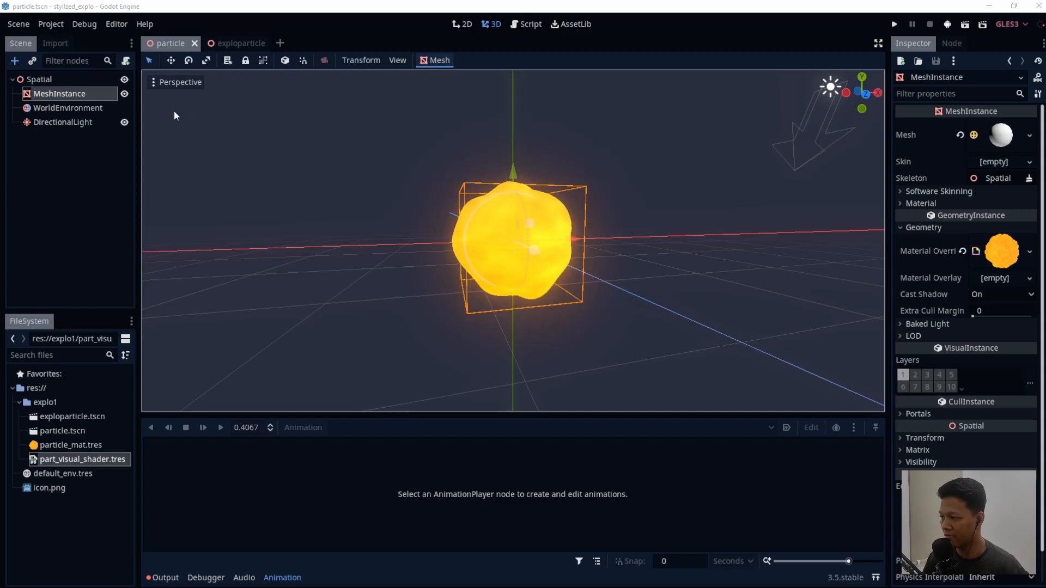
Step: Open the orange sphere's particle_mat.tres material and review its shader parameters
{"action": "left_click", "coordinate": [98, 106]}
{"action": "left_click", "coordinate": [1017, 242]}
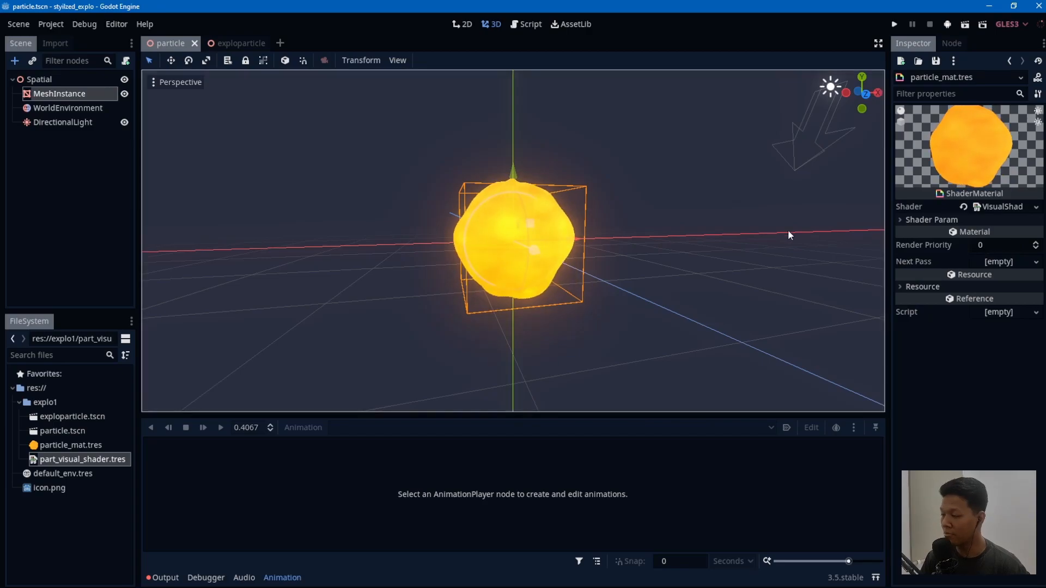
{"action": "left_click", "coordinate": [958, 214]}
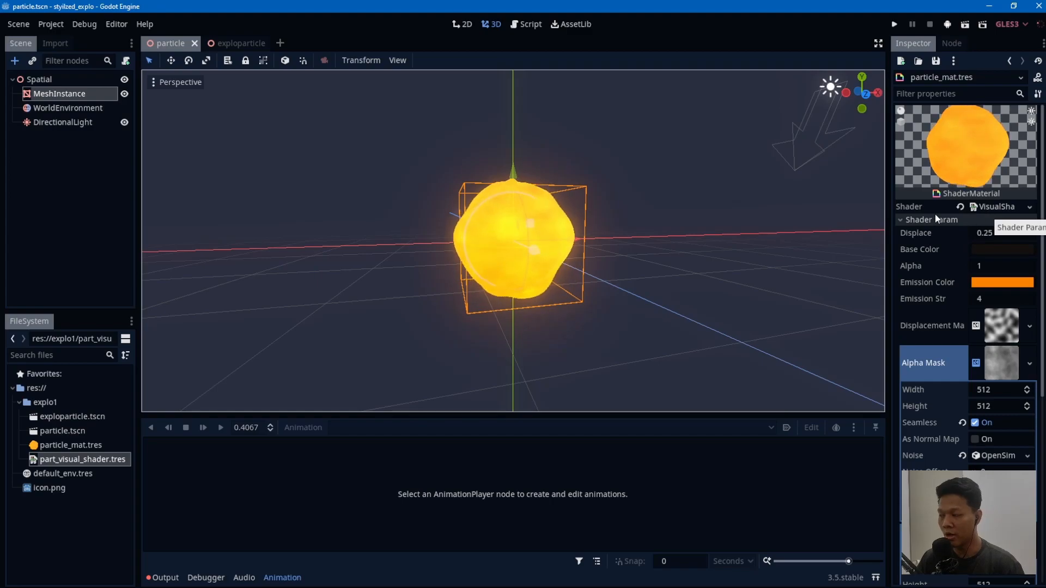
{"action": "scroll", "coordinate": [962, 320], "scroll_direction": "down", "scroll_amount": 3}
{"action": "scroll", "coordinate": [961, 321], "scroll_direction": "up", "scroll_amount": 3}
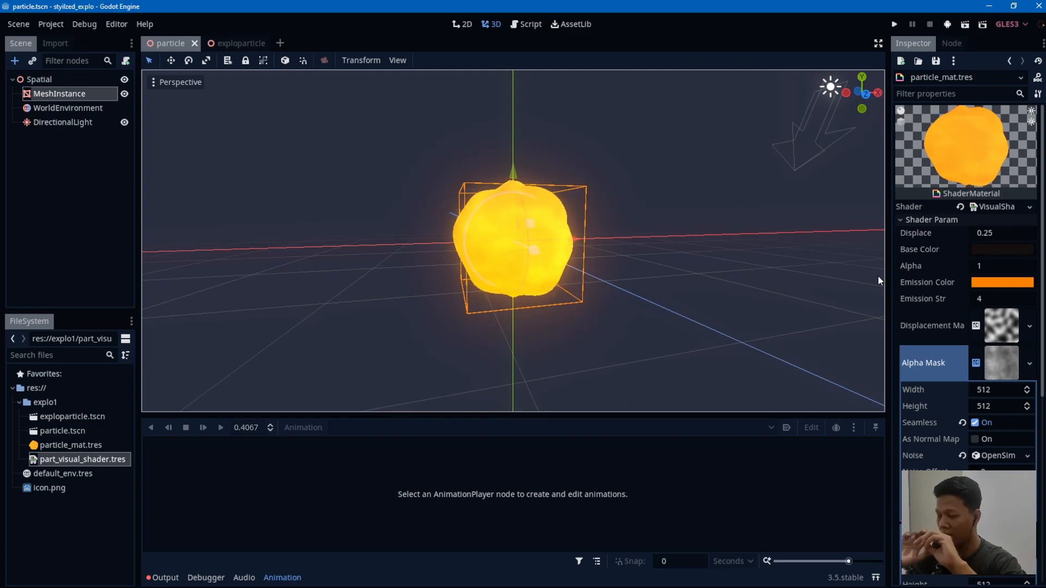
Step: Try lowering the particle material's Emission Str to 0 and its Alpha to 0.417
{"action": "mouse_move", "coordinate": [970, 265]}
{"action": "left_mouse_down"}
{"action": "mouse_move", "coordinate": [948, 266]}
{"action": "mouse_move", "coordinate": [963, 266]}
{"action": "left_mouse_up"}
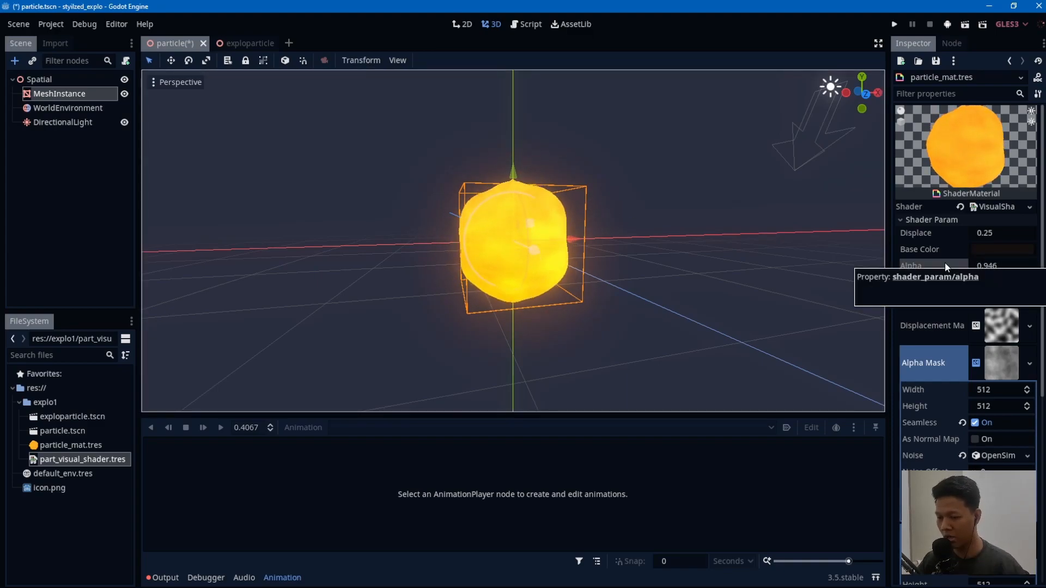
{"action": "left_click_drag", "start_coordinate": [992, 295], "coordinate": [971, 296]}
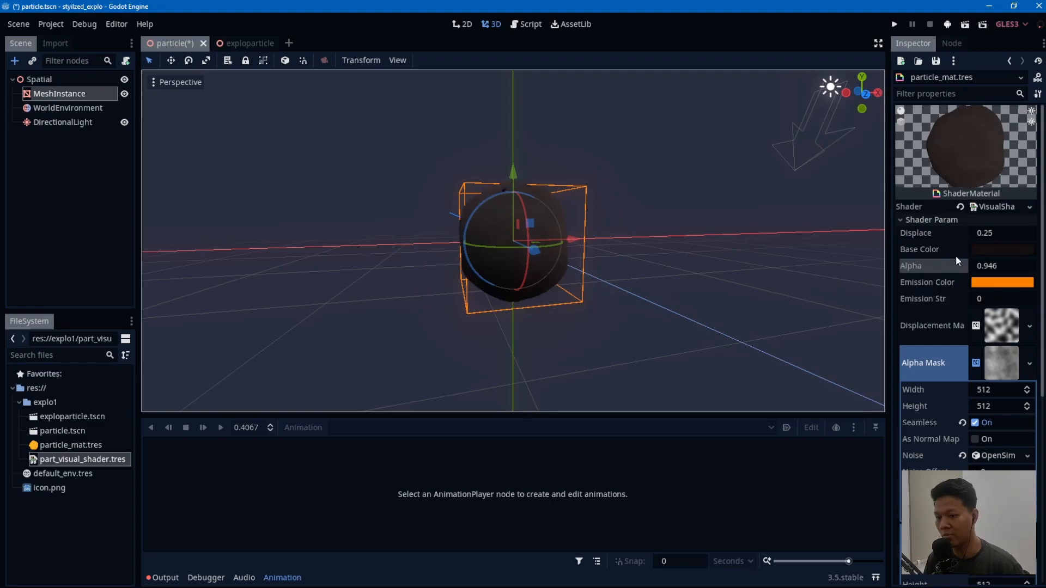
{"action": "left_click_drag", "start_coordinate": [998, 272], "coordinate": [981, 272]}
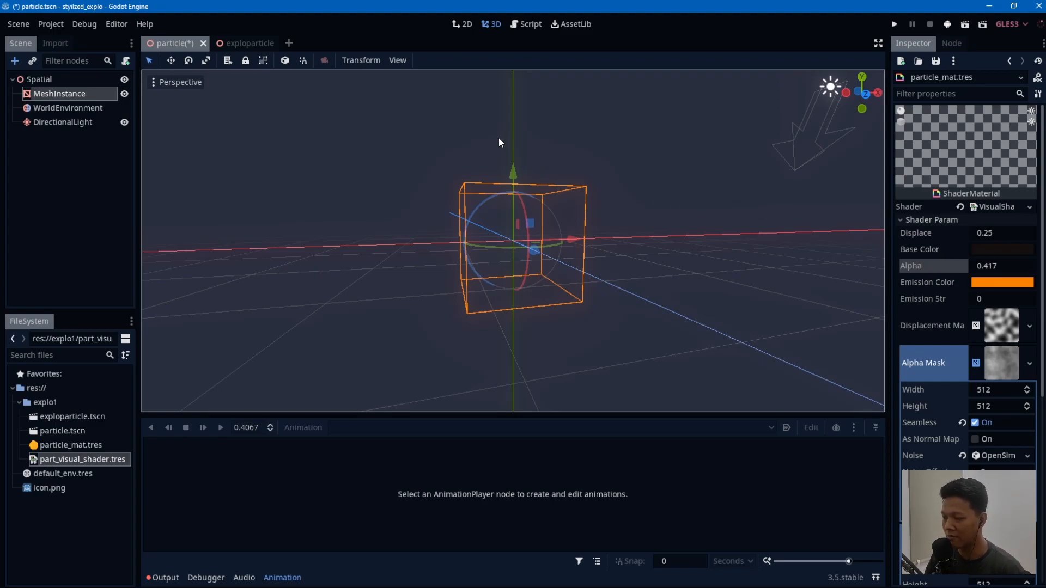
Step: Undo the last Alpha and Emission Str changes of the material and save the scene
{"action": "key", "text": "ctrl+z"}
{"action": "key", "text": "ctrl+z"}
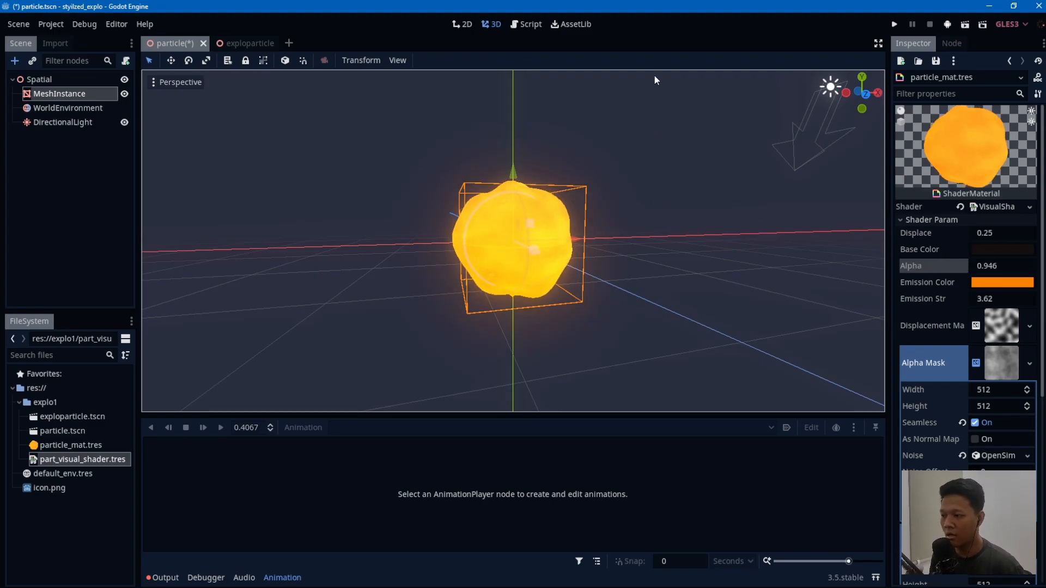
{"action": "key", "text": "ctrl+s"}
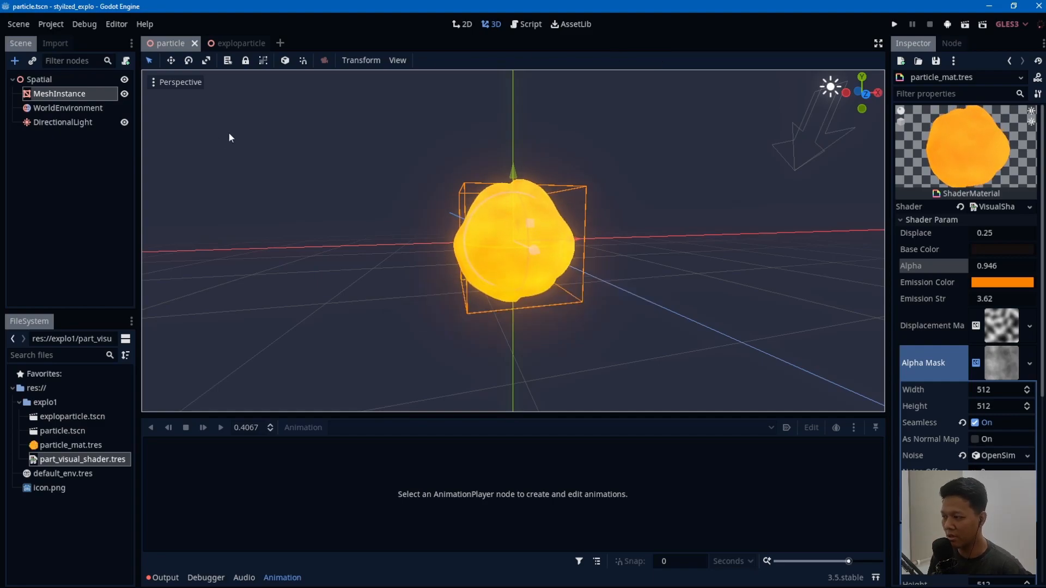
Step: Create a new scene with a 3D root node and name the root particle
{"action": "left_click", "coordinate": [280, 43]}
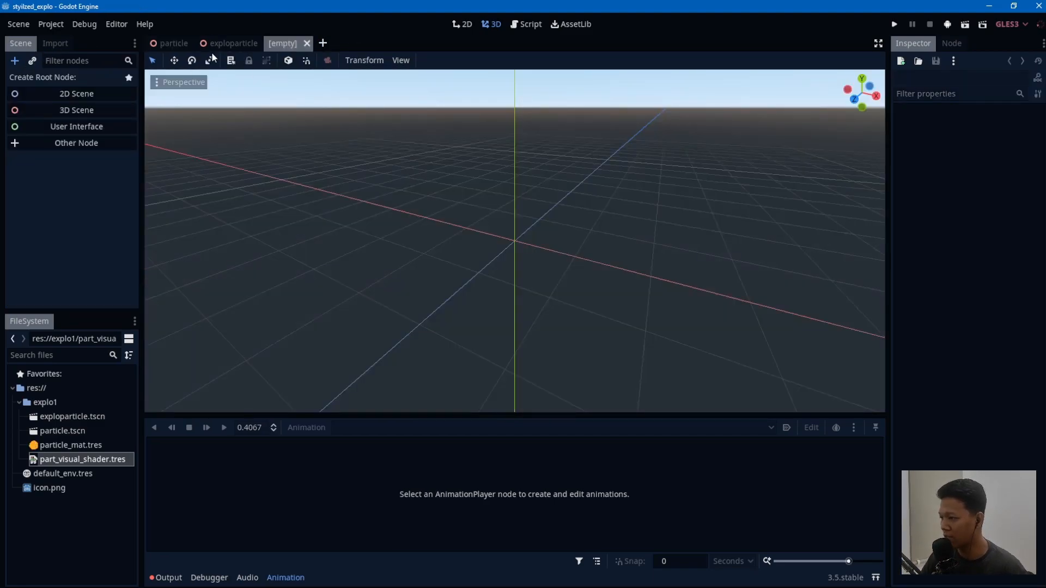
{"action": "left_click", "coordinate": [229, 43]}
{"action": "left_click", "coordinate": [169, 43]}
{"action": "left_click", "coordinate": [282, 43]}
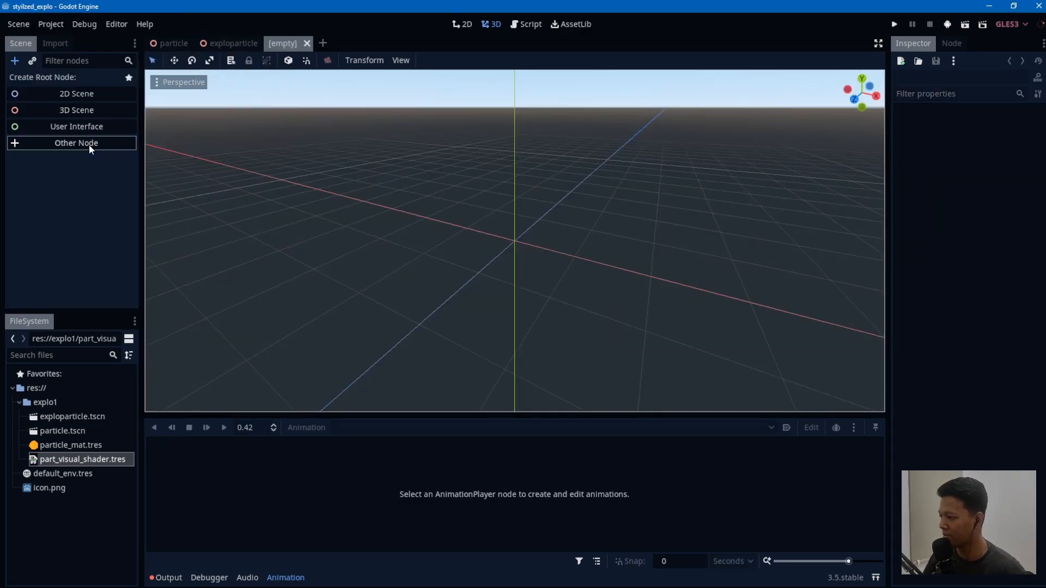
{"action": "left_click", "coordinate": [103, 112]}
{"action": "double_click", "coordinate": [62, 83]}
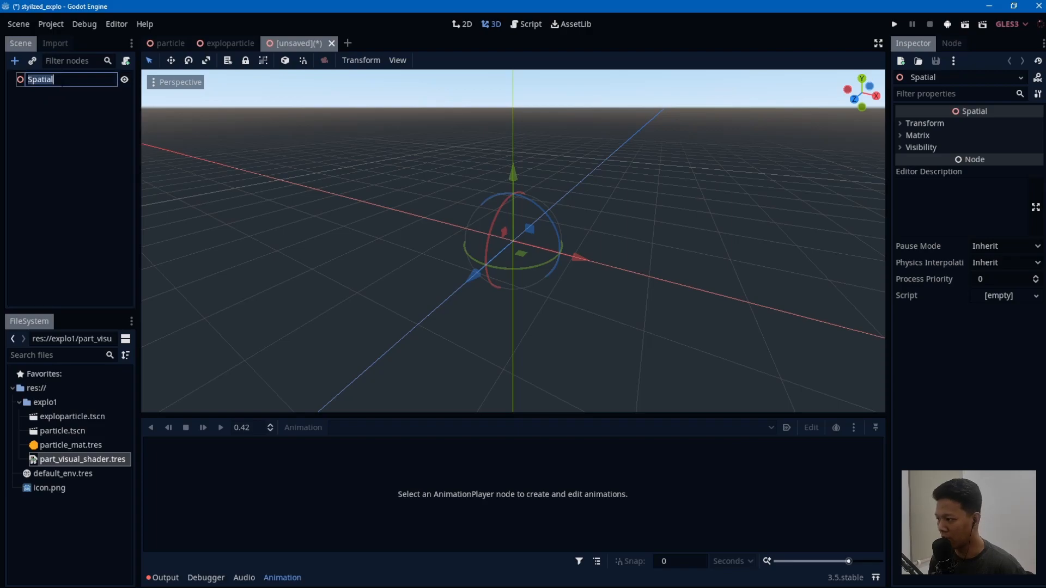
{"action": "type", "text": "particle"}
{"action": "key", "text": "Return"}
Step: Save the scene as particle.tscn in a new project folder named explo2
{"action": "key", "text": "ctrl+s"}
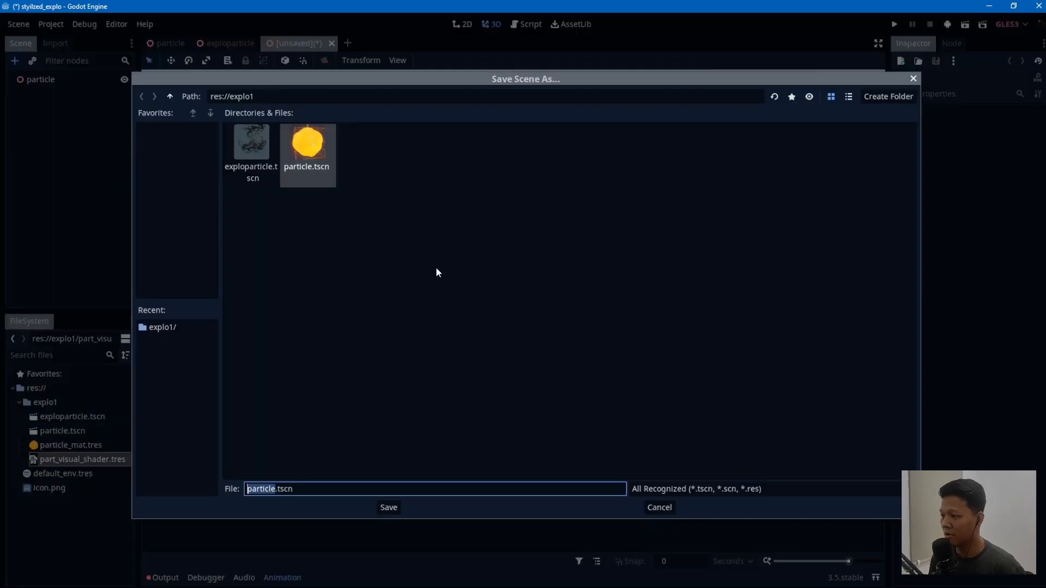
{"action": "left_click", "coordinate": [171, 98]}
{"action": "right_click", "coordinate": [516, 213]}
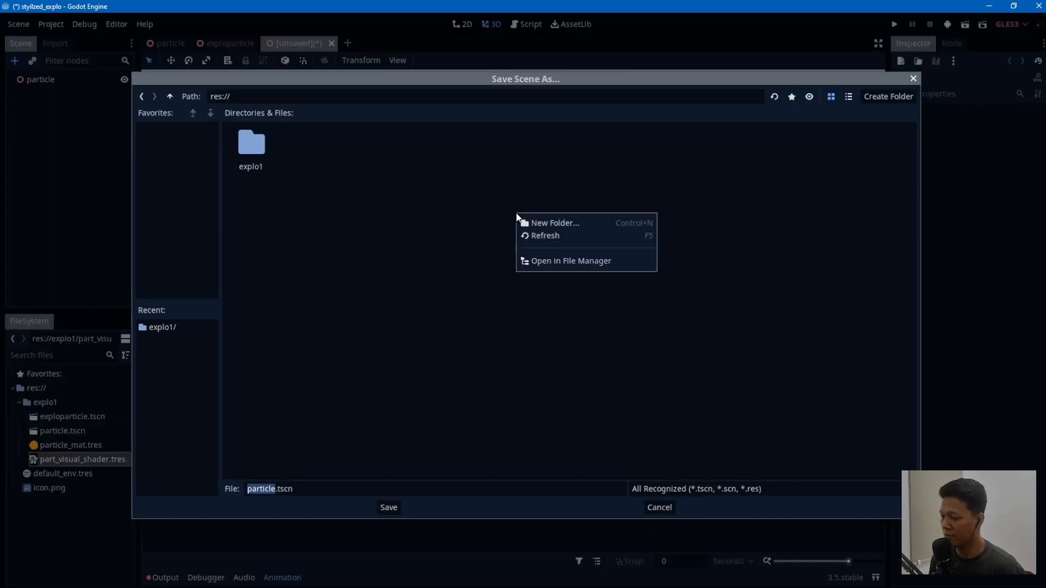
{"action": "left_click", "coordinate": [546, 223]}
{"action": "type", "text": "explo2"}
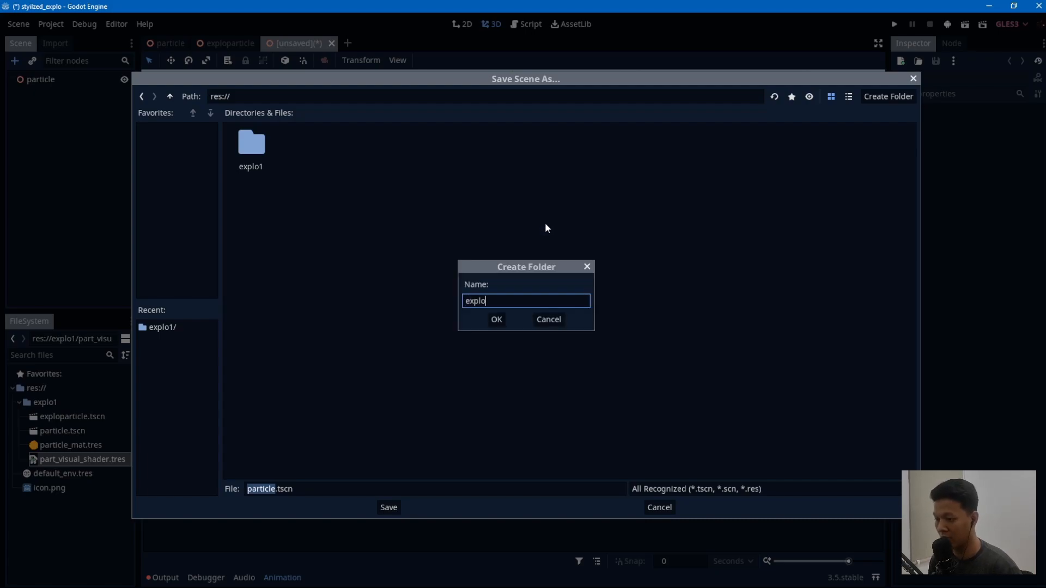
{"action": "key", "text": "Return"}
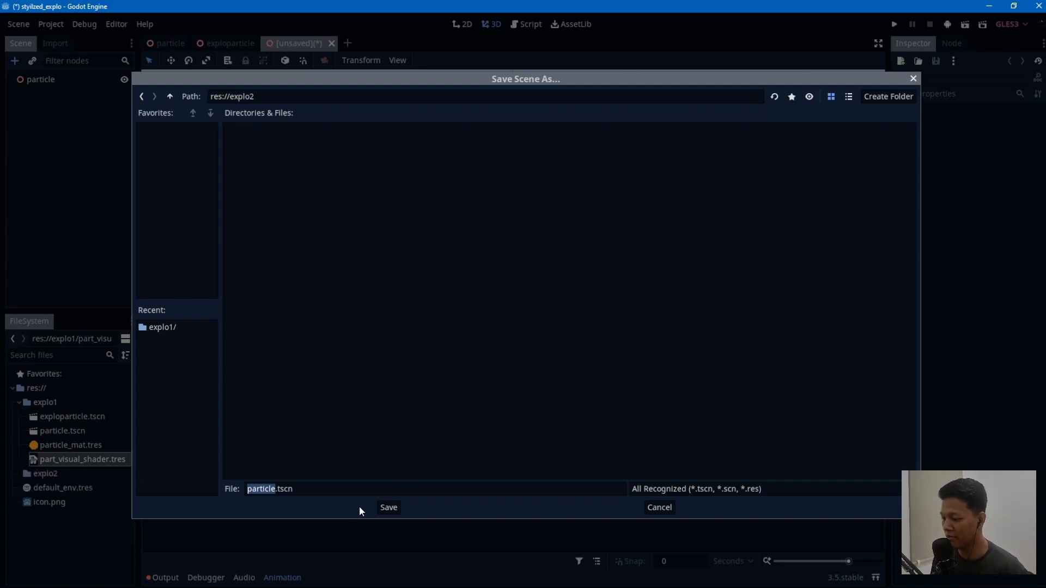
{"action": "left_click", "coordinate": [387, 508]}
Step: Add a MeshInstance as a child of the particle root node
{"action": "left_click", "coordinate": [40, 79]}
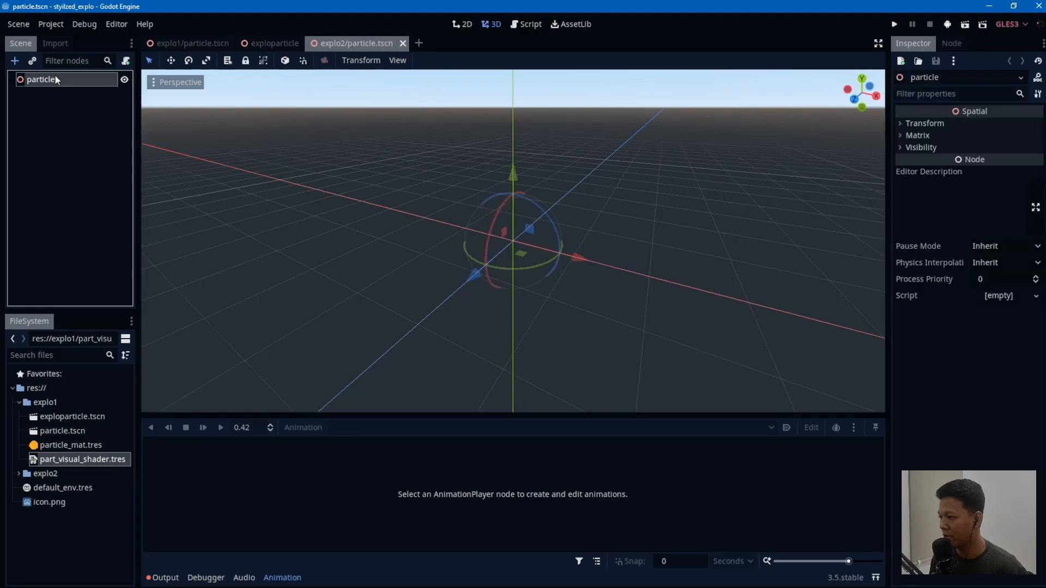
{"action": "key", "text": "ctrl+a"}
{"action": "type", "text": "mesh"}
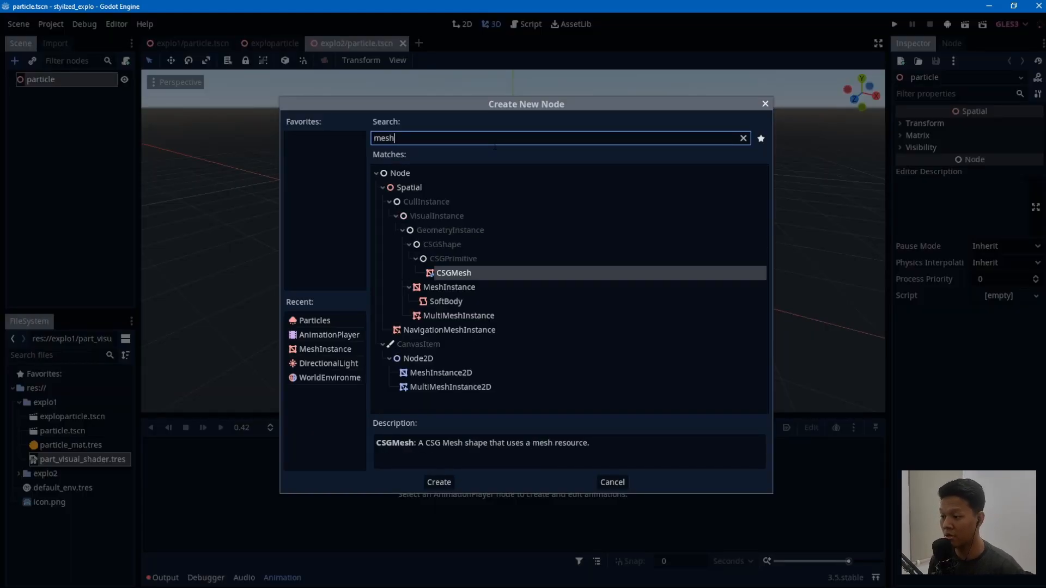
{"action": "double_click", "coordinate": [446, 285]}
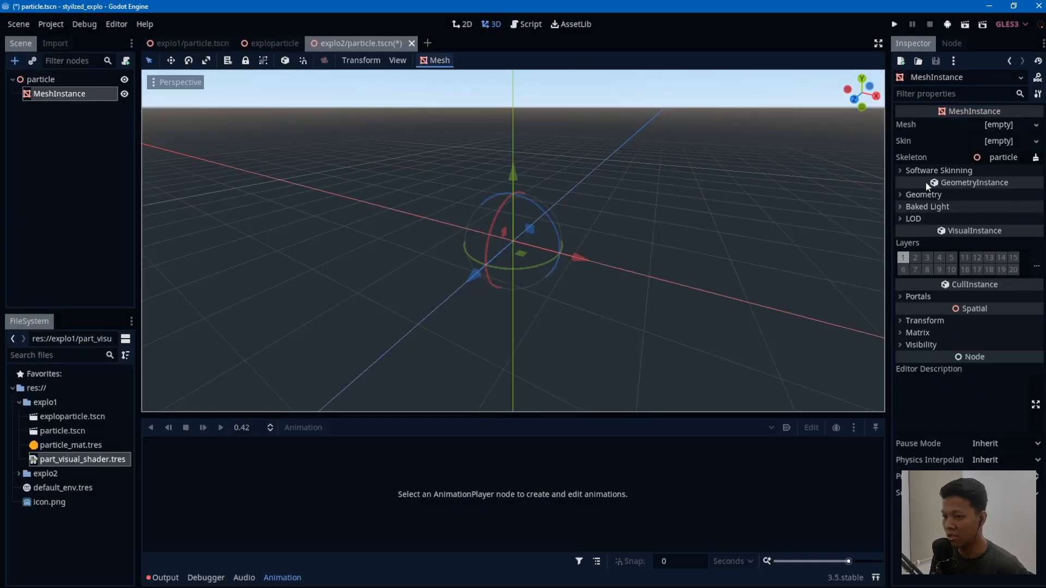
Step: Assign a new SphereMesh to the MeshInstance
{"action": "left_click", "coordinate": [1002, 123]}
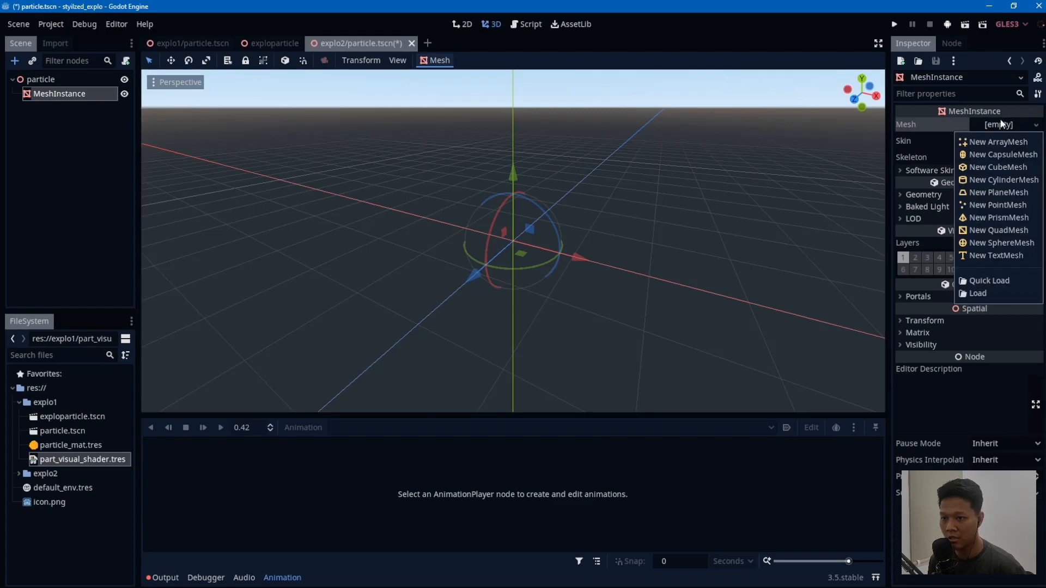
{"action": "left_click", "coordinate": [974, 243]}
{"action": "scroll", "coordinate": [569, 256], "scroll_direction": "up", "scroll_amount": 4}
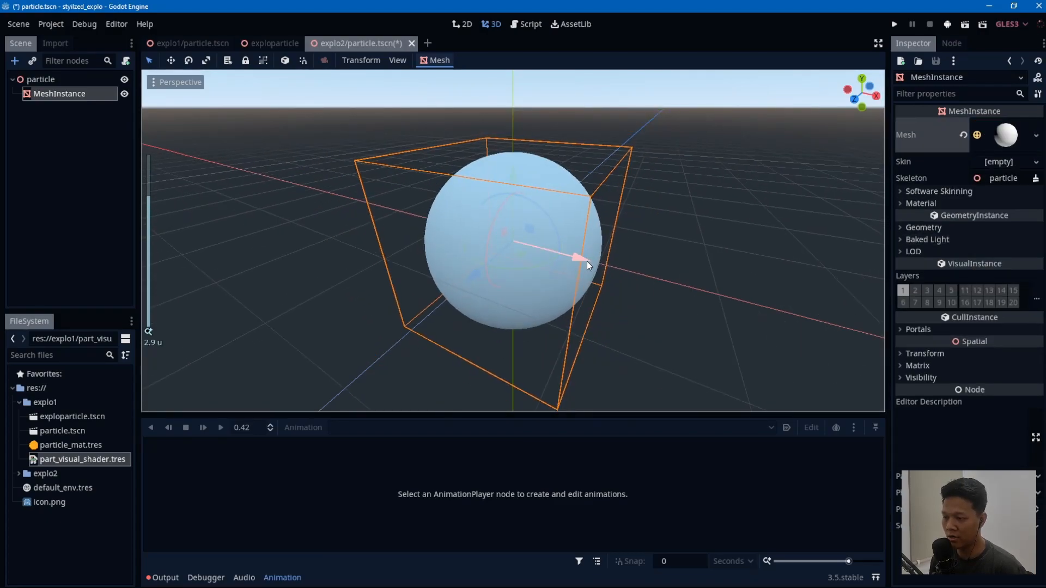
{"action": "middle_click_drag", "start_coordinate": [583, 264], "coordinate": [607, 224]}
{"action": "left_click", "coordinate": [734, 209]}
{"action": "left_click", "coordinate": [570, 231]}
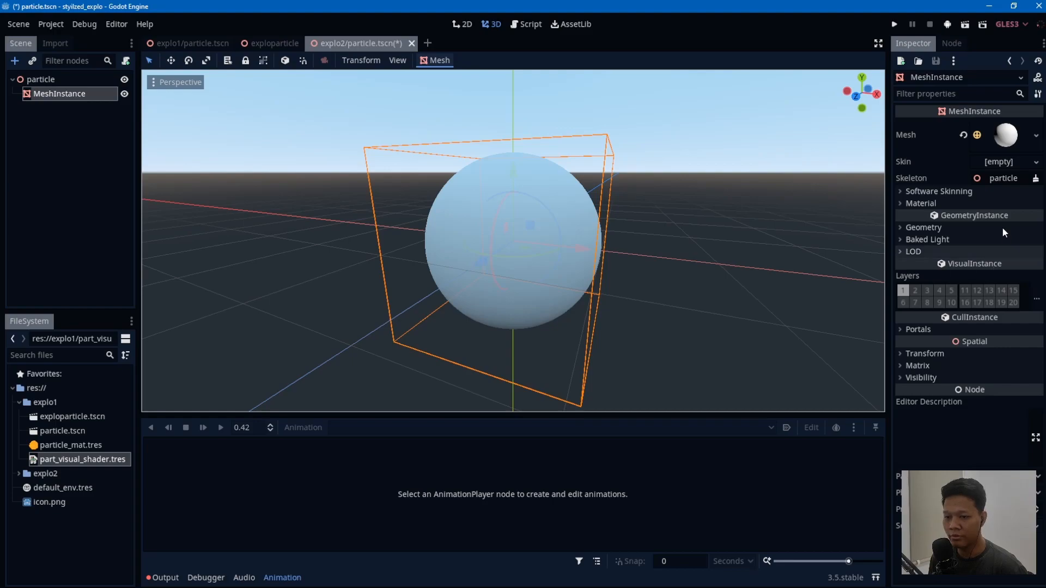
Step: Give the mesh's material slot 0 a new ShaderMaterial with a new VisualShader, and open the shader graph
{"action": "left_click", "coordinate": [921, 203]}
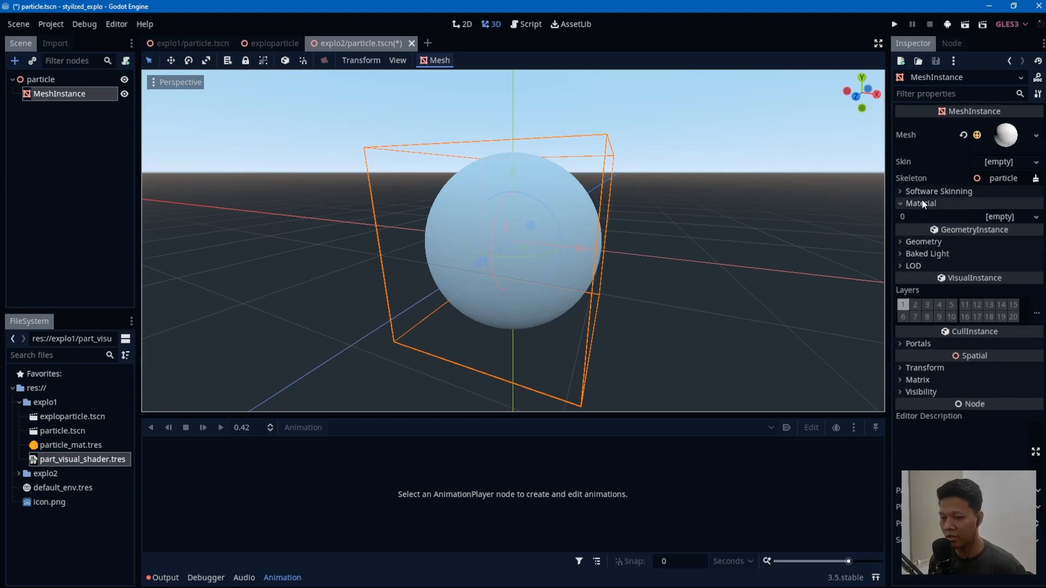
{"action": "left_click", "coordinate": [1027, 218]}
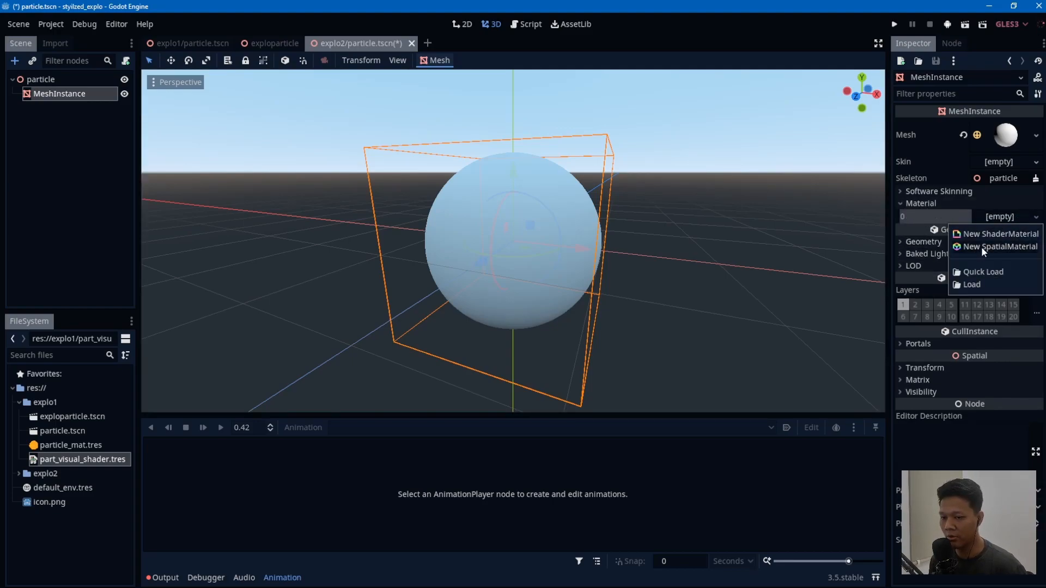
{"action": "left_click", "coordinate": [997, 238]}
{"action": "left_click", "coordinate": [1005, 223]}
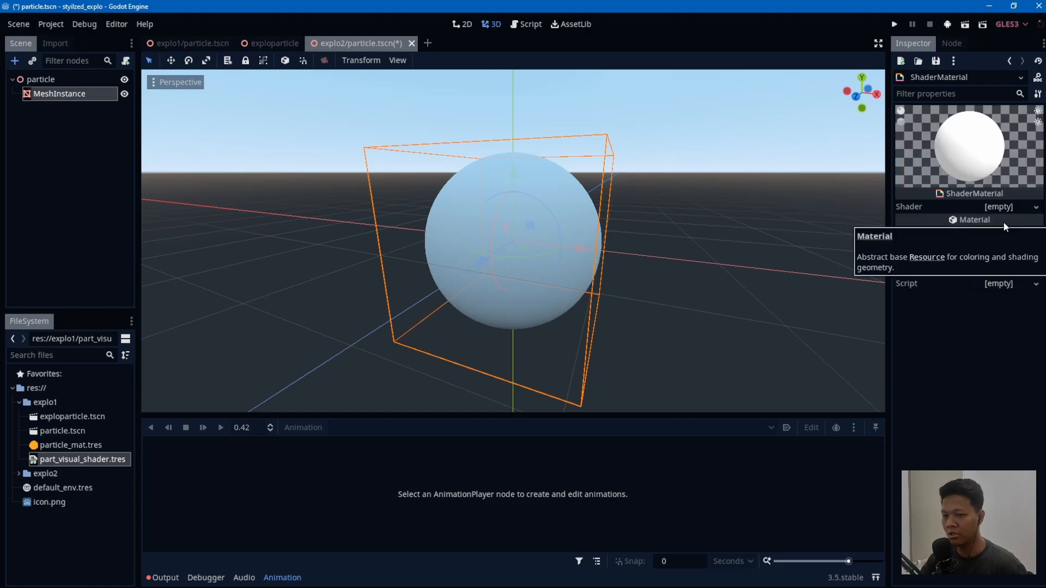
{"action": "left_click", "coordinate": [1007, 207]}
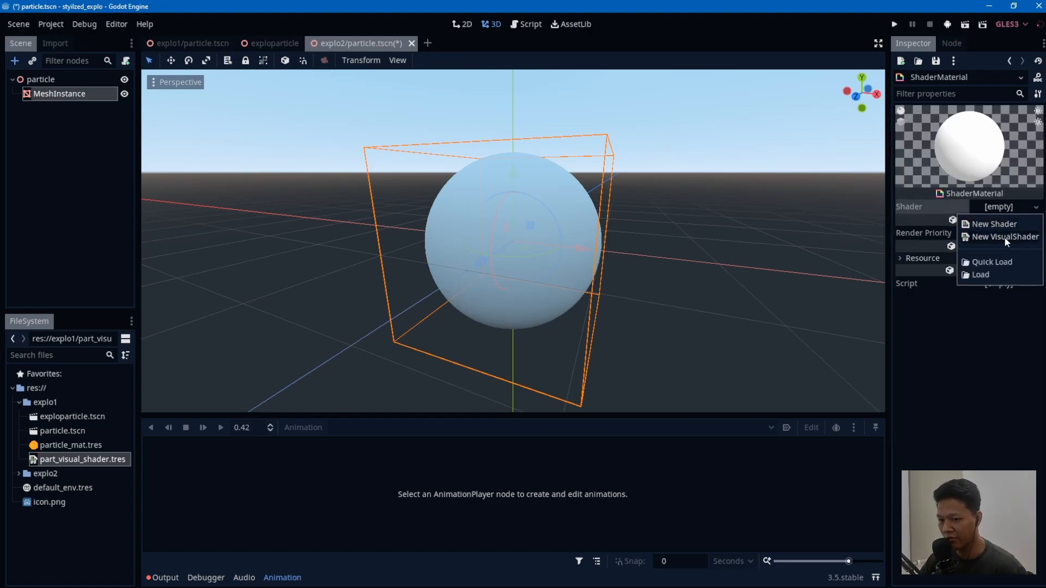
{"action": "left_click", "coordinate": [1004, 238]}
{"action": "left_click", "coordinate": [1006, 207]}
Step: Add a TextureUniform node to the fragment graph, beside the Output node
{"action": "scroll", "coordinate": [638, 428], "scroll_direction": "up", "scroll_amount": 1, "text": "ctrl"}
{"action": "scroll", "coordinate": [644, 418], "scroll_direction": "down", "scroll_amount": 3, "text": "ctrl"}
{"action": "scroll", "coordinate": [582, 476], "scroll_direction": "up", "scroll_amount": 1, "text": "ctrl"}
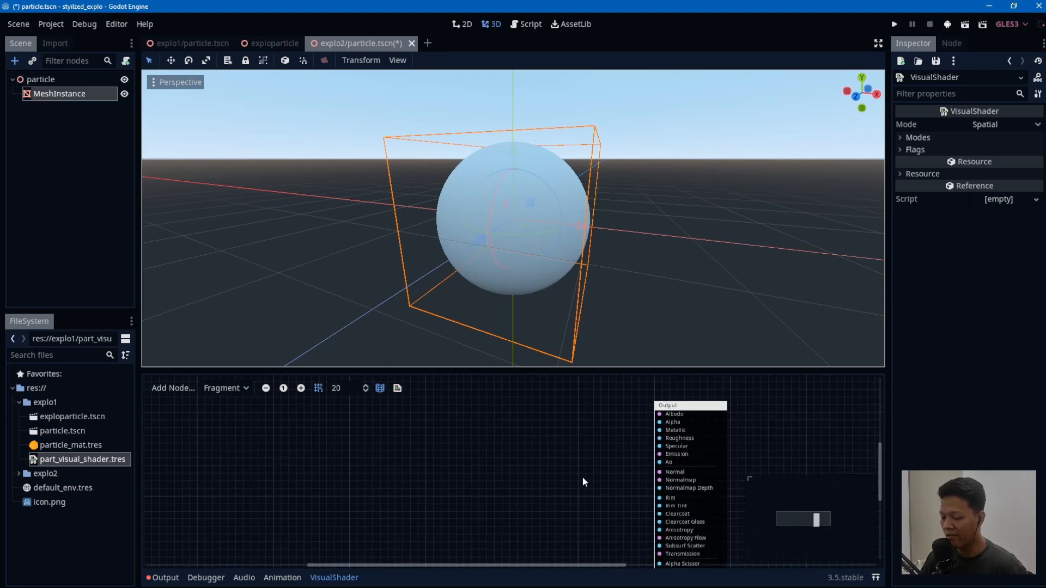
{"action": "scroll", "coordinate": [586, 455], "scroll_direction": "up", "scroll_amount": 1, "text": "ctrl"}
{"action": "right_click", "coordinate": [421, 444]}
{"action": "left_click", "coordinate": [355, 442]}
{"action": "right_click", "coordinate": [507, 440]}
{"action": "left_click", "coordinate": [386, 443]}
{"action": "right_click", "coordinate": [430, 435]}
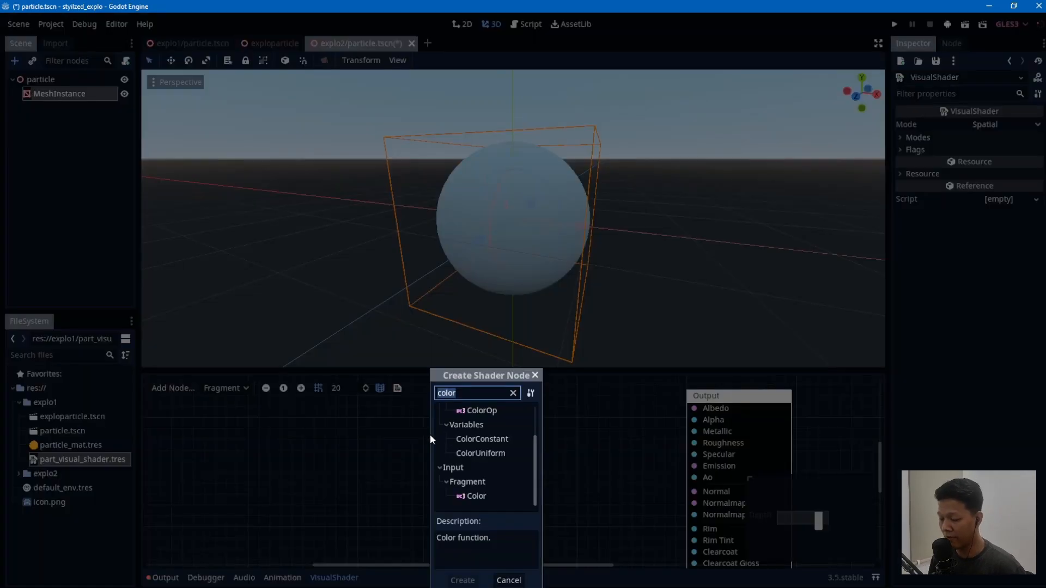
{"action": "type", "text": "texture"}
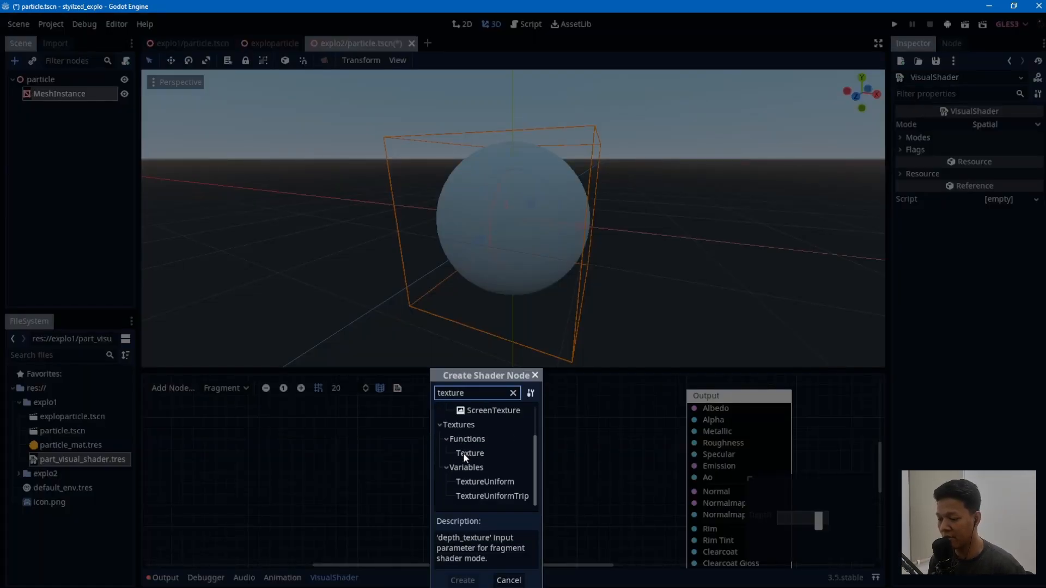
{"action": "double_click", "coordinate": [486, 484]}
{"action": "key", "text": "ctrl+a"}
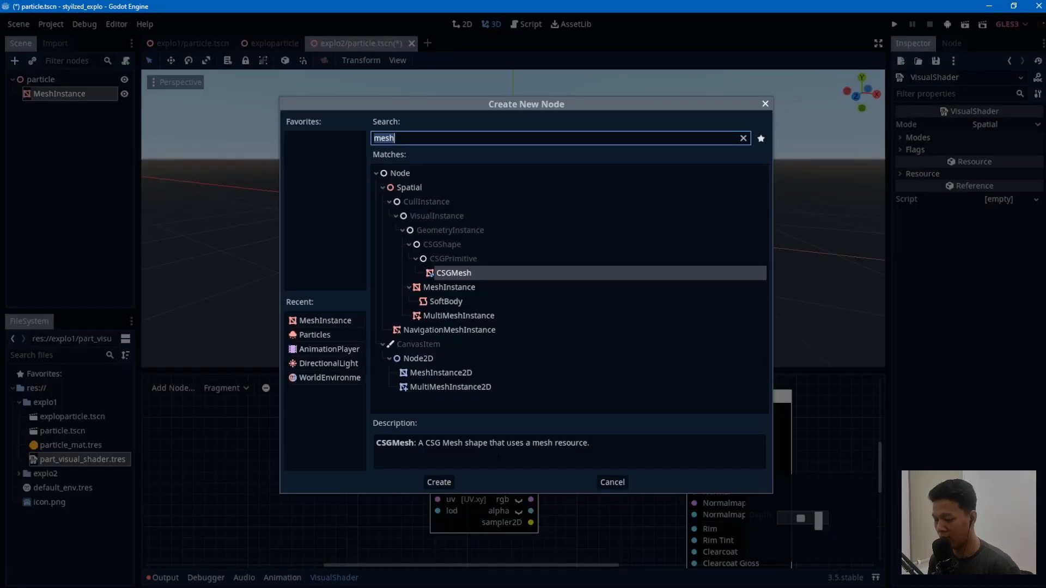
{"action": "left_click", "coordinate": [596, 483]}
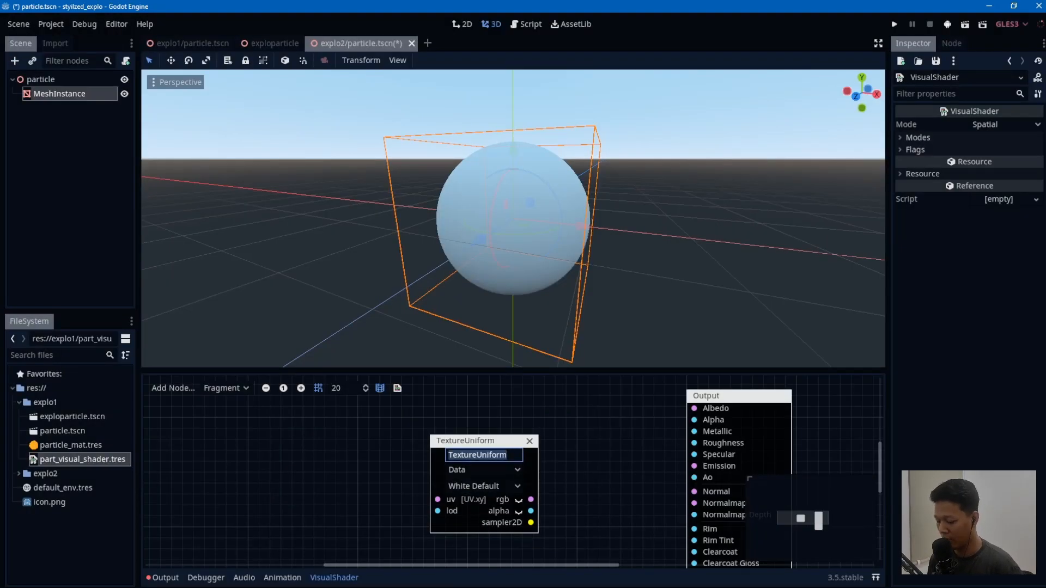
Step: Name the TextureUniform node alpha_mask and connect its rgb output to the Output node's Alpha
{"action": "type", "text": "alph"}
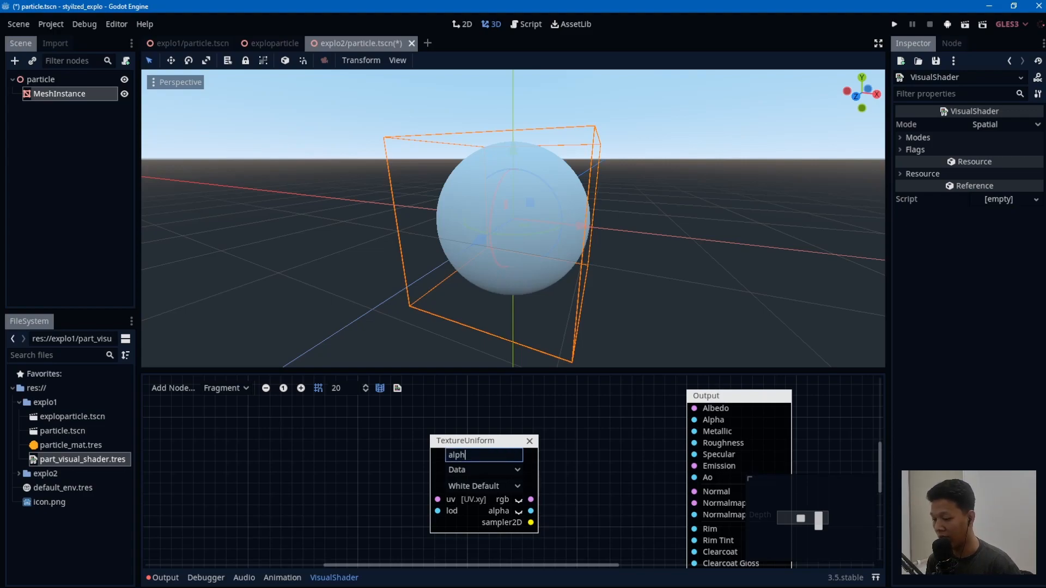
{"action": "type", "text": "a_mask"}
{"action": "key", "text": "Return"}
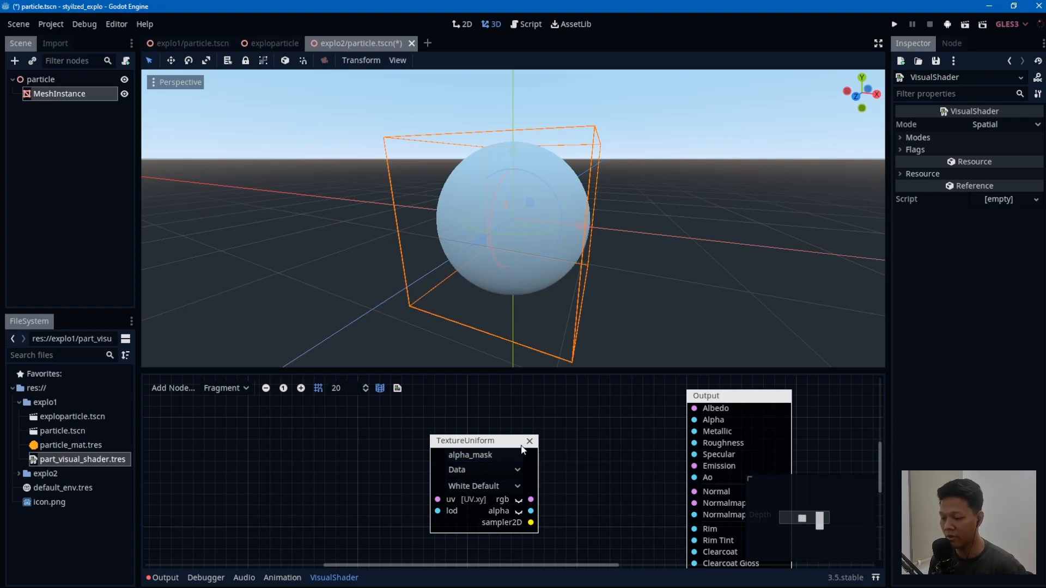
{"action": "left_click_drag", "start_coordinate": [507, 442], "coordinate": [456, 414]}
{"action": "left_click_drag", "start_coordinate": [481, 472], "coordinate": [694, 420]}
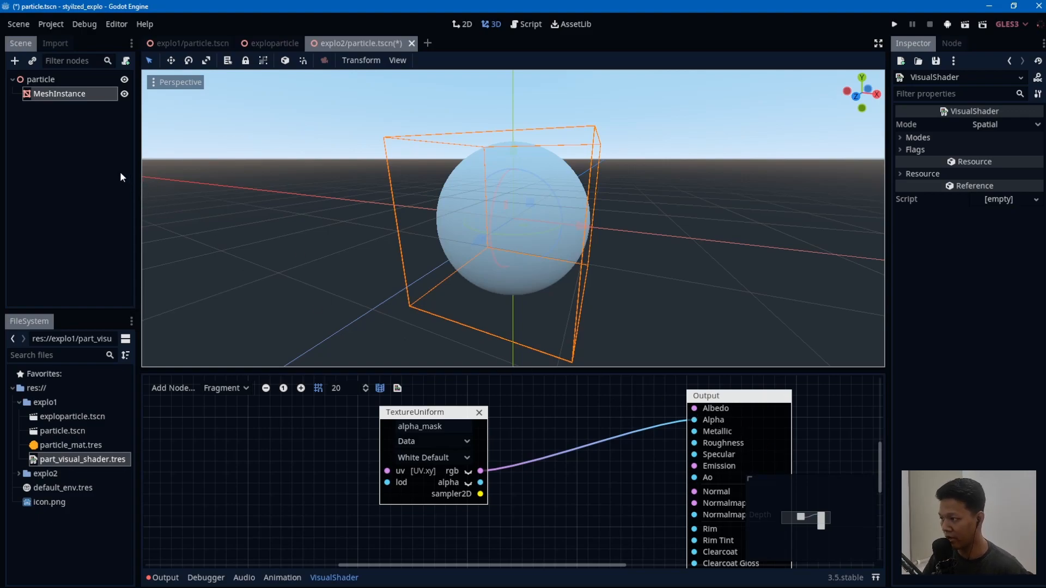
Step: Assign a new NoiseTexture to the Alpha Mask parameter of the MeshInstance's shader material
{"action": "left_click", "coordinate": [30, 148]}
{"action": "left_click", "coordinate": [57, 95]}
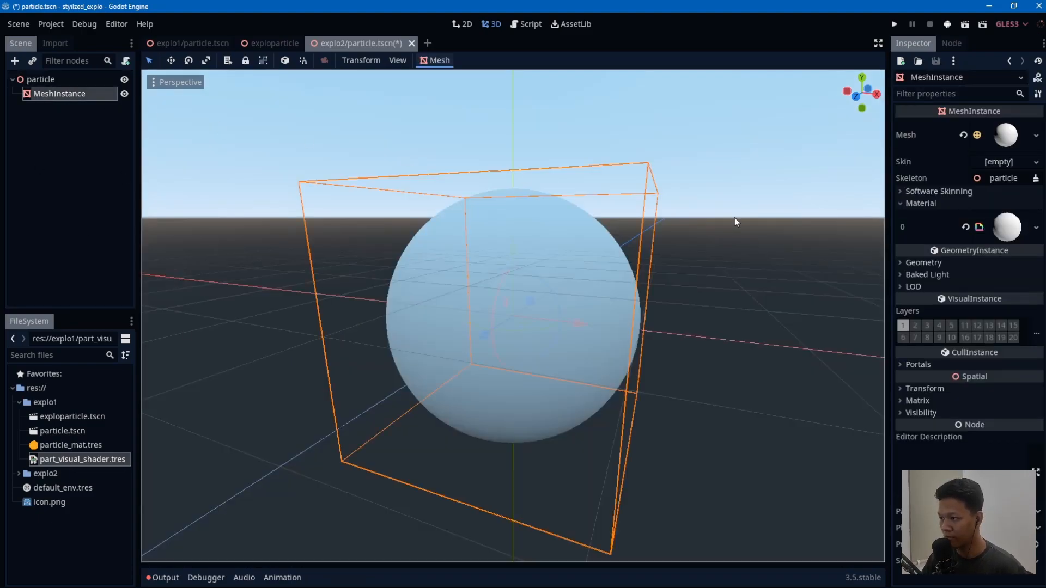
{"action": "left_click", "coordinate": [1001, 229]}
{"action": "left_click", "coordinate": [936, 219]}
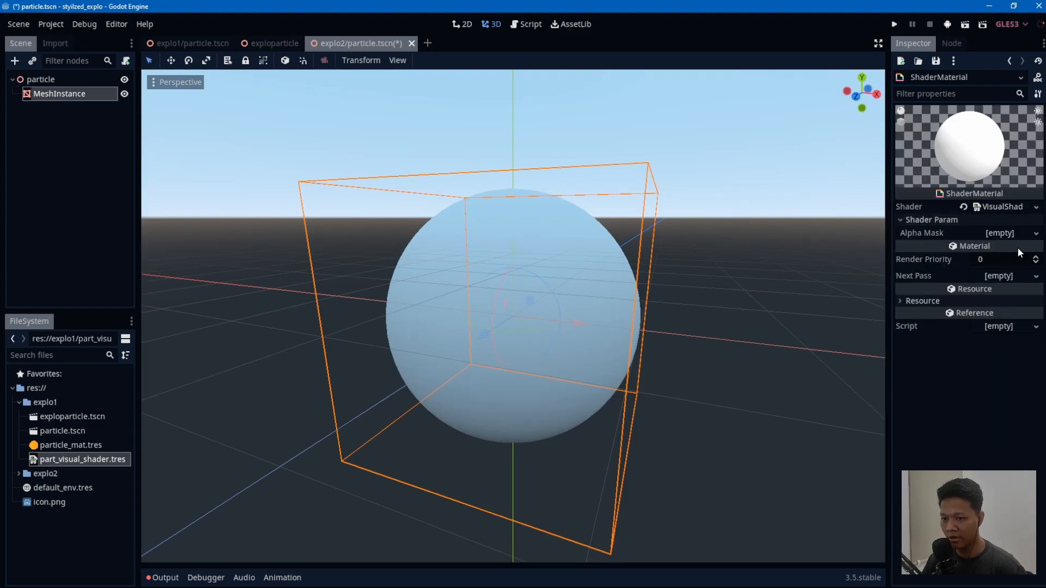
{"action": "left_click", "coordinate": [1022, 237]}
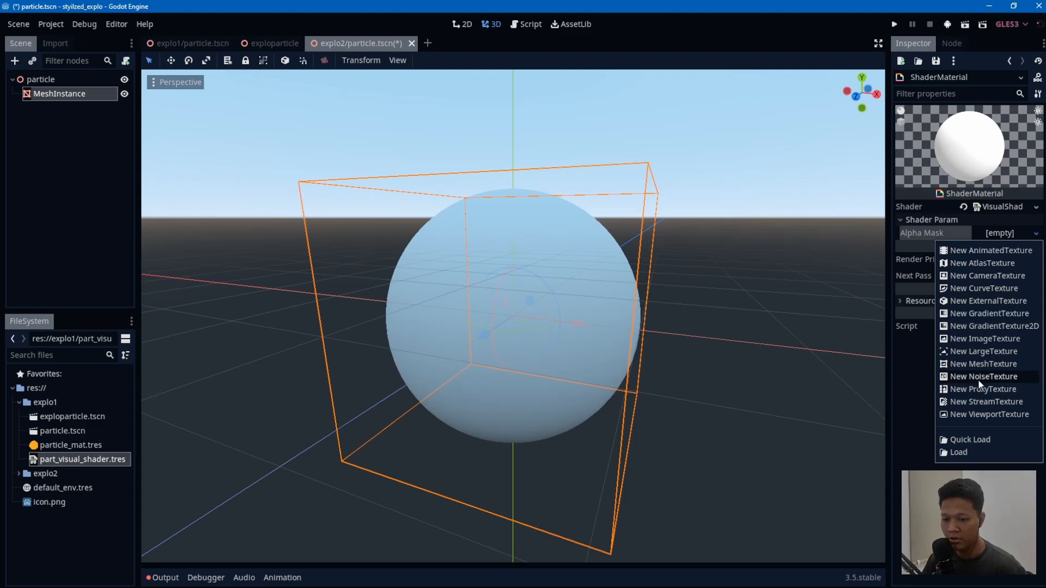
{"action": "left_click", "coordinate": [978, 376]}
{"action": "left_click", "coordinate": [999, 234]}
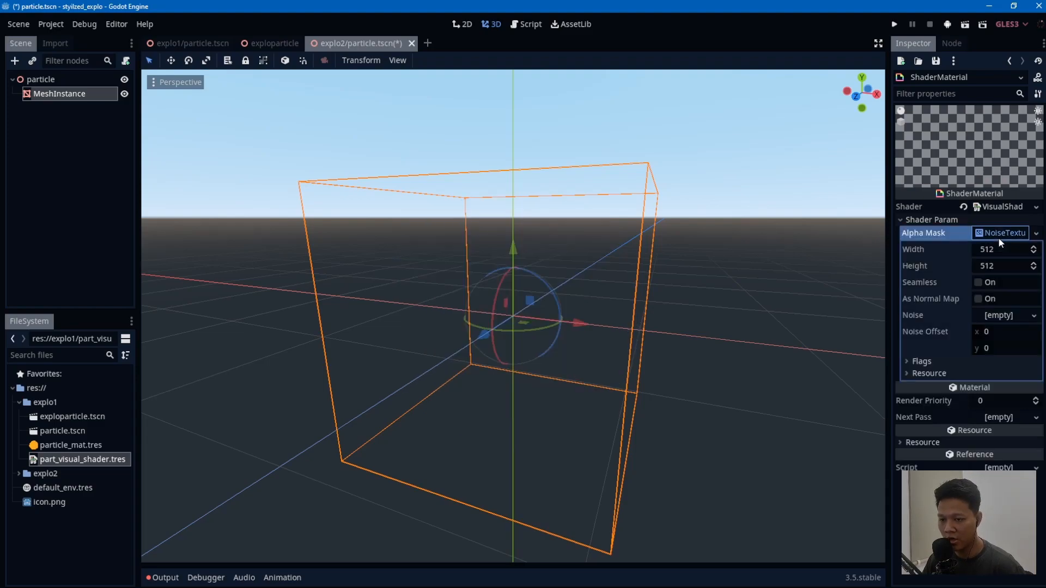
Step: Give the Alpha Mask noise texture a new OpenSimplexNoise and inspect the sphere from another angle
{"action": "left_click", "coordinate": [995, 316]}
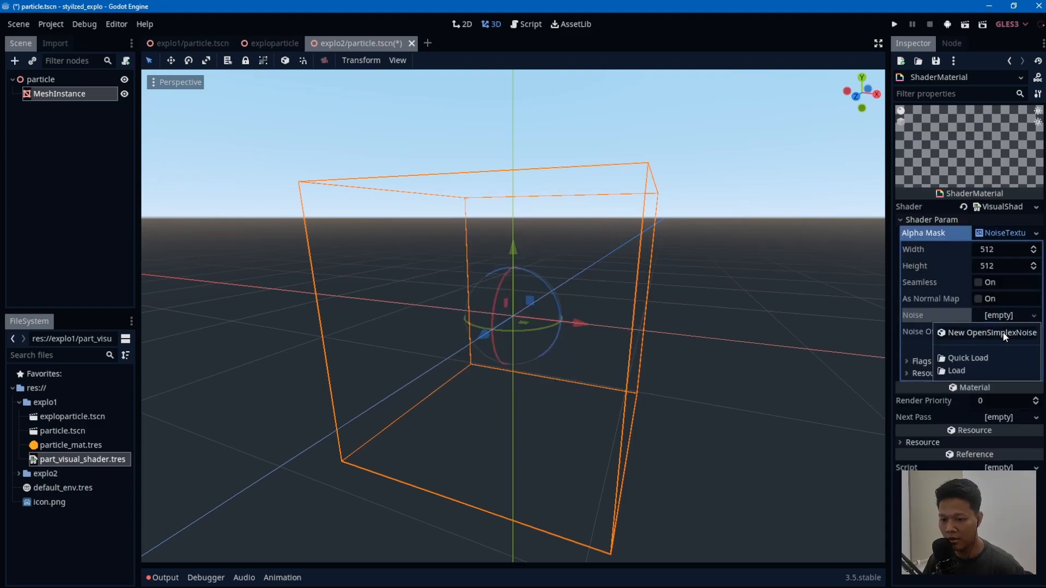
{"action": "left_click", "coordinate": [1005, 333]}
{"action": "scroll", "coordinate": [842, 312], "scroll_direction": "up", "scroll_amount": 2}
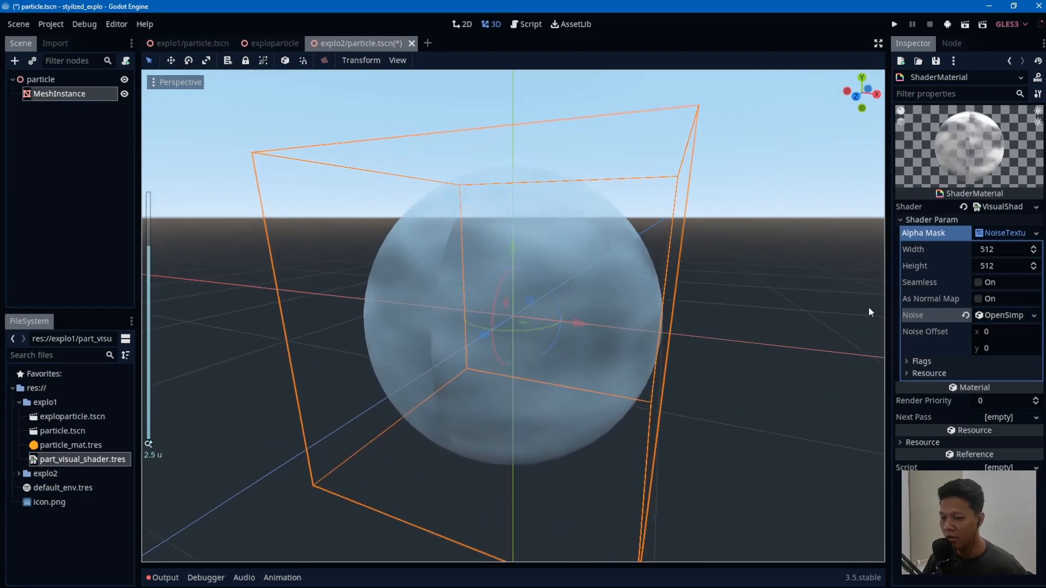
{"action": "scroll", "coordinate": [651, 304], "scroll_direction": "down", "scroll_amount": 2}
{"action": "middle_click_drag", "start_coordinate": [651, 304], "coordinate": [573, 313]}
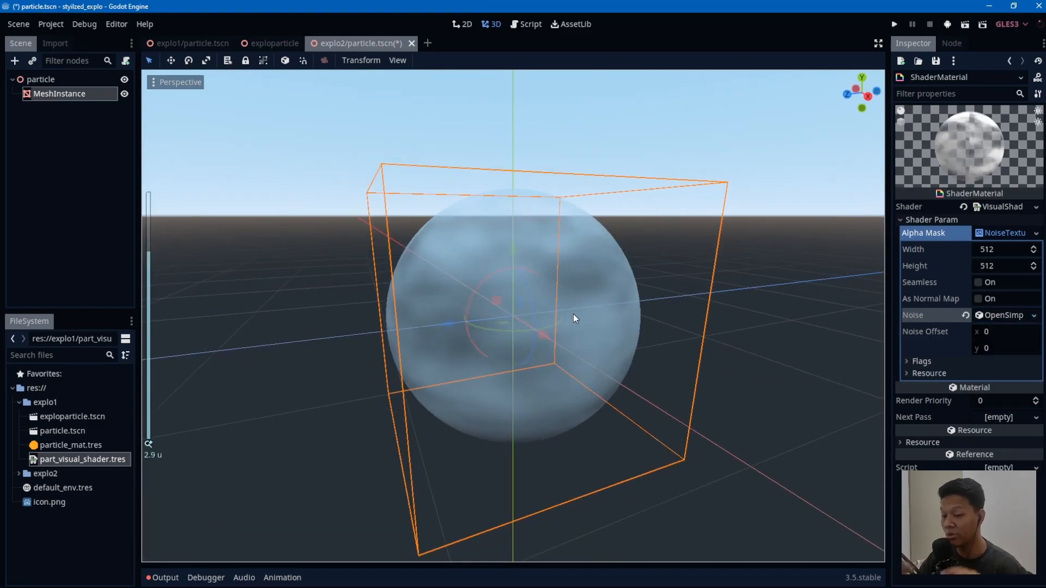
Step: Make the Alpha Mask noise texture seamless and check the pattern on the sphere
{"action": "left_click", "coordinate": [977, 283]}
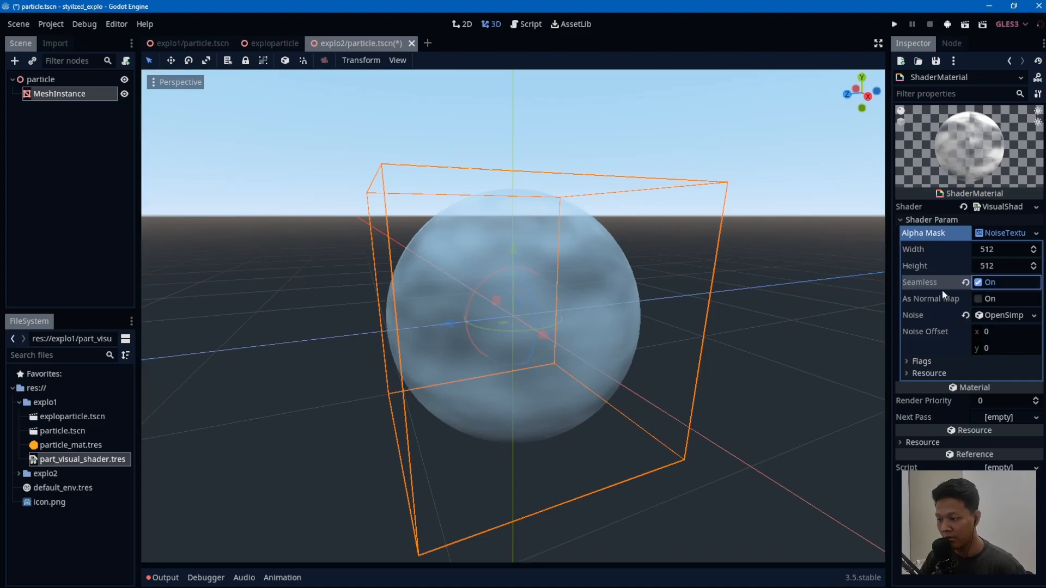
{"action": "scroll", "coordinate": [455, 311], "scroll_direction": "down", "scroll_amount": 2}
{"action": "middle_click_drag", "start_coordinate": [456, 310], "coordinate": [549, 350]}
{"action": "scroll", "coordinate": [712, 354], "scroll_direction": "up", "scroll_amount": 4}
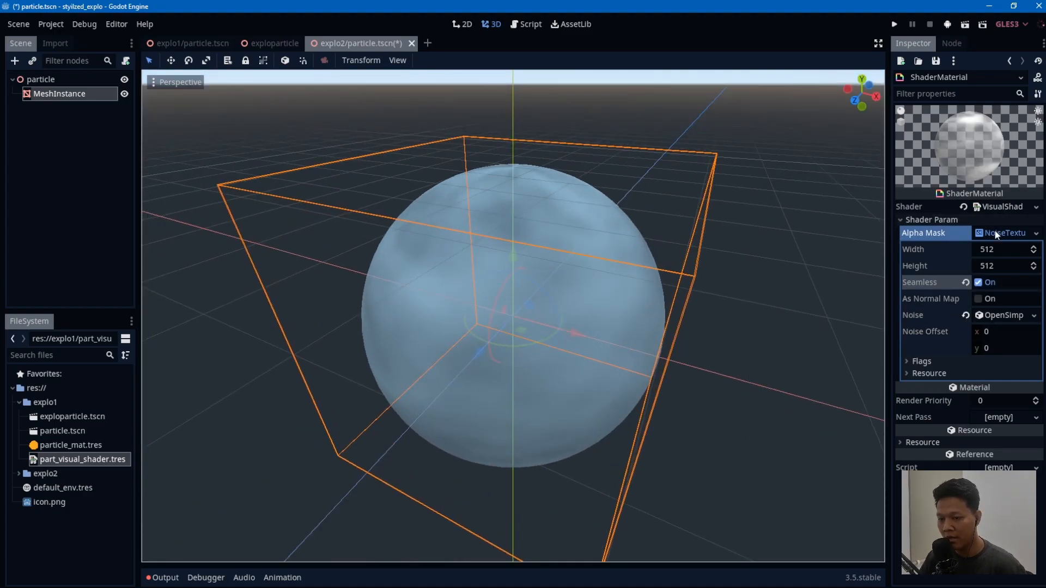
Step: Reopen the visual shader graph and move the alpha_mask node farther away from the Output node
{"action": "left_click", "coordinate": [992, 206]}
{"action": "scroll", "coordinate": [614, 445], "scroll_direction": "up", "scroll_amount": 2, "text": "ctrl"}
{"action": "left_click_drag", "start_coordinate": [469, 423], "coordinate": [423, 422]}
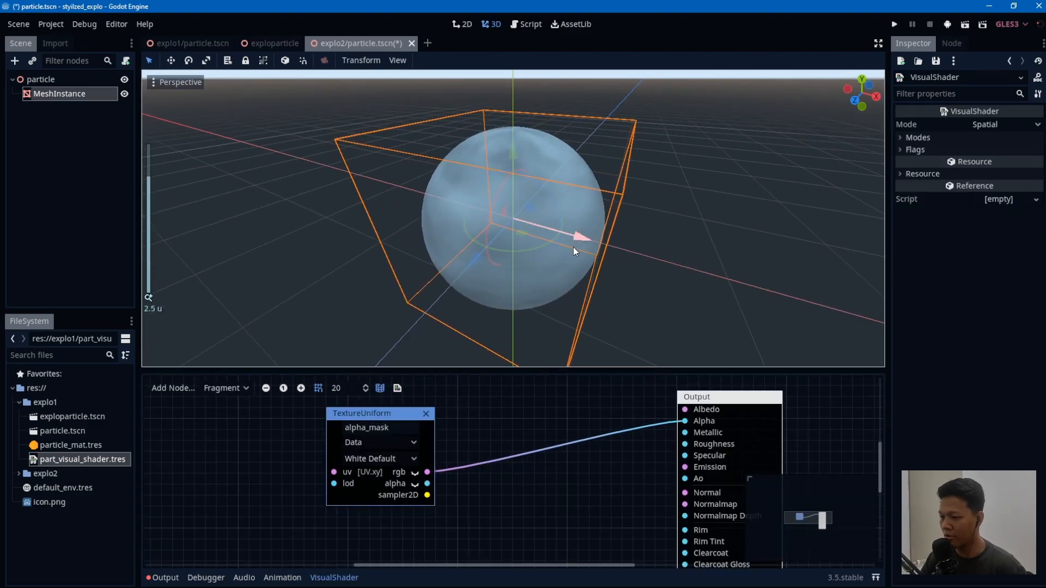
{"action": "middle_click_drag", "start_coordinate": [572, 247], "coordinate": [576, 201]}
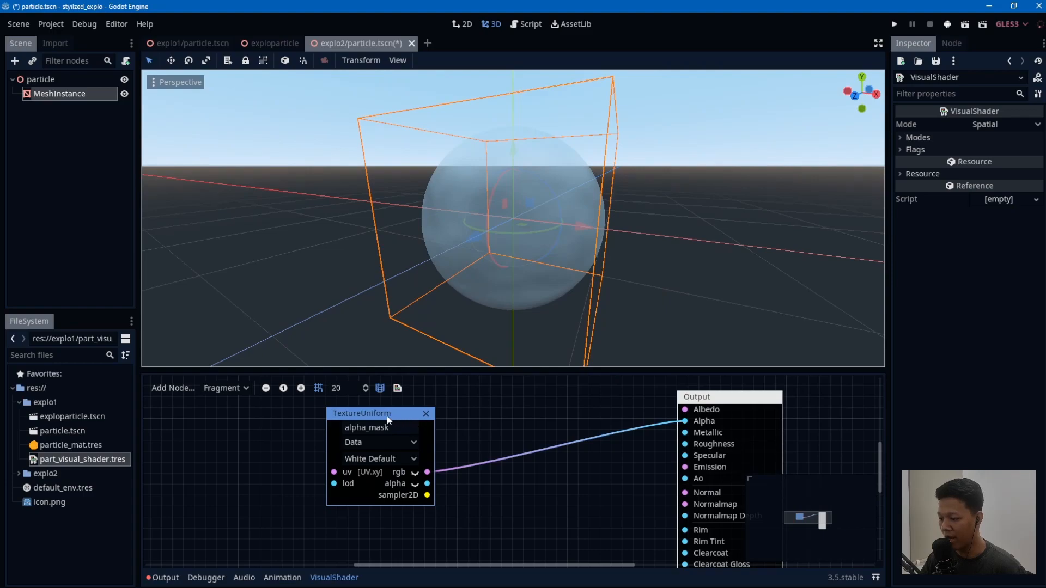
{"action": "left_click_drag", "start_coordinate": [394, 421], "coordinate": [351, 421]}
Step: Add a scalar Round node and wire it between the alpha_mask rgb output and the Output node's Alpha
{"action": "right_click", "coordinate": [508, 411]}
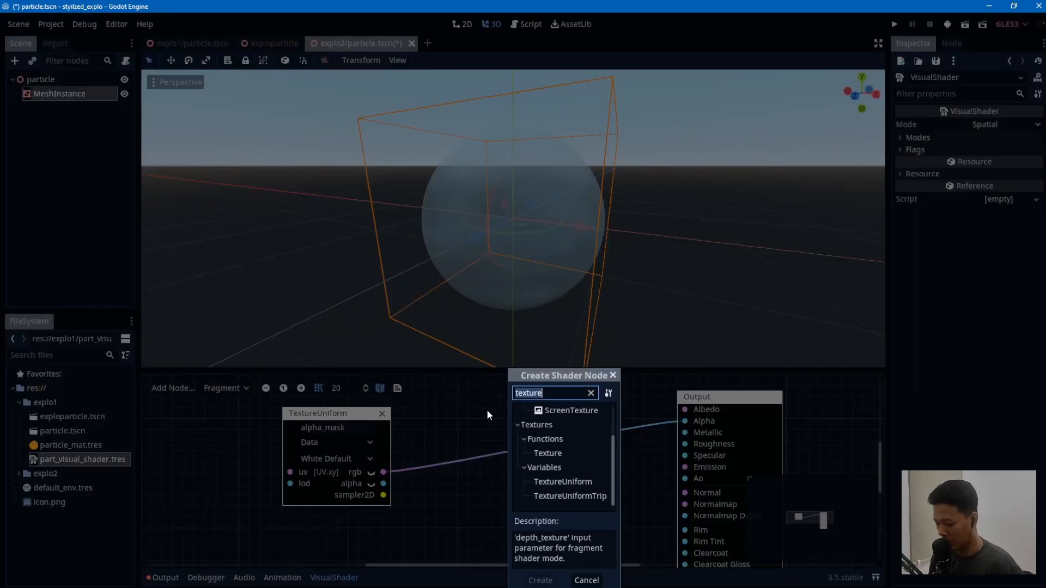
{"action": "type", "text": "round"}
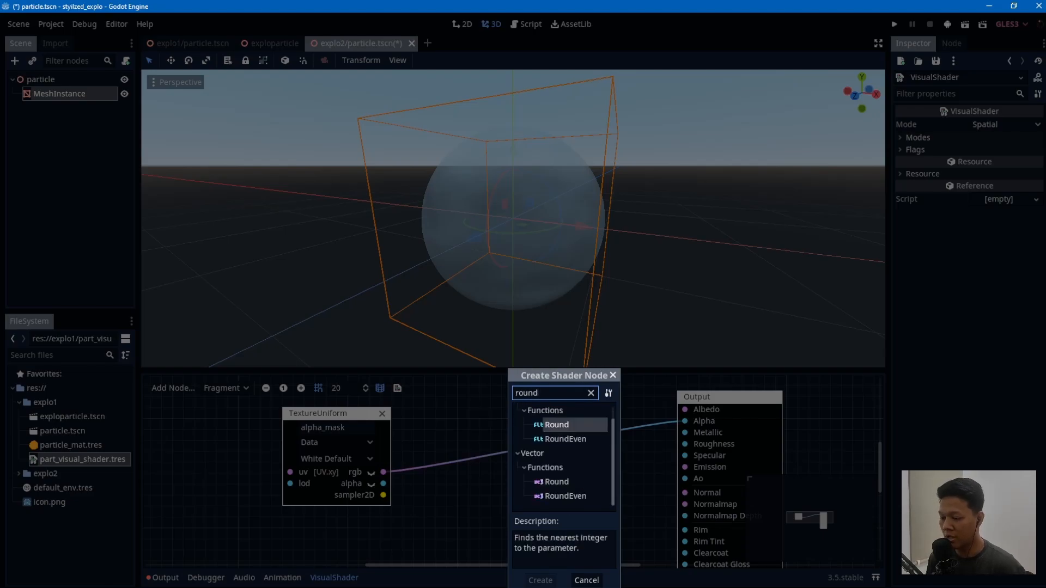
{"action": "double_click", "coordinate": [558, 426]}
{"action": "left_click_drag", "start_coordinate": [684, 426], "coordinate": [495, 439]}
{"action": "left_click", "coordinate": [762, 376]}
{"action": "left_click_drag", "start_coordinate": [680, 428], "coordinate": [682, 423]}
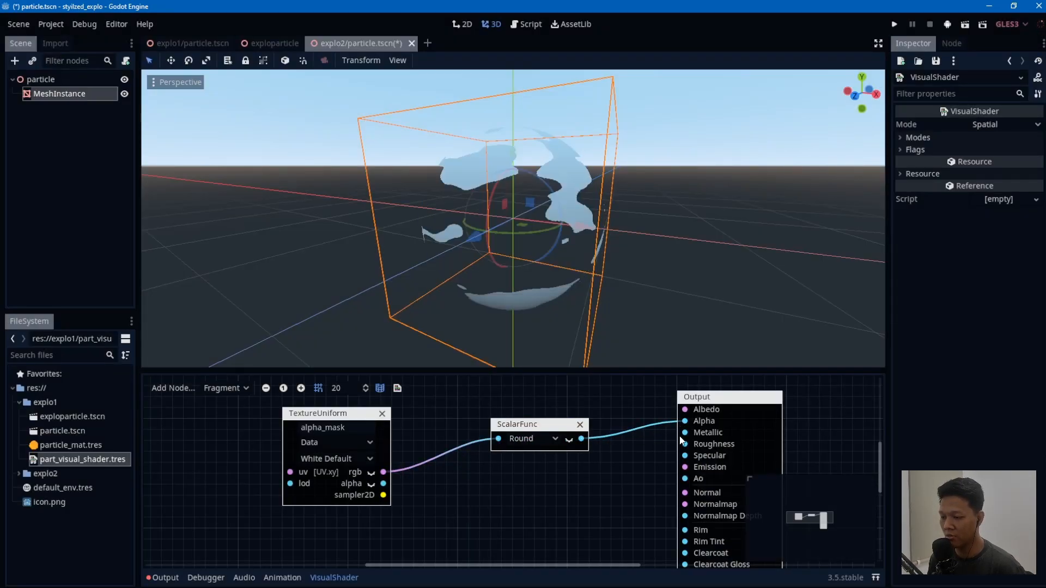
Step: Spread the alpha_mask and Round nodes farther apart to leave room between them
{"action": "left_click", "coordinate": [547, 426]}
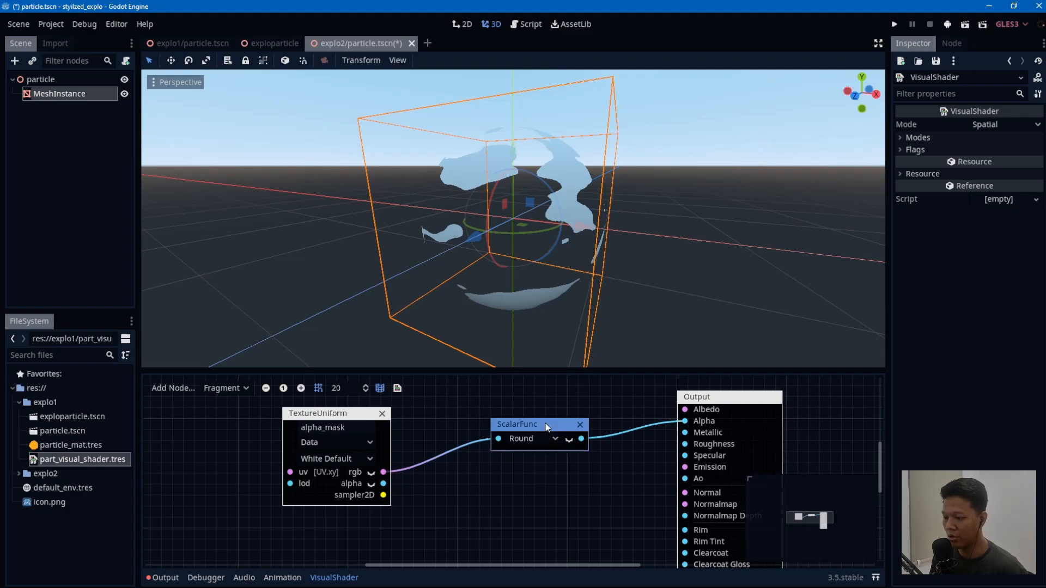
{"action": "left_click", "coordinate": [623, 421]}
{"action": "left_click_drag", "start_coordinate": [315, 418], "coordinate": [281, 417]}
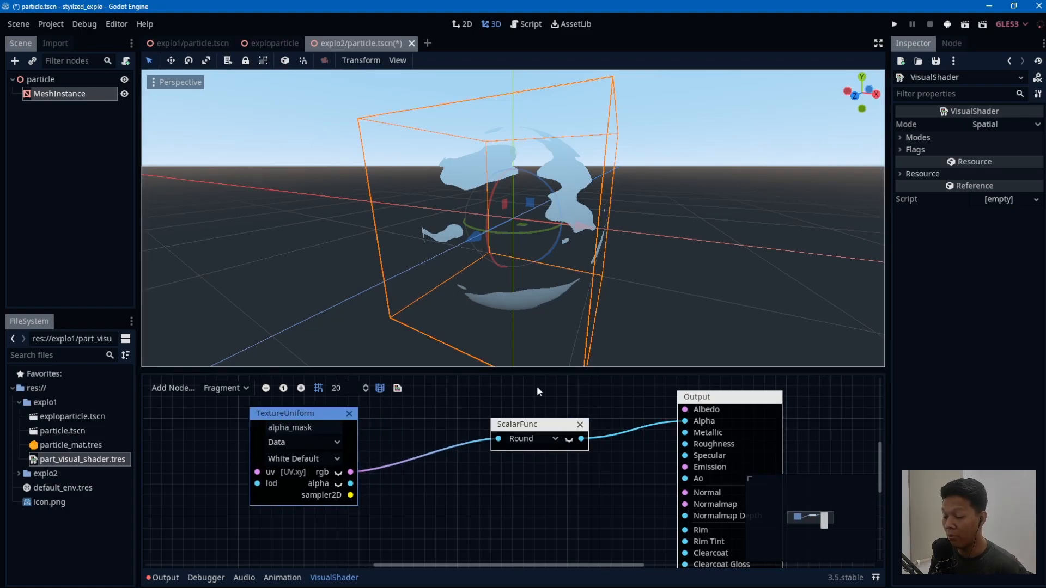
{"action": "left_click_drag", "start_coordinate": [552, 422], "coordinate": [561, 431]}
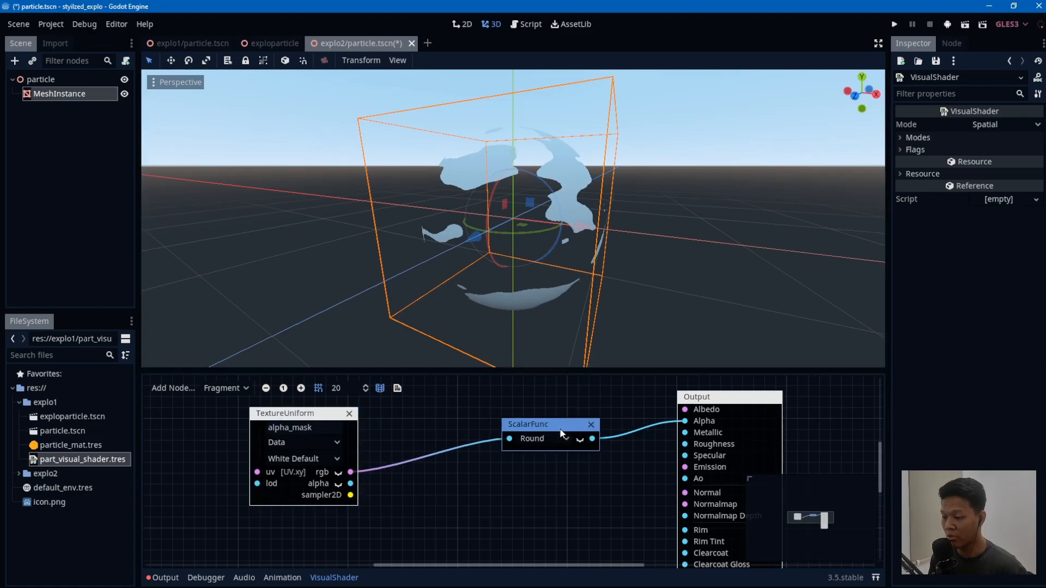
Step: Add a ScalarUniform node below the Round node and name it alpha
{"action": "right_click", "coordinate": [521, 476]}
{"action": "type", "text": "a"}
{"action": "type", "text": "scalar"}
{"action": "scroll", "coordinate": [598, 493], "scroll_direction": "down", "scroll_amount": 1}
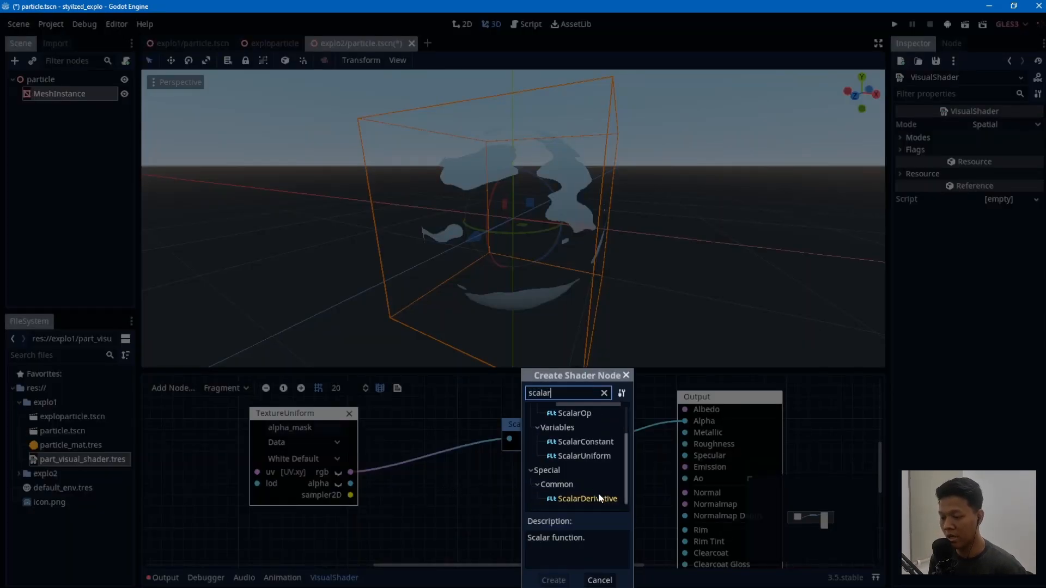
{"action": "double_click", "coordinate": [604, 456]}
{"action": "left_click_drag", "start_coordinate": [592, 495], "coordinate": [517, 508]}
{"action": "left_click", "coordinate": [518, 515]}
{"action": "type", "text": "alpha"}
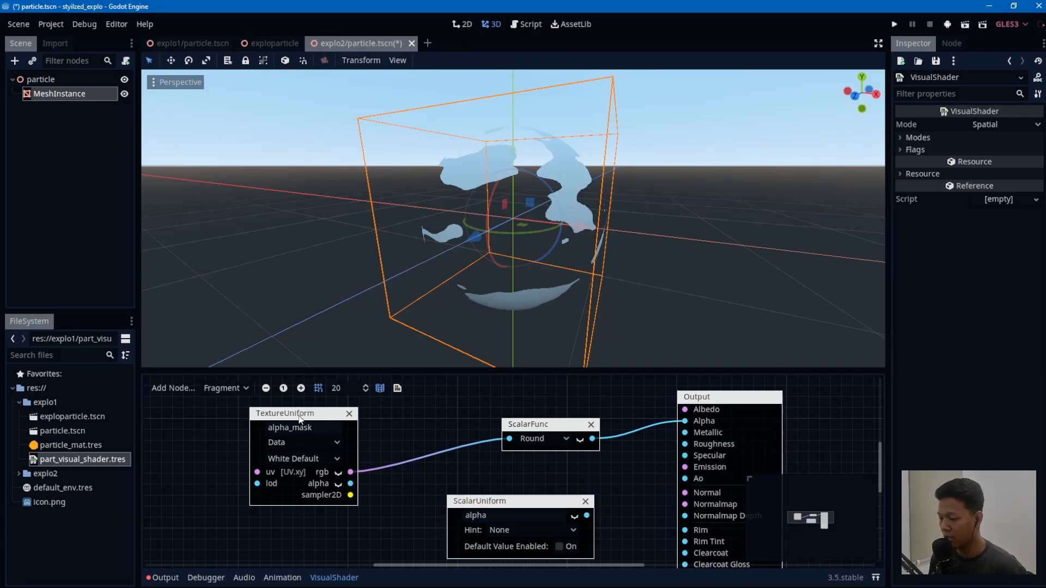
Step: Rearrange the graph with the alpha uniform under the alpha_mask node and the Round and Output nodes shifted farther away
{"action": "left_click_drag", "start_coordinate": [300, 418], "coordinate": [300, 397]}
{"action": "left_click_drag", "start_coordinate": [505, 497], "coordinate": [308, 509]}
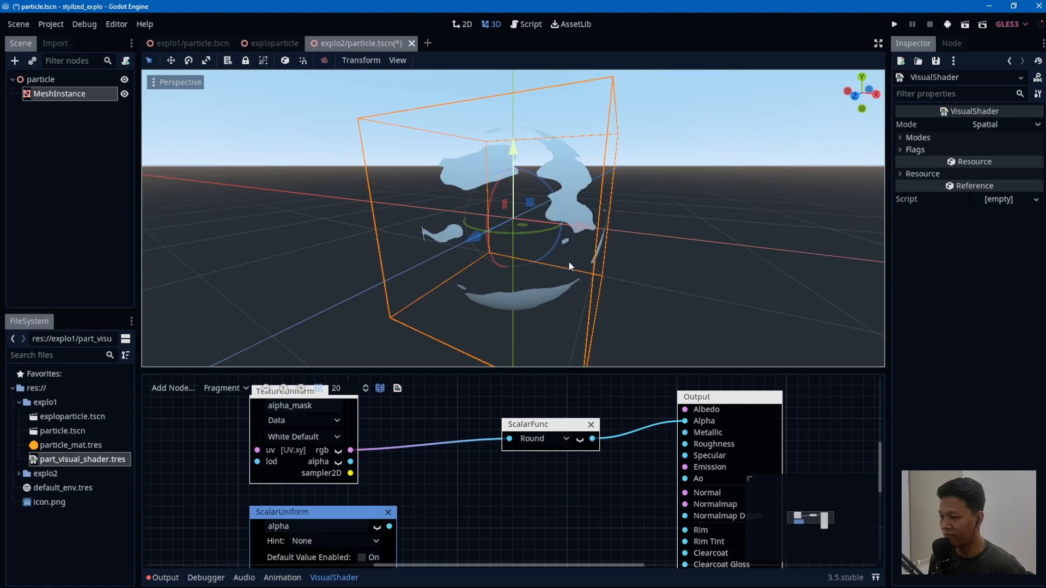
{"action": "left_click_drag", "start_coordinate": [565, 430], "coordinate": [587, 432]}
{"action": "left_click_drag", "start_coordinate": [735, 402], "coordinate": [781, 399]}
Step: Add a scalar Multiply node combining alpha_mask rgb (a) with the alpha uniform (b), and feed its result into Round
{"action": "left_click", "coordinate": [446, 496]}
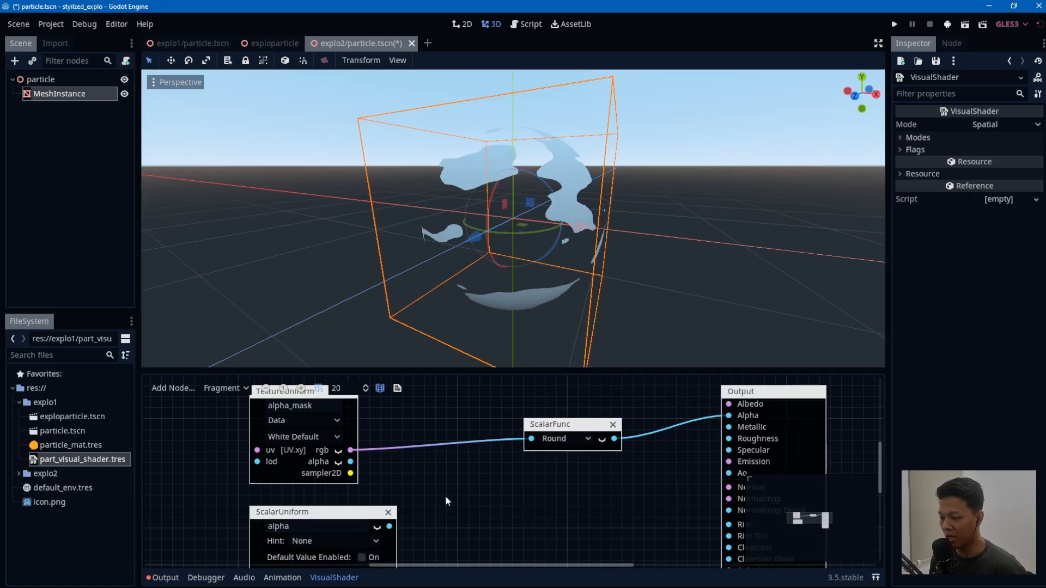
{"action": "right_click", "coordinate": [446, 496]}
{"action": "type", "text": "multi"}
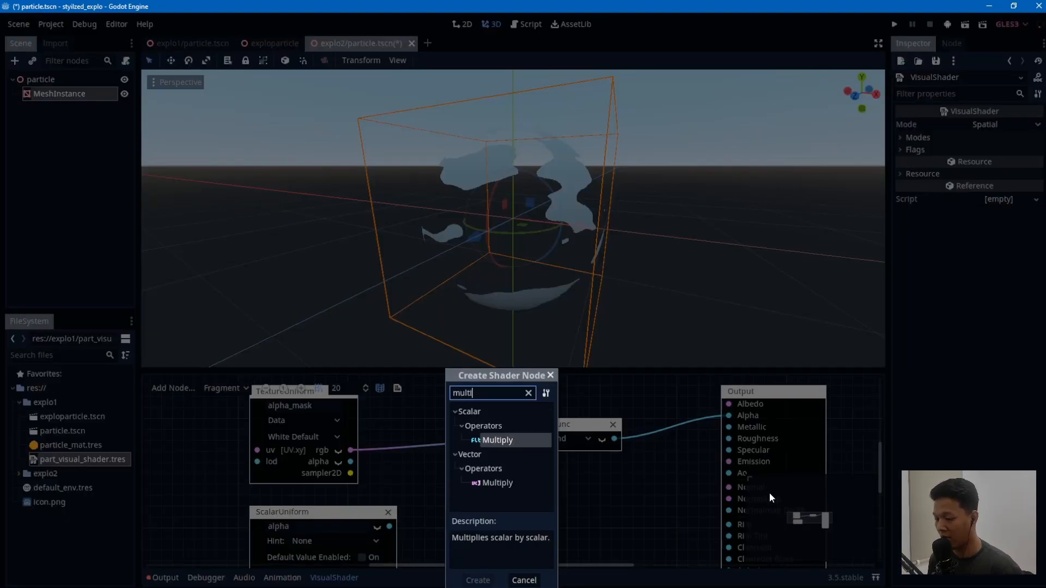
{"action": "double_click", "coordinate": [531, 442]}
{"action": "left_click_drag", "start_coordinate": [571, 427], "coordinate": [603, 428]}
{"action": "left_click_drag", "start_coordinate": [503, 500], "coordinate": [454, 461]}
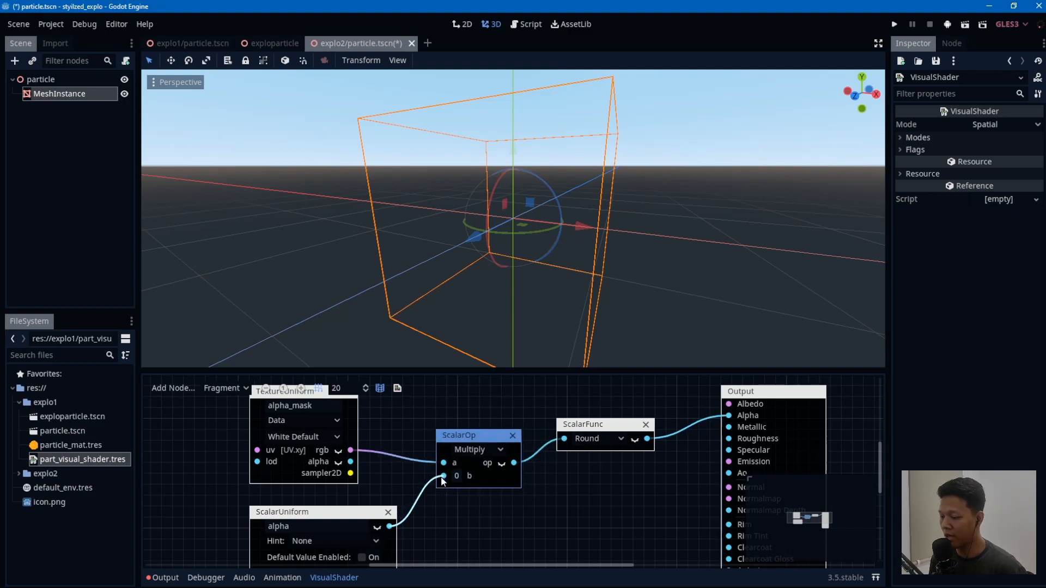
Step: Open the MeshInstance's shader material and try an Alpha parameter value of 1.5
{"action": "left_click", "coordinate": [82, 94]}
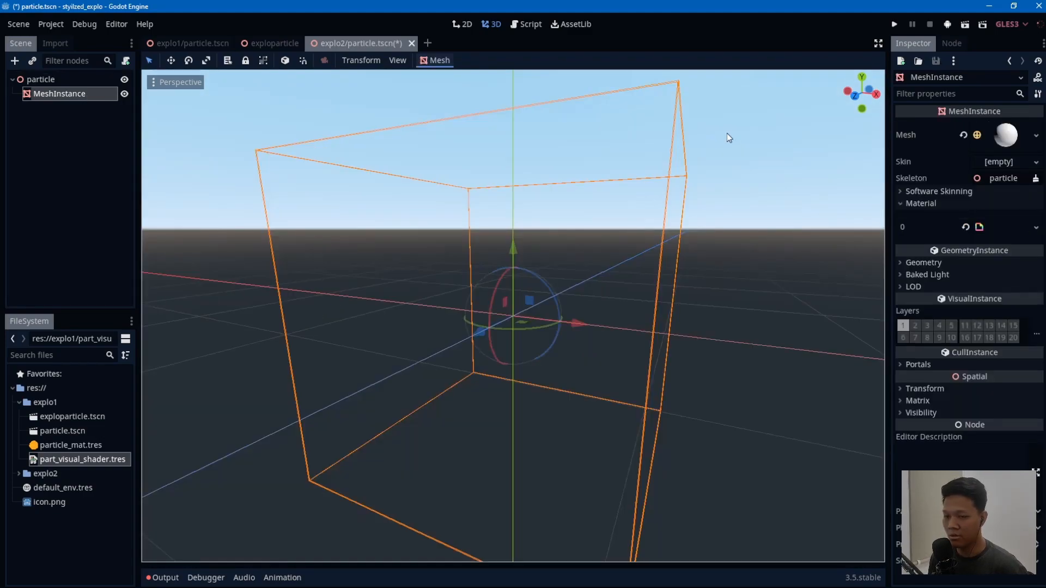
{"action": "left_click", "coordinate": [995, 222]}
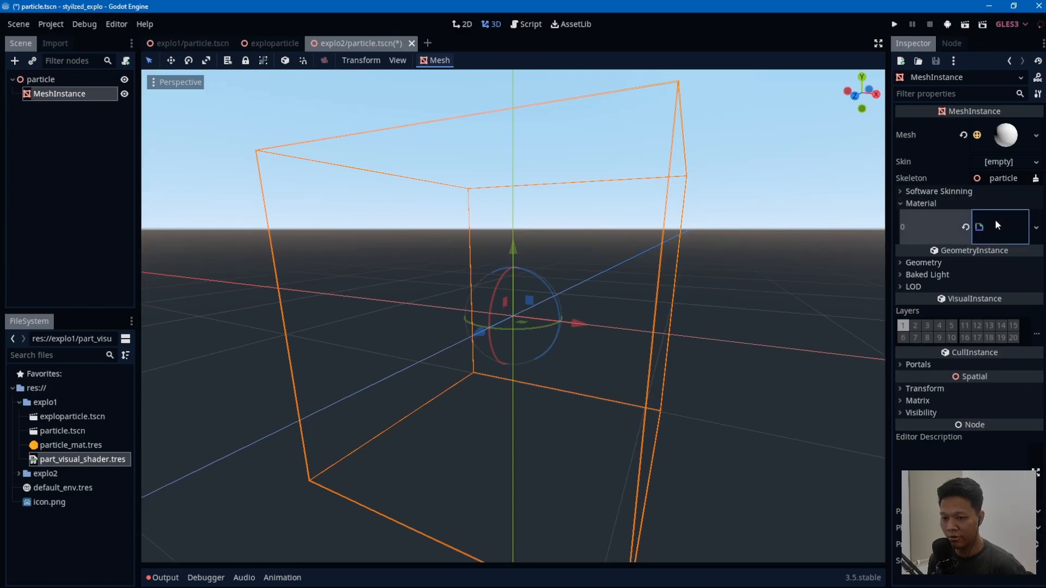
{"action": "left_click_drag", "start_coordinate": [982, 234], "coordinate": [1039, 234]}
{"action": "type", "text": "1.5"}
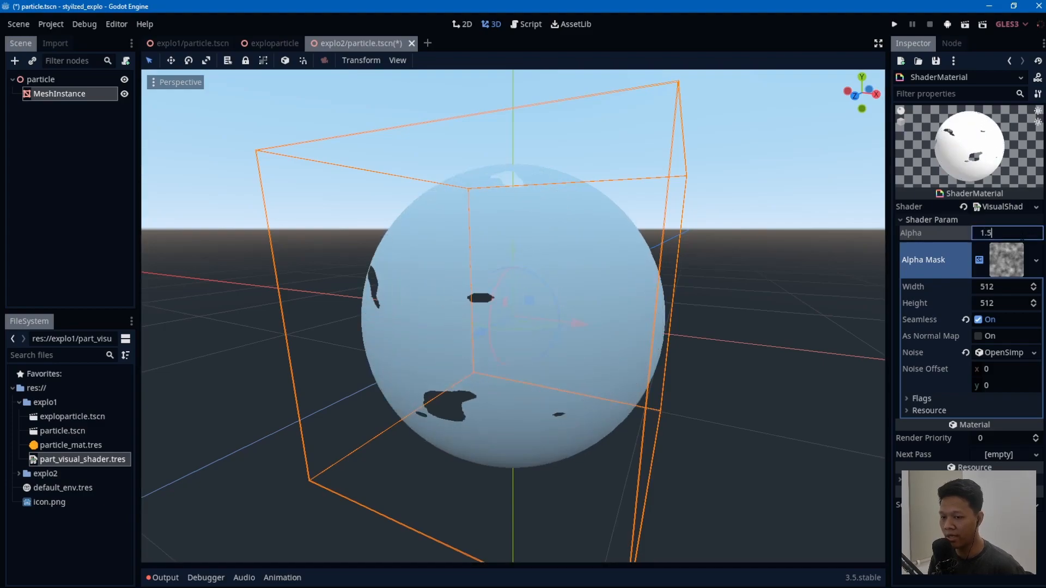
{"action": "key", "text": "Return"}
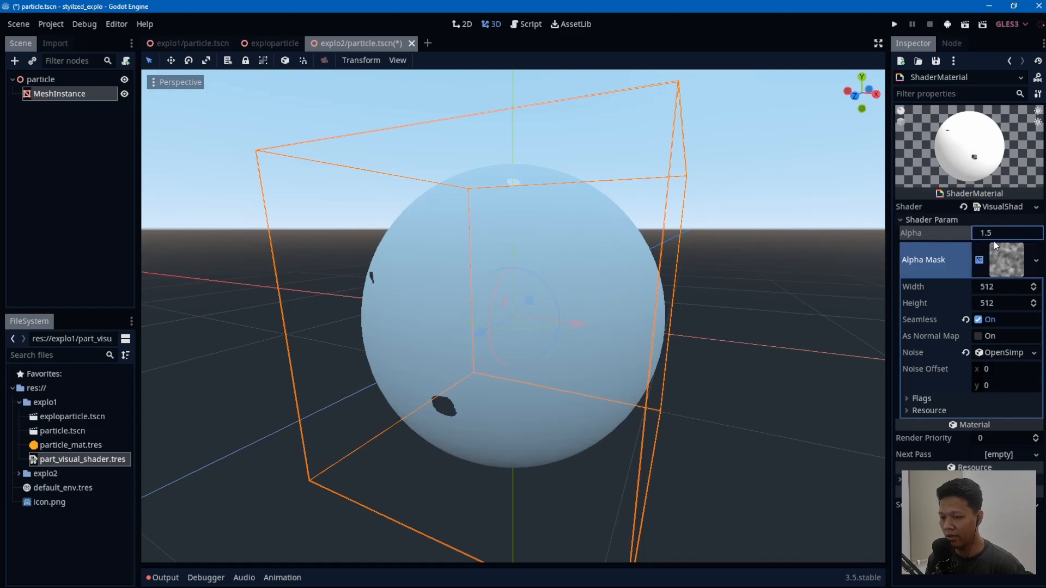
{"action": "mouse_move", "coordinate": [995, 236]}
{"action": "left_mouse_down"}
{"action": "mouse_move", "coordinate": [975, 236]}
{"action": "mouse_move", "coordinate": [995, 236]}
{"action": "mouse_move", "coordinate": [999, 223]}
{"action": "left_mouse_up"}
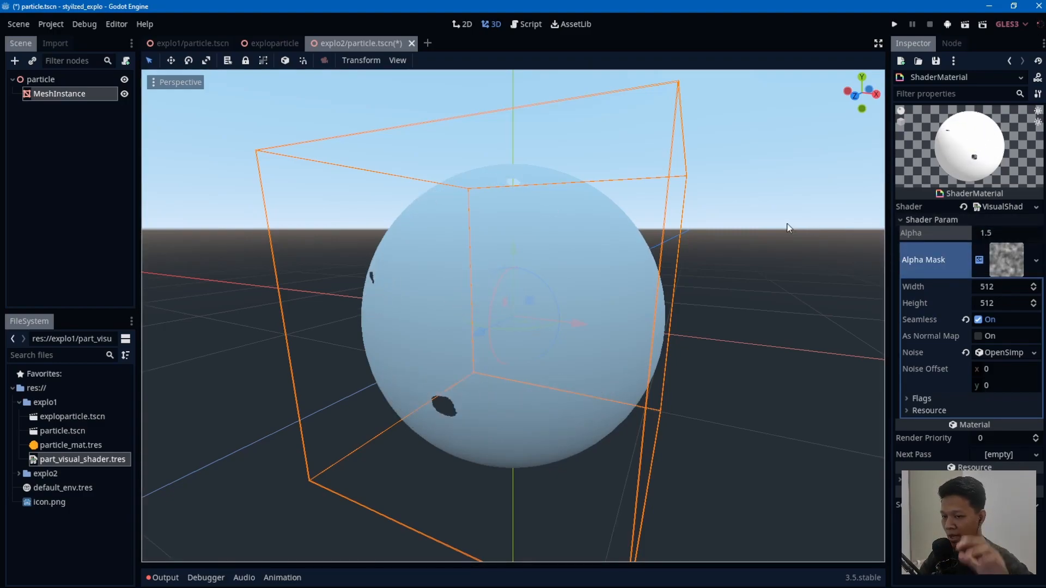
Step: Set the shader material's Alpha parameter to 0
{"action": "left_click", "coordinate": [992, 234]}
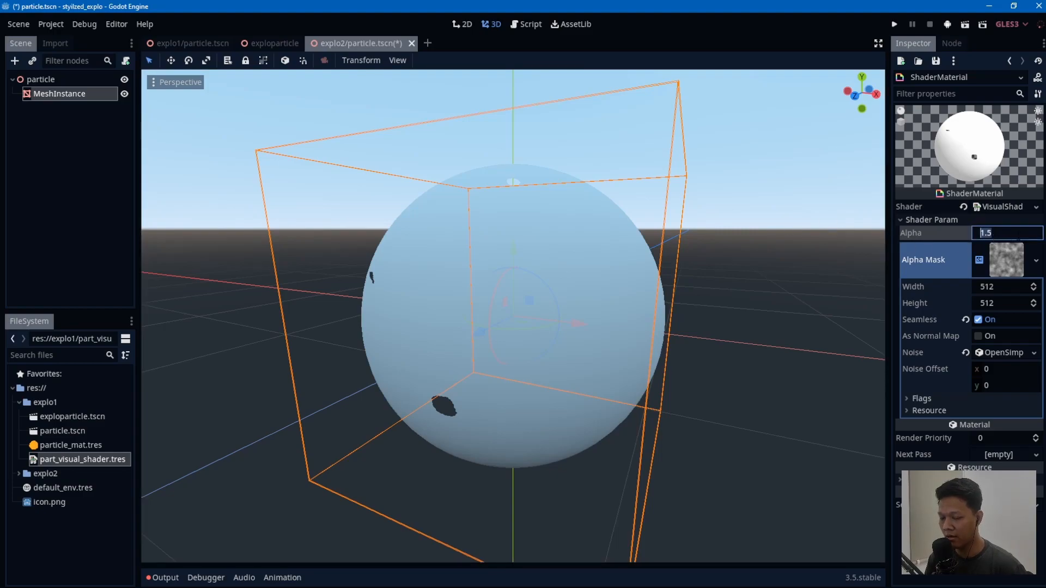
{"action": "type", "text": "0"}
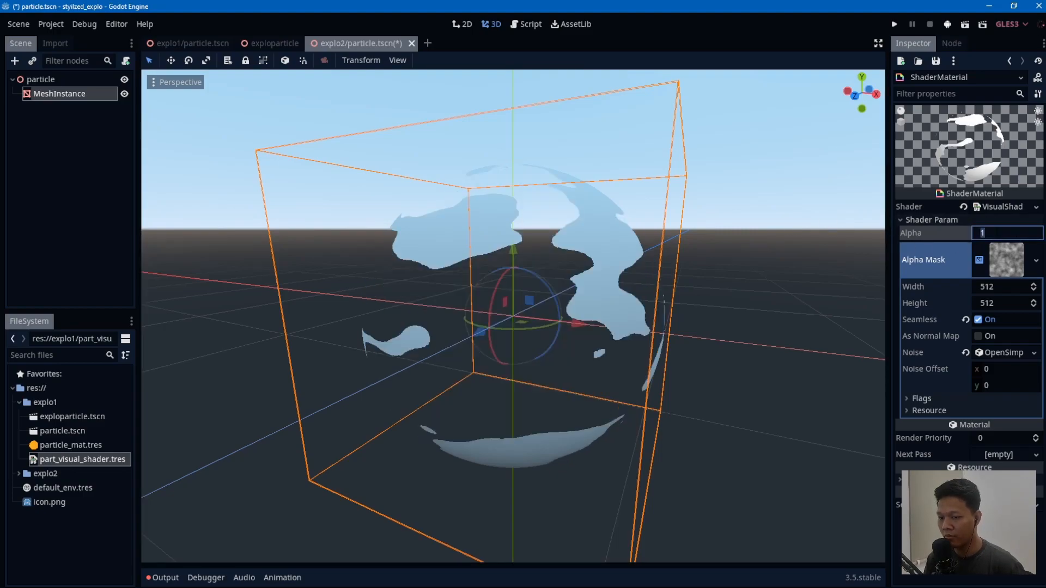
{"action": "key", "text": "Return"}
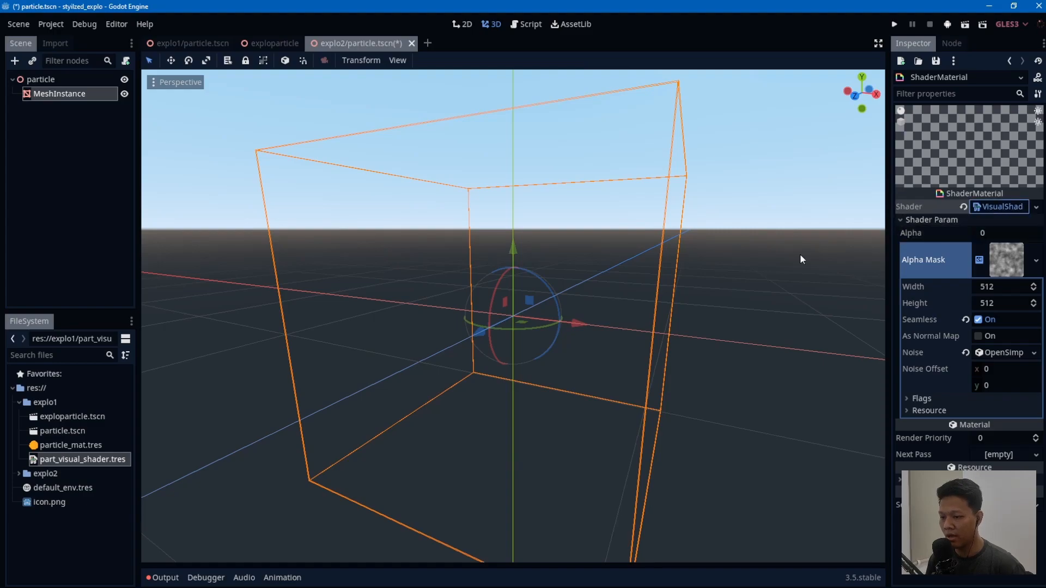
Step: Insert a scalar Add node in the shader graph between the alpha uniform and the Multiply node's b input
{"action": "left_click", "coordinate": [1002, 206]}
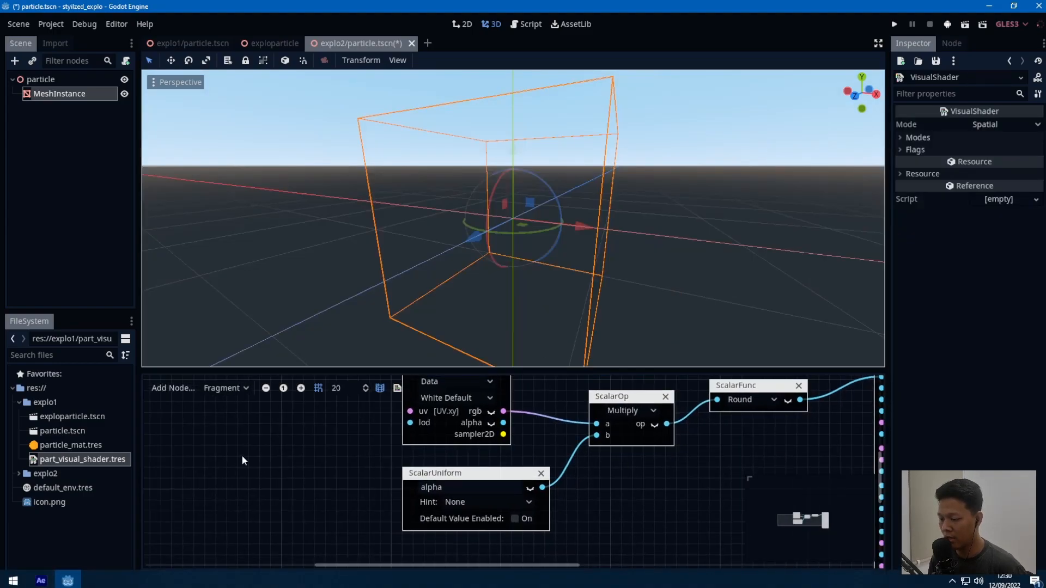
{"action": "right_click", "coordinate": [555, 499]}
{"action": "type", "text": "add"}
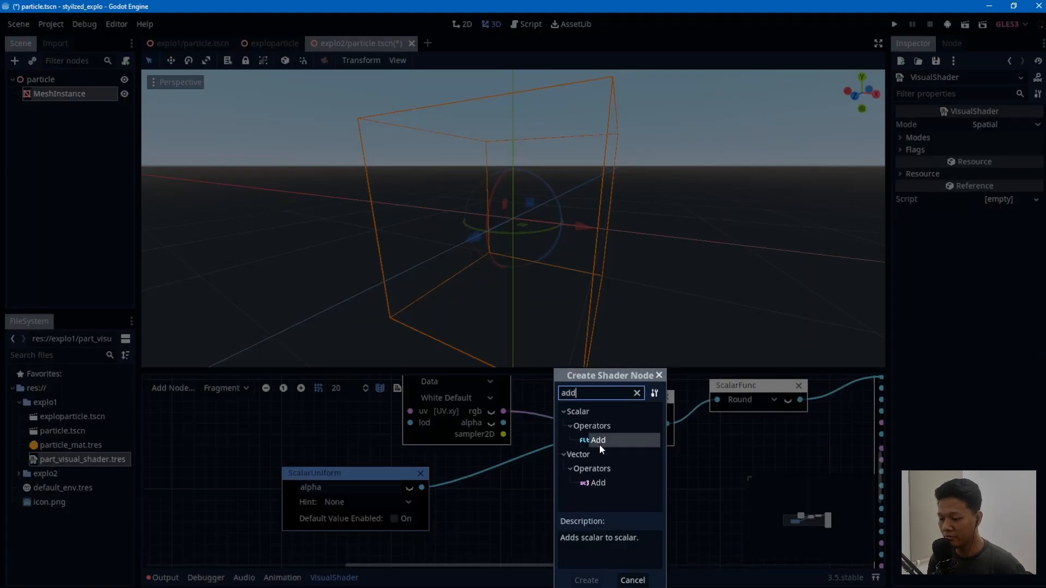
{"action": "double_click", "coordinate": [600, 437]}
{"action": "left_click_drag", "start_coordinate": [586, 501], "coordinate": [495, 476]}
{"action": "left_click_drag", "start_coordinate": [600, 439], "coordinate": [480, 505]}
{"action": "left_click_drag", "start_coordinate": [551, 504], "coordinate": [602, 439]}
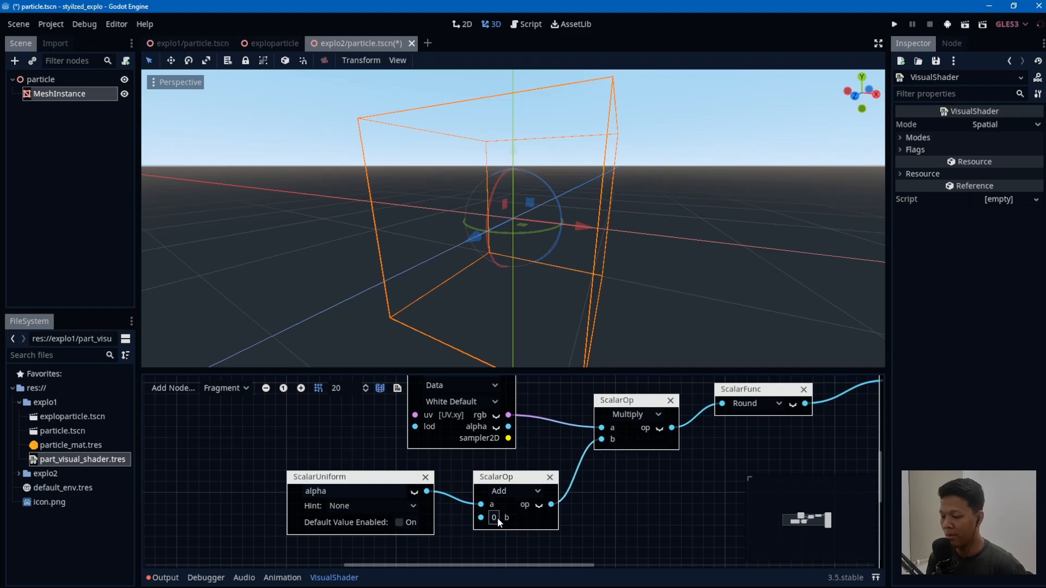
Step: Set the Add node's b input to 0.5 and return to the MeshInstance's properties
{"action": "left_click", "coordinate": [494, 517]}
{"action": "type", "text": ".5"}
{"action": "key", "text": "Return"}
{"action": "left_click", "coordinate": [80, 95]}
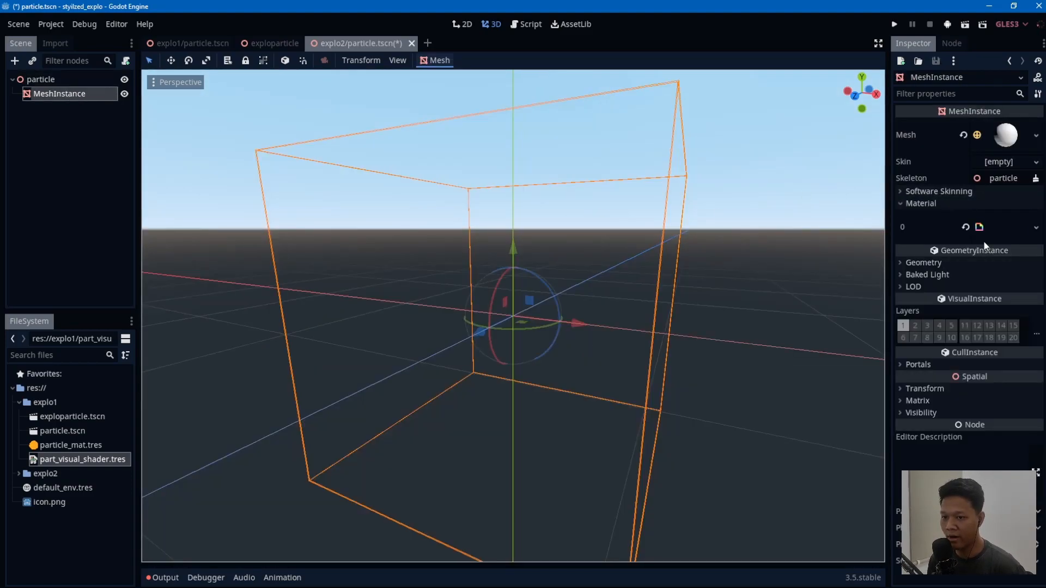
Step: Open the MeshInstance's shader material and set its Alpha parameter to 0.5
{"action": "left_click", "coordinate": [979, 238]}
{"action": "mouse_move", "coordinate": [985, 234]}
{"action": "left_mouse_down"}
{"action": "mouse_move", "coordinate": [1024, 230]}
{"action": "mouse_move", "coordinate": [1006, 231]}
{"action": "mouse_move", "coordinate": [1018, 232]}
{"action": "mouse_move", "coordinate": [1001, 220]}
{"action": "mouse_move", "coordinate": [964, 230]}
{"action": "left_mouse_up"}
{"action": "type", "text": "0"}
{"action": "key", "text": "Return"}
{"action": "left_click", "coordinate": [980, 233]}
{"action": "type", "text": "0"}
{"action": "key", "text": "Return"}
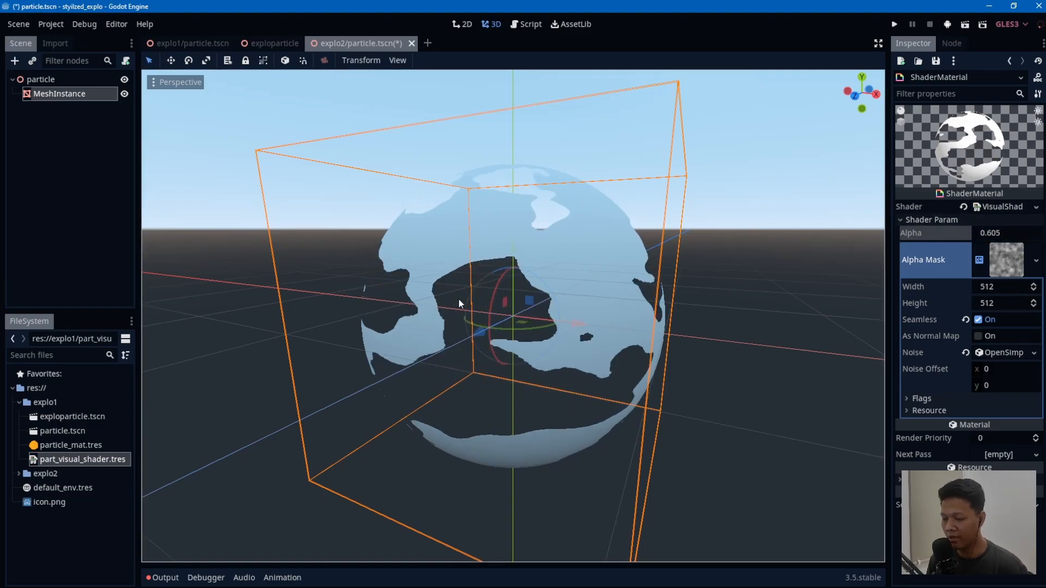
Step: Open the material's visual shader and set its Cull mode to disabled
{"action": "middle_click_drag", "start_coordinate": [457, 301], "coordinate": [599, 234]}
{"action": "left_click", "coordinate": [999, 207]}
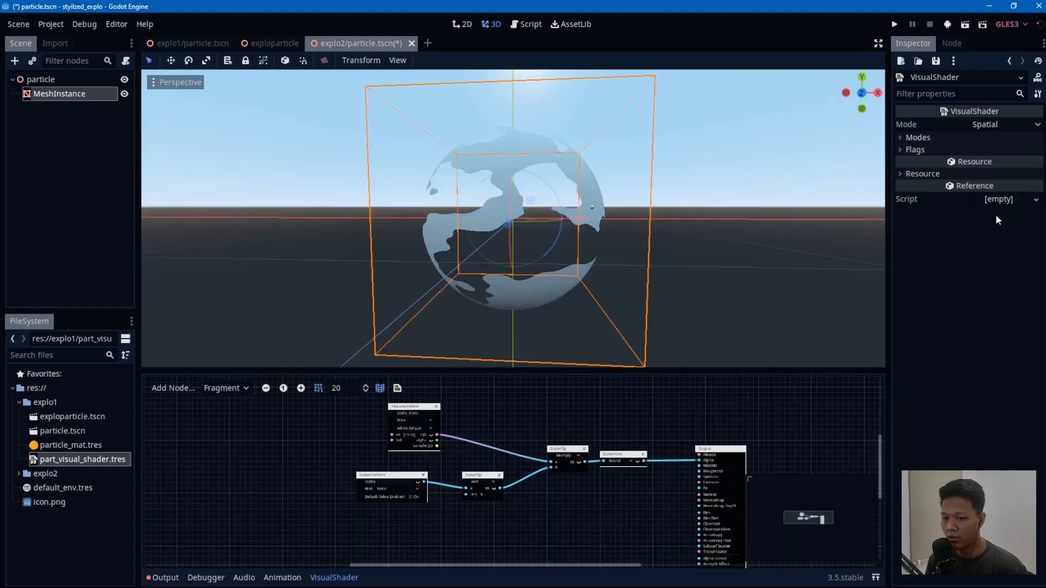
{"action": "left_click", "coordinate": [943, 137]}
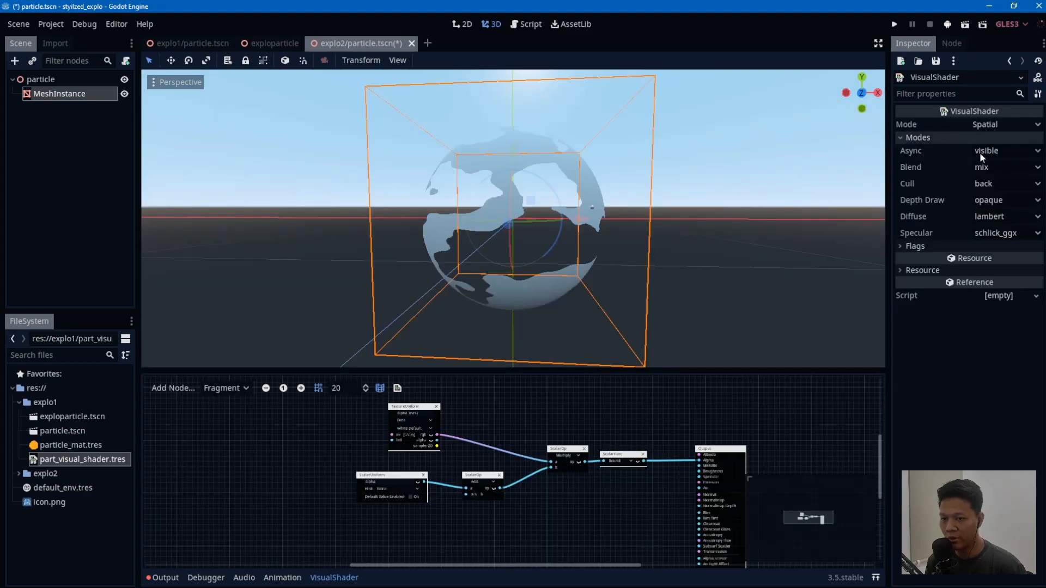
{"action": "left_click", "coordinate": [986, 186]}
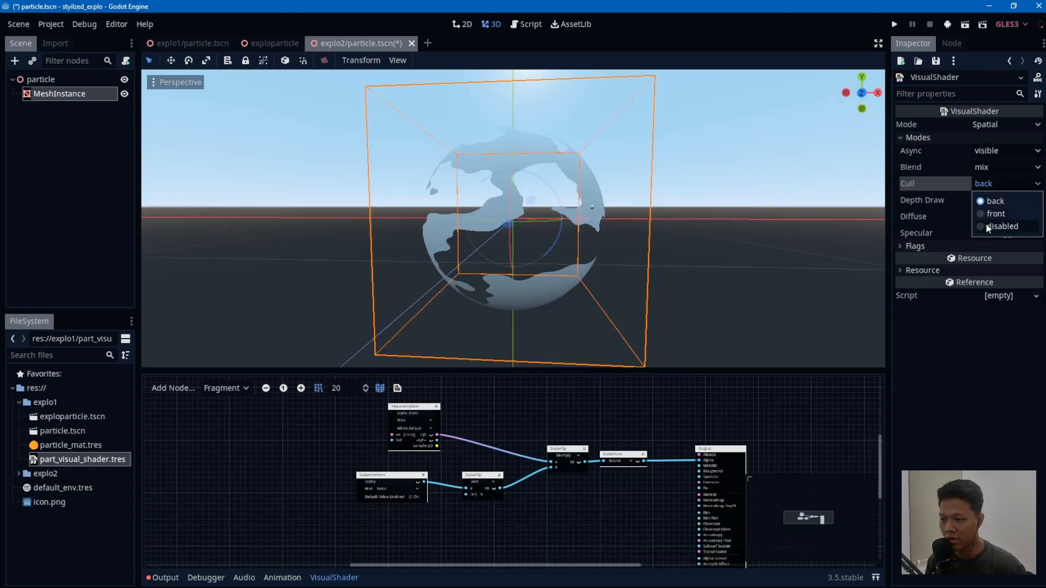
{"action": "middle_click_drag", "start_coordinate": [502, 199], "coordinate": [553, 222]}
{"action": "scroll", "coordinate": [541, 202], "scroll_direction": "up", "scroll_amount": 3}
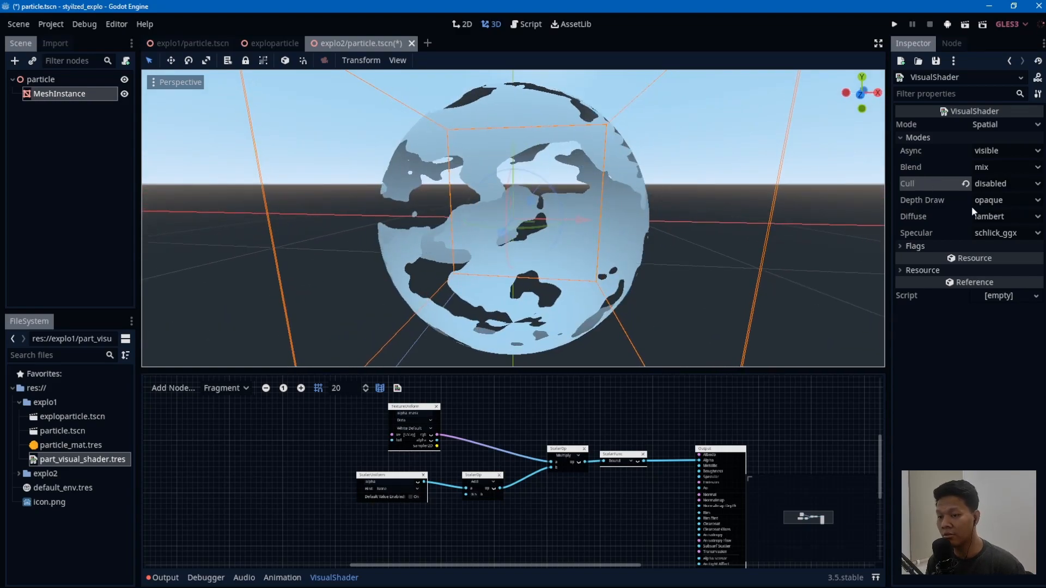
Step: Set the visual shader's Depth Draw mode to alpha_prepass
{"action": "left_click", "coordinate": [1024, 201]}
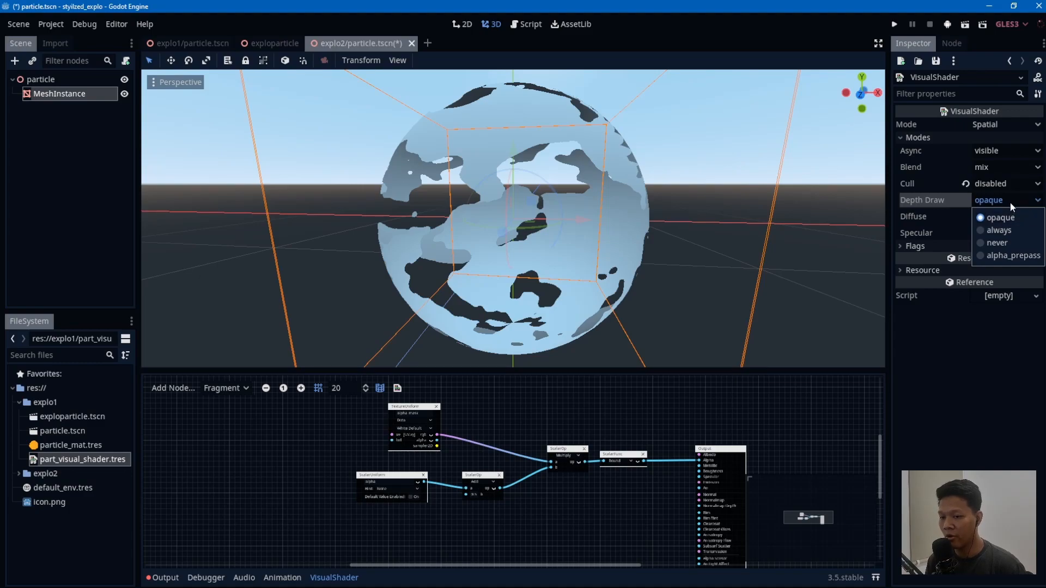
{"action": "left_click", "coordinate": [1010, 255]}
{"action": "middle_click_drag", "start_coordinate": [615, 204], "coordinate": [632, 188]}
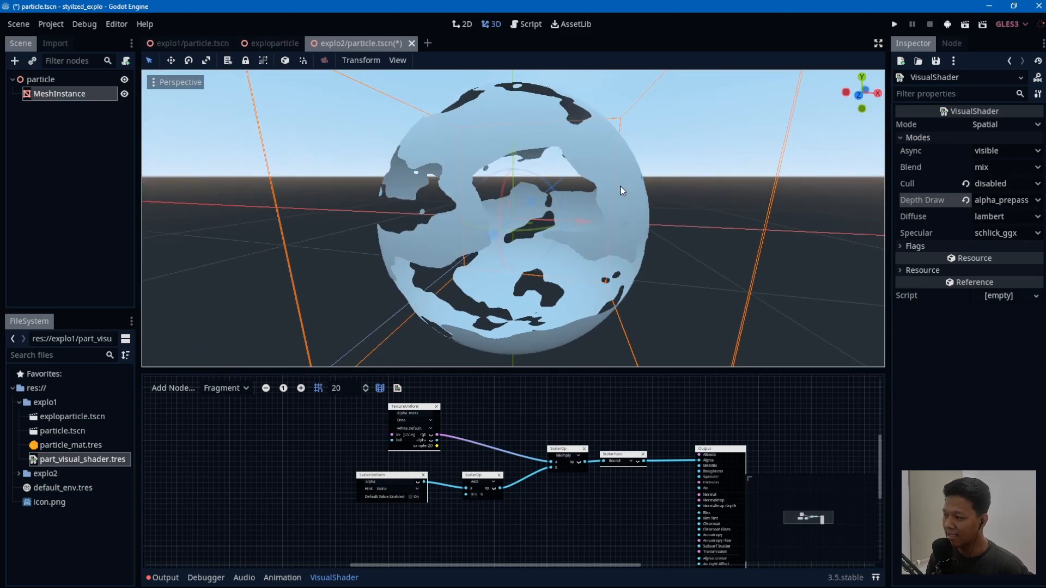
Step: Add a ColorUniform node named emission_color to the fragment graph, below the Multiply and Round nodes
{"action": "scroll", "coordinate": [609, 458], "scroll_direction": "up", "scroll_amount": 2, "text": "ctrl"}
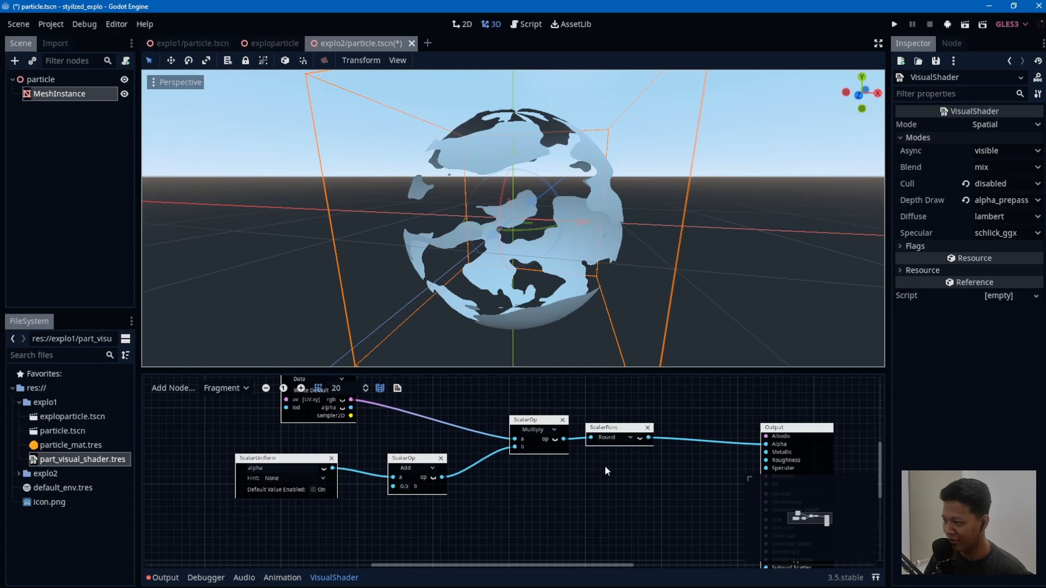
{"action": "middle_click_drag", "start_coordinate": [612, 468], "coordinate": [529, 438]}
{"action": "right_click", "coordinate": [585, 469]}
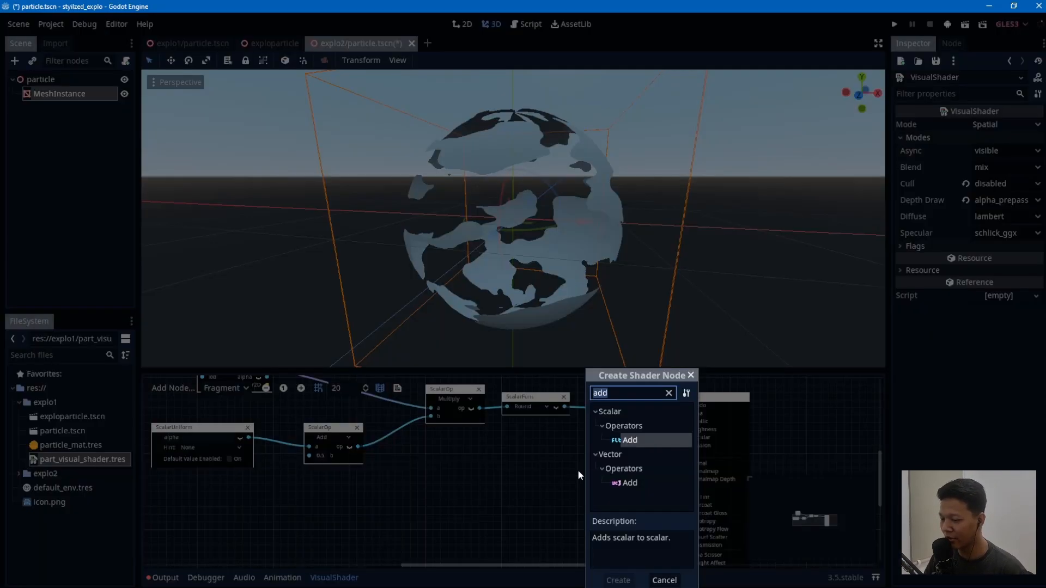
{"action": "left_click", "coordinate": [690, 375]}
{"action": "right_click", "coordinate": [610, 436]}
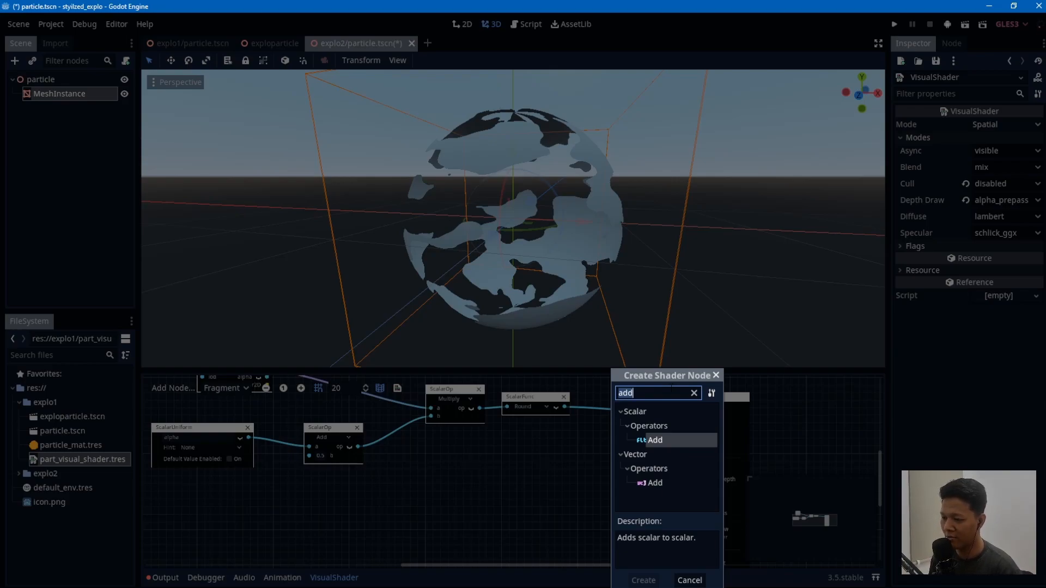
{"action": "type", "text": "i"}
{"action": "key", "text": "BackSpace"}
{"action": "type", "text": "color"}
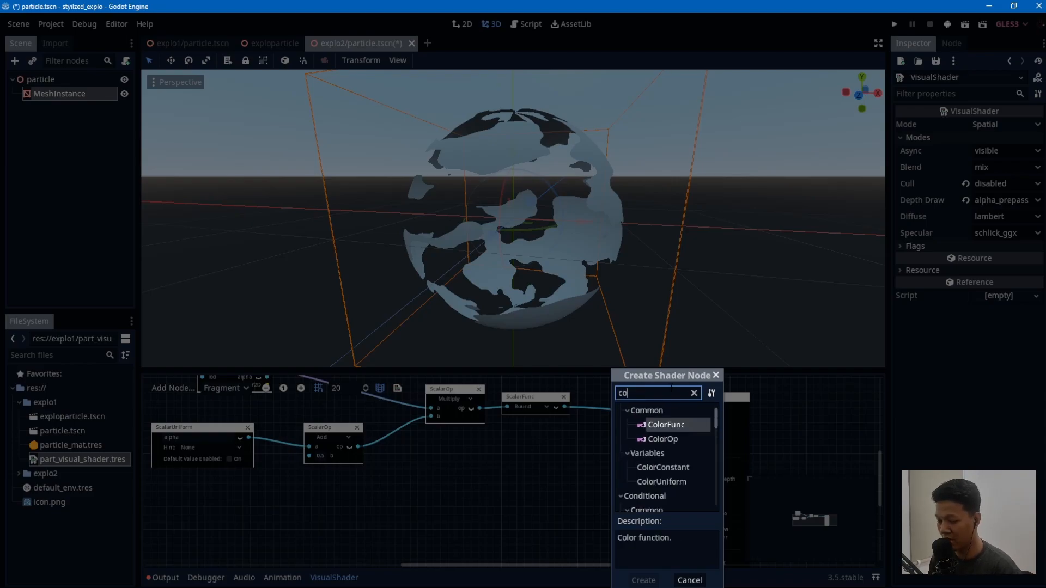
{"action": "double_click", "coordinate": [690, 484]}
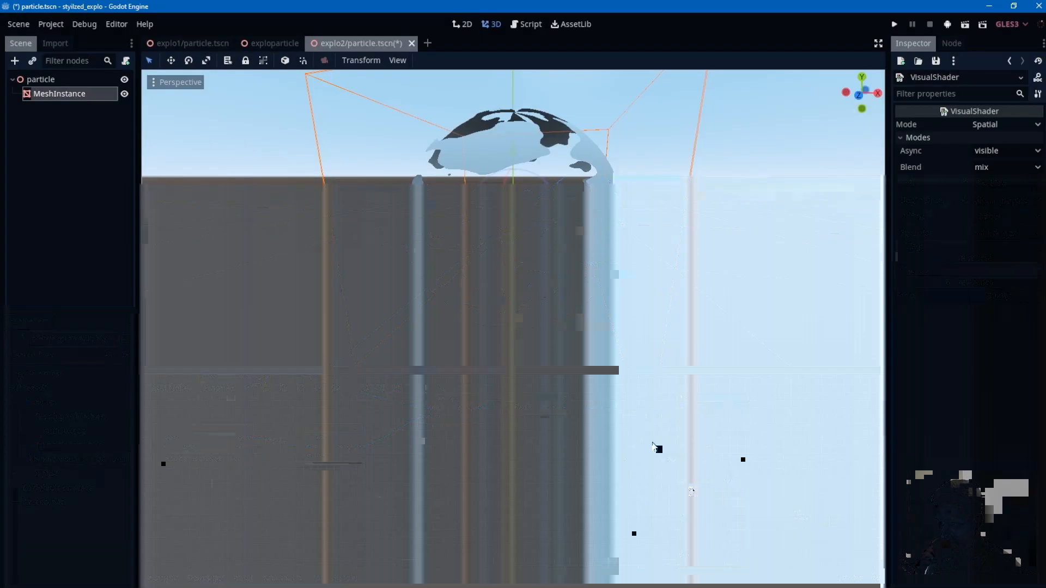
{"action": "type", "text": "emission_col"}
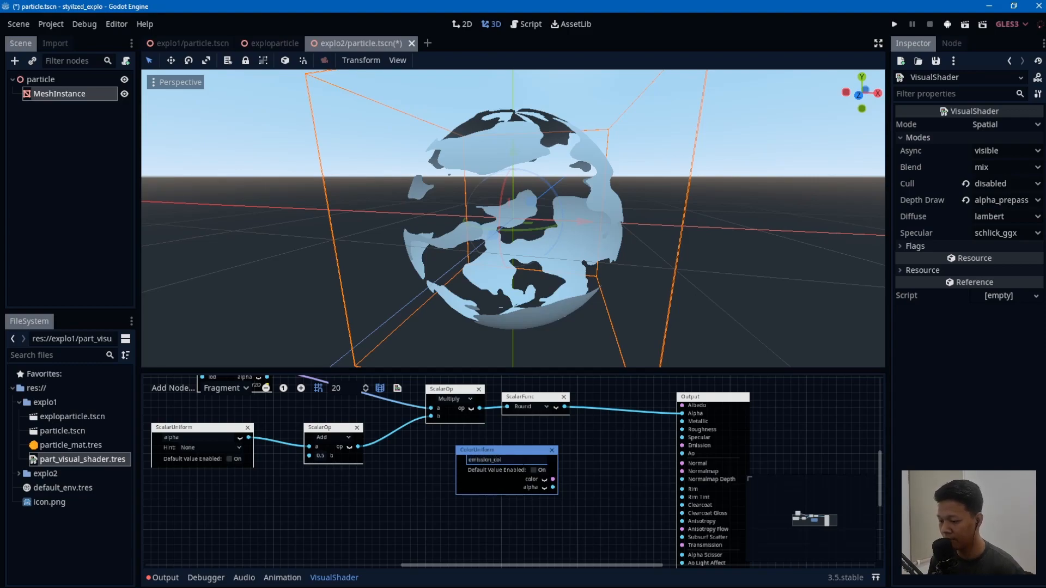
{"action": "type", "text": "or"}
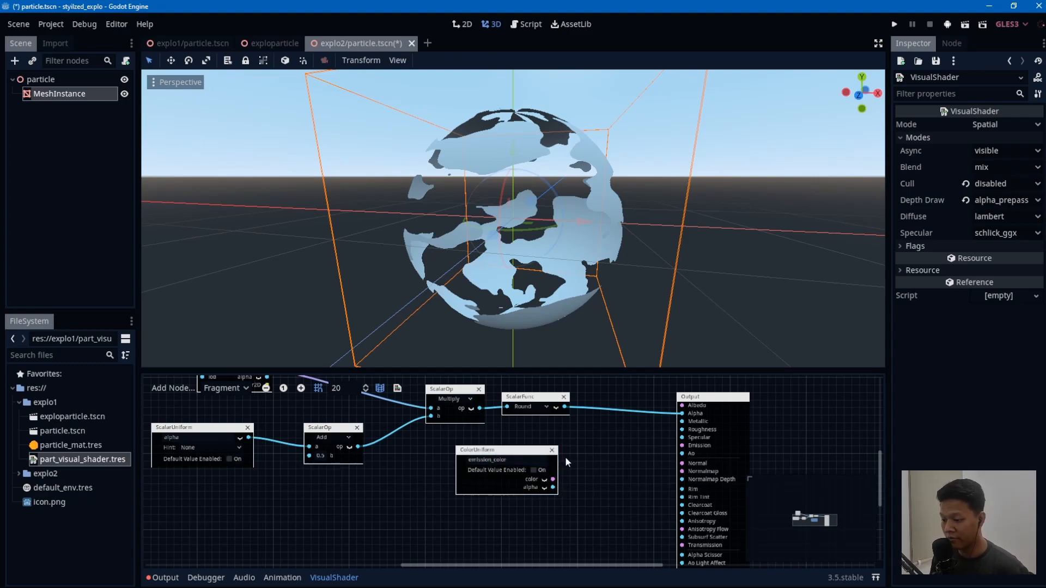
Step: Connect the emission_color node's color output to the Output node's Emission input
{"action": "scroll", "coordinate": [555, 480], "scroll_direction": "up", "scroll_amount": 4, "text": "ctrl"}
{"action": "scroll", "coordinate": [555, 482], "scroll_direction": "down", "scroll_amount": 4, "text": "ctrl"}
{"action": "left_click_drag", "start_coordinate": [530, 476], "coordinate": [716, 427]}
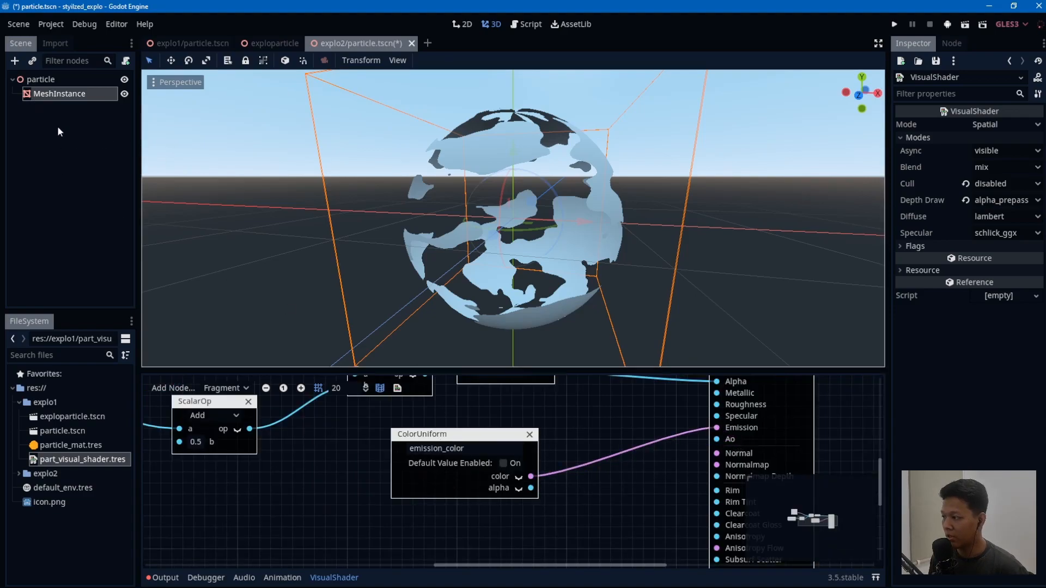
Step: Open the MeshInstance's shader material and set its Emission Color to a bright red-orange
{"action": "left_click", "coordinate": [59, 131]}
{"action": "left_click", "coordinate": [1008, 227]}
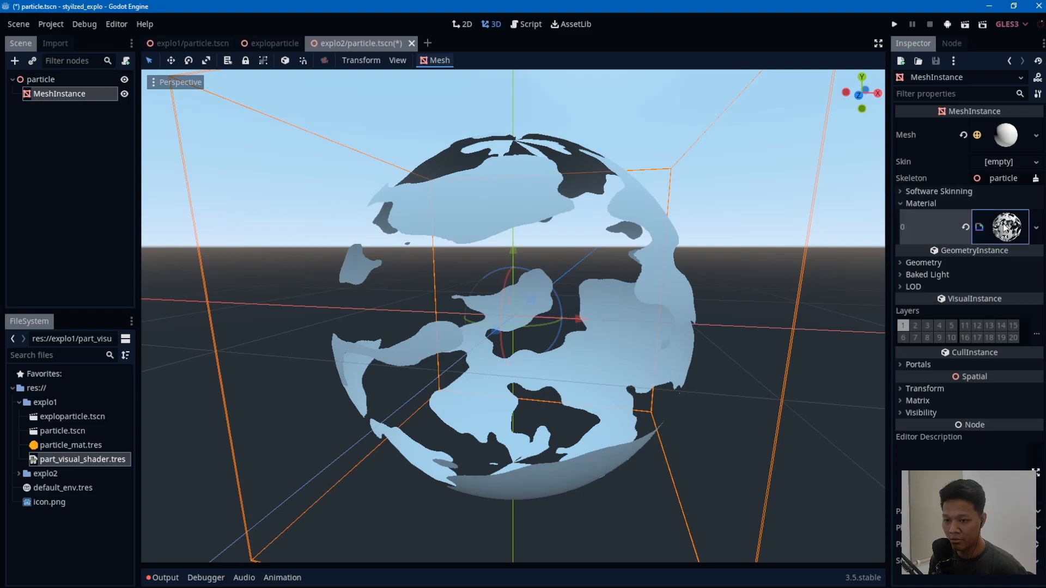
{"action": "left_click", "coordinate": [992, 251]}
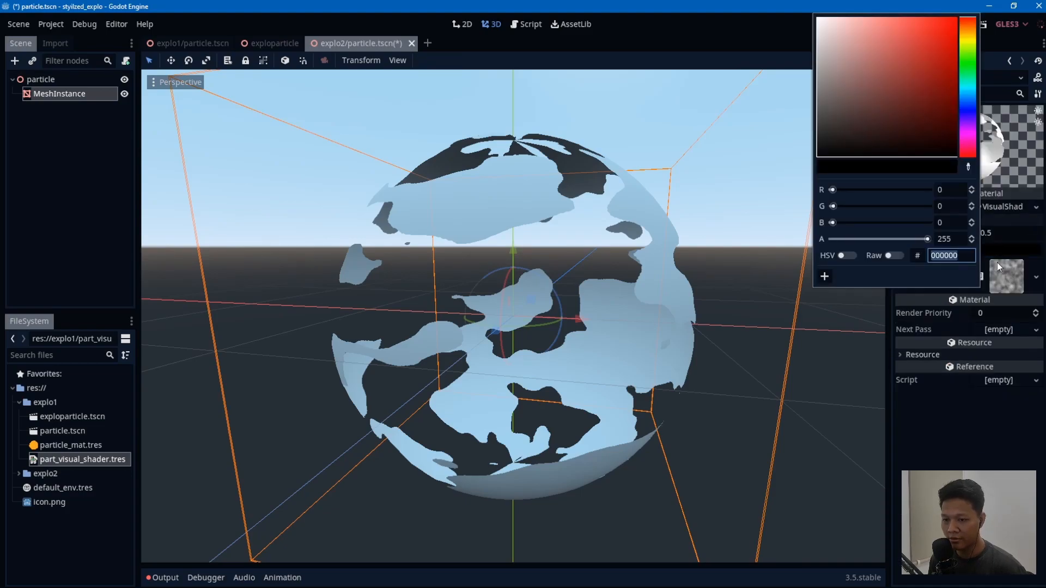
{"action": "left_click_drag", "start_coordinate": [965, 25], "coordinate": [969, 25]}
{"action": "mouse_move", "coordinate": [873, 29]}
{"action": "left_mouse_down"}
{"action": "mouse_move", "coordinate": [967, 4]}
{"action": "mouse_move", "coordinate": [944, 25]}
{"action": "mouse_move", "coordinate": [941, 16]}
{"action": "mouse_move", "coordinate": [969, 21]}
{"action": "mouse_move", "coordinate": [943, 53]}
{"action": "mouse_move", "coordinate": [945, 29]}
{"action": "mouse_move", "coordinate": [959, 27]}
{"action": "left_mouse_up"}
{"action": "left_click", "coordinate": [792, 81]}
{"action": "left_click", "coordinate": [1006, 247]}
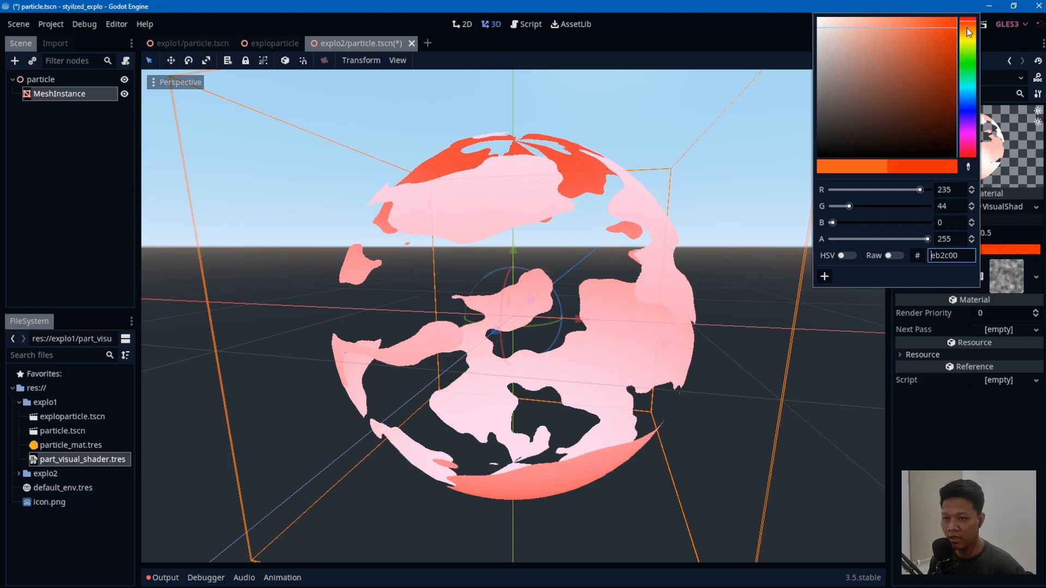
{"action": "left_click", "coordinate": [801, 247]}
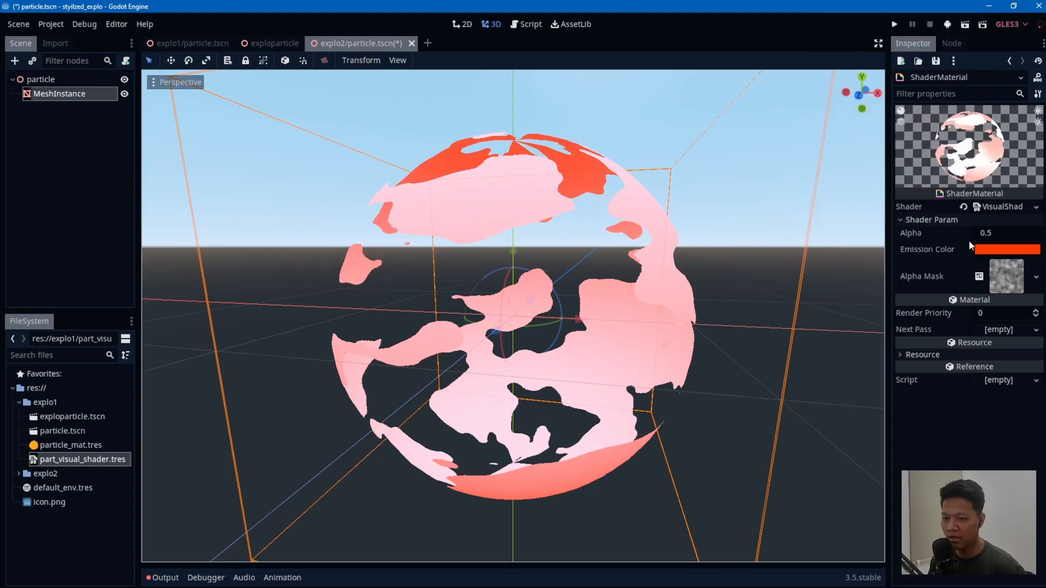
Step: Try black as the material's Emission Color and change it to orange
{"action": "left_click", "coordinate": [985, 250]}
{"action": "left_click_drag", "start_coordinate": [869, 116], "coordinate": [659, 287]}
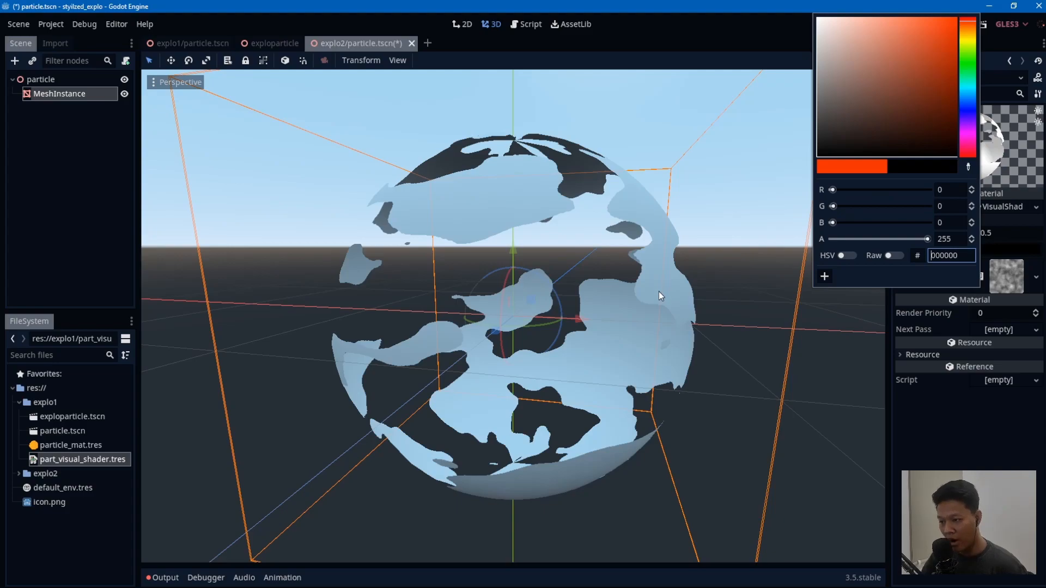
{"action": "left_click_drag", "start_coordinate": [876, 135], "coordinate": [967, 29]}
{"action": "left_click", "coordinate": [767, 53]}
{"action": "left_click", "coordinate": [995, 245]}
{"action": "left_click", "coordinate": [733, 43]}
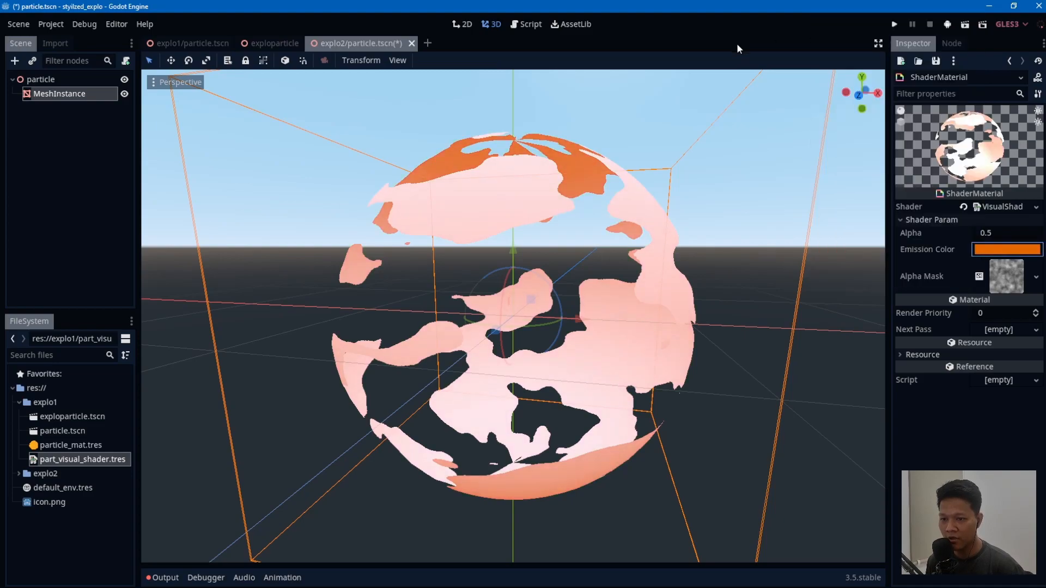
Step: Insert a vector Multiply node in the shader graph between emission_color and the Output node's Emission input
{"action": "left_click", "coordinate": [997, 207]}
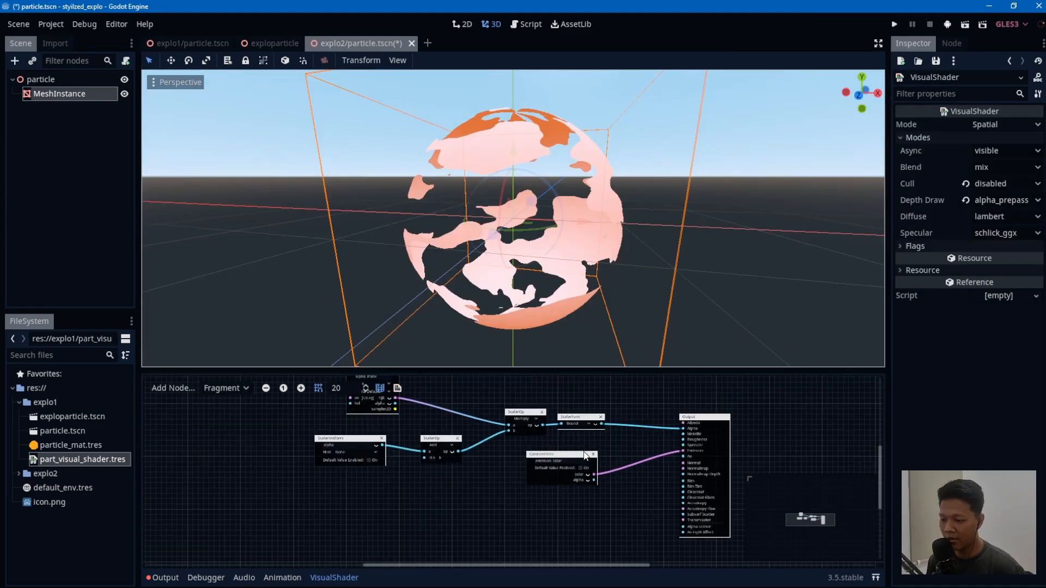
{"action": "scroll", "coordinate": [585, 455], "scroll_direction": "up", "scroll_amount": 2, "text": "ctrl"}
{"action": "right_click", "coordinate": [616, 455]}
{"action": "type", "text": "multi"}
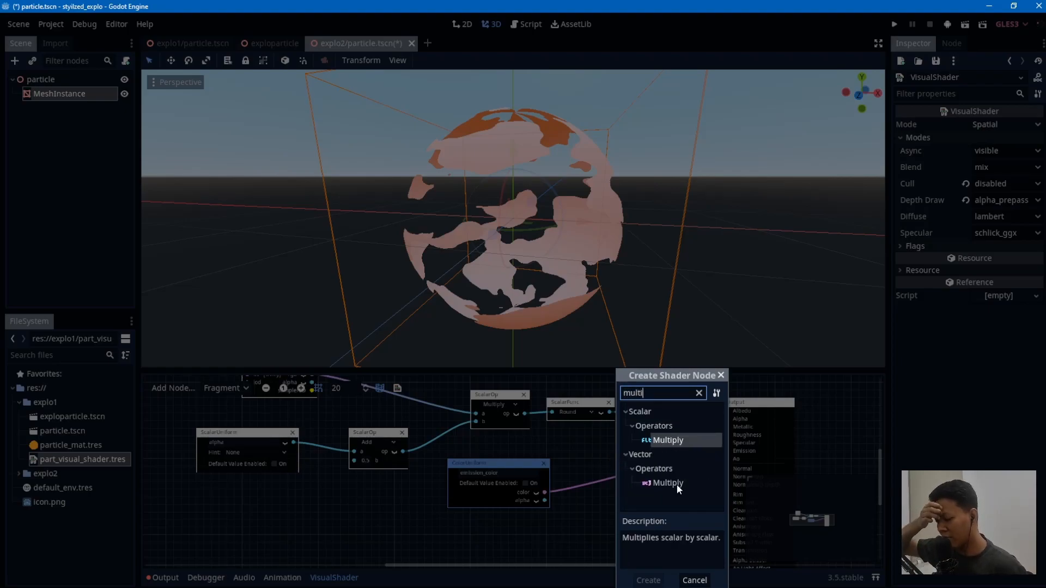
{"action": "double_click", "coordinate": [676, 485]}
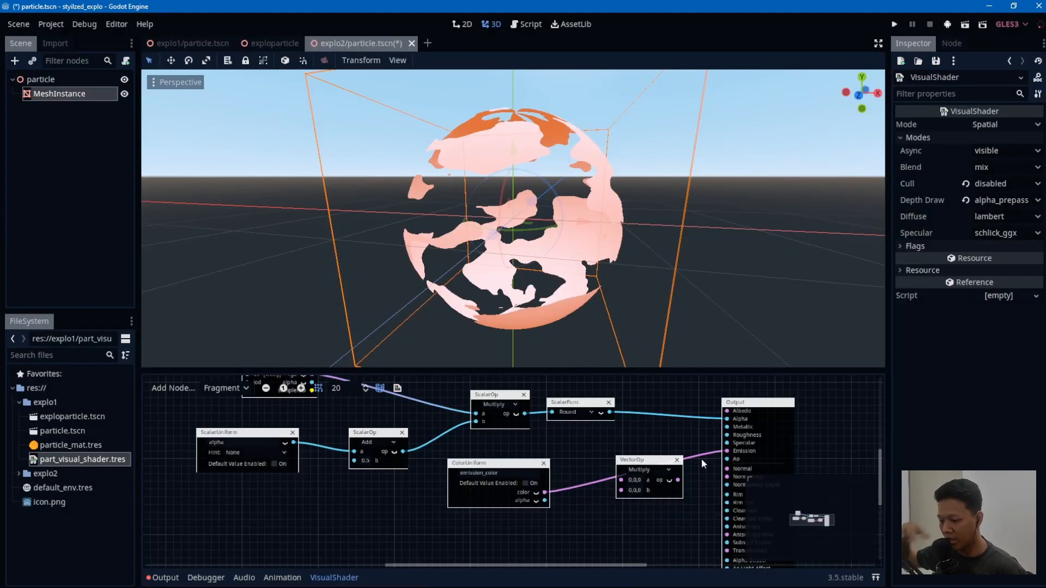
{"action": "mouse_move", "coordinate": [728, 451]}
{"action": "left_mouse_down"}
{"action": "mouse_move", "coordinate": [604, 481]}
{"action": "mouse_move", "coordinate": [740, 455]}
{"action": "mouse_move", "coordinate": [726, 457]}
{"action": "left_mouse_up"}
Step: Add a ScalarUniform named emission_str below emission_color and connect it to the vector Multiply node's b input
{"action": "right_click", "coordinate": [613, 521]}
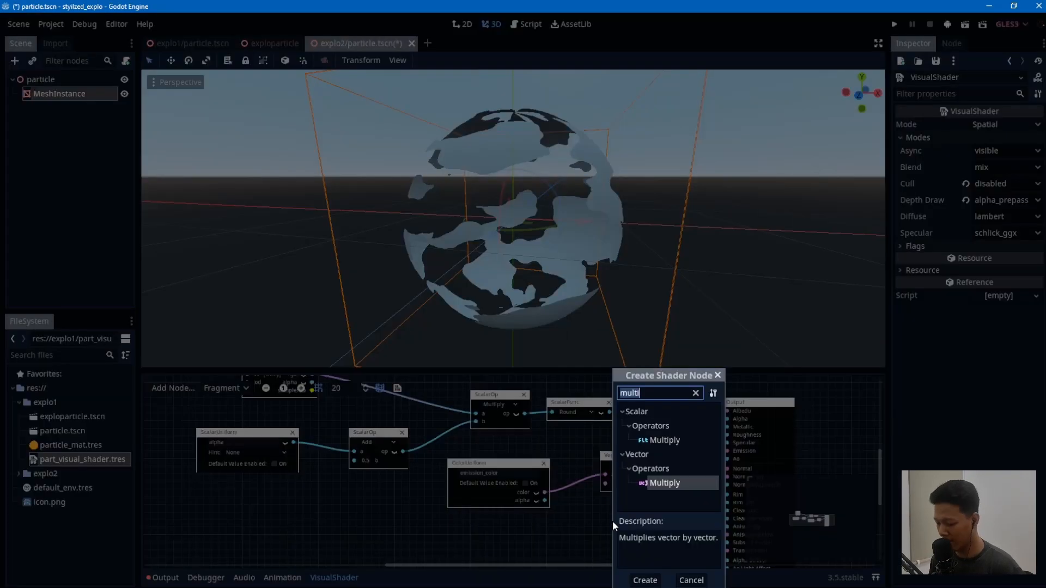
{"action": "type", "text": "scalar"}
{"action": "scroll", "coordinate": [704, 463], "scroll_direction": "down", "scroll_amount": 2}
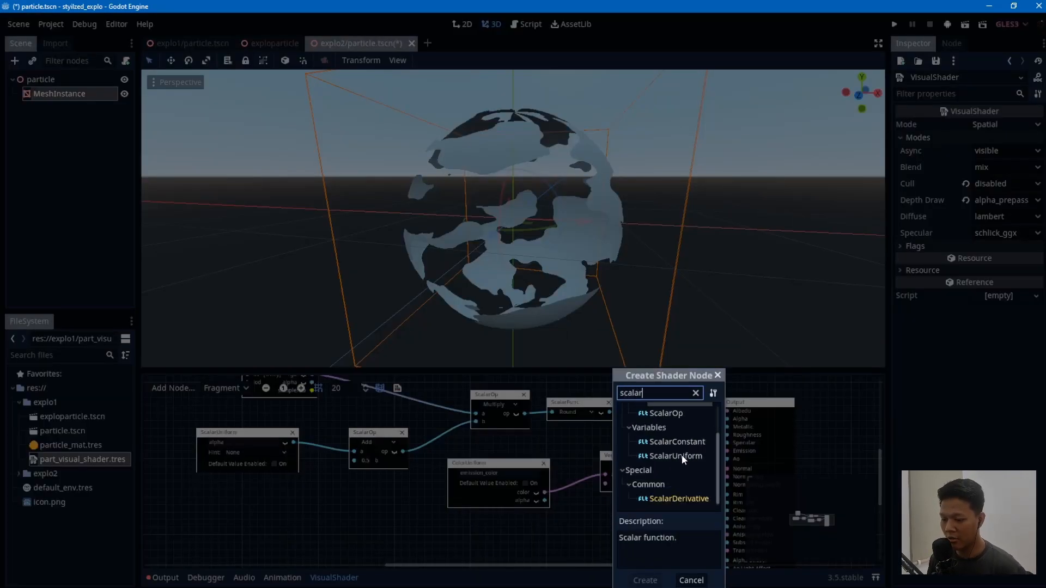
{"action": "double_click", "coordinate": [681, 456]}
{"action": "left_click_drag", "start_coordinate": [639, 526], "coordinate": [452, 510]}
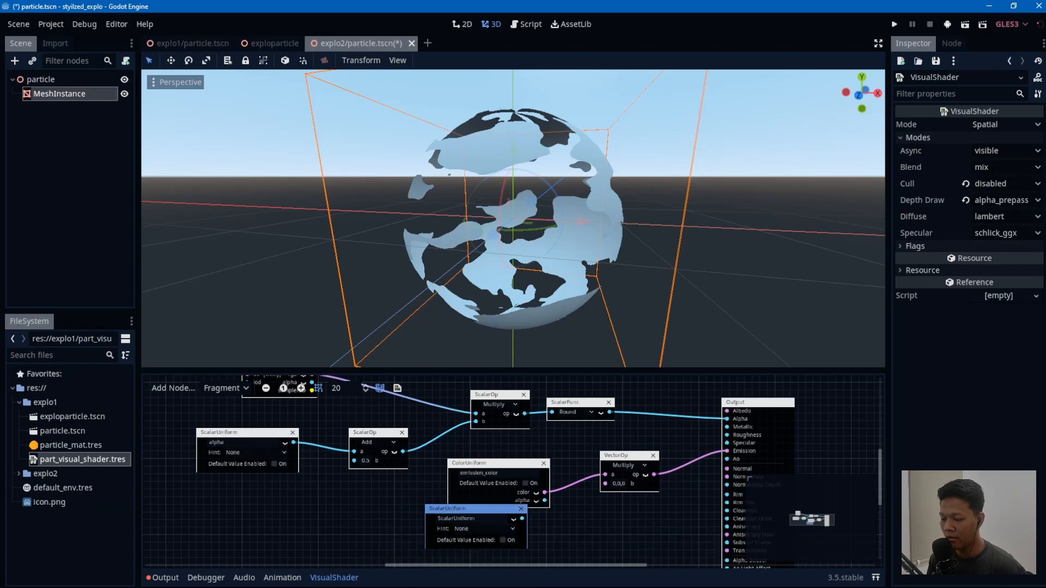
{"action": "type", "text": "emission_str"}
{"action": "left_click", "coordinate": [528, 524]}
{"action": "left_click_drag", "start_coordinate": [523, 519], "coordinate": [605, 484]}
{"action": "left_click_drag", "start_coordinate": [488, 509], "coordinate": [503, 524]}
Step: Try negative and positive Emission Str values in the MeshInstance's shader material and restore it to 0
{"action": "left_click", "coordinate": [59, 93]}
{"action": "left_click", "coordinate": [1006, 227]}
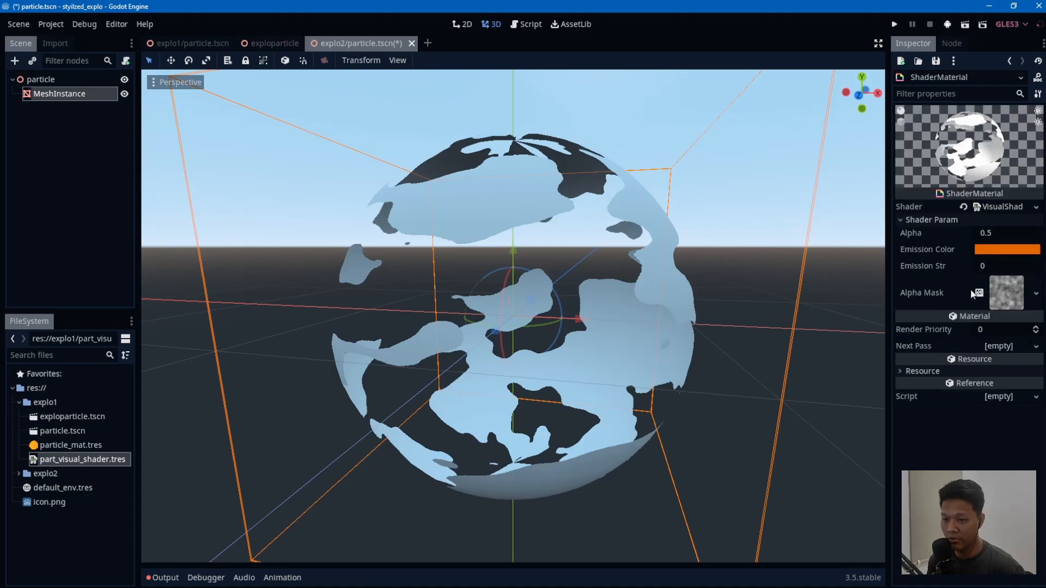
{"action": "mouse_move", "coordinate": [985, 265]}
{"action": "left_mouse_down"}
{"action": "mouse_move", "coordinate": [1041, 268]}
{"action": "mouse_move", "coordinate": [956, 271]}
{"action": "left_mouse_up"}
{"action": "left_click", "coordinate": [980, 266]}
{"action": "type", "text": "1"}
{"action": "key", "text": "Return"}
{"action": "left_click", "coordinate": [986, 265]}
{"action": "type", "text": "0"}
{"action": "key", "text": "Return"}
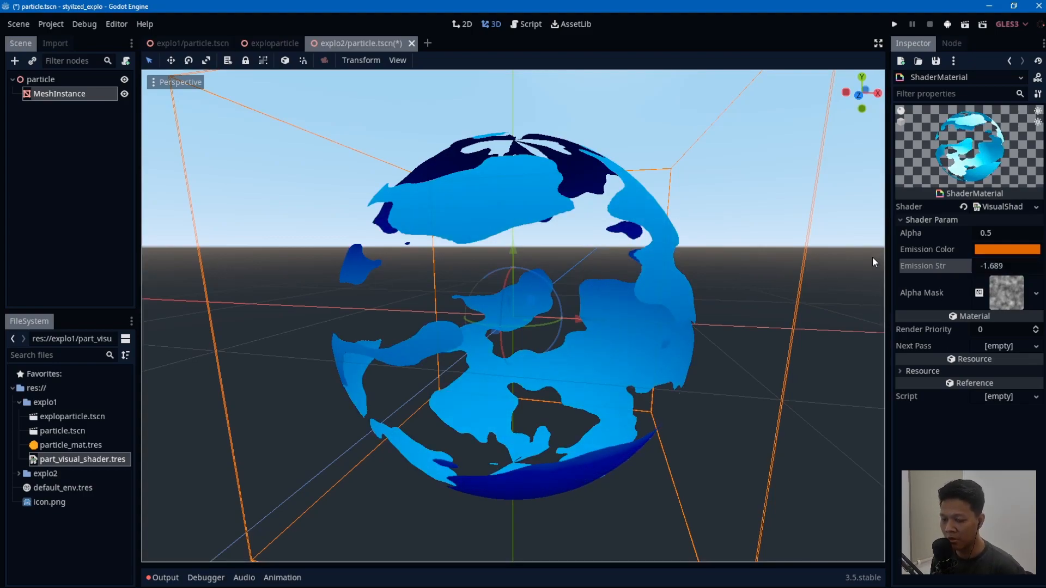
{"action": "key", "text": "ctrl+z"}
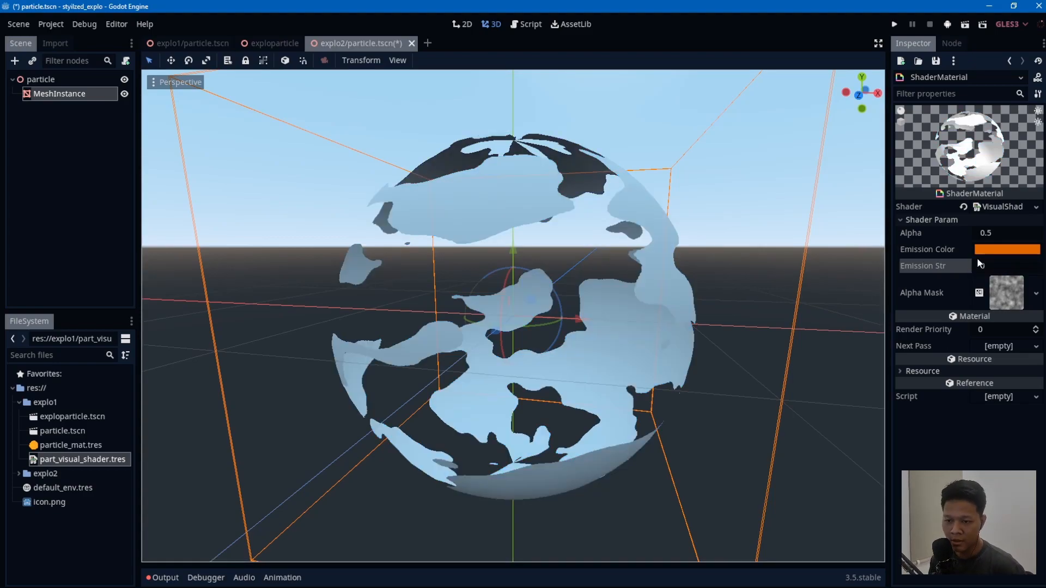
Step: Add a ColorUniform named base_color to the shader graph and place it above the Round node
{"action": "left_click", "coordinate": [1008, 208]}
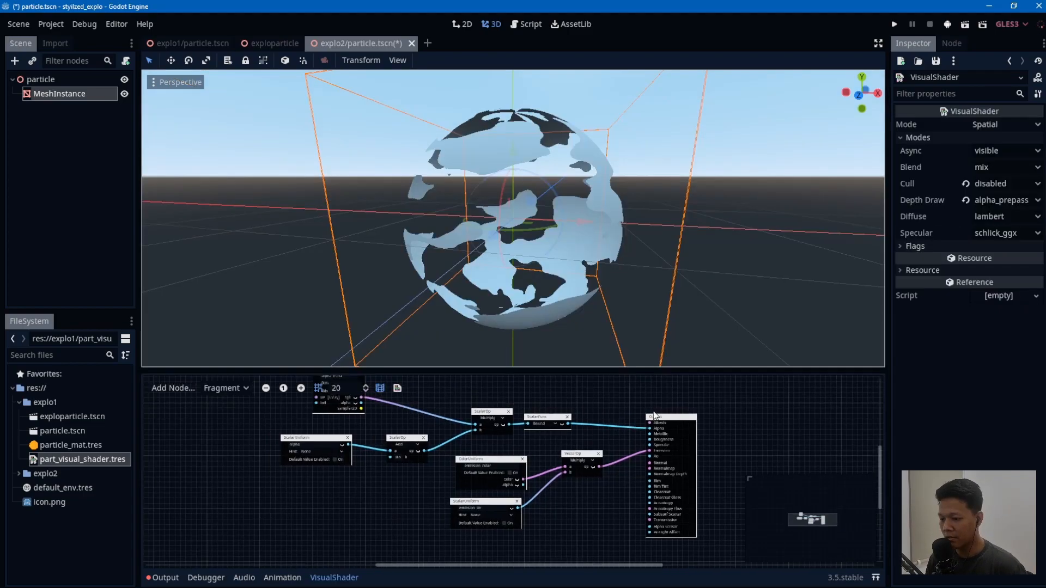
{"action": "right_click", "coordinate": [624, 416]}
{"action": "type", "text": "un"}
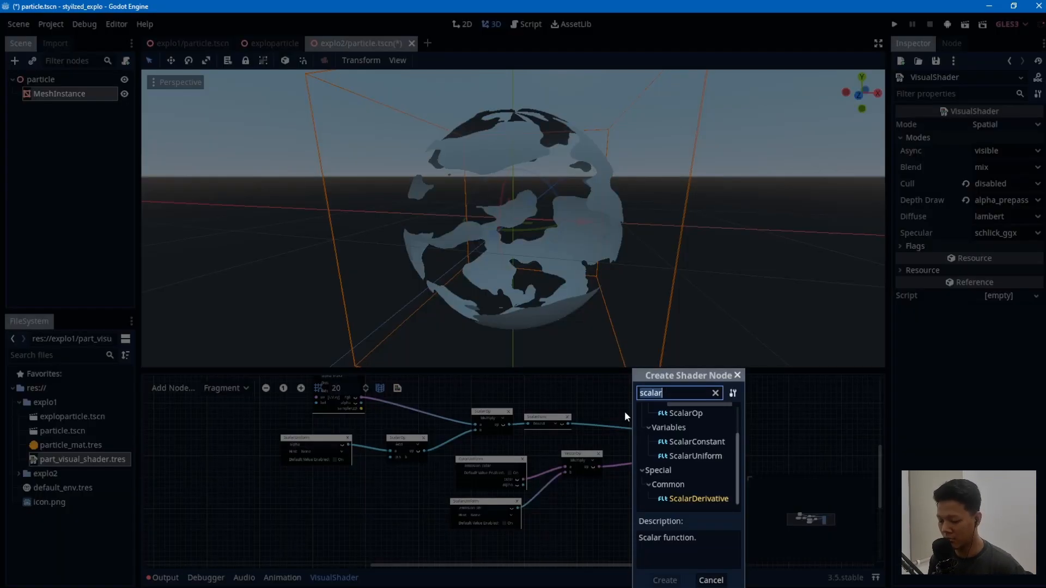
{"action": "key", "text": "BackSpace"}
{"action": "key", "text": "BackSpace"}
{"action": "type", "text": "colo"}
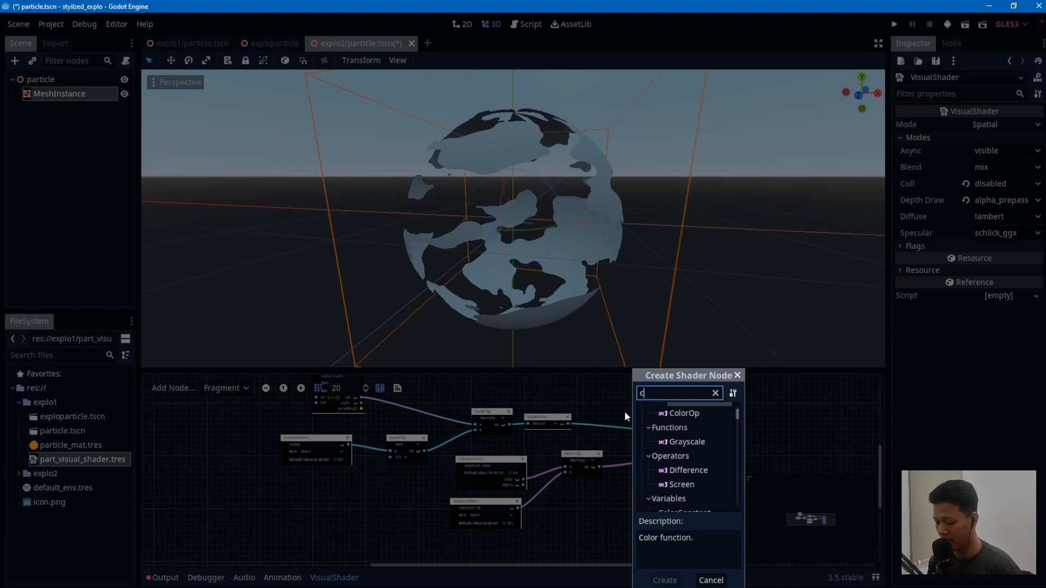
{"action": "double_click", "coordinate": [706, 459]}
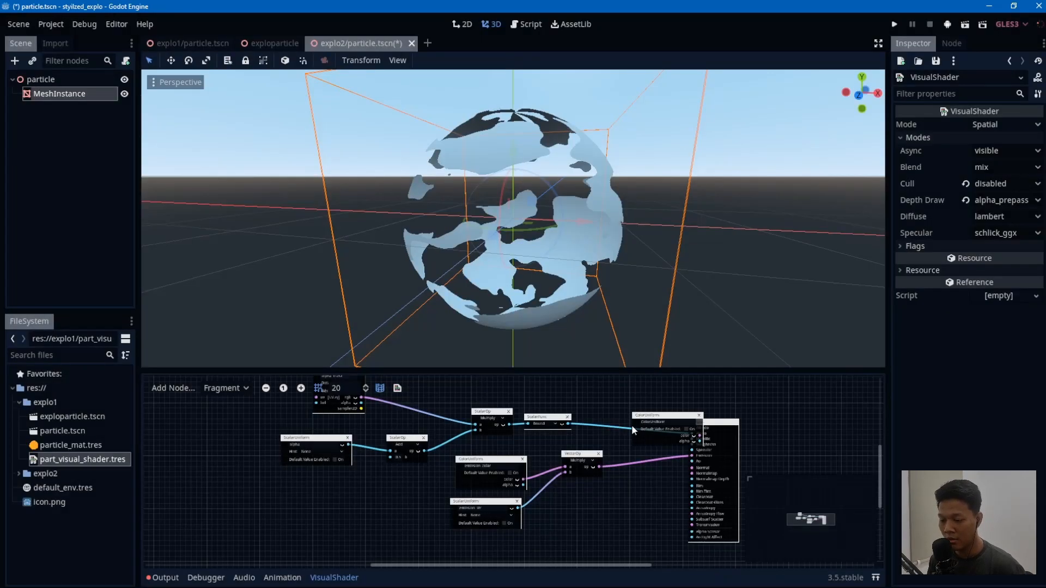
{"action": "middle_click_drag", "start_coordinate": [633, 427], "coordinate": [645, 450]}
{"action": "left_click_drag", "start_coordinate": [645, 450], "coordinate": [578, 406]}
{"action": "double_click", "coordinate": [590, 413]}
{"action": "type", "text": "base color"}
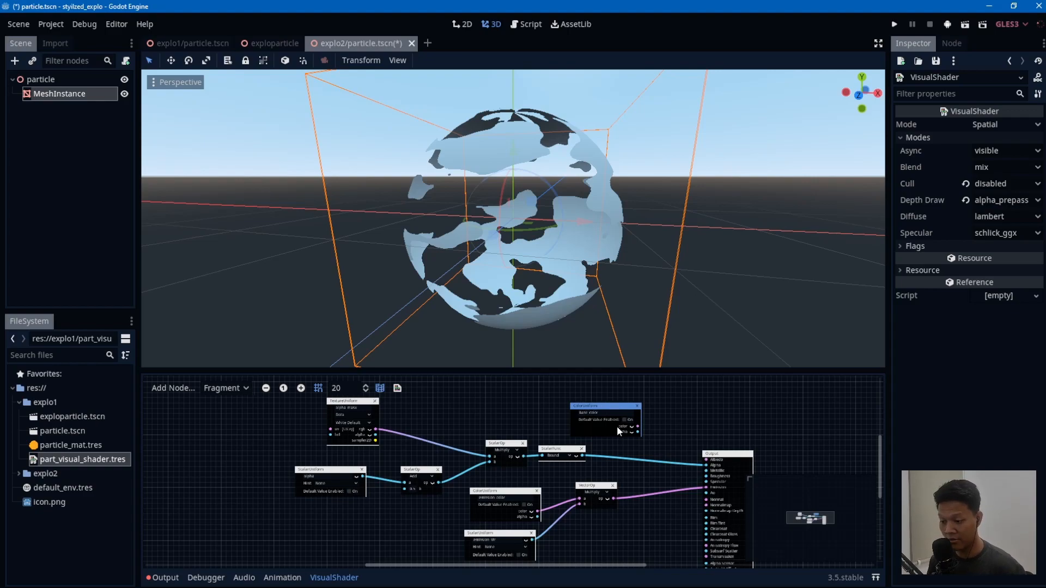
Step: Connect the base_color node's color output to the Output node's Albedo input
{"action": "left_click", "coordinate": [644, 426]}
{"action": "scroll", "coordinate": [645, 426], "scroll_direction": "up", "scroll_amount": 4}
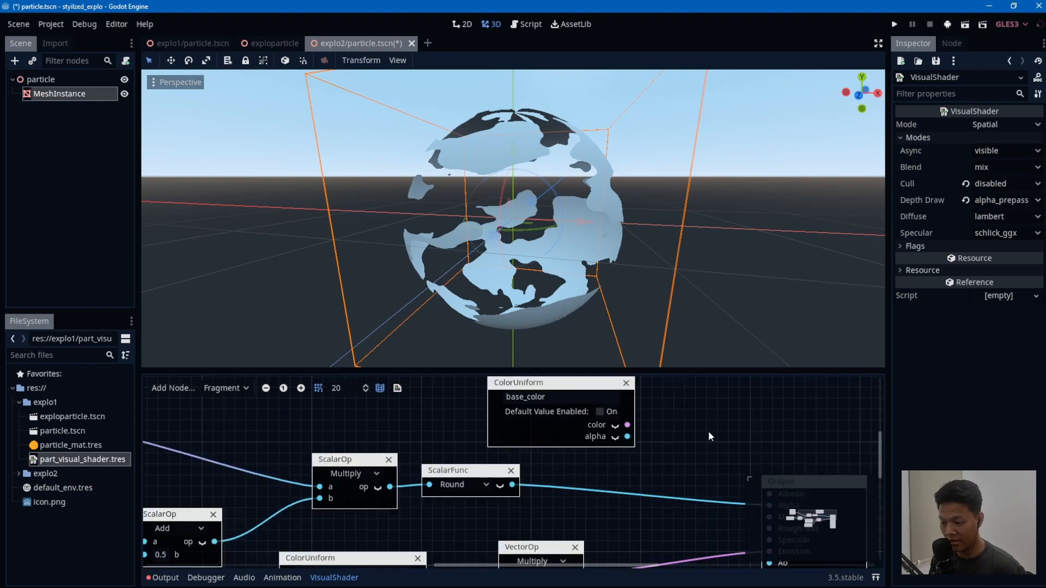
{"action": "middle_click_drag", "start_coordinate": [688, 477], "coordinate": [459, 483]}
{"action": "left_click_drag", "start_coordinate": [399, 429], "coordinate": [541, 497]}
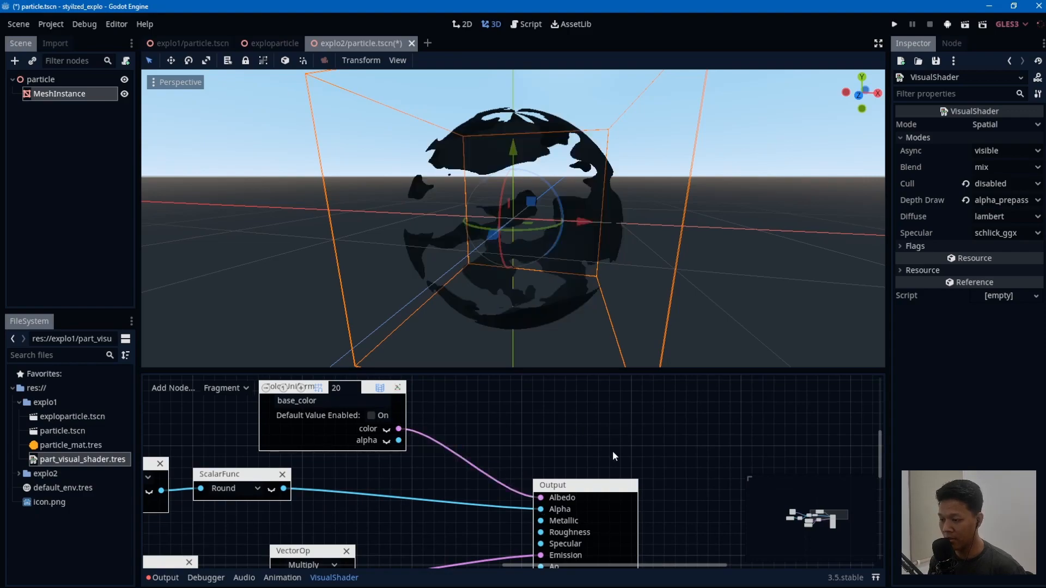
Step: Set the MeshInstance shader material's Base Color to dark grey 413b3b and save the scene
{"action": "left_click", "coordinate": [68, 94]}
{"action": "left_click", "coordinate": [998, 222]}
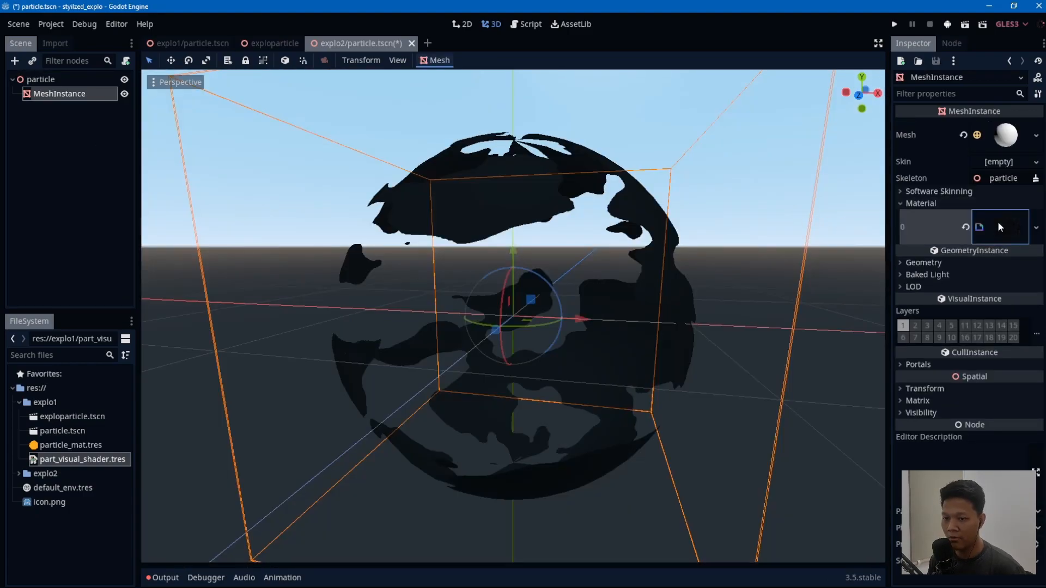
{"action": "left_click", "coordinate": [1000, 227]}
{"action": "left_click", "coordinate": [1007, 236]}
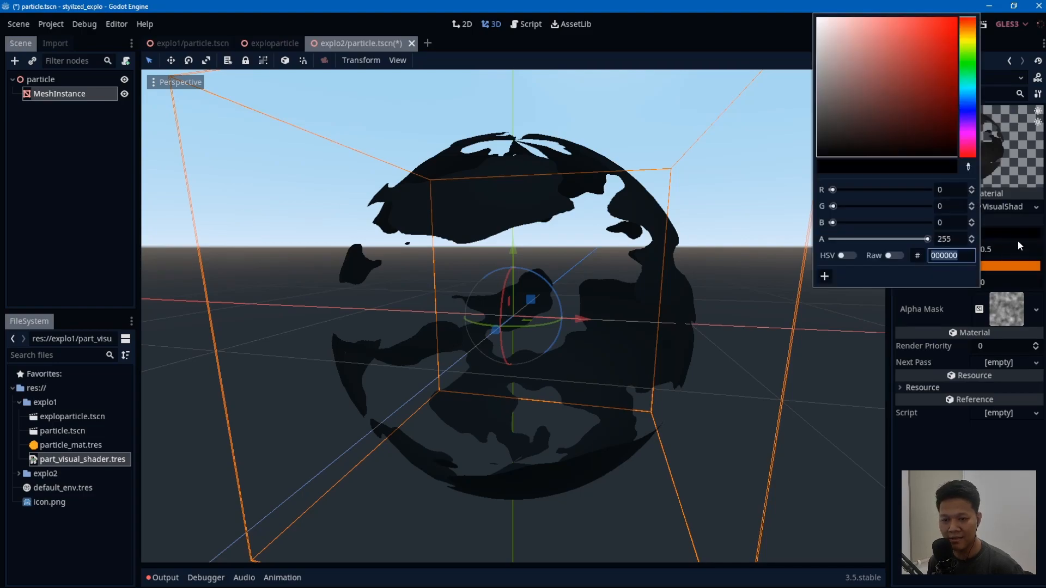
{"action": "left_click_drag", "start_coordinate": [916, 86], "coordinate": [941, 95]}
{"action": "left_click_drag", "start_coordinate": [821, 98], "coordinate": [826, 120]}
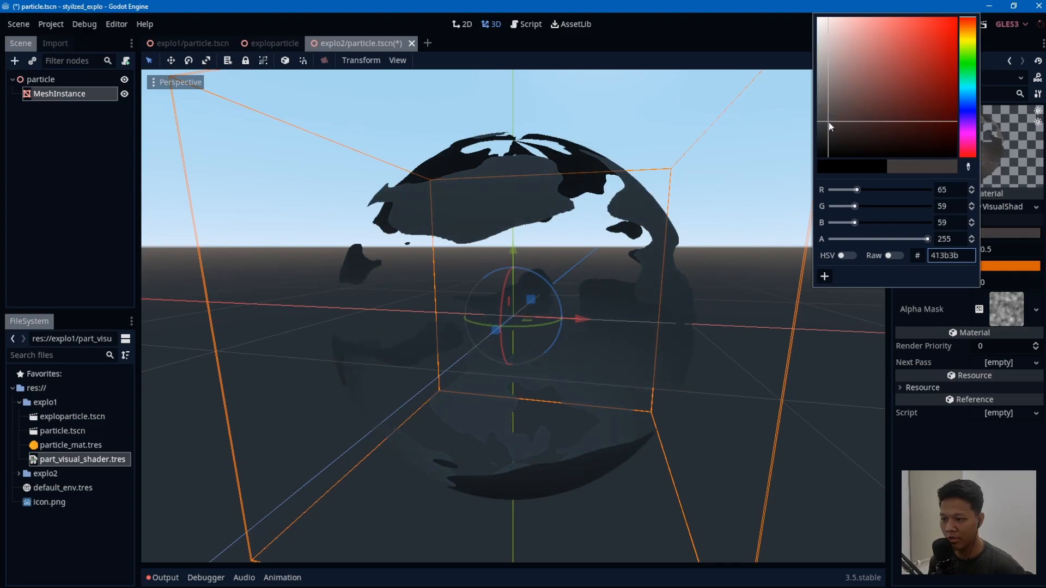
{"action": "left_click", "coordinate": [708, 77]}
{"action": "key", "text": "ctrl+s"}
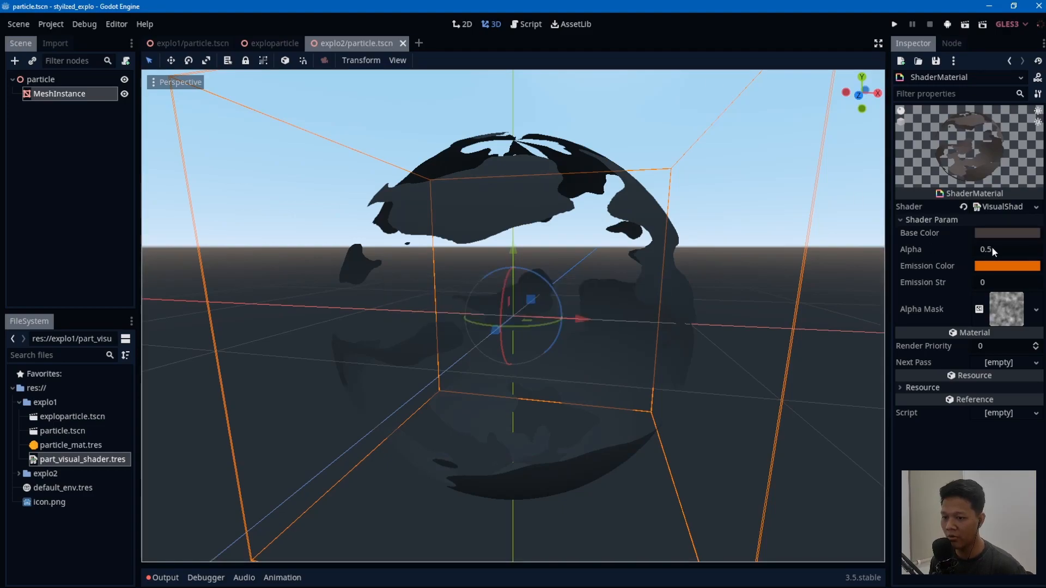
Step: Try Alpha 0.607 with Emission Str values of 0.563, 1 and 2, and return Emission Str to 0
{"action": "left_click_drag", "start_coordinate": [990, 254], "coordinate": [1002, 283]}
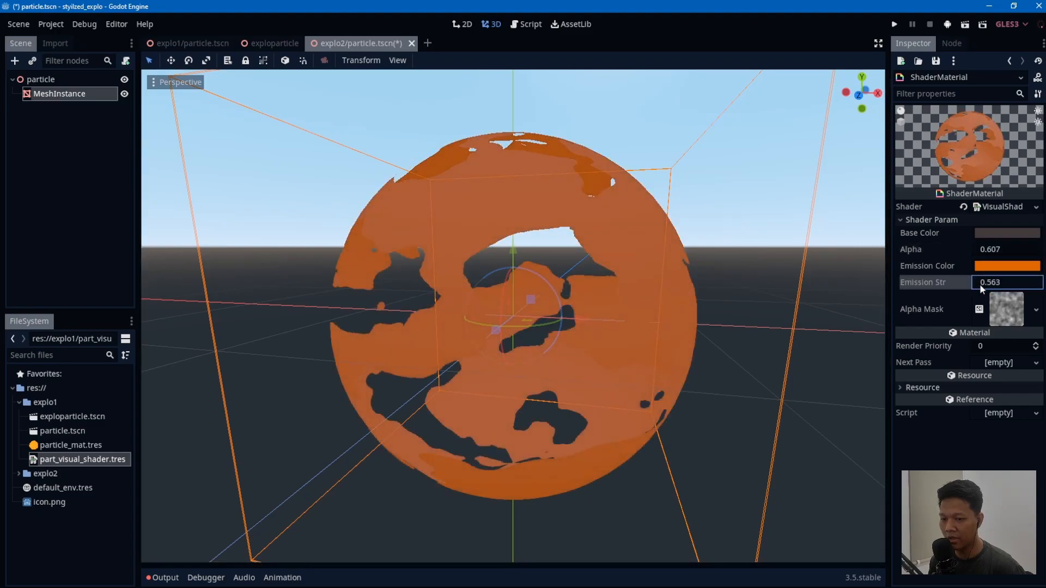
{"action": "double_click", "coordinate": [990, 282]}
{"action": "type", "text": "1"}
{"action": "key", "text": "Return"}
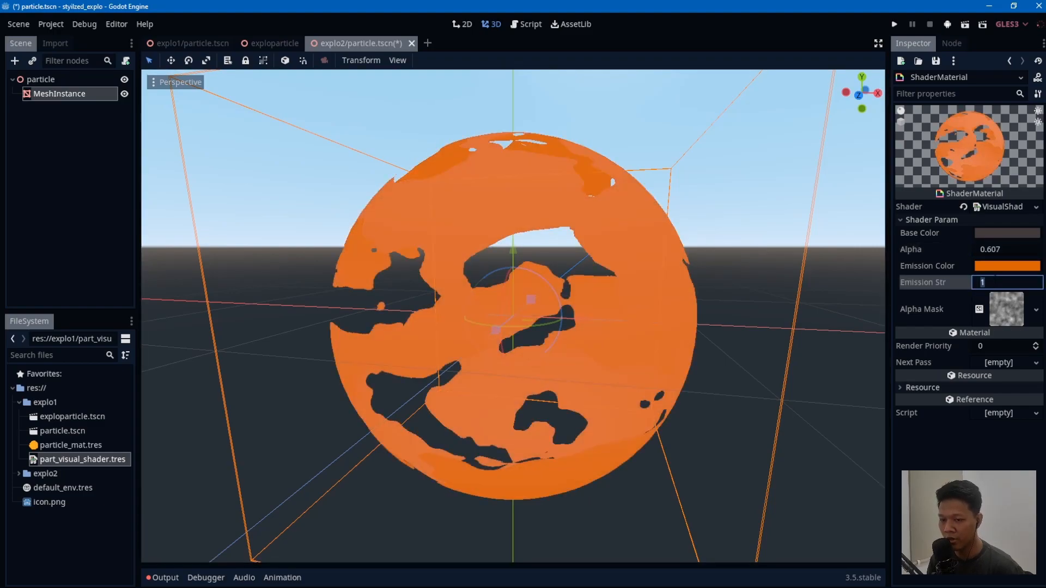
{"action": "type", "text": "2"}
{"action": "key", "text": "Return"}
{"action": "type", "text": "1"}
{"action": "key", "text": "Return"}
{"action": "left_click", "coordinate": [996, 287]}
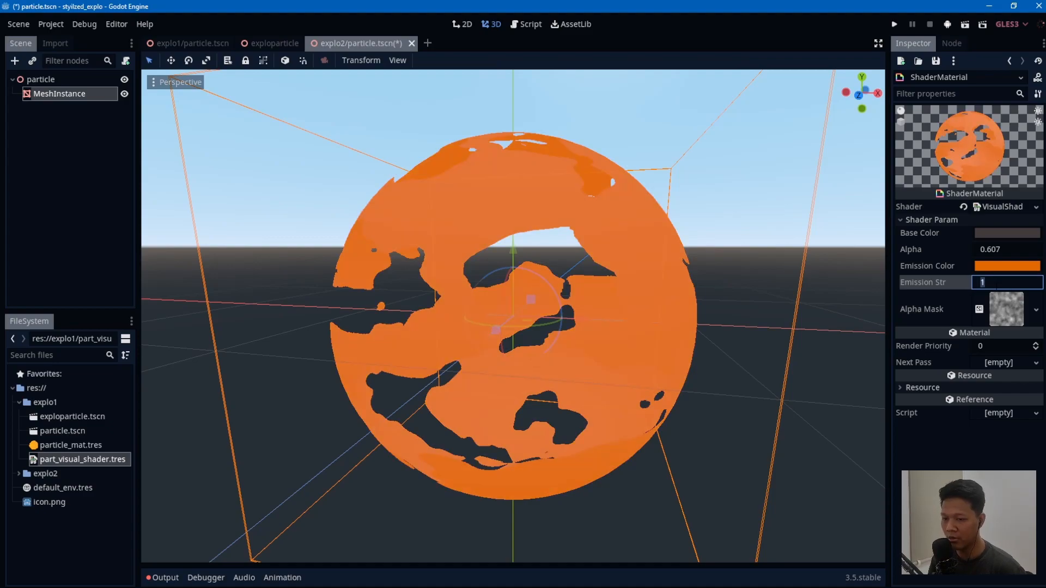
{"action": "type", "text": "0"}
{"action": "key", "text": "Return"}
Step: Try lowering the material's Alpha parameter to 0 and save the scene
{"action": "left_click_drag", "start_coordinate": [995, 250], "coordinate": [785, 251]}
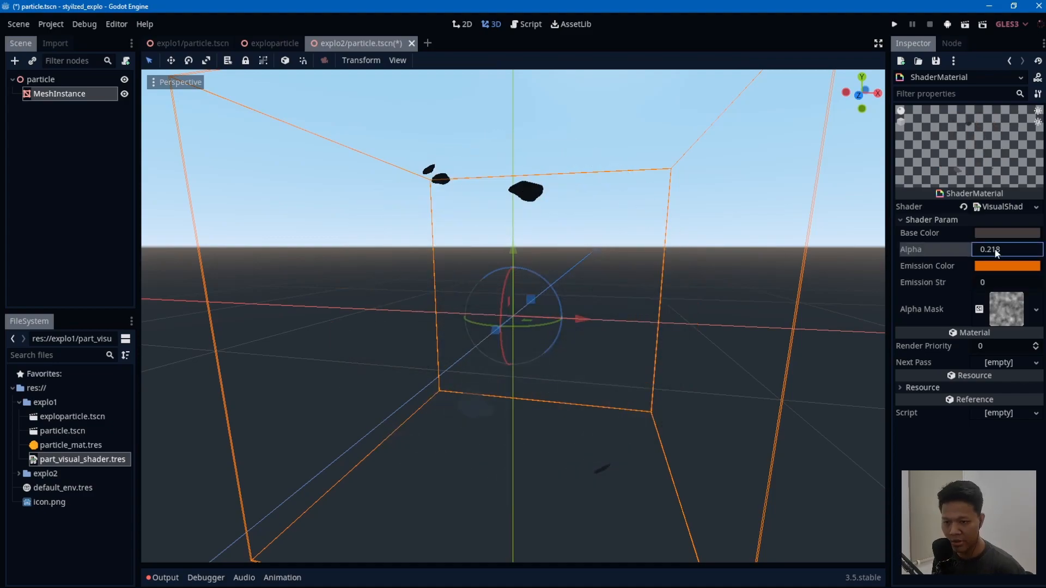
{"action": "key", "text": "ctrl+z"}
{"action": "left_click", "coordinate": [1000, 250]}
{"action": "type", "text": "0"}
{"action": "key", "text": "Return"}
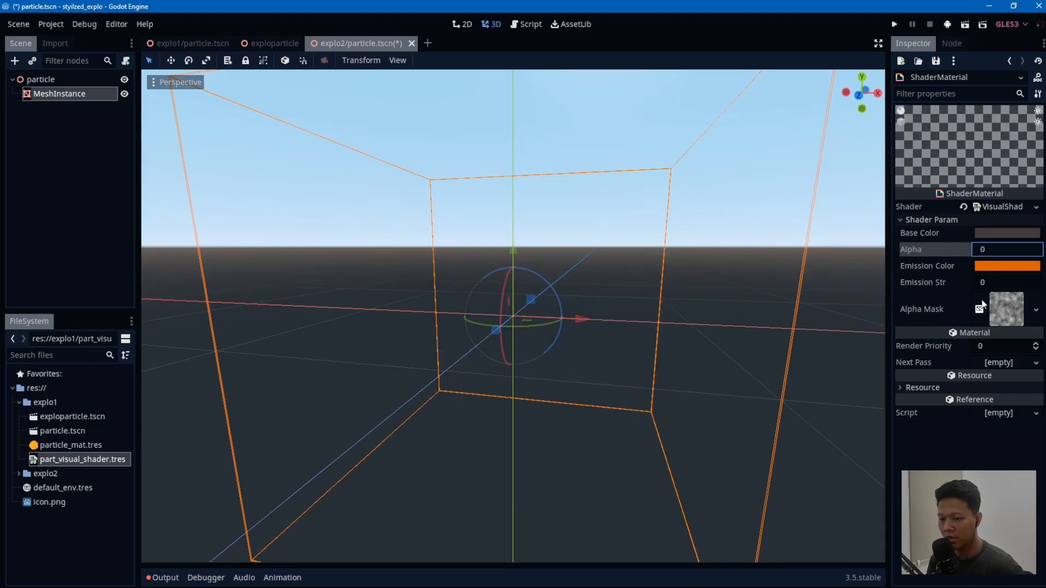
{"action": "left_click", "coordinate": [38, 148]}
{"action": "key", "text": "ctrl+s"}
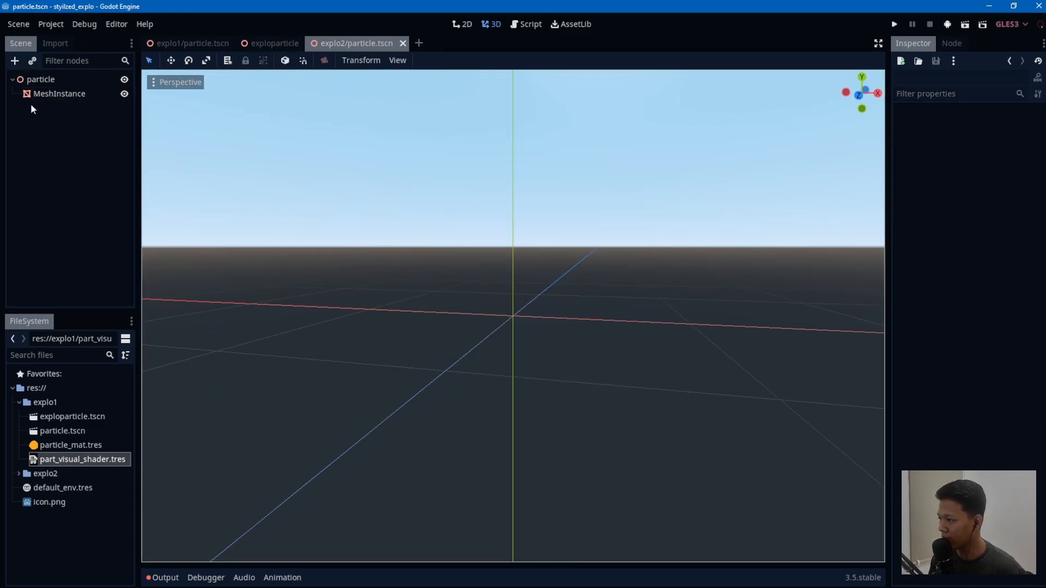
Step: Set the MeshInstance material's Alpha to about 0.672 and Emission Str to 0, and save the scene
{"action": "left_click", "coordinate": [55, 94]}
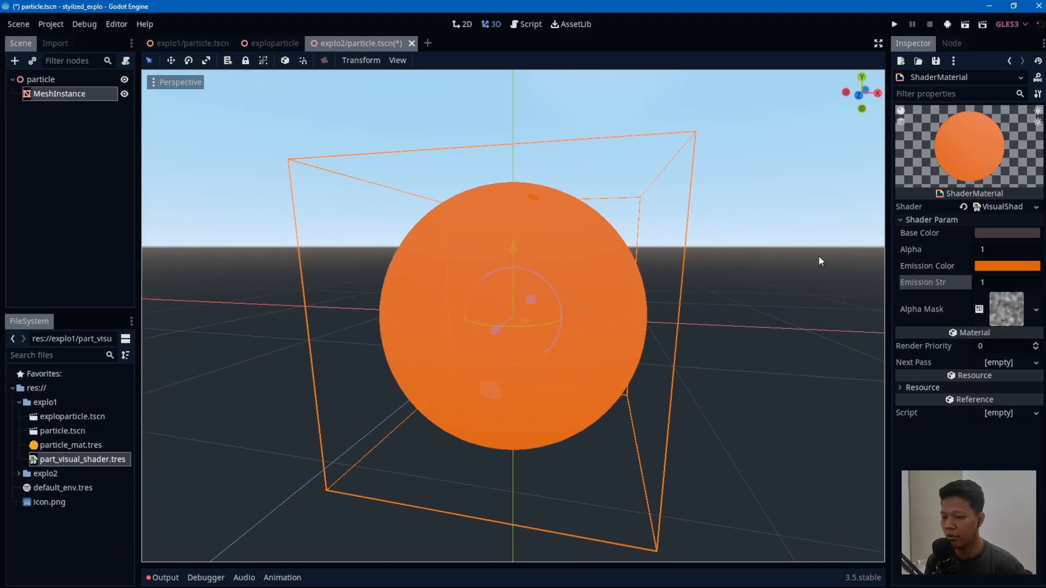
{"action": "left_click_drag", "start_coordinate": [991, 250], "coordinate": [977, 283]}
{"action": "left_click", "coordinate": [1002, 283]}
{"action": "type", "text": "0"}
{"action": "key", "text": "Return"}
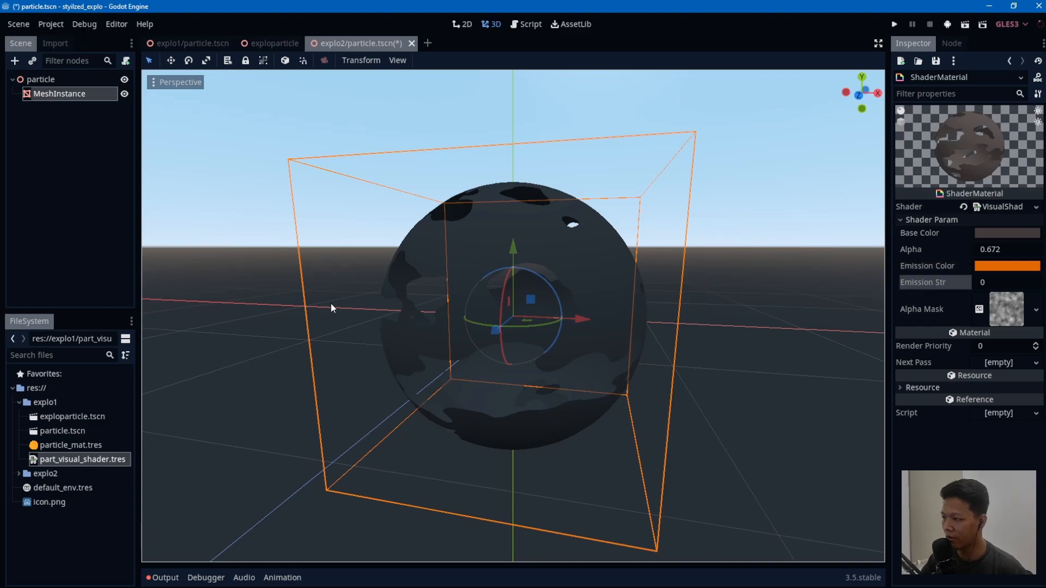
{"action": "key", "text": "ctrl+s"}
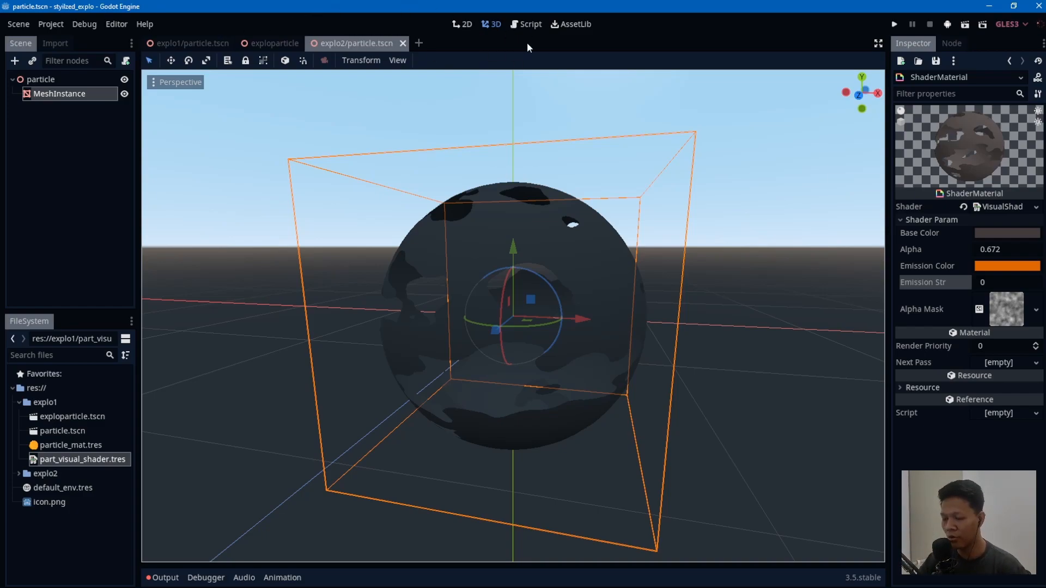
Step: Examine the Vertex graph of the visual shader used by the MeshInstance in the explo1/particle.tscn scene
{"action": "left_click", "coordinate": [210, 46]}
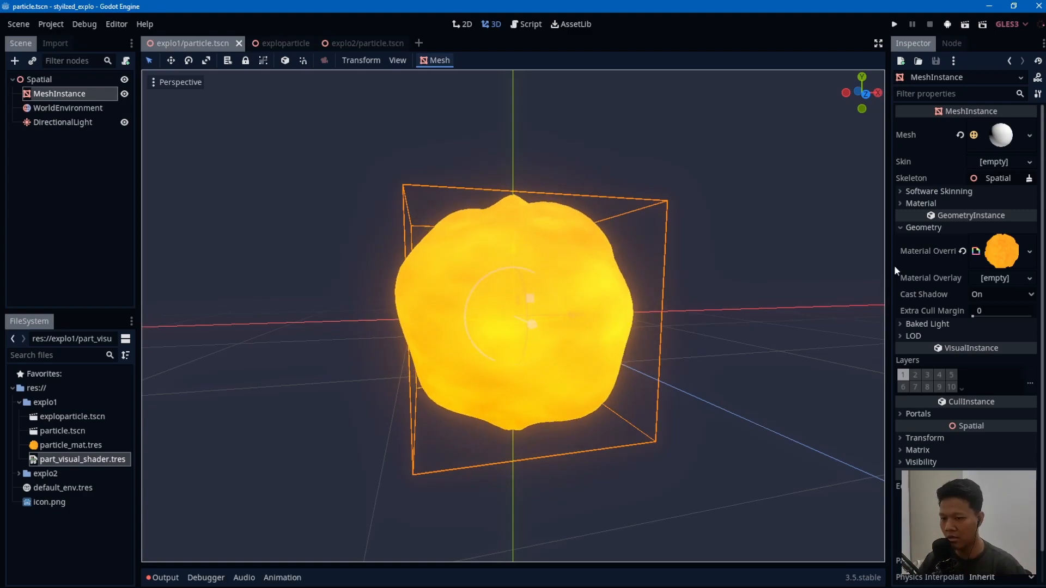
{"action": "left_click", "coordinate": [992, 247]}
{"action": "left_click", "coordinate": [990, 203]}
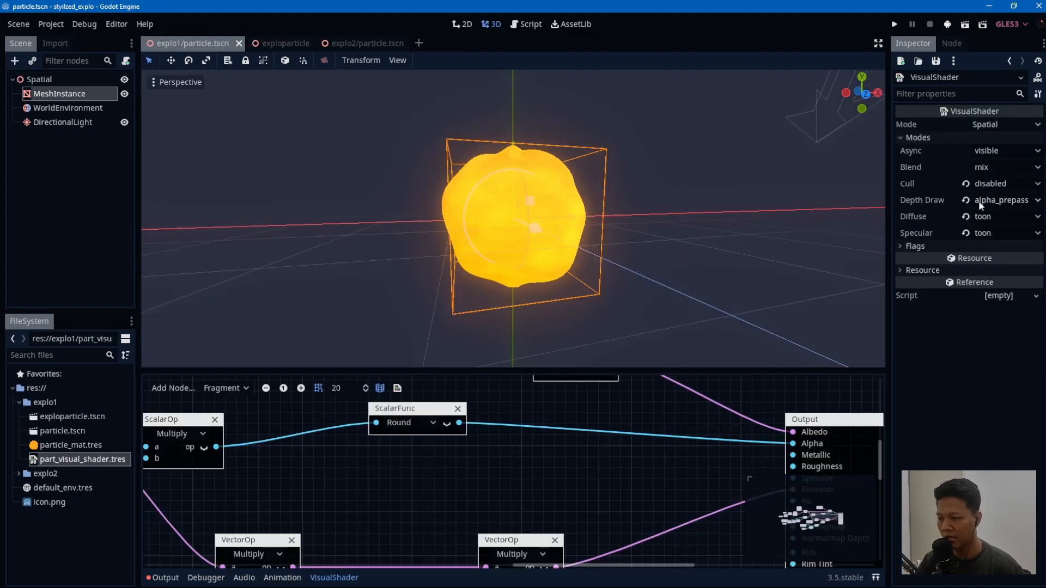
{"action": "left_click", "coordinate": [229, 388]}
{"action": "left_click", "coordinate": [233, 405]}
{"action": "scroll", "coordinate": [412, 441], "scroll_direction": "down", "scroll_amount": 6, "text": "ctrl"}
{"action": "scroll", "coordinate": [352, 443], "scroll_direction": "up", "scroll_amount": 2, "text": "ctrl"}
{"action": "scroll", "coordinate": [233, 468], "scroll_direction": "up", "scroll_amount": 5, "text": "ctrl"}
Step: Return to the explo2/particle.tscn scene and open the Vertex graph of the MeshInstance's visual shader
{"action": "left_click", "coordinate": [356, 43]}
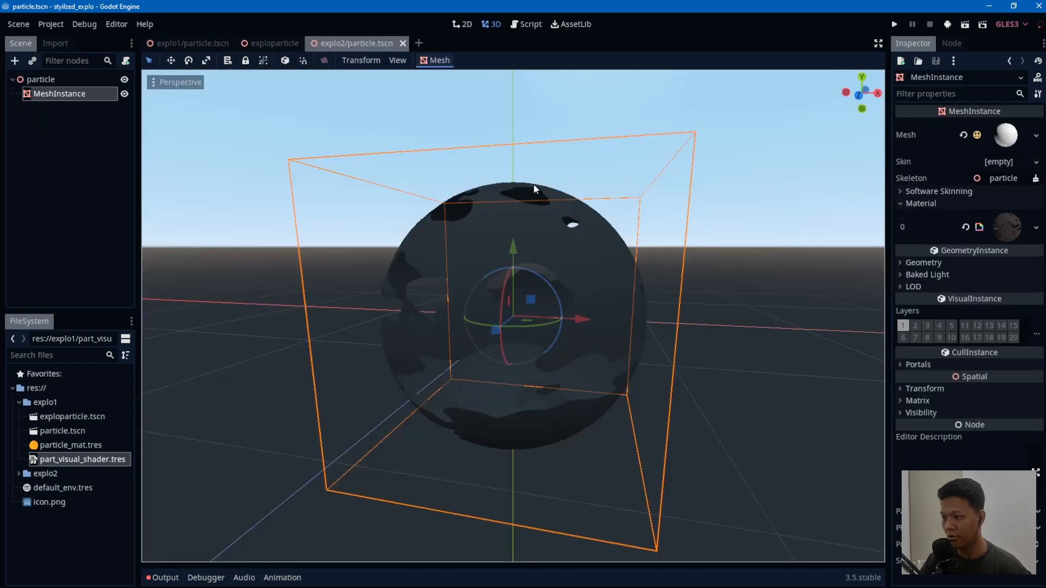
{"action": "left_click", "coordinate": [49, 138]}
{"action": "left_click", "coordinate": [66, 94]}
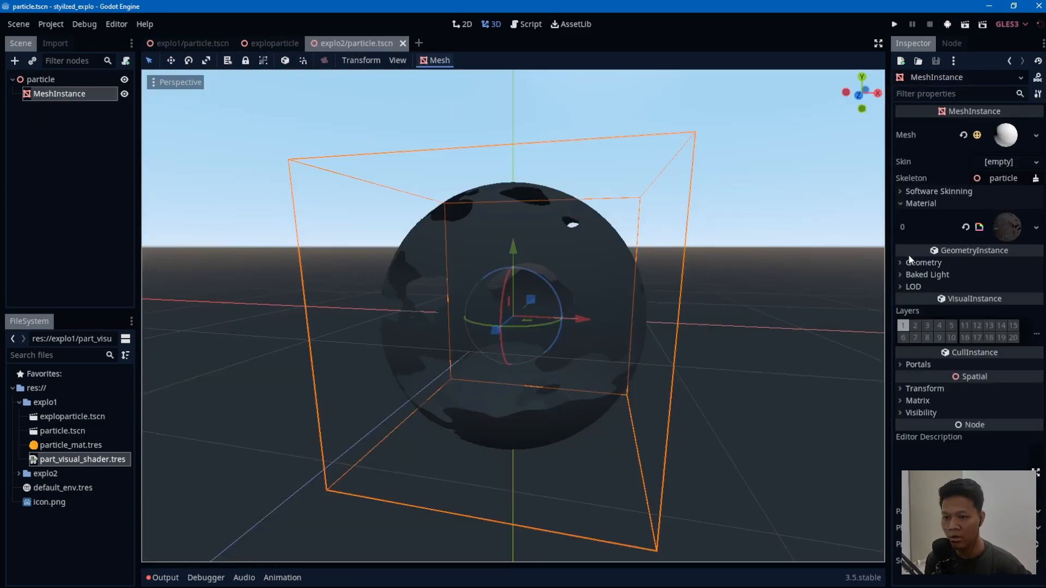
{"action": "left_click", "coordinate": [993, 229]}
{"action": "left_click", "coordinate": [996, 209]}
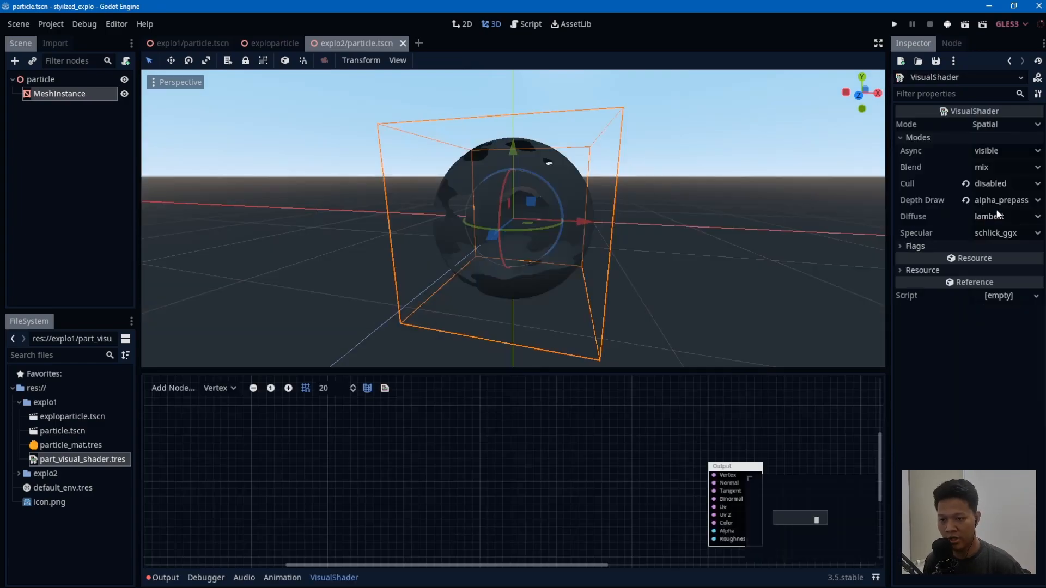
{"action": "left_click", "coordinate": [228, 388]}
{"action": "left_click", "coordinate": [228, 419]}
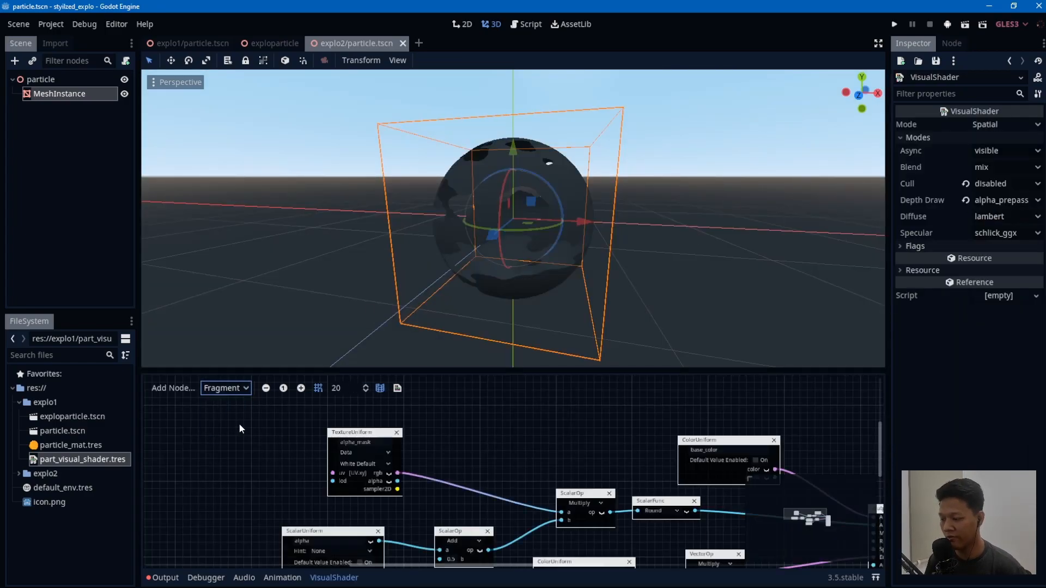
{"action": "left_click", "coordinate": [221, 388]}
{"action": "left_click", "coordinate": [229, 404]}
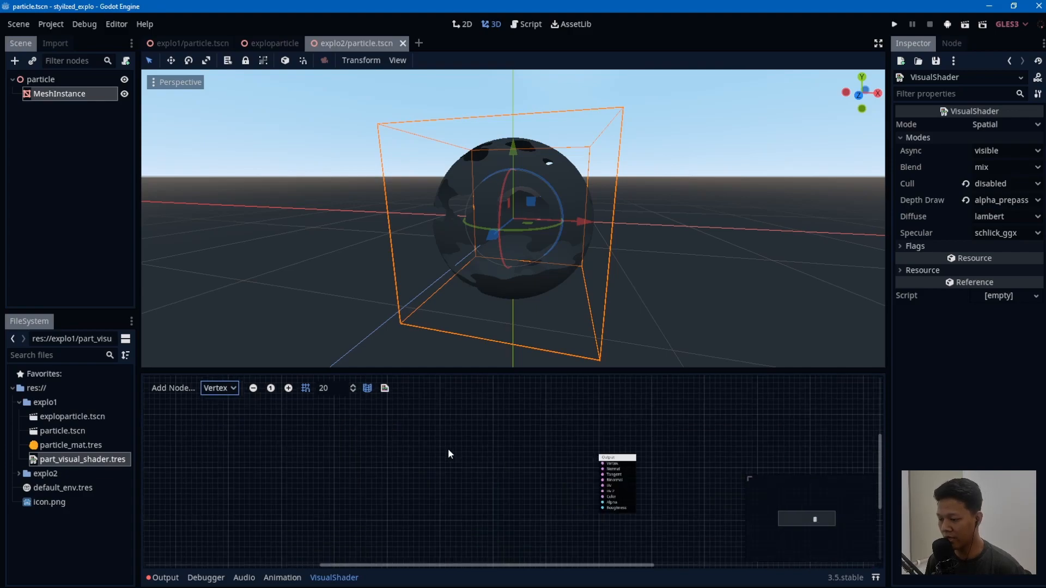
Step: Add a TextureUniform node beside the Output node in the Vertex graph
{"action": "middle_click_drag", "start_coordinate": [537, 466], "coordinate": [519, 445]}
{"action": "right_click", "coordinate": [495, 443]}
{"action": "type", "text": "colo"}
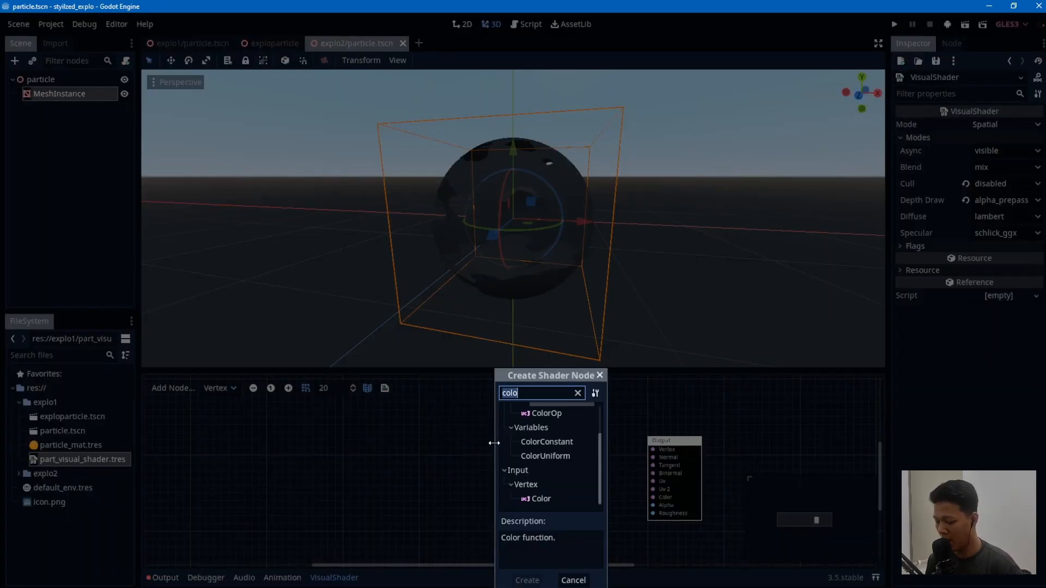
{"action": "type", "text": "texture"}
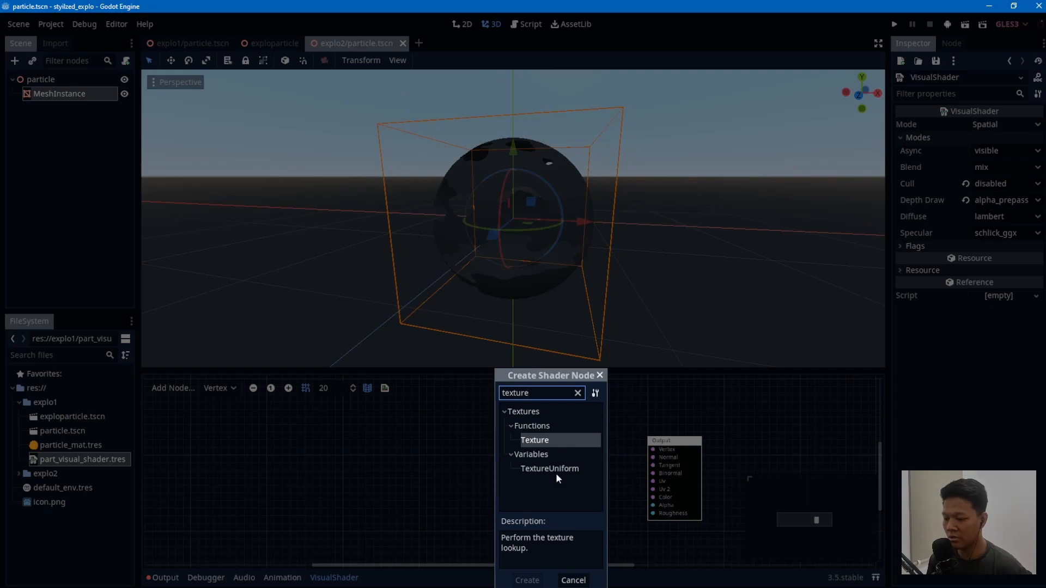
{"action": "double_click", "coordinate": [556, 473]}
Step: Name the TextureUniform displacement_texture and connect its rgb output to the Output node's Vertex input
{"action": "type", "text": "displace_ma"}
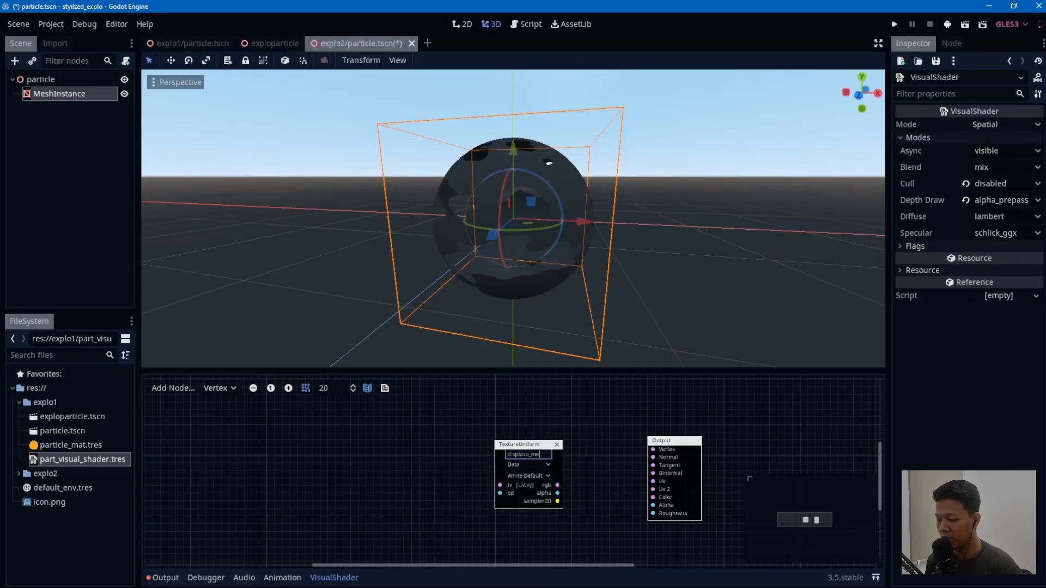
{"action": "scroll", "coordinate": [576, 460], "scroll_direction": "up", "scroll_amount": 4}
{"action": "scroll", "coordinate": [576, 460], "scroll_direction": "down", "scroll_amount": 2, "text": "ctrl"}
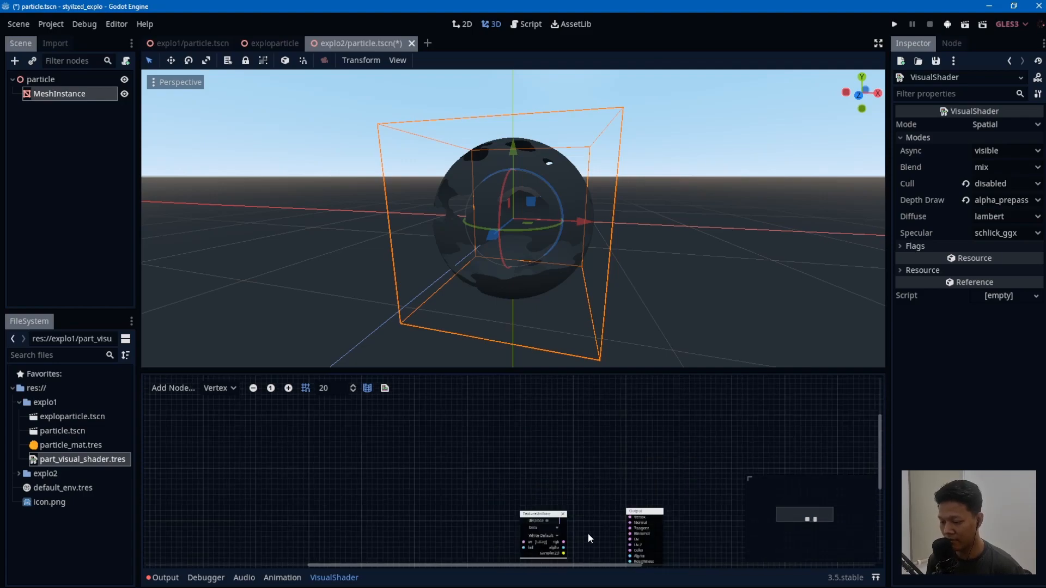
{"action": "scroll", "coordinate": [588, 536], "scroll_direction": "up", "scroll_amount": 4, "text": "ctrl"}
{"action": "type", "text": "place_m"}
{"action": "key", "text": "BackSpace"}
{"action": "key", "text": "BackSpace"}
{"action": "type", "text": "m"}
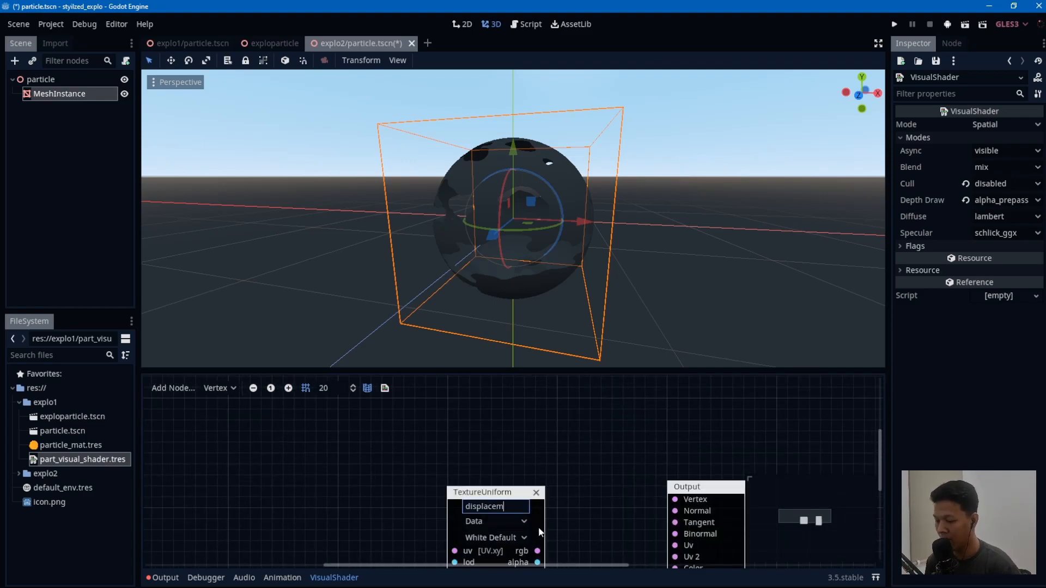
{"action": "type", "text": "ent_texture"}
{"action": "key", "text": "Return"}
{"action": "left_click_drag", "start_coordinate": [481, 497], "coordinate": [405, 454]}
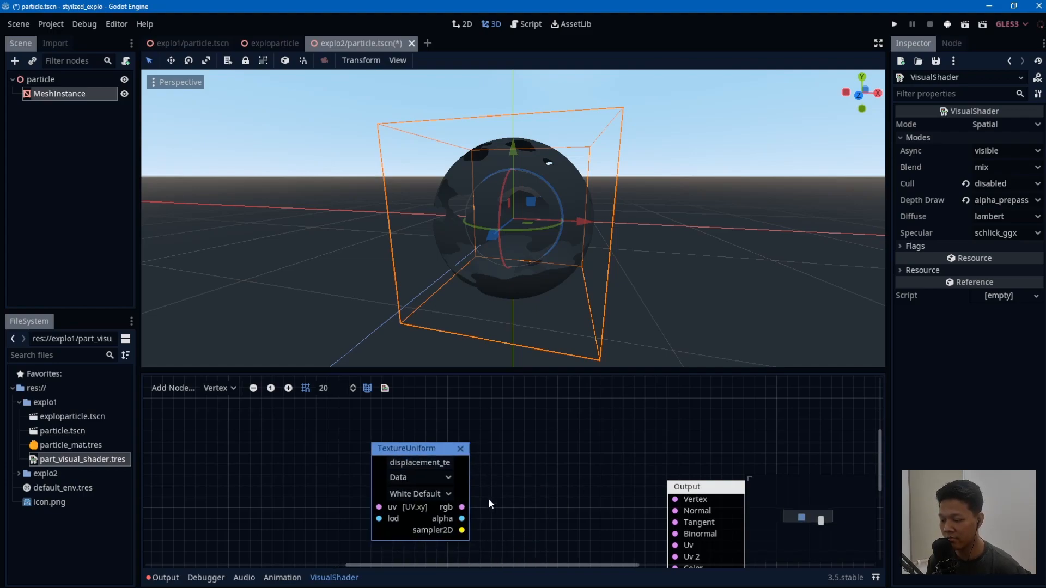
{"action": "left_click_drag", "start_coordinate": [462, 510], "coordinate": [663, 496]}
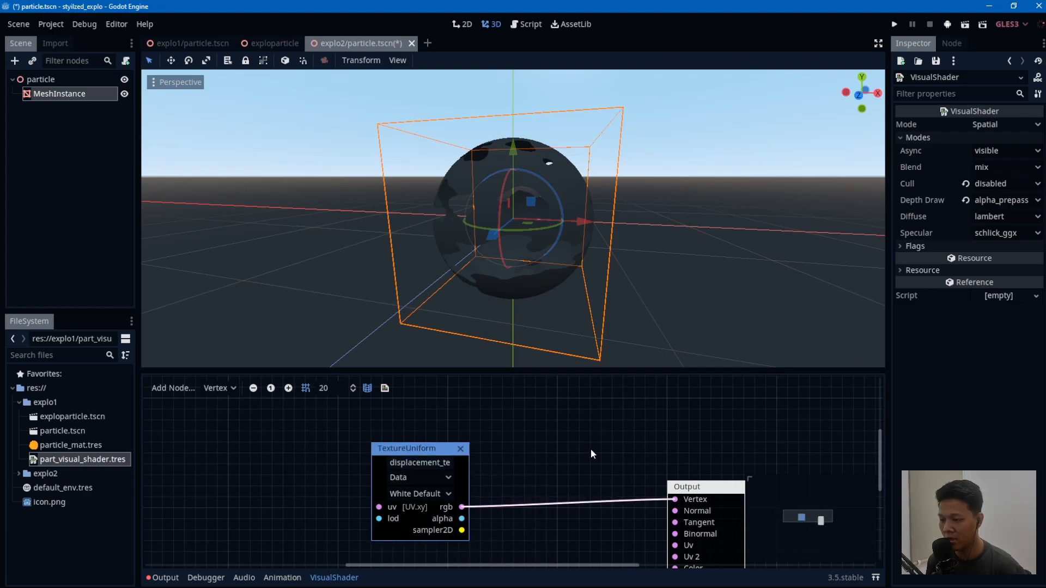
Step: Assign a new NoiseTexture to the Displacement Texture parameter of the MeshInstance's shader material
{"action": "left_click", "coordinate": [65, 96]}
{"action": "left_click", "coordinate": [62, 83]}
{"action": "left_click", "coordinate": [57, 96]}
{"action": "left_click", "coordinate": [1006, 222]}
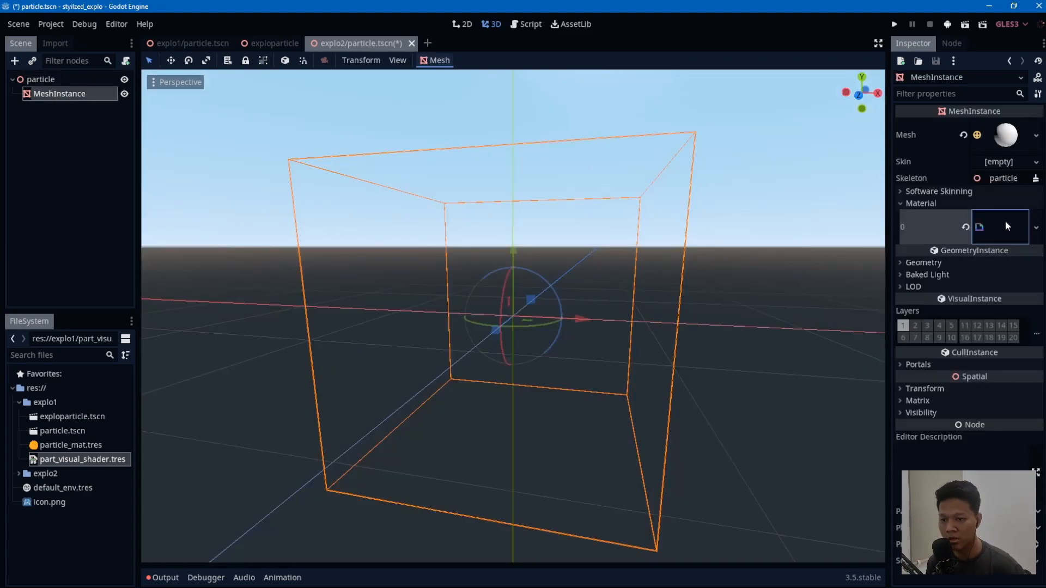
{"action": "left_click", "coordinate": [1006, 226]}
{"action": "left_click", "coordinate": [1013, 299]}
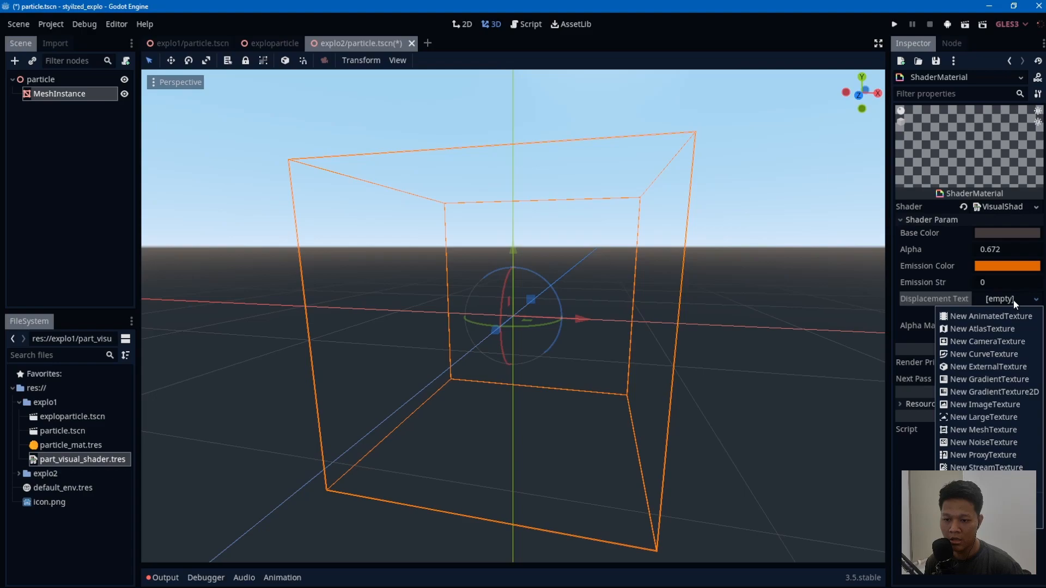
{"action": "left_click", "coordinate": [988, 442]}
Step: Give the displacement NoiseTexture a new OpenSimplexNoise as its Noise resource
{"action": "left_click", "coordinate": [1008, 300]}
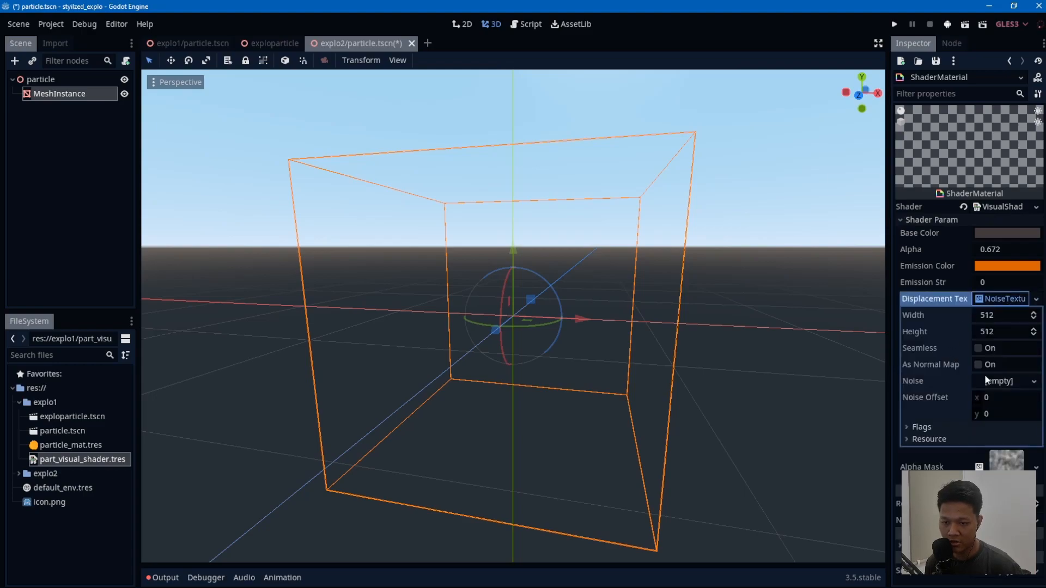
{"action": "left_click", "coordinate": [999, 382]}
{"action": "left_click", "coordinate": [991, 398]}
{"action": "left_click", "coordinate": [1005, 380]}
{"action": "left_click", "coordinate": [1004, 380]}
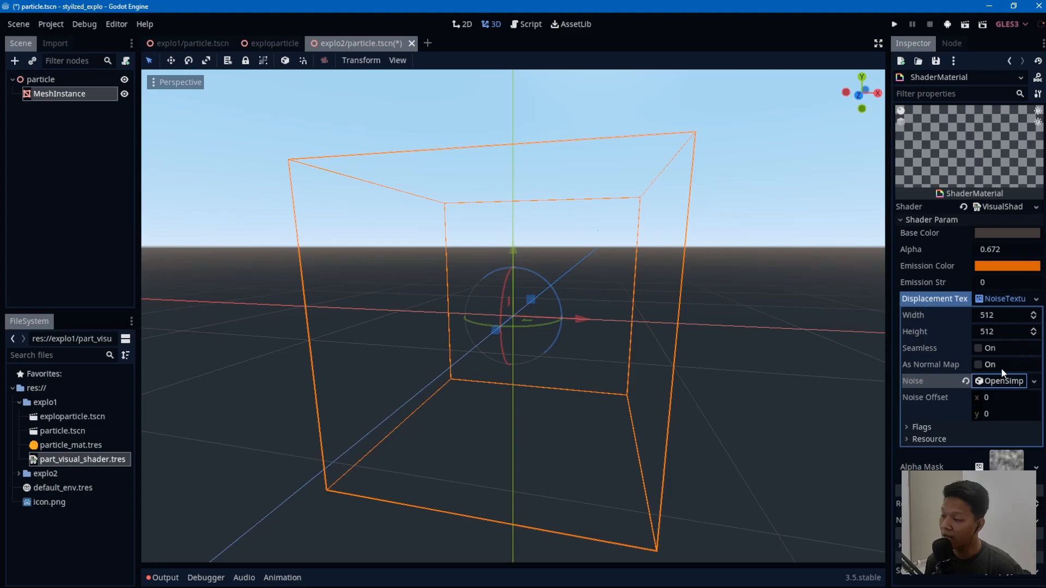
Step: Add a vertex Input node to the shader's Vertex graph and place it above the displacement texture node
{"action": "left_click", "coordinate": [983, 206]}
{"action": "right_click", "coordinate": [563, 437]}
{"action": "type", "text": "ve"}
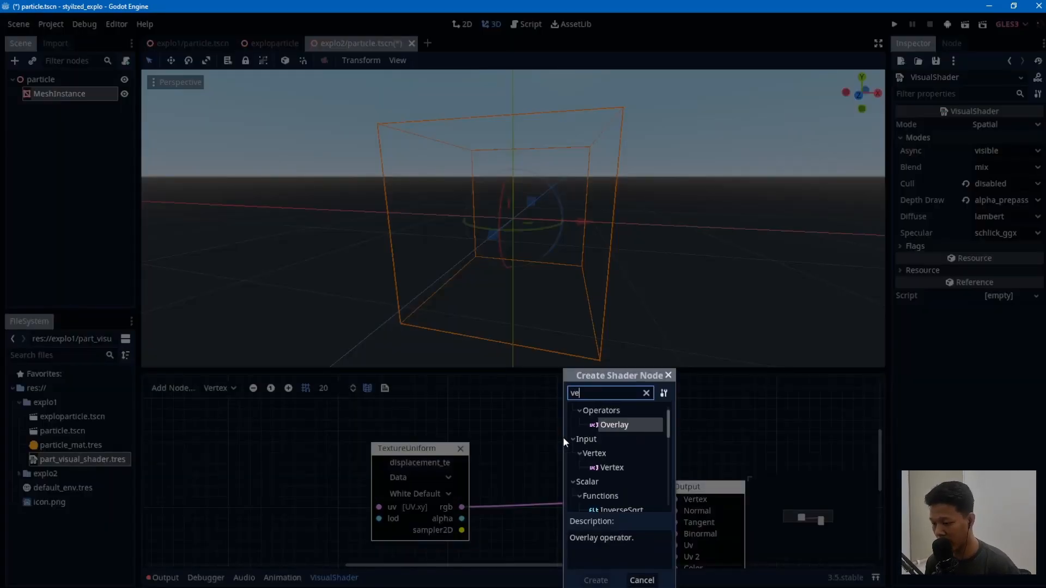
{"action": "double_click", "coordinate": [606, 471]}
{"action": "left_click_drag", "start_coordinate": [582, 445], "coordinate": [488, 407]}
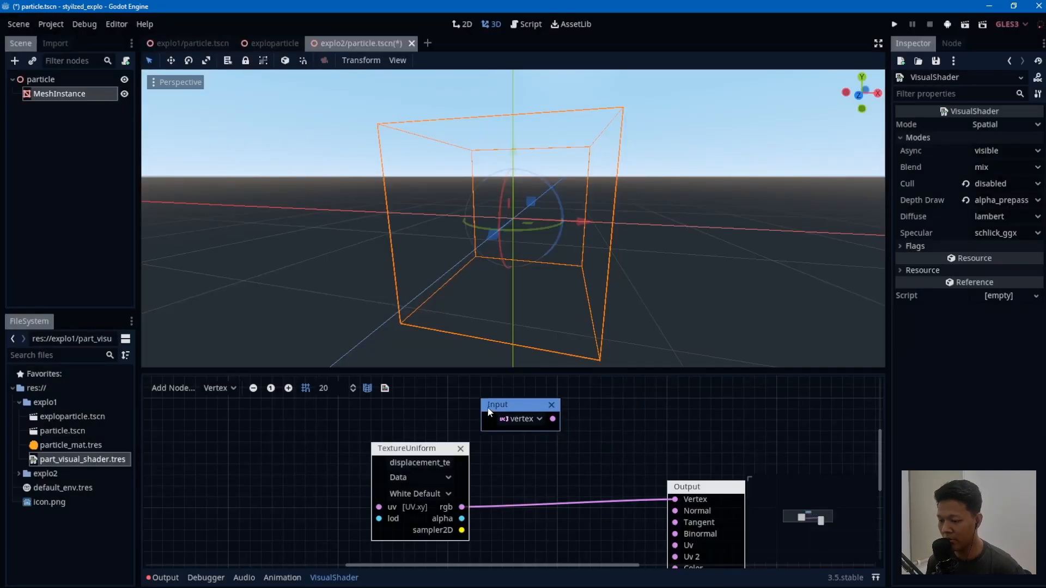
Step: Add a vector Add node to the Vertex graph and move the Output node away to make room for it
{"action": "right_click", "coordinate": [563, 427]}
{"action": "type", "text": "add"}
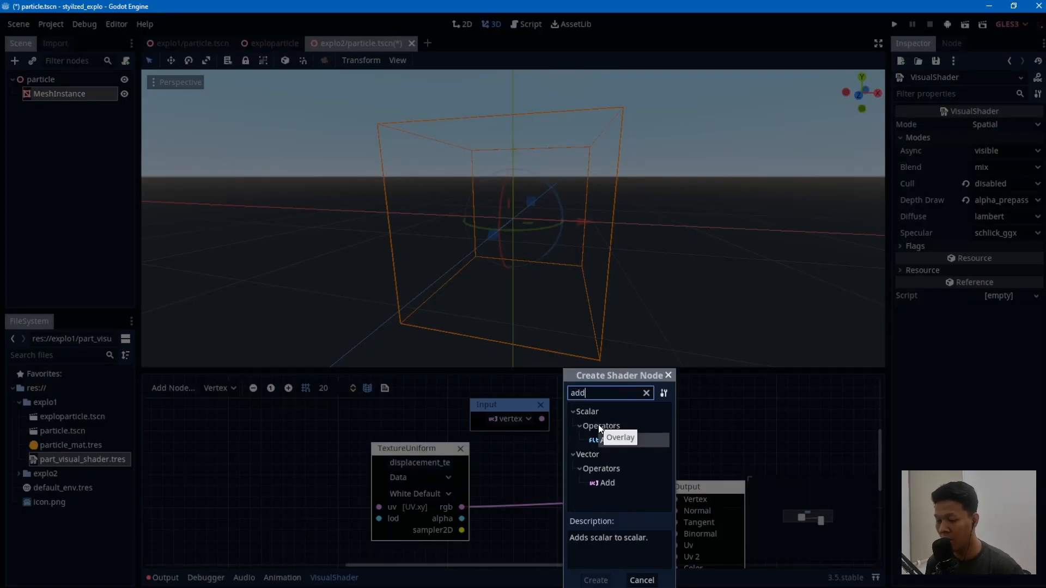
{"action": "left_click", "coordinate": [604, 482]}
{"action": "double_click", "coordinate": [596, 481]}
{"action": "left_click_drag", "start_coordinate": [690, 486], "coordinate": [793, 488]}
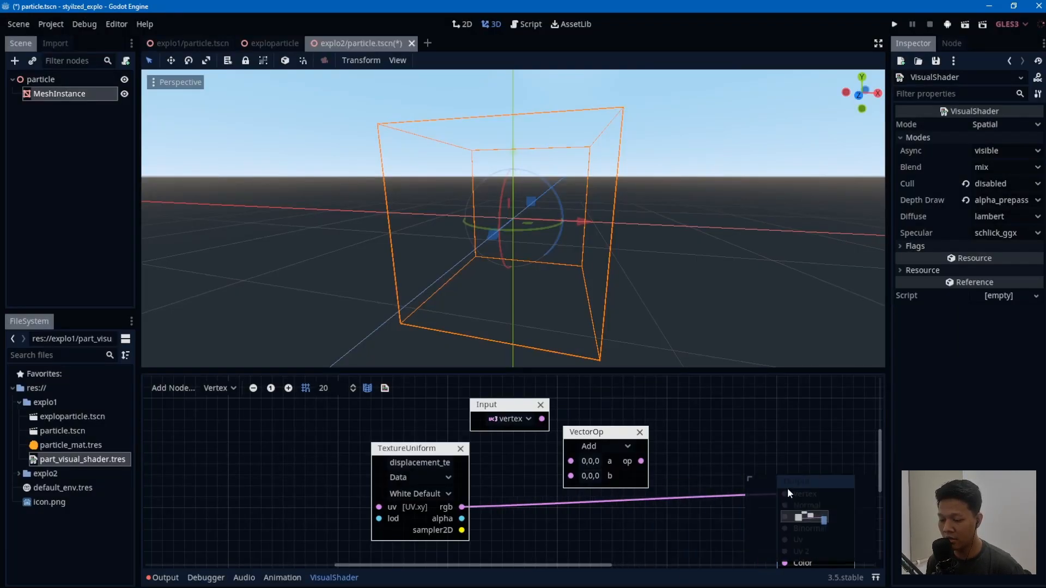
Step: Feed the vertex input into the Add node's a, the displacement texture's rgb into b, and the sum into the Output's Vertex
{"action": "middle_click_drag", "start_coordinate": [631, 439], "coordinate": [531, 426]}
{"action": "left_click_drag", "start_coordinate": [493, 418], "coordinate": [498, 454]}
{"action": "left_click_drag", "start_coordinate": [685, 482], "coordinate": [500, 465]}
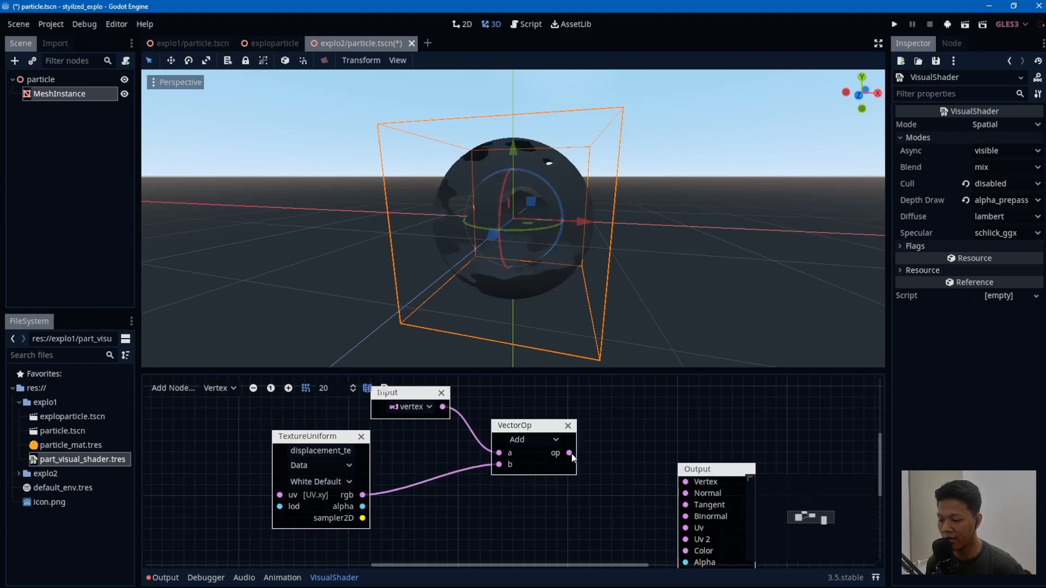
{"action": "left_click_drag", "start_coordinate": [674, 475], "coordinate": [676, 481]}
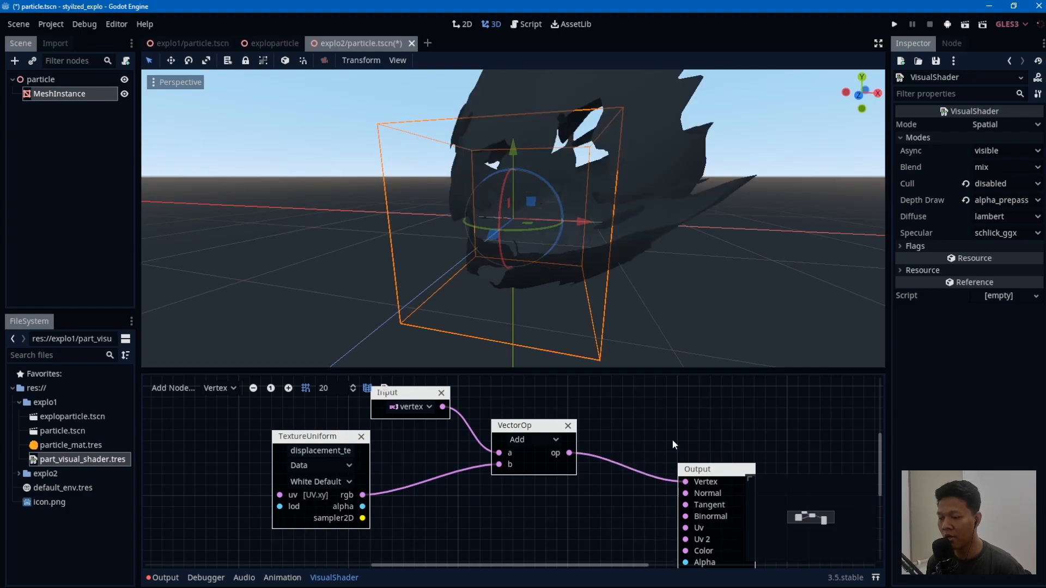
Step: Save the particle scene and view the displaced sphere from another angle
{"action": "scroll", "coordinate": [660, 351], "scroll_direction": "down", "scroll_amount": 7}
{"action": "key", "text": "ctrl+s"}
{"action": "scroll", "coordinate": [713, 147], "scroll_direction": "up", "scroll_amount": 3}
{"action": "middle_click_drag", "start_coordinate": [501, 205], "coordinate": [794, 194]}
{"action": "scroll", "coordinate": [794, 193], "scroll_direction": "up", "scroll_amount": 2}
Step: Reopen the VisualShader from the MeshInstance's material and add a vector Multiply node to its Vertex graph
{"action": "left_click", "coordinate": [57, 97]}
{"action": "left_click", "coordinate": [921, 203]}
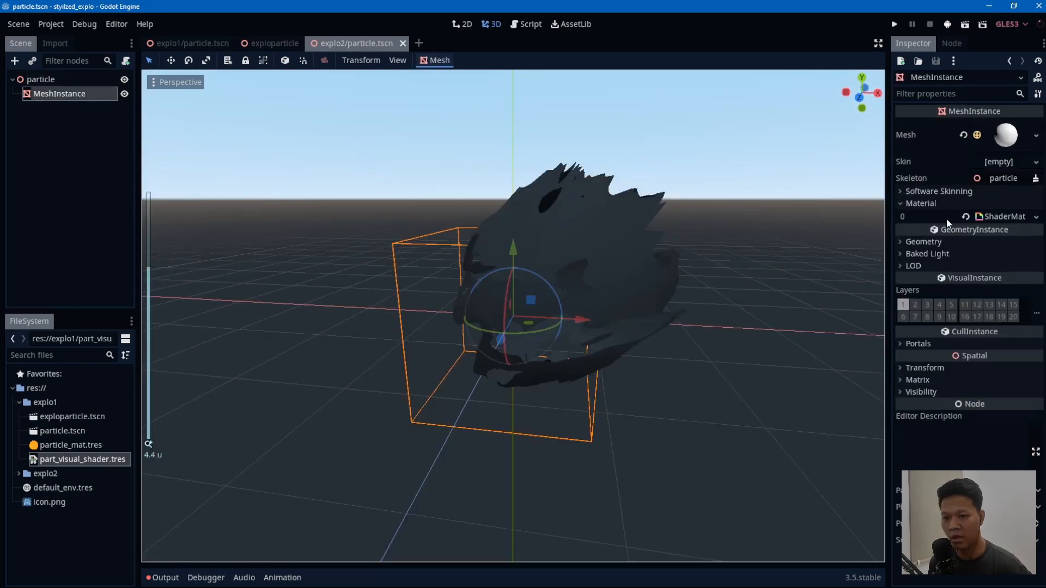
{"action": "left_click", "coordinate": [1001, 227]}
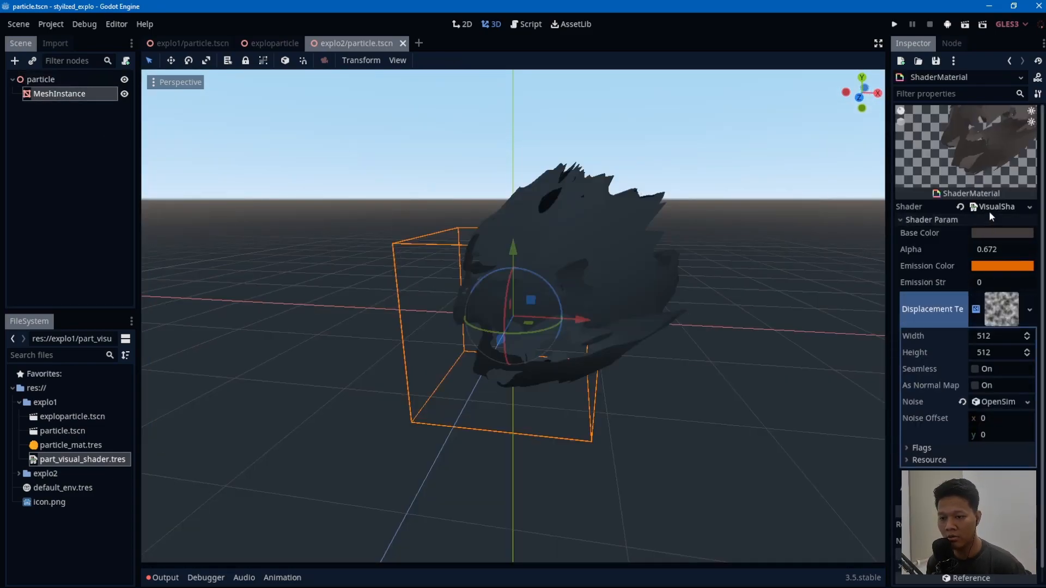
{"action": "left_click", "coordinate": [989, 213]}
{"action": "right_click", "coordinate": [486, 475]}
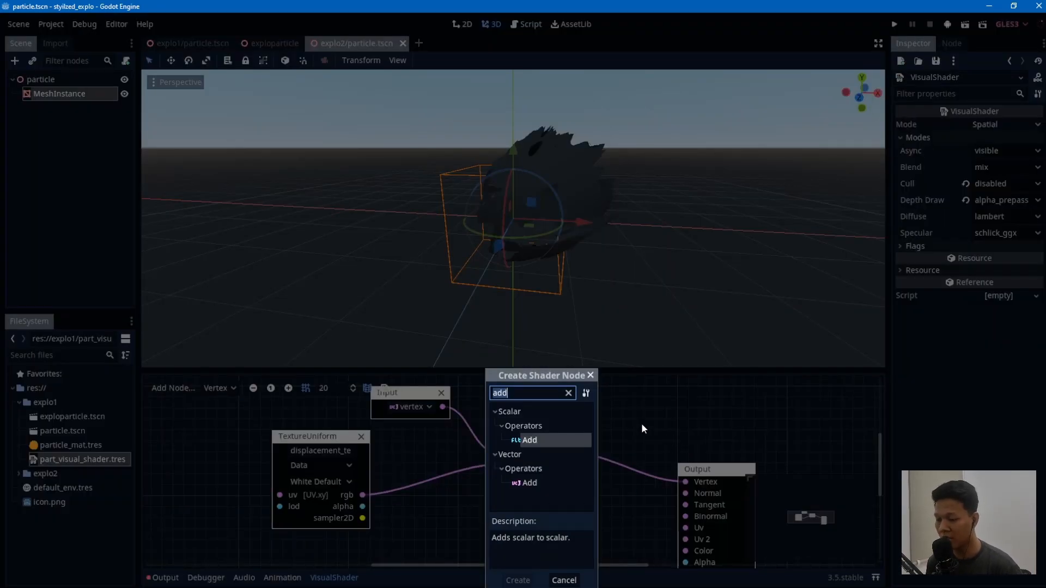
{"action": "type", "text": "multi"}
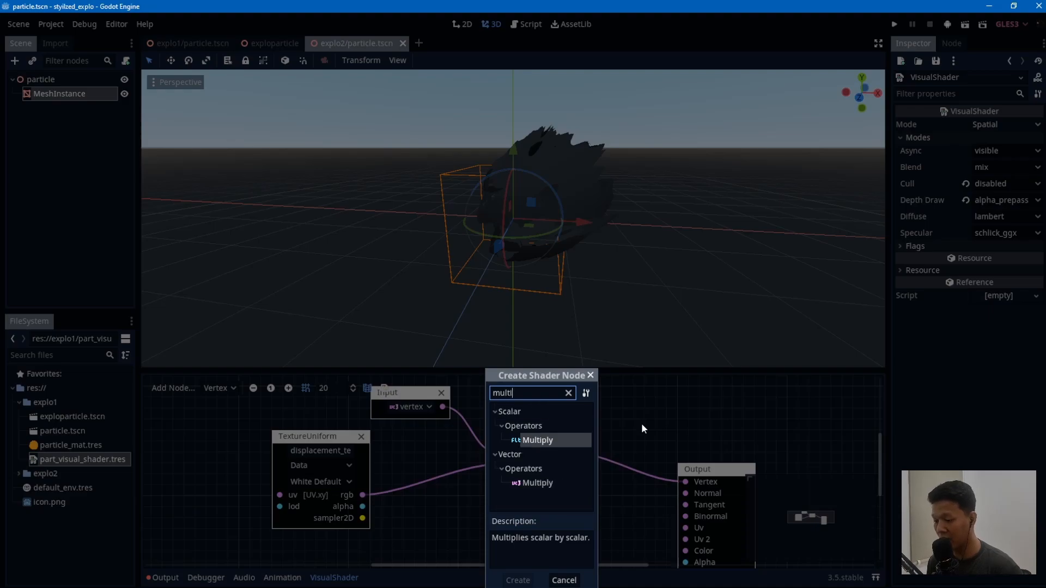
{"action": "double_click", "coordinate": [537, 483]}
Step: Place the Multiply node between the displacement texture and the Add node, feeding rgb into its b and its result into Add's b
{"action": "left_click_drag", "start_coordinate": [306, 436], "coordinate": [207, 458]}
{"action": "left_click_drag", "start_coordinate": [525, 511], "coordinate": [365, 452]}
{"action": "left_click_drag", "start_coordinate": [499, 465], "coordinate": [335, 500]}
Step: Add a normal Input node above the displacement texture and connect it to the Multiply node's a input
{"action": "left_click_drag", "start_coordinate": [499, 466], "coordinate": [328, 404]}
{"action": "type", "text": "normal"}
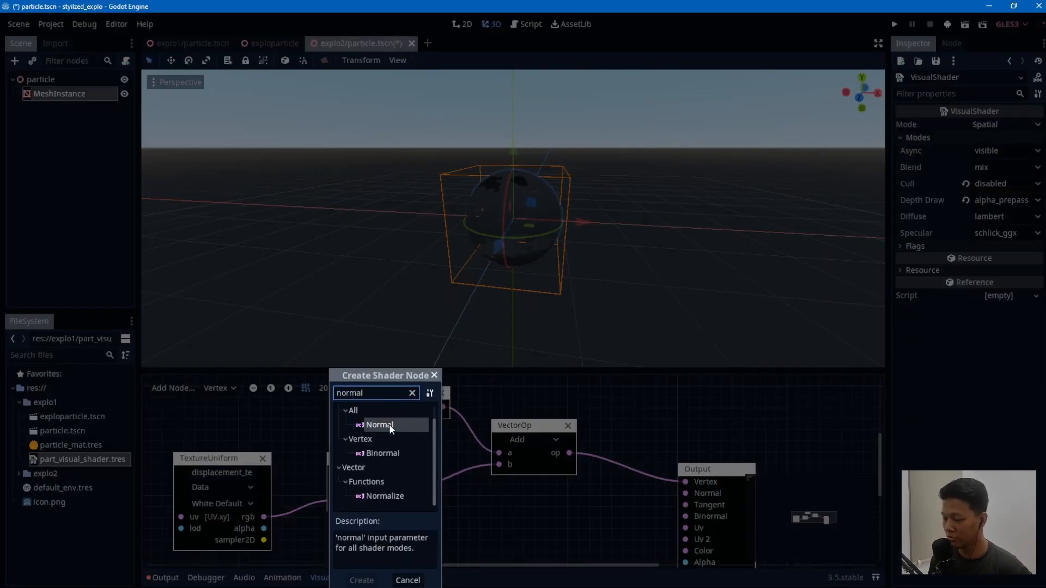
{"action": "double_click", "coordinate": [380, 424]}
{"action": "left_click_drag", "start_coordinate": [347, 420], "coordinate": [238, 418]}
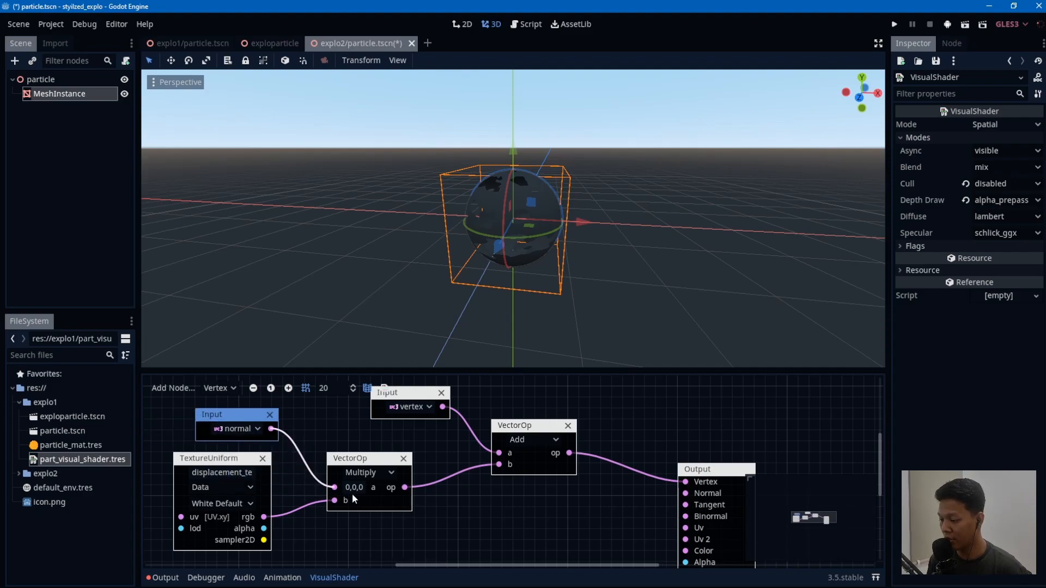
{"action": "left_click_drag", "start_coordinate": [336, 493], "coordinate": [334, 487]}
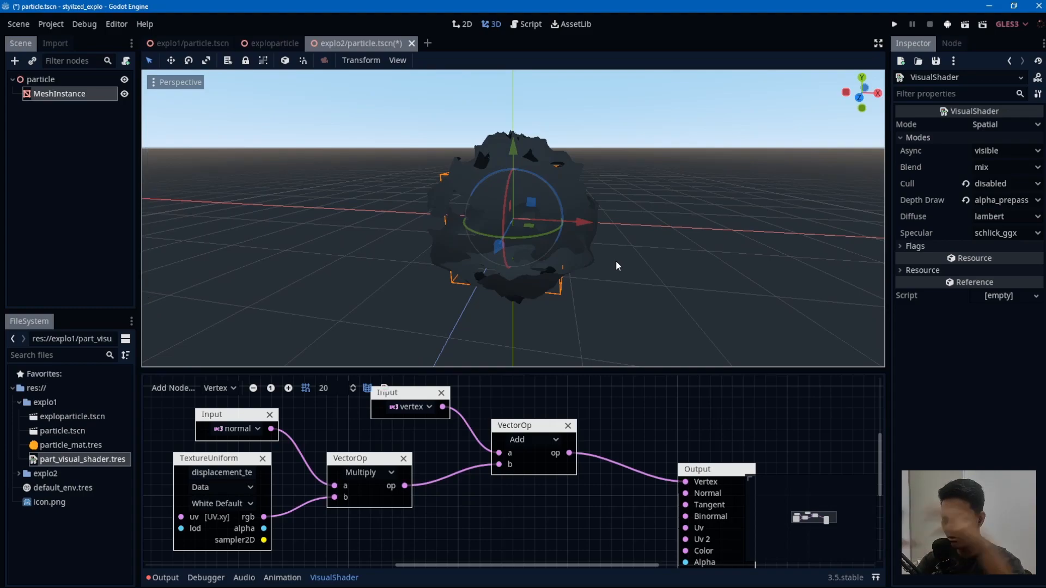
Step: Add a second vector Multiply node to the Vertex graph
{"action": "scroll", "coordinate": [563, 473], "scroll_direction": "down", "scroll_amount": 2, "text": "ctrl"}
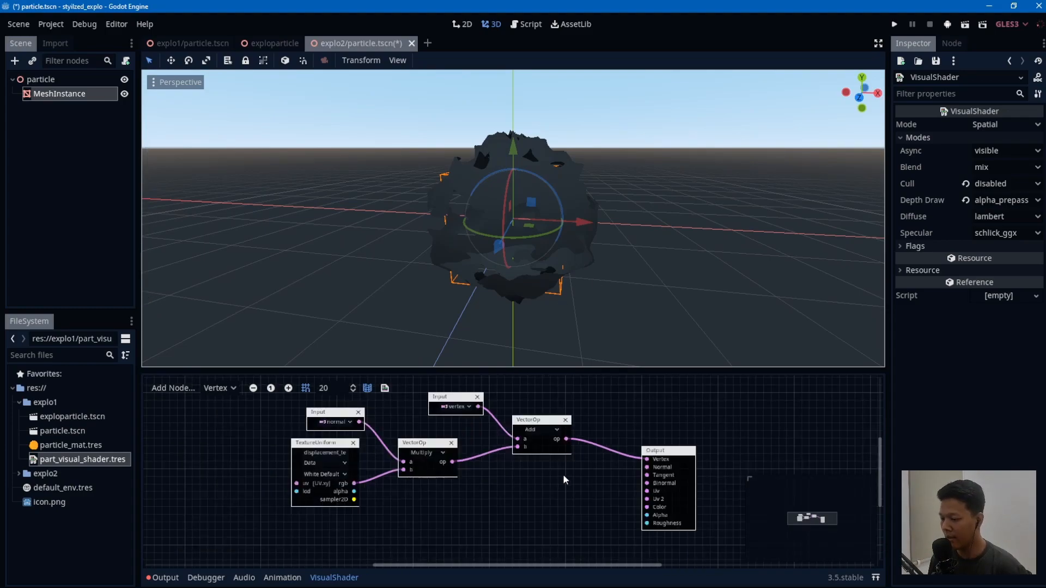
{"action": "right_click", "coordinate": [563, 473]}
{"action": "type", "text": "mul"}
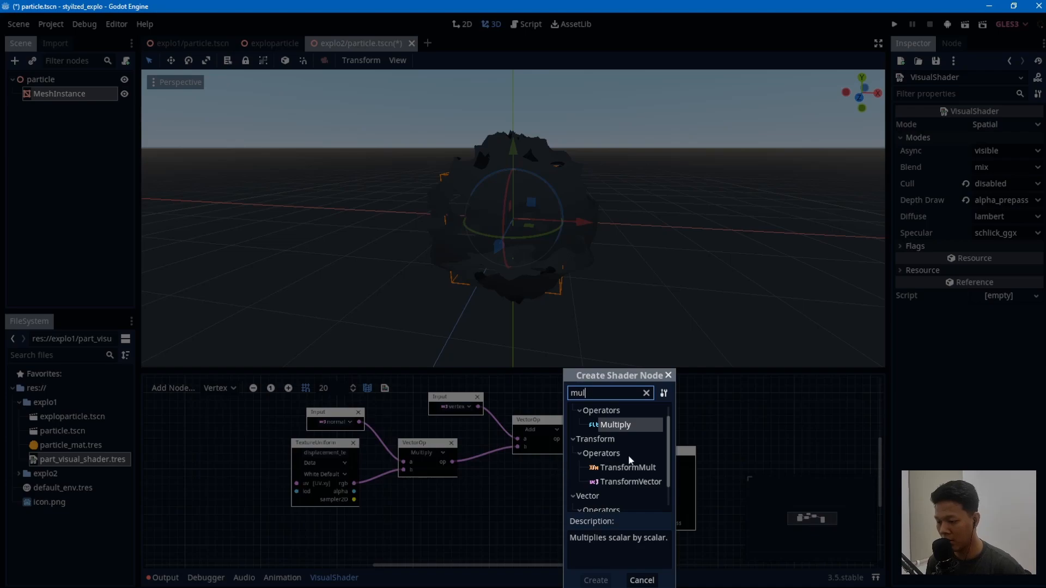
{"action": "left_click", "coordinate": [603, 504]}
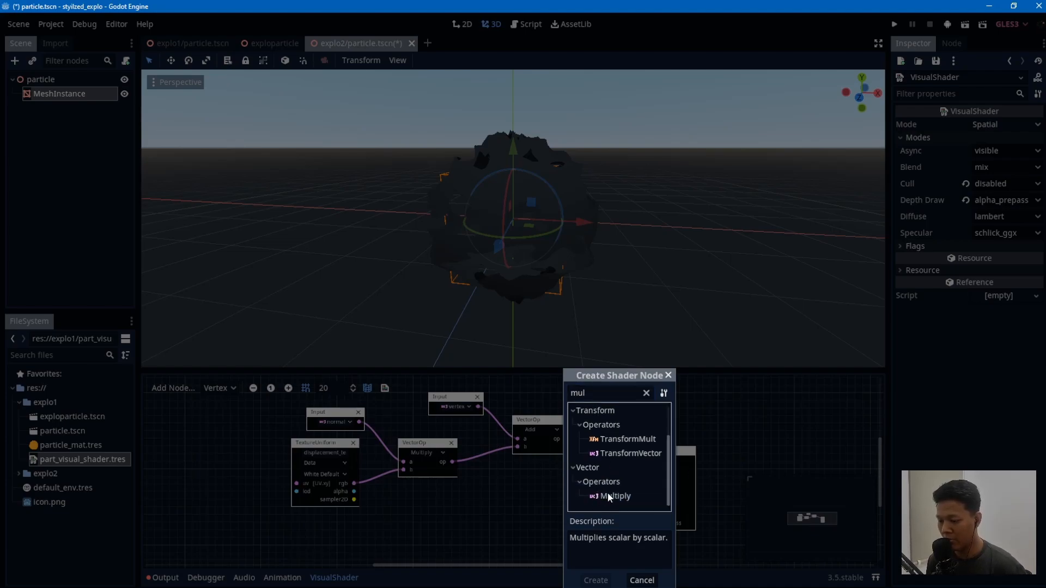
{"action": "double_click", "coordinate": [608, 494]}
Step: Move the Output and Add nodes over and wire the second Multiply node between the first Multiply and Add's b input
{"action": "left_click_drag", "start_coordinate": [656, 450], "coordinate": [716, 457]}
{"action": "left_click_drag", "start_coordinate": [545, 421], "coordinate": [605, 424]}
{"action": "left_click_drag", "start_coordinate": [582, 480], "coordinate": [516, 436]}
{"action": "mouse_move", "coordinate": [578, 447]}
{"action": "left_mouse_down"}
{"action": "mouse_move", "coordinate": [498, 457]}
{"action": "mouse_move", "coordinate": [574, 449]}
{"action": "left_mouse_up"}
Step: Add a ScalarUniform node to the Vertex graph
{"action": "right_click", "coordinate": [598, 496]}
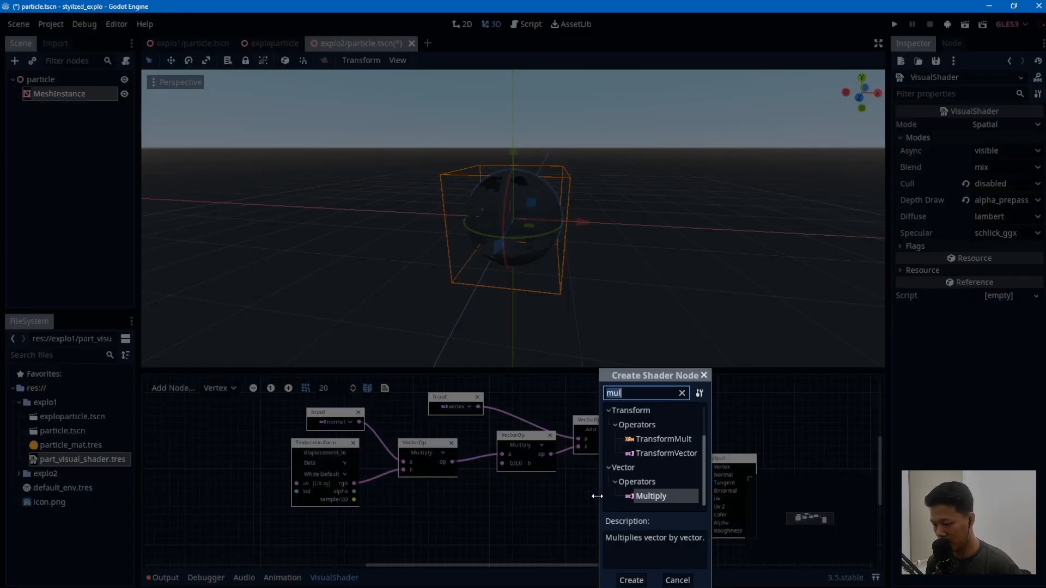
{"action": "type", "text": "displa"}
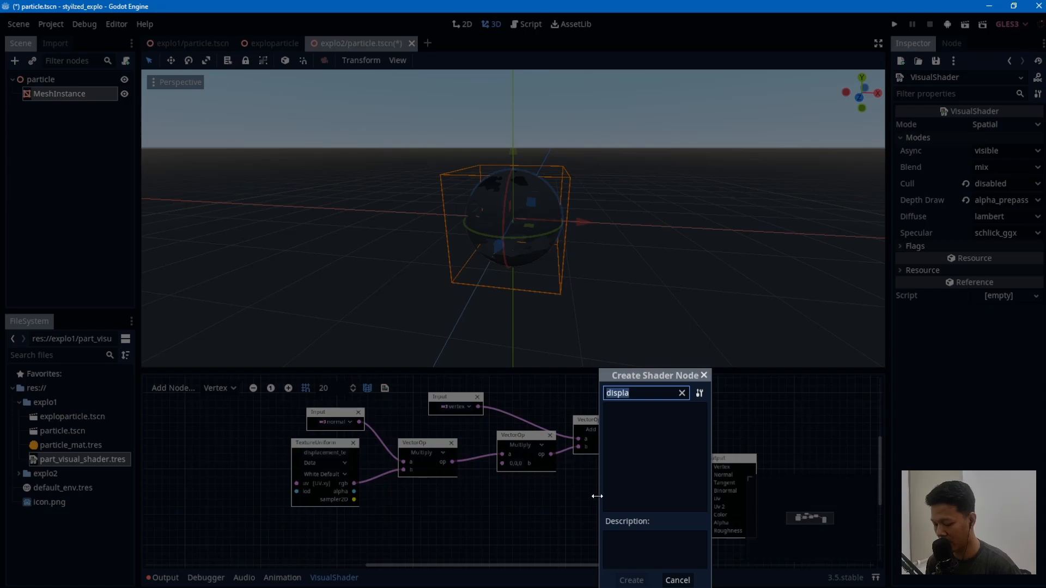
{"action": "type", "text": "ve"}
{"action": "key", "text": "BackSpace"}
{"action": "key", "text": "BackSpace"}
{"action": "type", "text": "scalar"}
{"action": "key", "text": "BackSpace"}
{"action": "key", "text": "BackSpace"}
{"action": "key", "text": "BackSpace"}
{"action": "type", "text": "alar"}
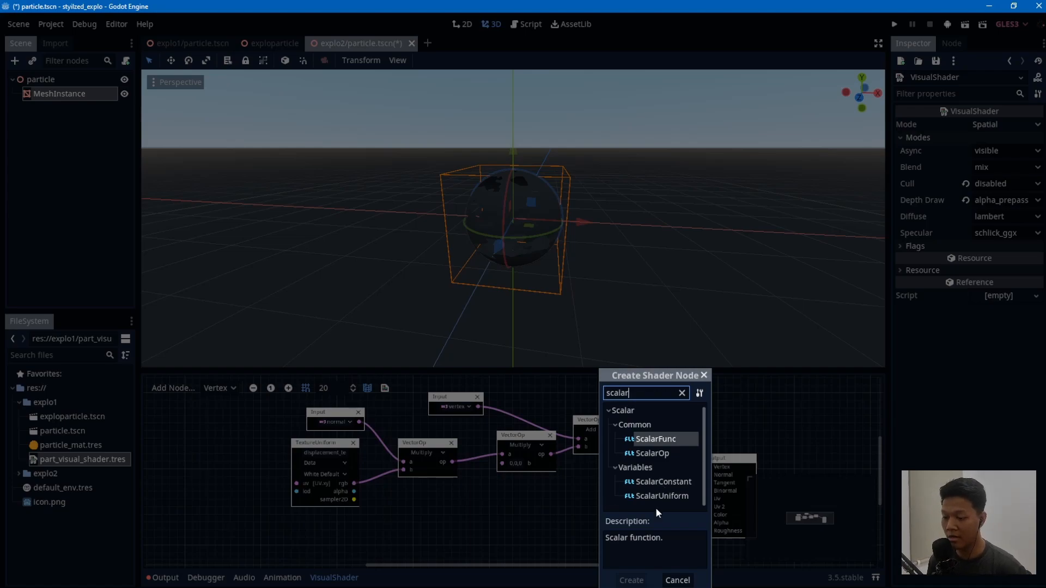
{"action": "double_click", "coordinate": [668, 495]}
Step: Name the ScalarUniform displace, place it below the other nodes, and connect it to the second Multiply node's b input
{"action": "left_click_drag", "start_coordinate": [473, 505], "coordinate": [450, 505]}
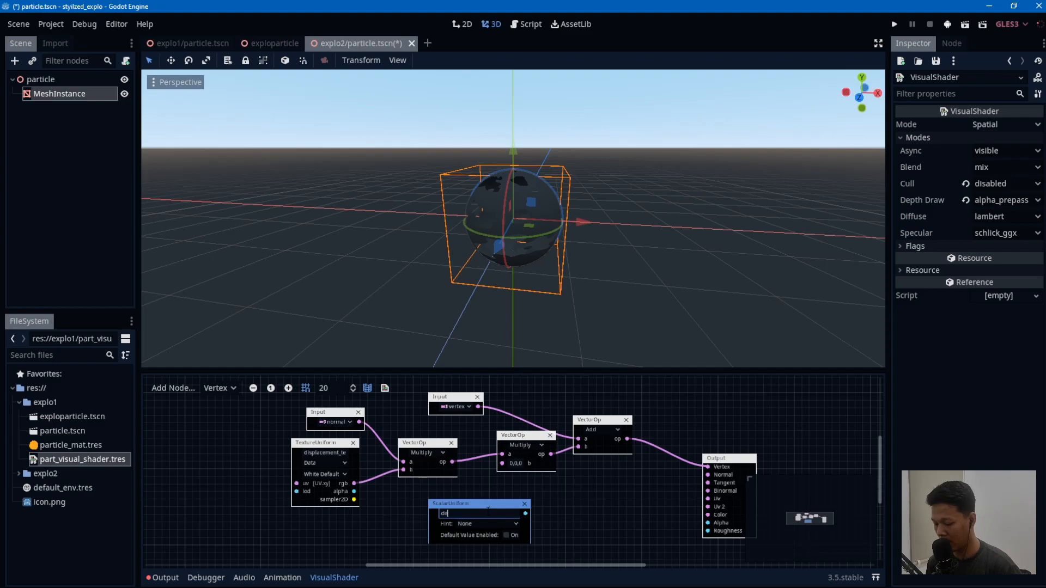
{"action": "left_click", "coordinate": [579, 502]}
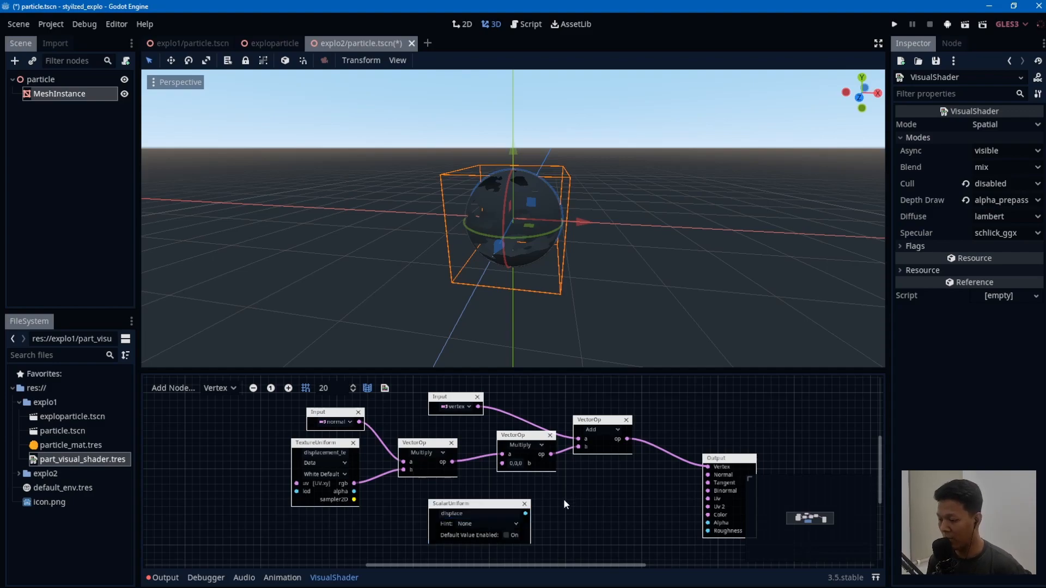
{"action": "left_click_drag", "start_coordinate": [471, 510], "coordinate": [389, 517]}
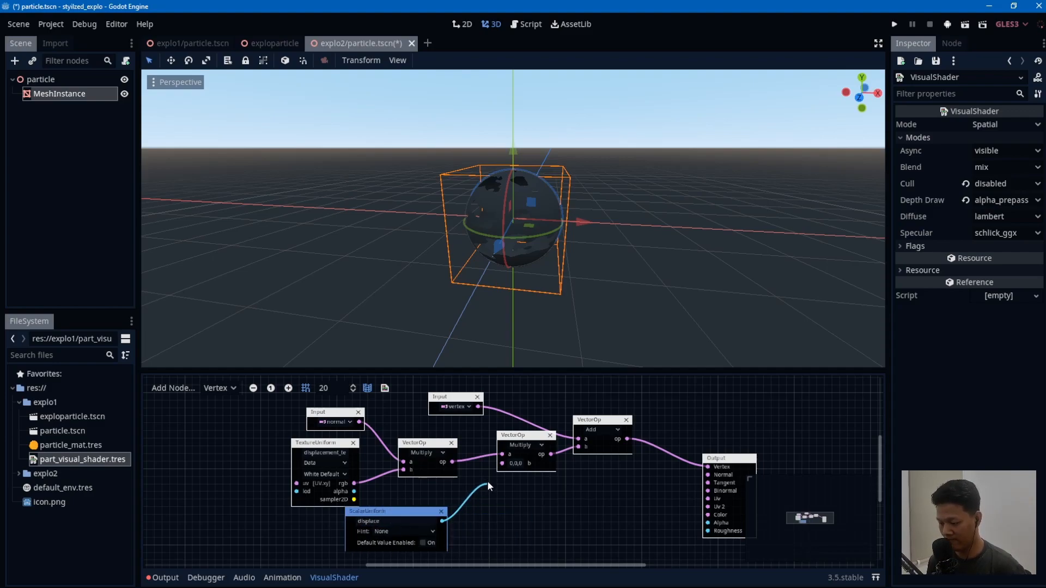
{"action": "left_click_drag", "start_coordinate": [500, 466], "coordinate": [500, 467]}
Step: Tidy the graph by shifting the normal, texture and first Multiply nodes together and moving the displace uniform up beneath them
{"action": "left_click_drag", "start_coordinate": [274, 420], "coordinate": [384, 442]}
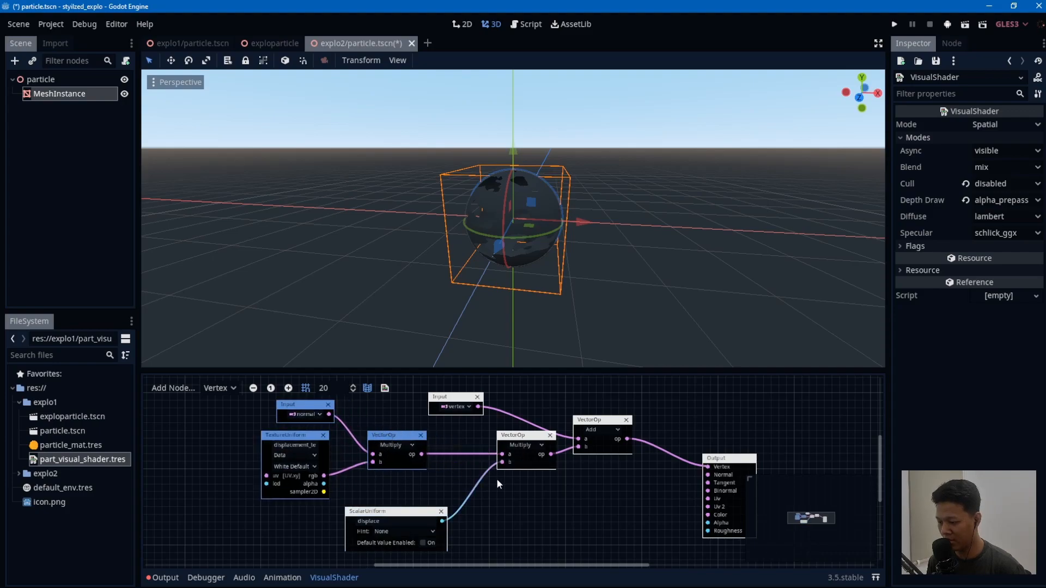
{"action": "left_click", "coordinate": [430, 493]}
{"action": "left_click", "coordinate": [419, 510]}
{"action": "left_click_drag", "start_coordinate": [419, 510], "coordinate": [419, 495]}
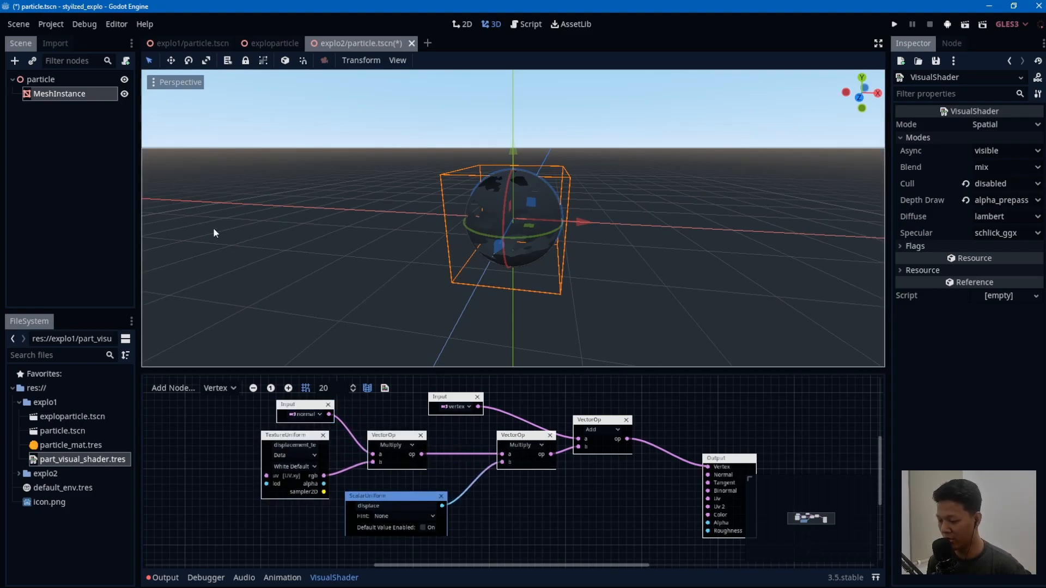
Step: Set the Displace parameter to 0.294 in the MeshInstance's shader material
{"action": "left_click", "coordinate": [90, 101]}
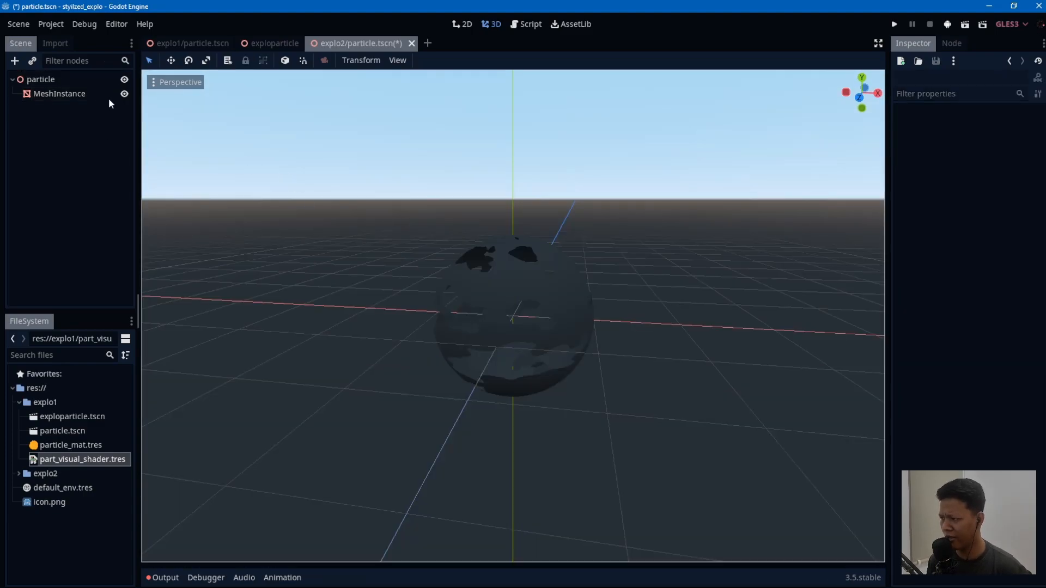
{"action": "left_click", "coordinate": [533, 237]}
{"action": "scroll", "coordinate": [613, 332], "scroll_direction": "up", "scroll_amount": 5}
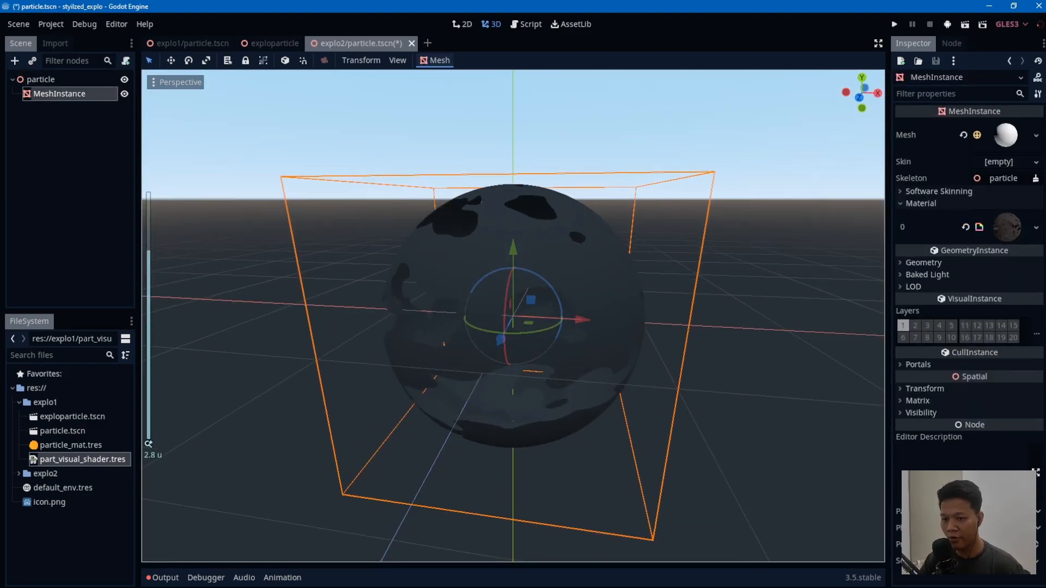
{"action": "left_click", "coordinate": [1017, 229]}
{"action": "mouse_move", "coordinate": [990, 242]}
{"action": "left_mouse_down"}
{"action": "mouse_move", "coordinate": [1024, 242]}
{"action": "mouse_move", "coordinate": [982, 234]}
{"action": "left_mouse_up"}
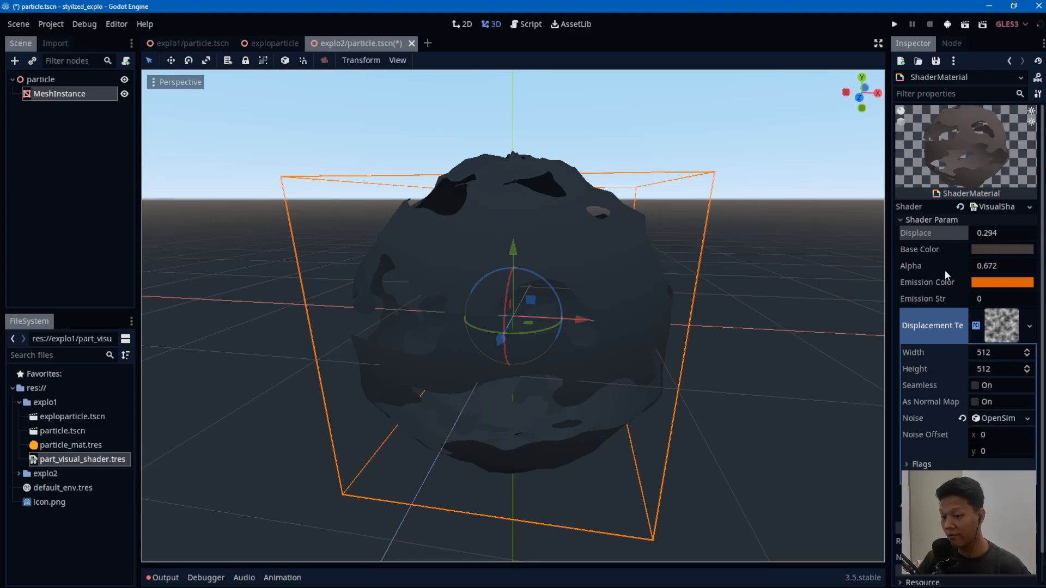
Step: Make the displacement noise texture seamless, set its noise period to 86, and save the scene
{"action": "left_click", "coordinate": [1000, 328]}
{"action": "left_click", "coordinate": [1001, 328]}
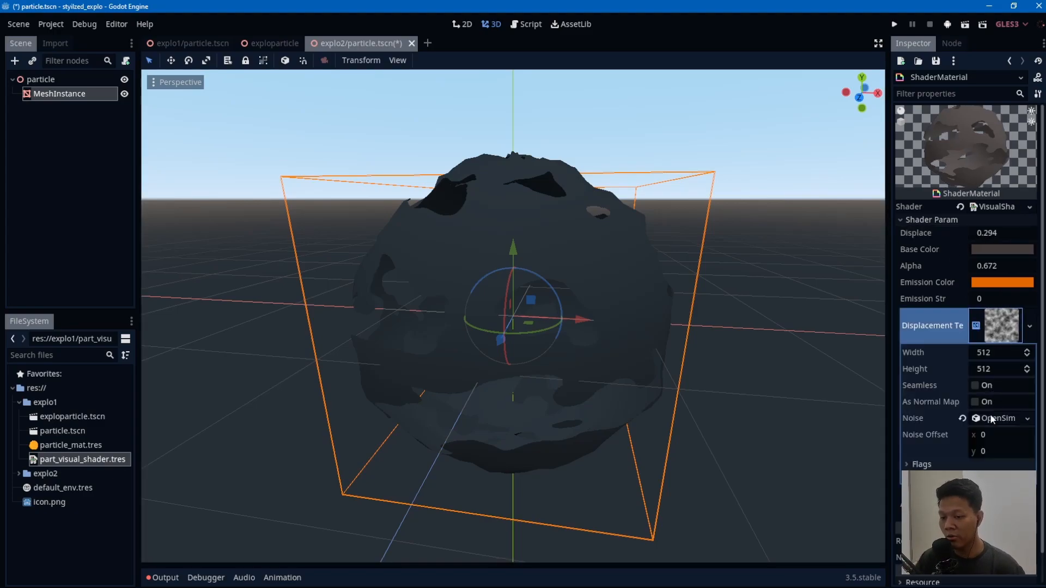
{"action": "left_click", "coordinate": [996, 418]}
{"action": "scroll", "coordinate": [987, 360], "scroll_direction": "down", "scroll_amount": 3}
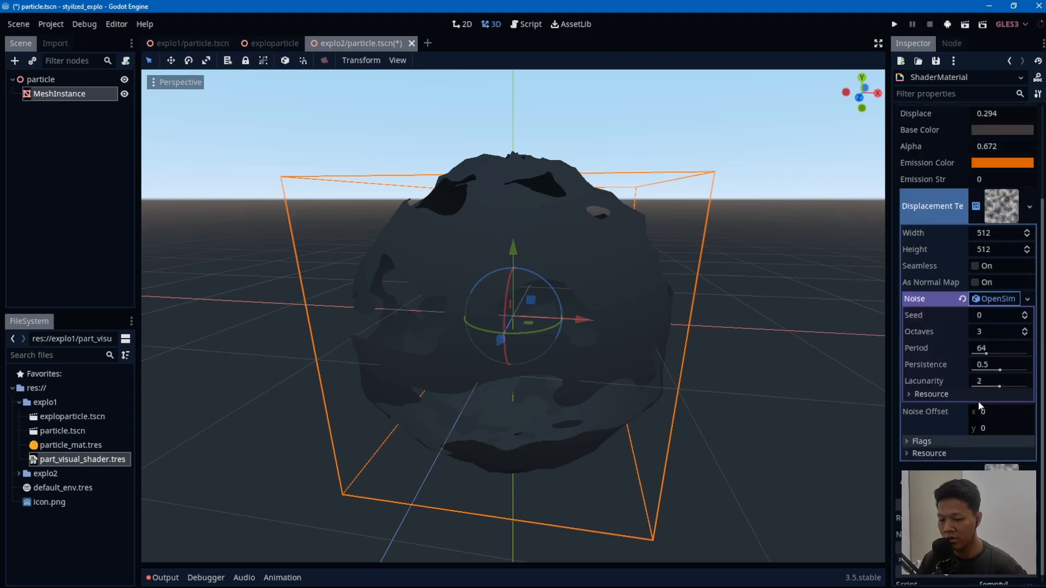
{"action": "key", "text": "ctrl+s"}
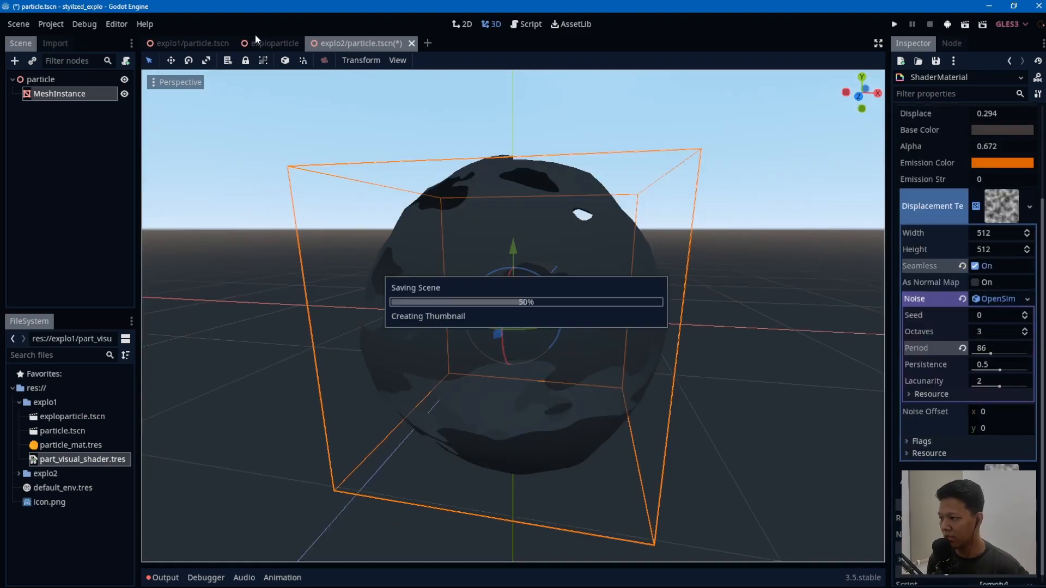
Step: Compare with the explo1 particle scene, and return to the explo2 particle's VisualShader graph
{"action": "left_click", "coordinate": [194, 43]}
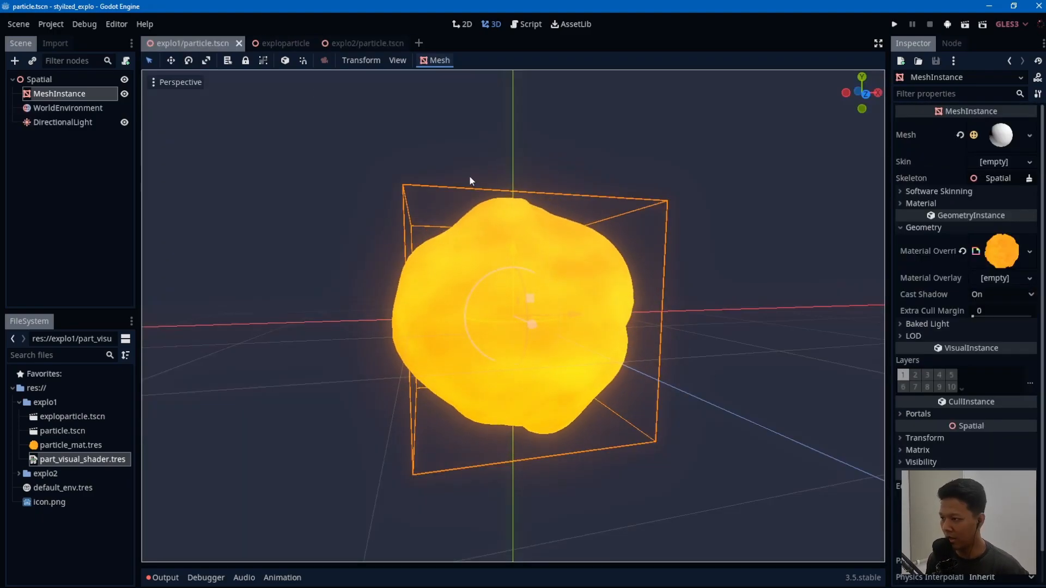
{"action": "left_click", "coordinate": [357, 43]}
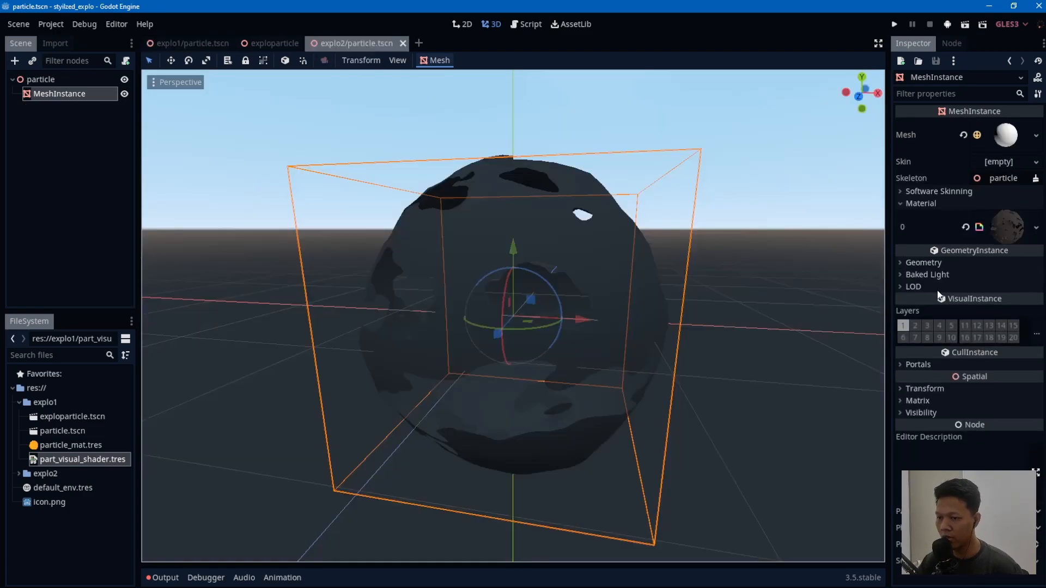
{"action": "left_click", "coordinate": [1005, 227]}
{"action": "scroll", "coordinate": [1001, 211], "scroll_direction": "up", "scroll_amount": 3}
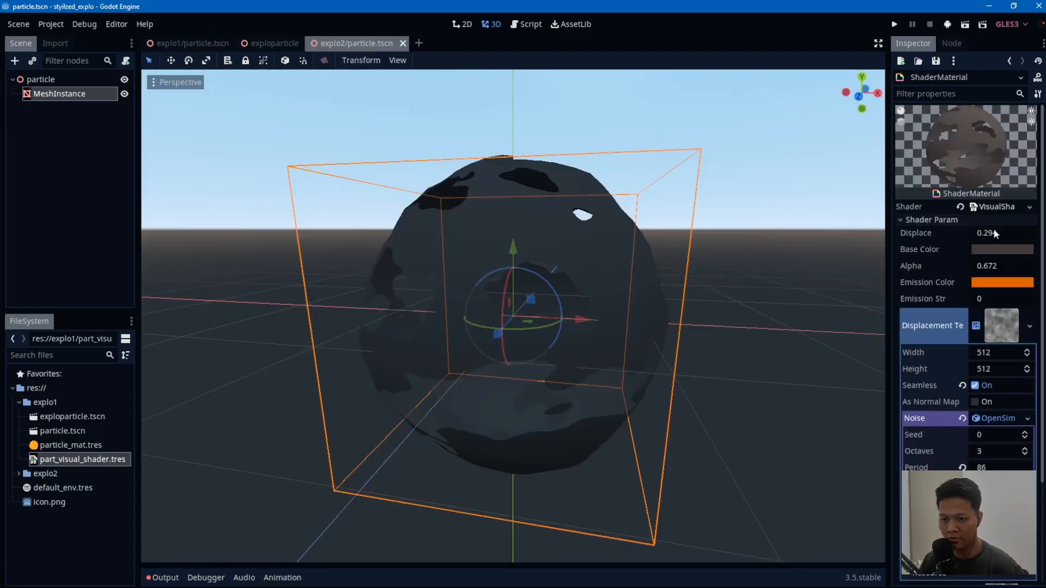
{"action": "left_click", "coordinate": [985, 208]}
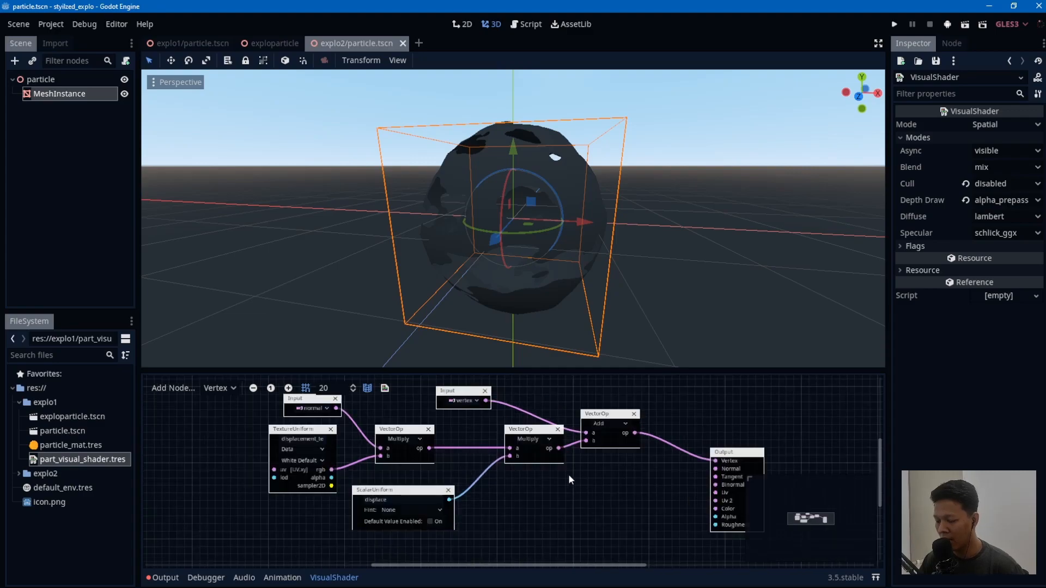
Step: Move the displacement TextureUniform node farther from the first Multiply node
{"action": "middle_click_drag", "start_coordinate": [566, 474], "coordinate": [521, 493]}
{"action": "scroll", "coordinate": [521, 493], "scroll_direction": "down", "scroll_amount": 2, "text": "ctrl"}
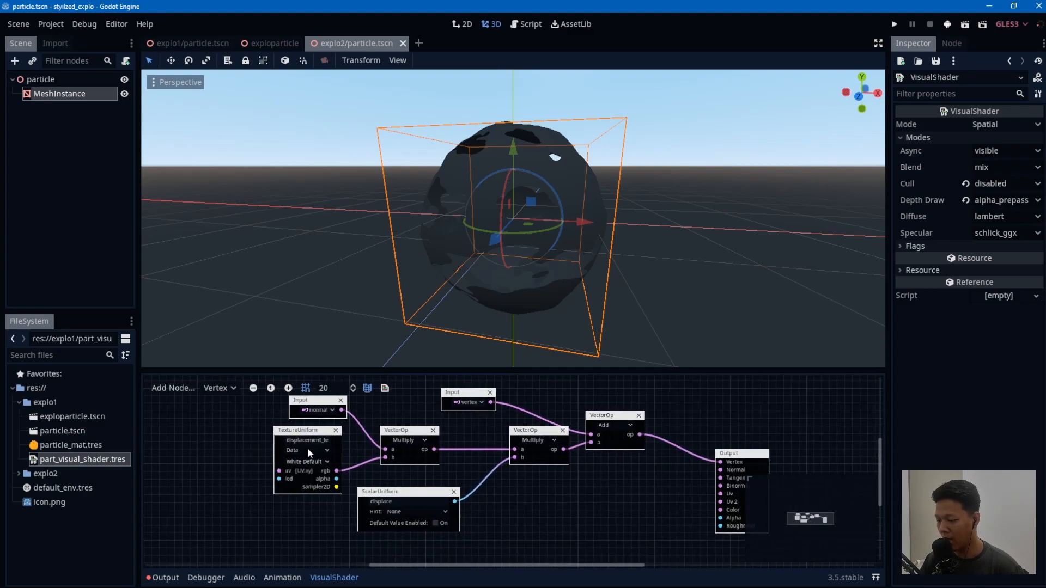
{"action": "left_click_drag", "start_coordinate": [308, 431], "coordinate": [270, 431]}
{"action": "middle_click_drag", "start_coordinate": [259, 526], "coordinate": [421, 499]}
{"action": "right_click", "coordinate": [420, 497]}
{"action": "type", "text": "texture"}
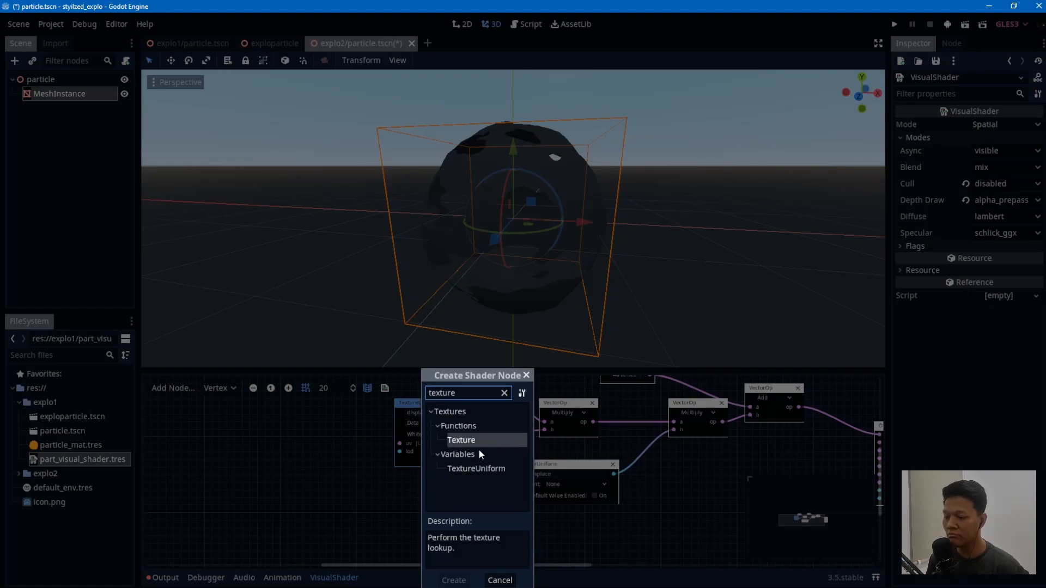
{"action": "left_click", "coordinate": [273, 491]}
Step: Add a time input node and a vector Add node, placing them ahead of the displacement TextureUniform node
{"action": "right_click", "coordinate": [289, 475]}
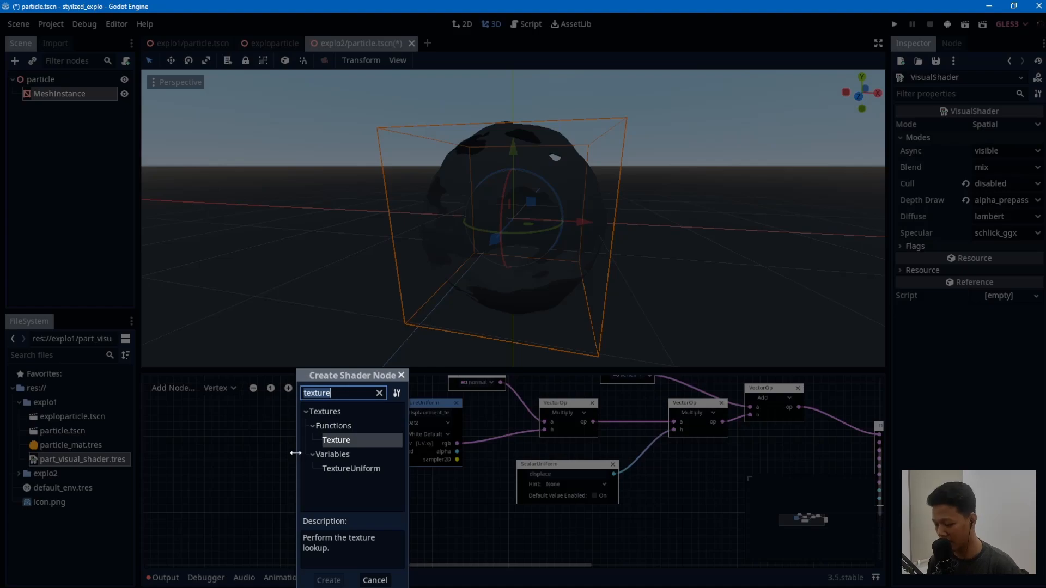
{"action": "type", "text": "time"}
{"action": "double_click", "coordinate": [343, 440]}
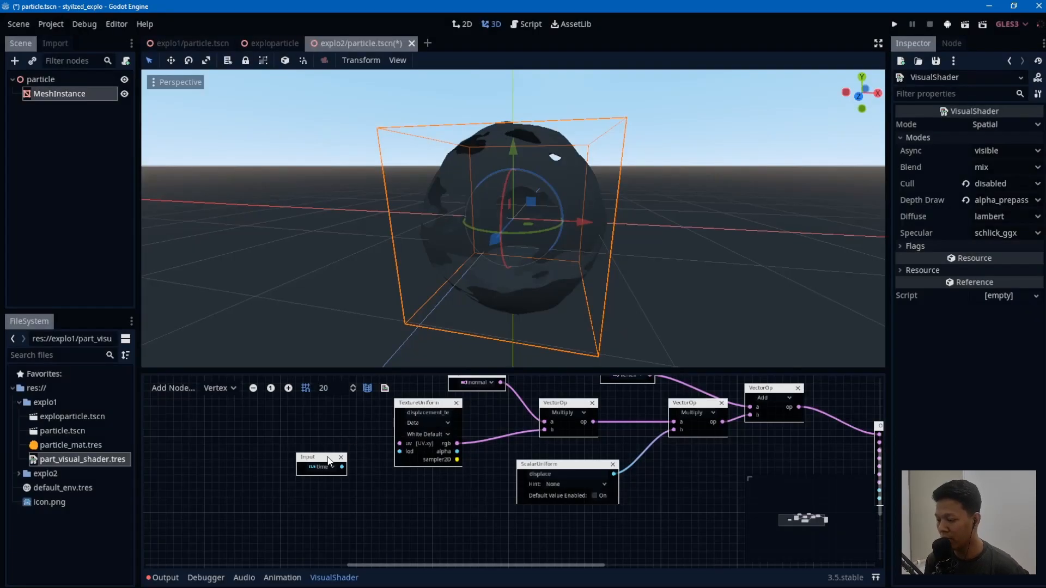
{"action": "right_click", "coordinate": [381, 491]}
{"action": "type", "text": "add"}
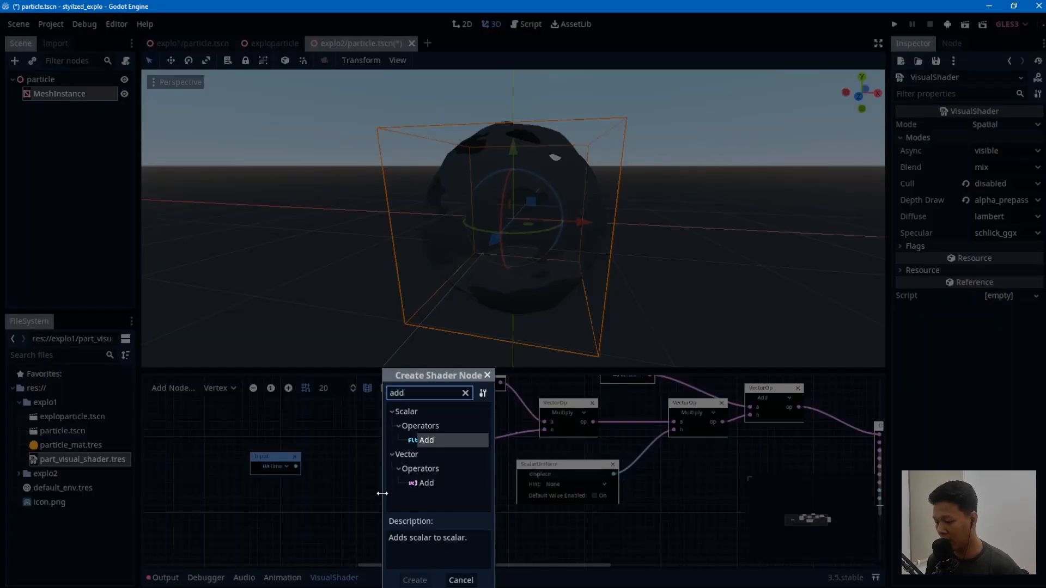
{"action": "double_click", "coordinate": [430, 483]}
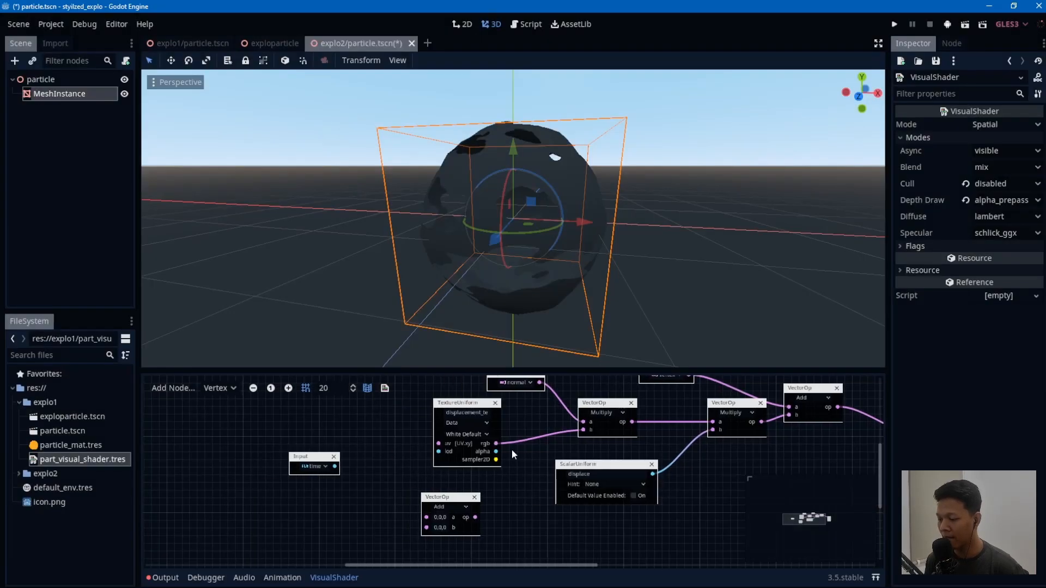
{"action": "left_click_drag", "start_coordinate": [432, 496], "coordinate": [335, 432]}
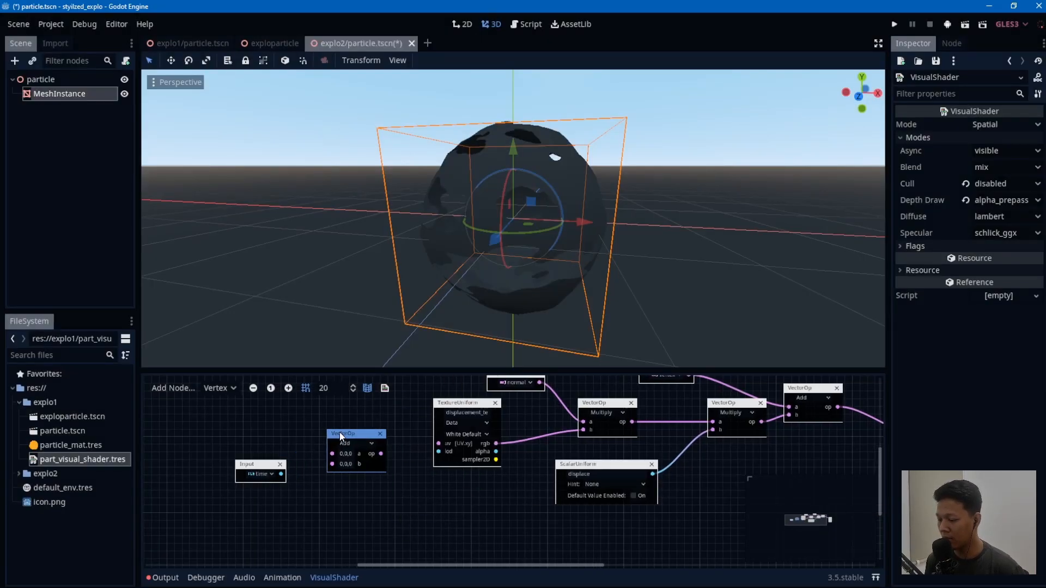
Step: Feed a new UV input through the vector Add node into the displacement TextureUniform's uv input
{"action": "right_click", "coordinate": [290, 427]}
{"action": "type", "text": "uv"}
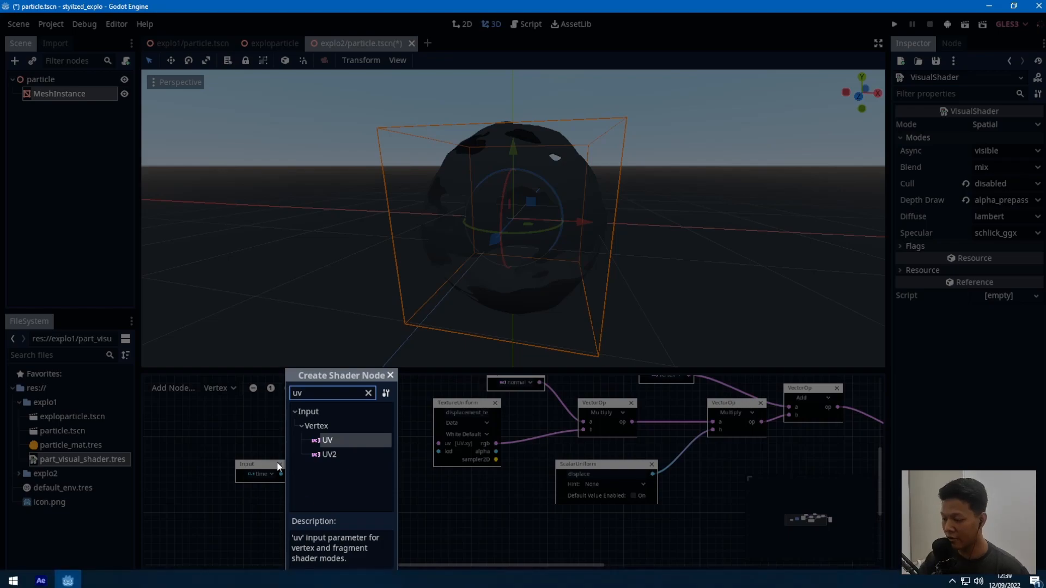
{"action": "double_click", "coordinate": [319, 441]}
{"action": "left_click_drag", "start_coordinate": [323, 438], "coordinate": [275, 425]}
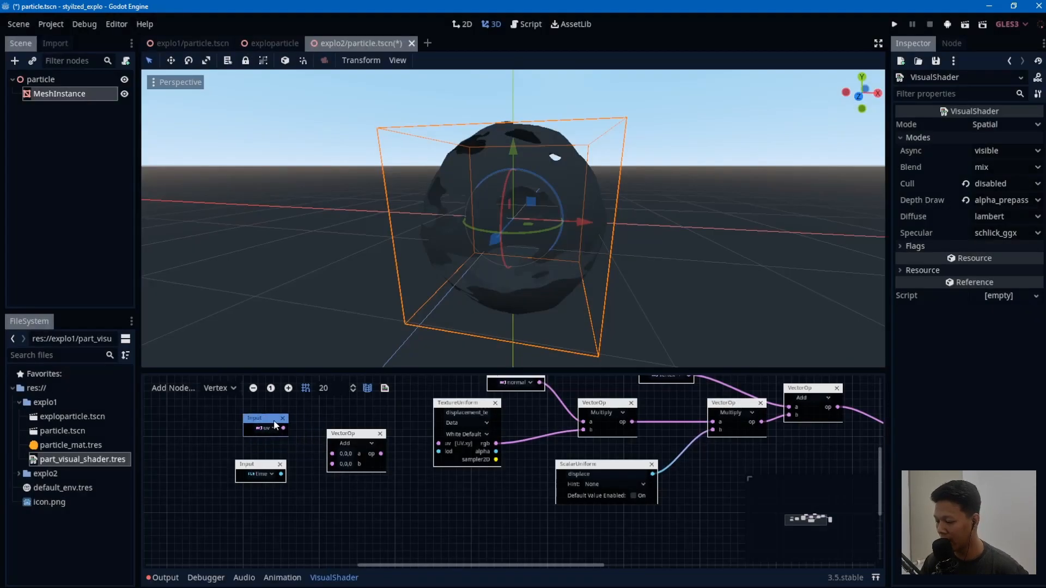
{"action": "left_click_drag", "start_coordinate": [331, 453], "coordinate": [332, 453]}
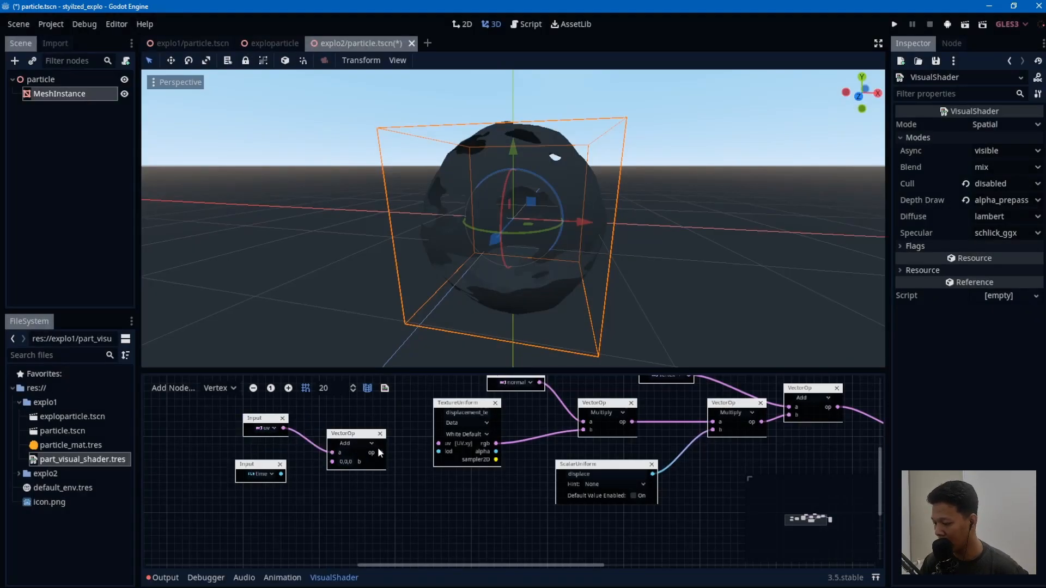
{"action": "left_click_drag", "start_coordinate": [427, 448], "coordinate": [419, 504]}
Step: Add a vector Multiply node and arrange it between the time input and the vector Add node
{"action": "type", "text": "multip"}
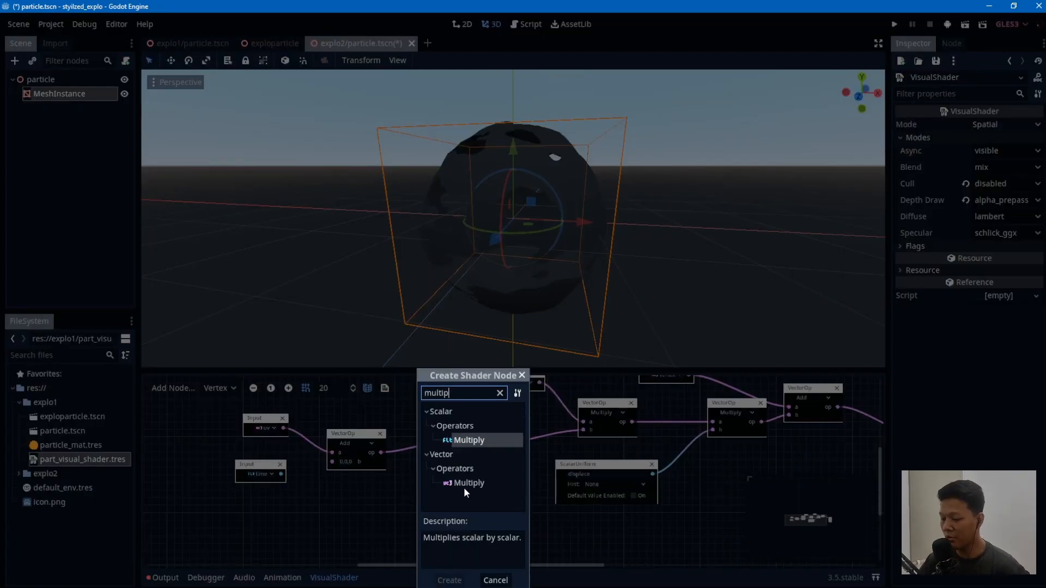
{"action": "double_click", "coordinate": [464, 488]}
{"action": "left_click_drag", "start_coordinate": [245, 474], "coordinate": [213, 497]}
{"action": "left_click_drag", "start_coordinate": [435, 504], "coordinate": [293, 464]}
{"action": "left_click_drag", "start_coordinate": [351, 434], "coordinate": [359, 433]}
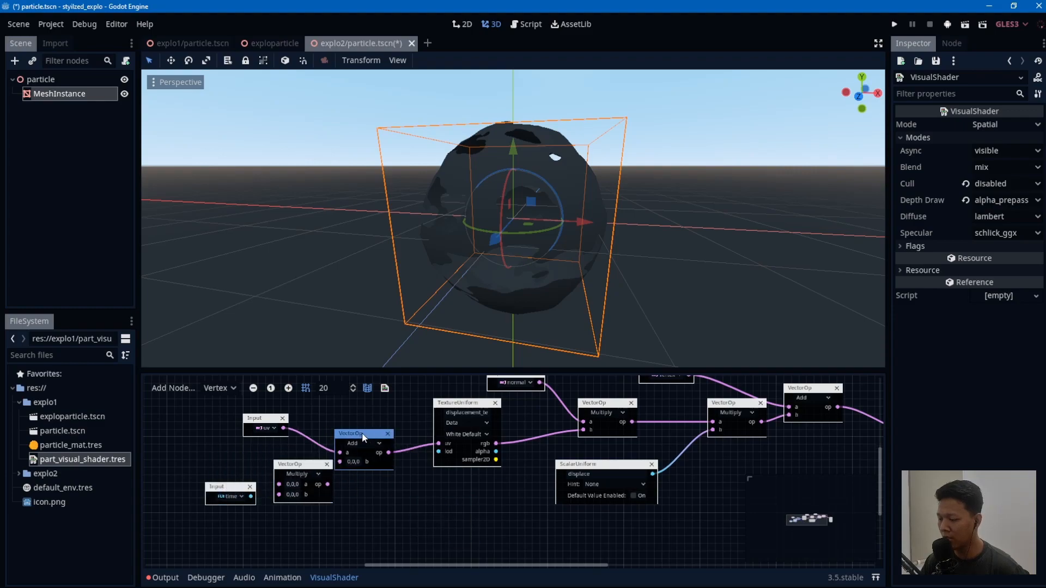
Step: Check the explo1 particle scene, and reopen the visual shader graph of the explo2 particle's MeshInstance
{"action": "left_click", "coordinate": [197, 39]}
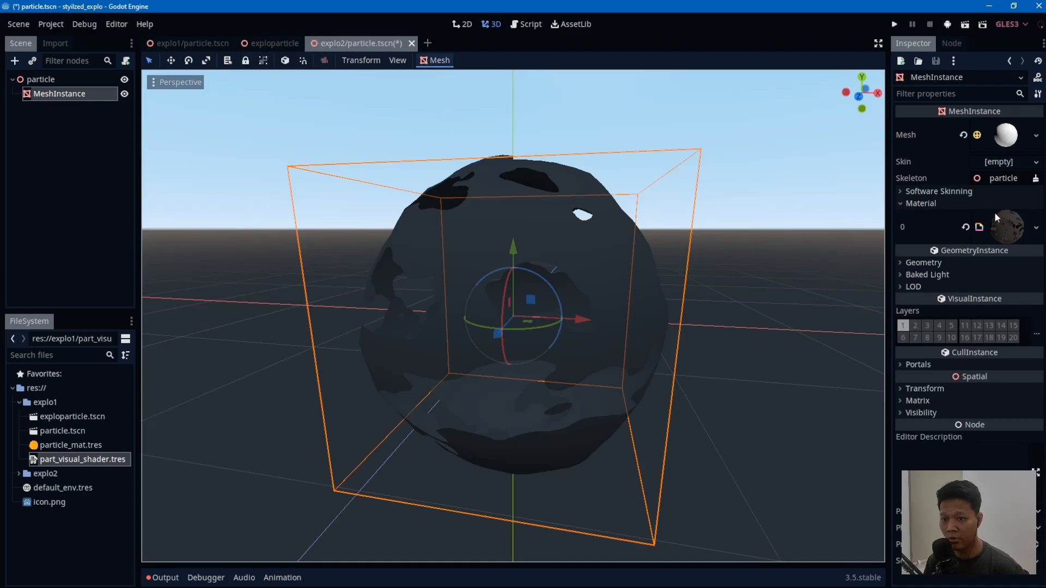
{"action": "left_click", "coordinate": [1007, 226]}
{"action": "left_click", "coordinate": [1000, 201]}
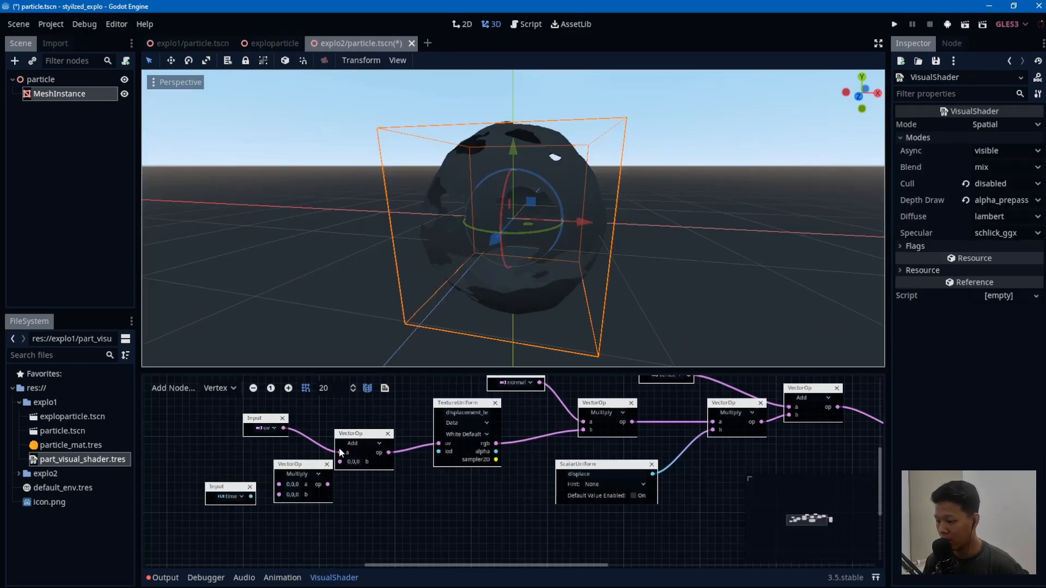
Step: Connect the time input to the new Multiply node's a input and the Multiply output to the Add node's b input
{"action": "mouse_move", "coordinate": [359, 438]}
{"action": "left_mouse_down"}
{"action": "mouse_move", "coordinate": [382, 430]}
{"action": "mouse_move", "coordinate": [363, 455]}
{"action": "left_mouse_up"}
{"action": "key", "text": "ctrl+s"}
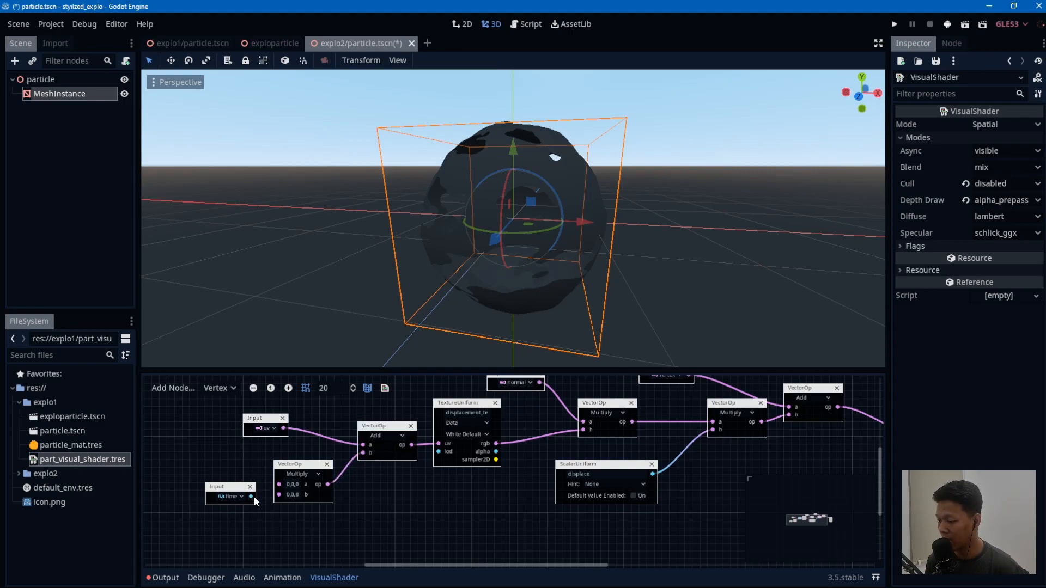
{"action": "scroll", "coordinate": [292, 494], "scroll_direction": "up", "scroll_amount": 2, "text": "ctrl"}
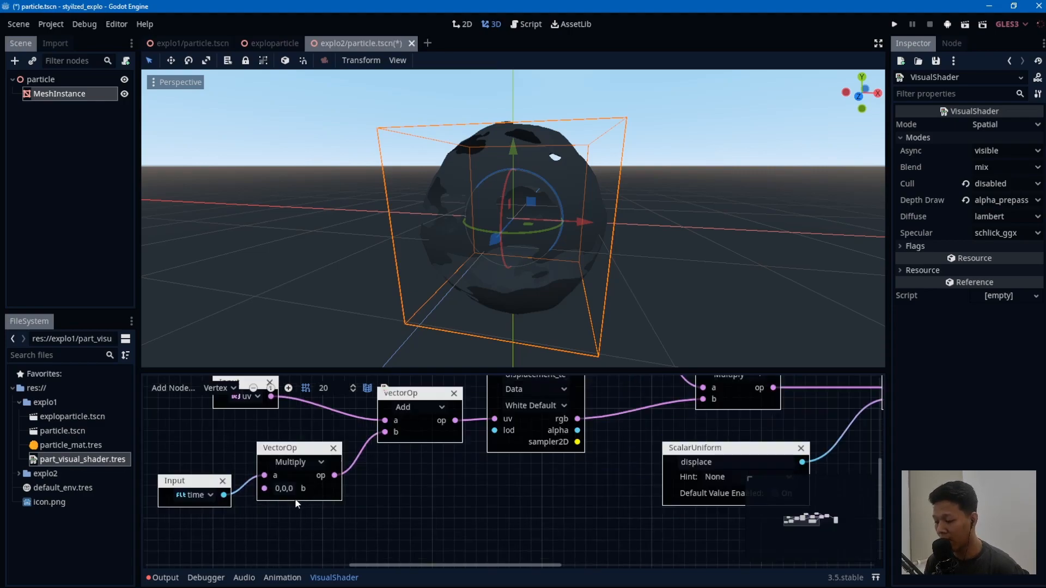
Step: Try y values of 1 and 0.5 in the b vector of the Multiply node fed by time
{"action": "middle_click_drag", "start_coordinate": [295, 497], "coordinate": [453, 493]}
{"action": "left_click", "coordinate": [458, 493]}
{"action": "key", "text": "Tab"}
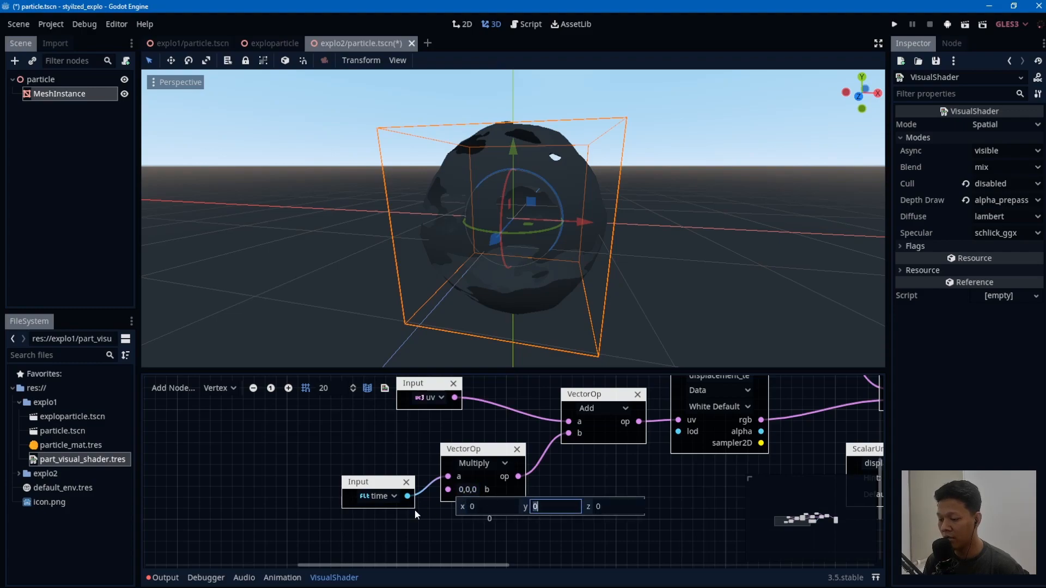
{"action": "type", "text": "1"}
{"action": "key", "text": "Return"}
{"action": "left_click", "coordinate": [462, 490]}
{"action": "key", "text": "Tab"}
{"action": "type", "text": "0.5"}
{"action": "key", "text": "Return"}
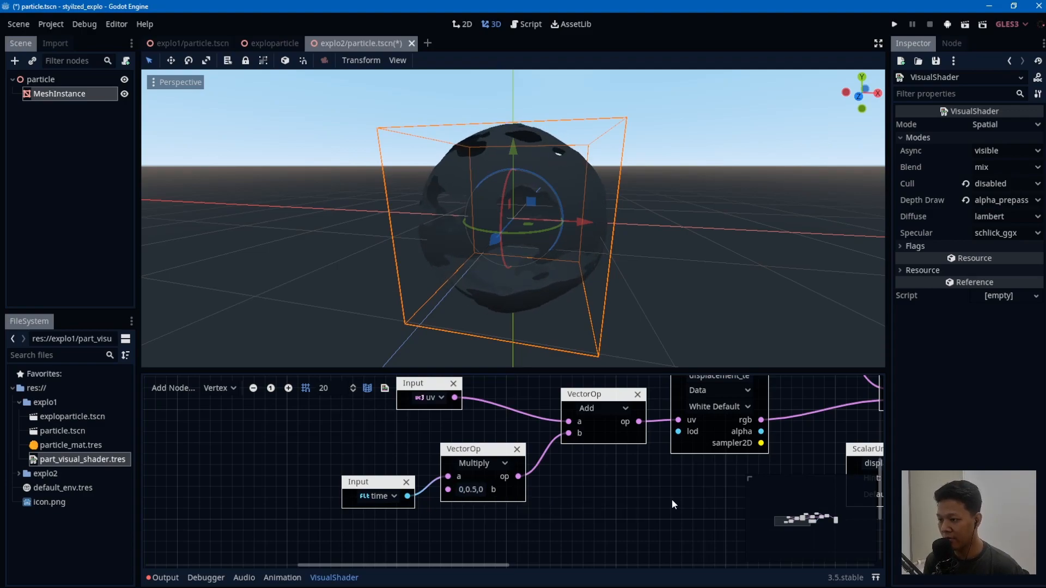
Step: Set the b vector of the Multiply node fed by time to 0,-0.5,0
{"action": "left_click", "coordinate": [471, 490]}
{"action": "key", "text": "Tab"}
{"action": "key", "text": "Return"}
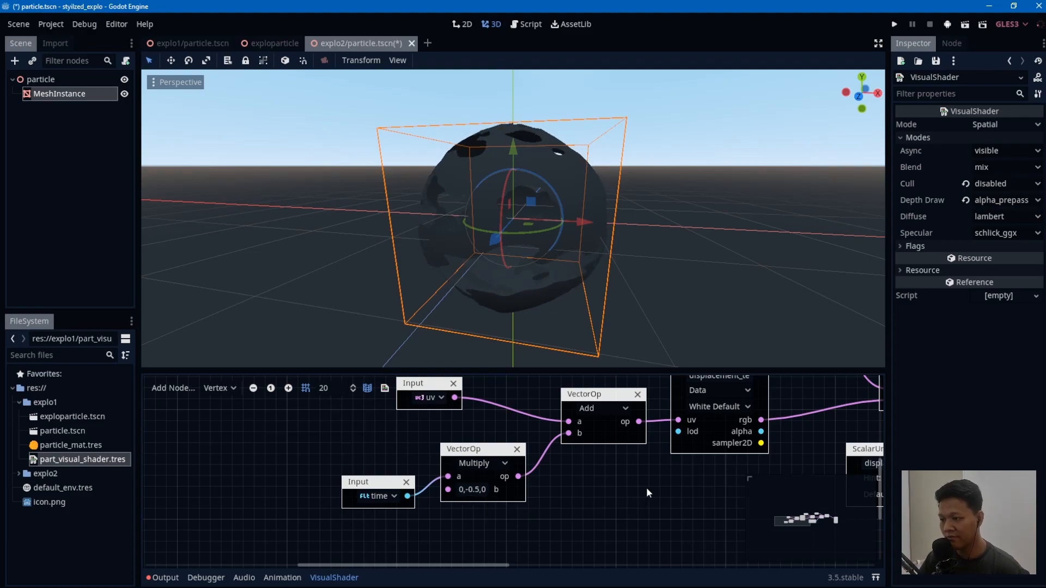
{"action": "scroll", "coordinate": [539, 219], "scroll_direction": "up", "scroll_amount": 2}
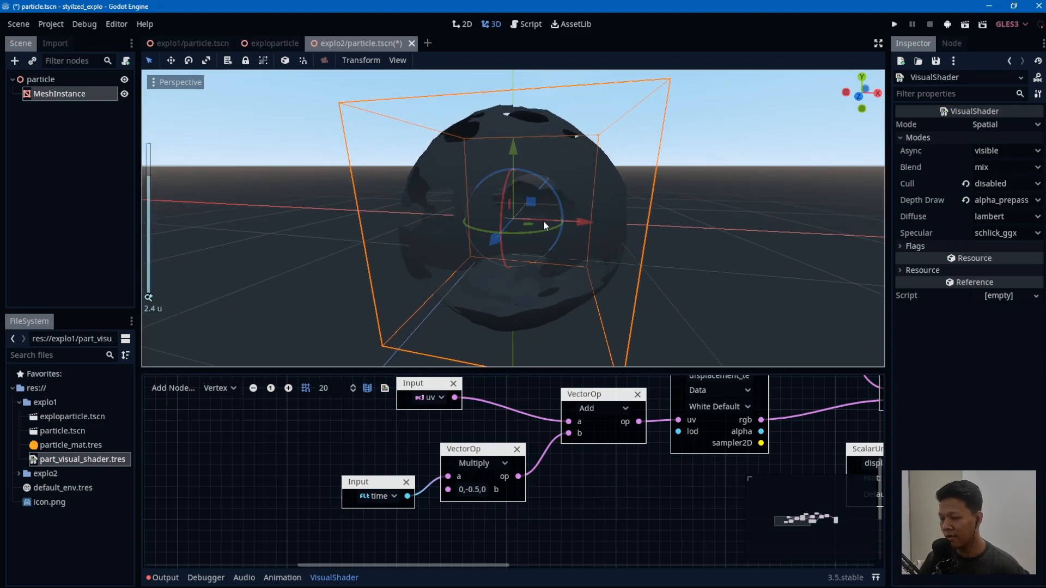
{"action": "scroll", "coordinate": [676, 463], "scroll_direction": "down", "scroll_amount": 2, "text": "ctrl"}
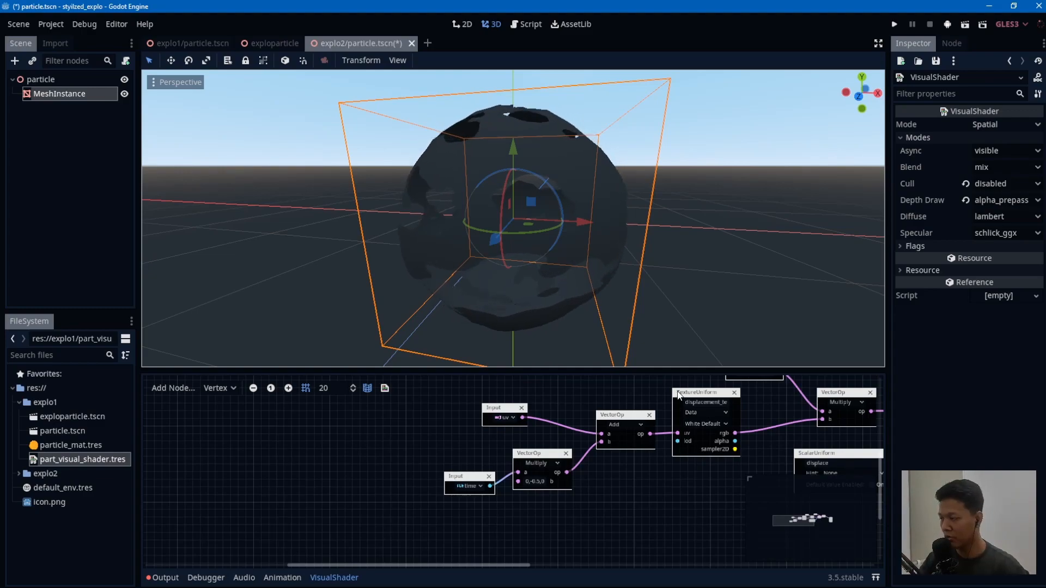
{"action": "middle_click_drag", "start_coordinate": [691, 442], "coordinate": [346, 474]}
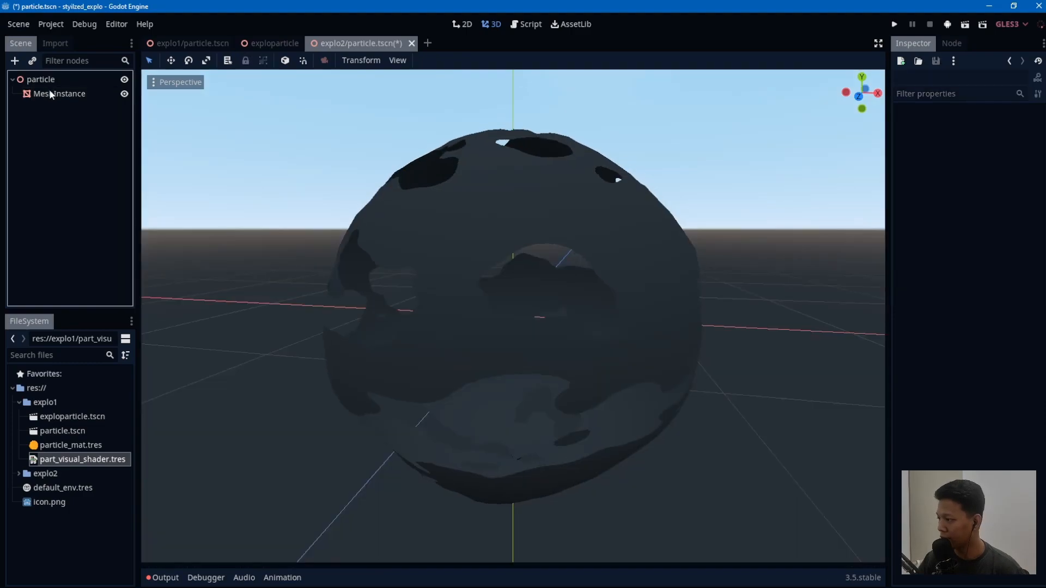
Step: Examine the animated displacement on the explo2 particle's mesh, and look at the exploparticle scene for reference
{"action": "left_click", "coordinate": [52, 94]}
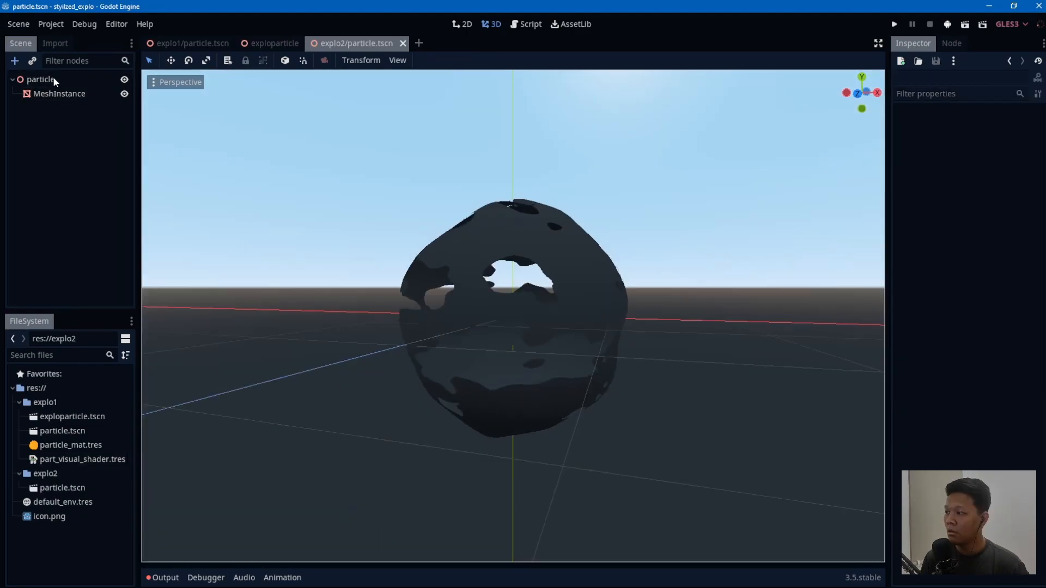
{"action": "left_click", "coordinate": [55, 80]}
{"action": "left_click", "coordinate": [434, 168]}
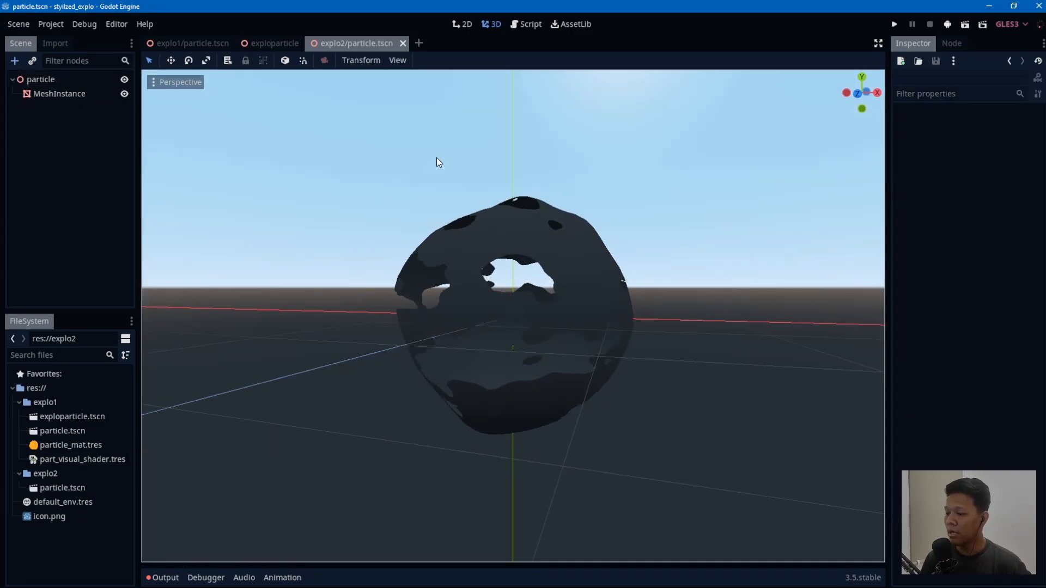
{"action": "left_click", "coordinate": [91, 92]}
{"action": "left_click", "coordinate": [93, 82]}
{"action": "left_click", "coordinate": [84, 96]}
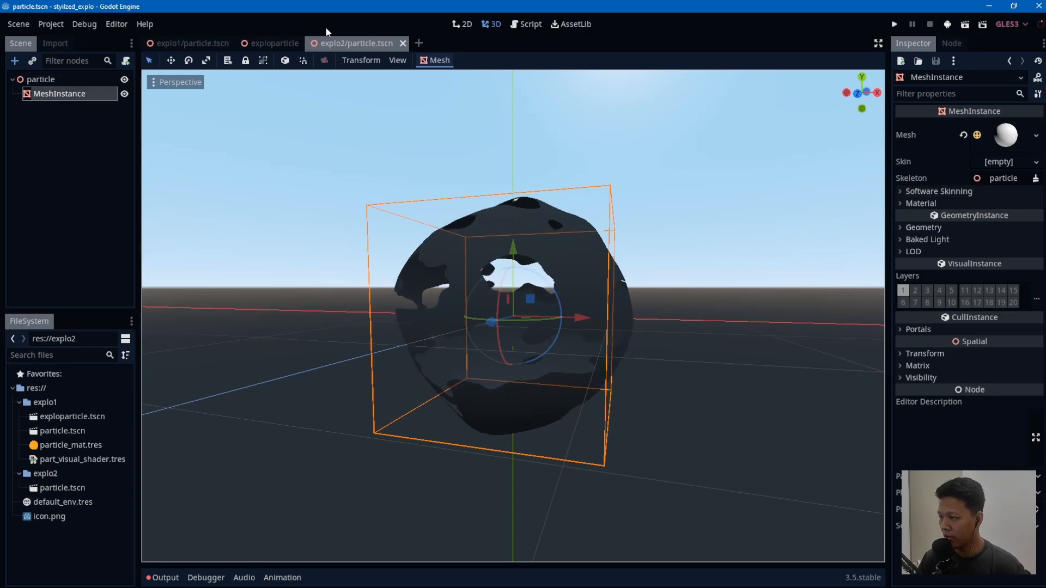
{"action": "left_click", "coordinate": [272, 43]}
{"action": "left_click", "coordinate": [392, 42]}
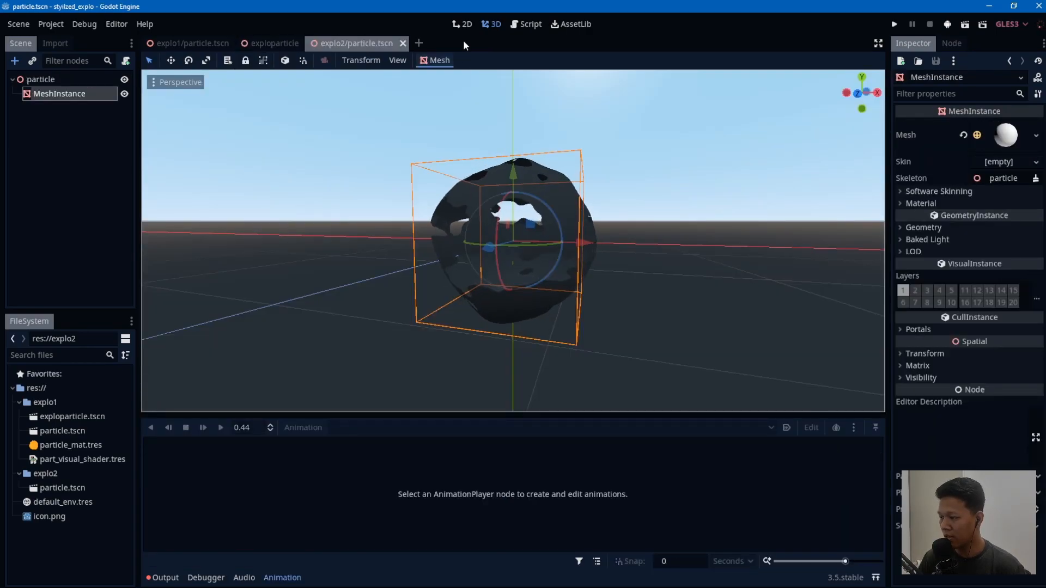
Step: Create a new 3D scene and name its root node part_system
{"action": "left_click", "coordinate": [418, 43]}
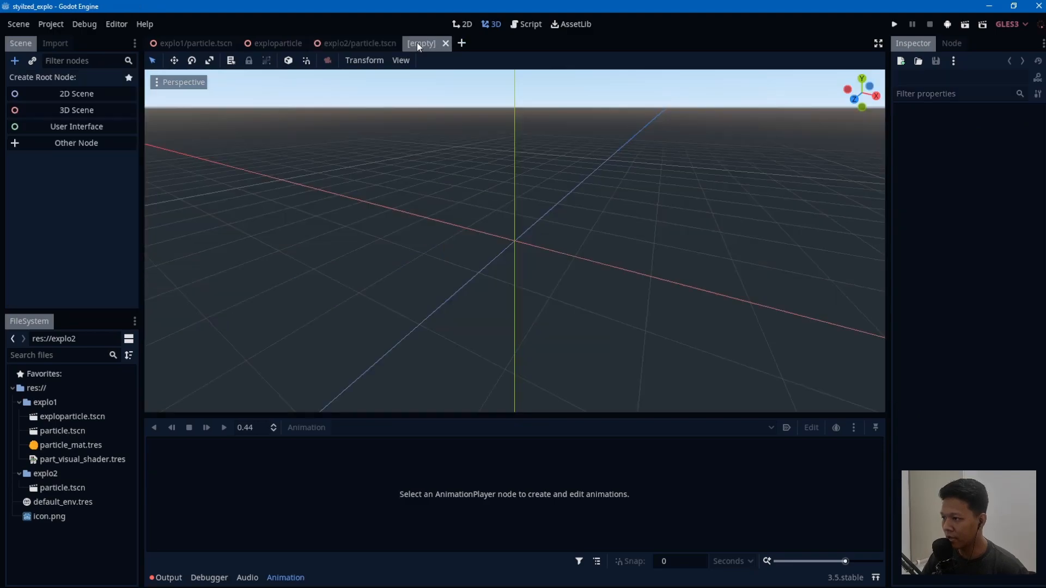
{"action": "left_click", "coordinate": [50, 109]}
{"action": "double_click", "coordinate": [55, 80]}
{"action": "type", "text": "pa"}
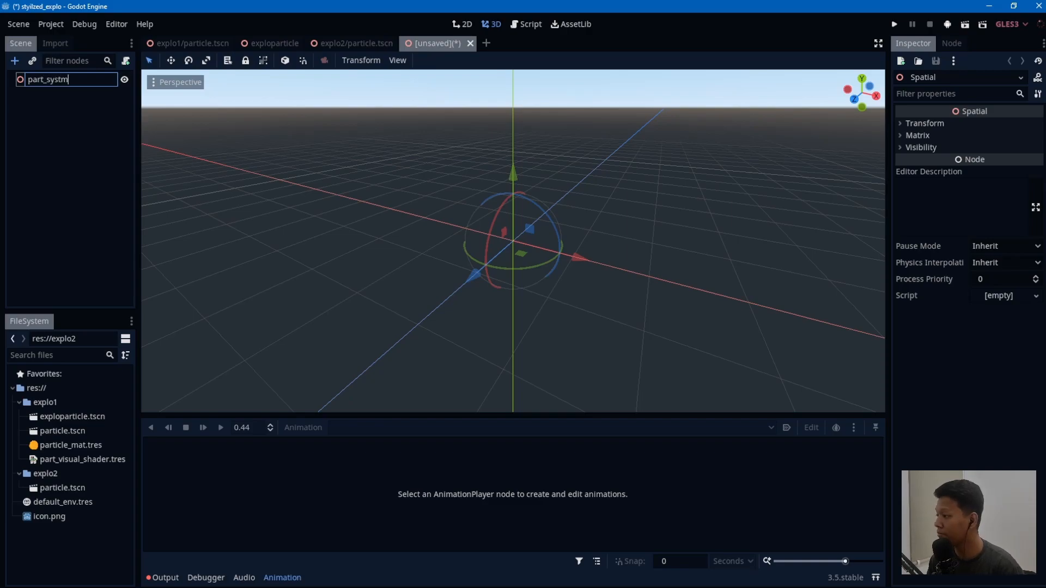
{"action": "type", "text": "rt_system"}
{"action": "key", "text": "Return"}
Step: Save the new scene as part_system.tscn in the res://explo2 folder
{"action": "left_click", "coordinate": [73, 156]}
{"action": "key", "text": "ctrl+s"}
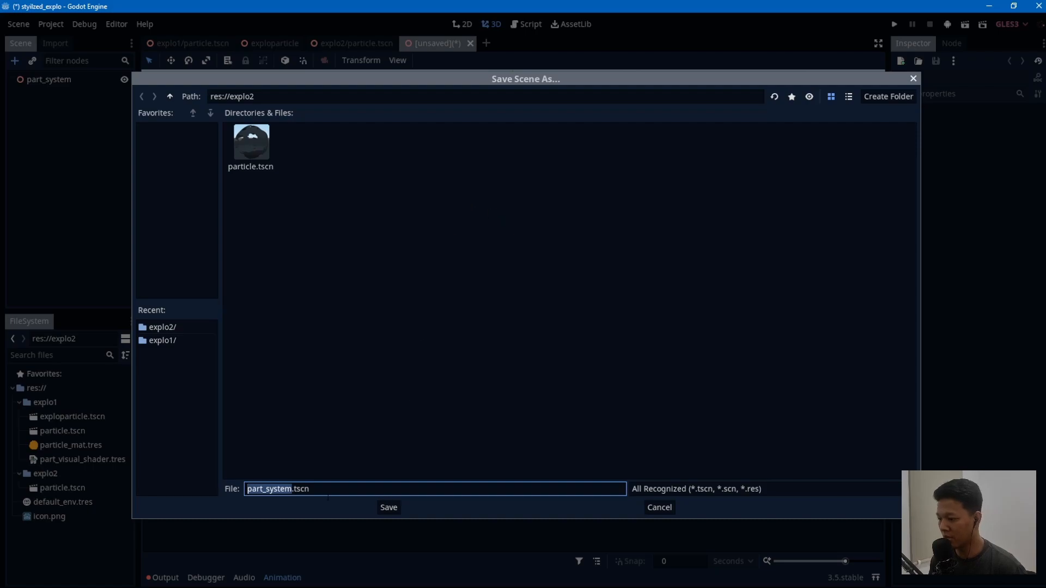
{"action": "left_click", "coordinate": [386, 507]}
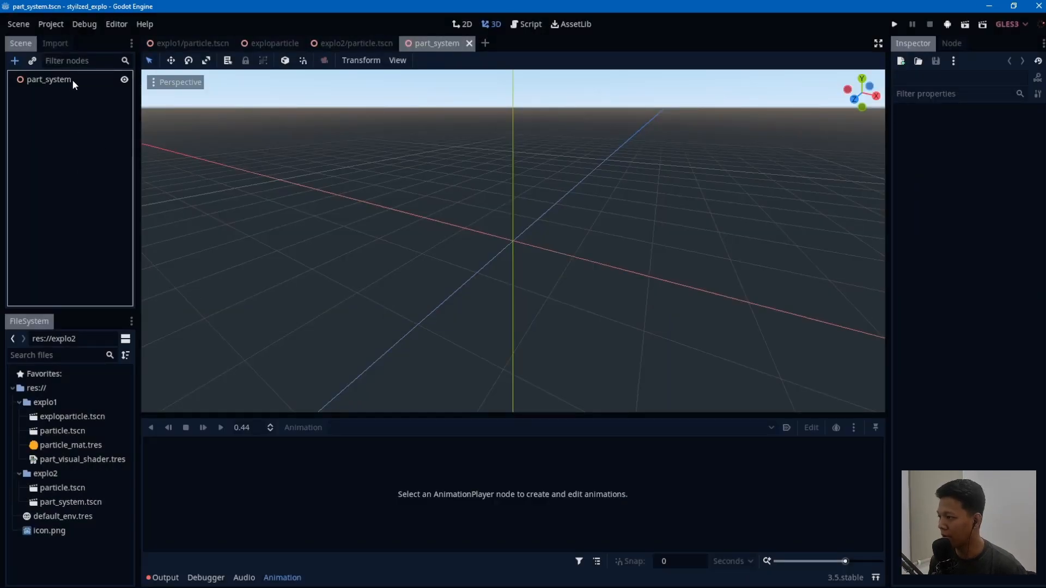
Step: Add a 3D Particles node as a child of the part_system root node
{"action": "left_click", "coordinate": [73, 82]}
{"action": "key", "text": "ctrl+a"}
{"action": "left_click", "coordinate": [457, 258]}
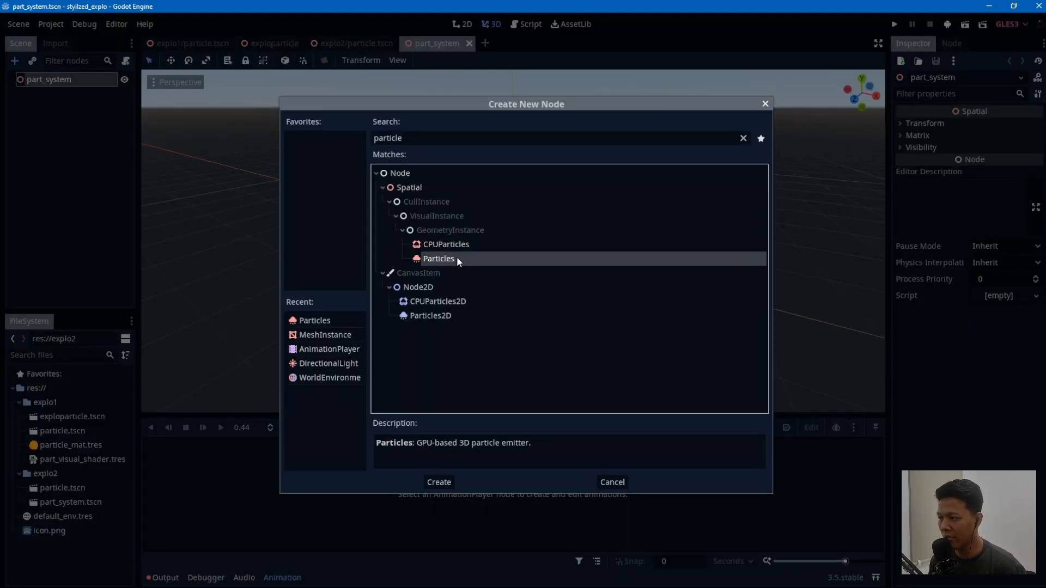
{"action": "double_click", "coordinate": [447, 258]}
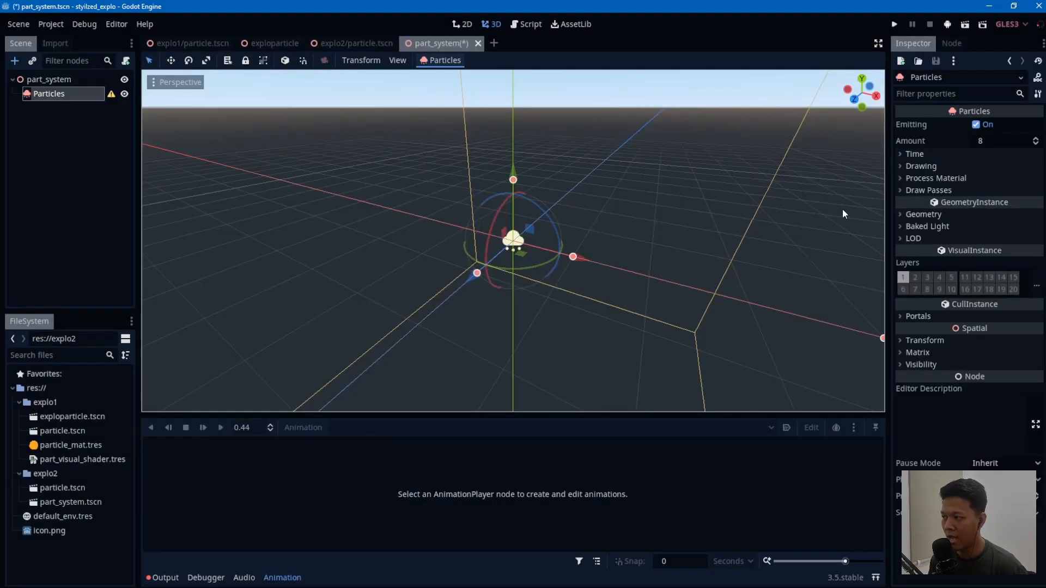
Step: Assign a new ParticlesMaterial as the Particles node's process material
{"action": "left_click", "coordinate": [942, 179]}
{"action": "left_click", "coordinate": [1009, 193]}
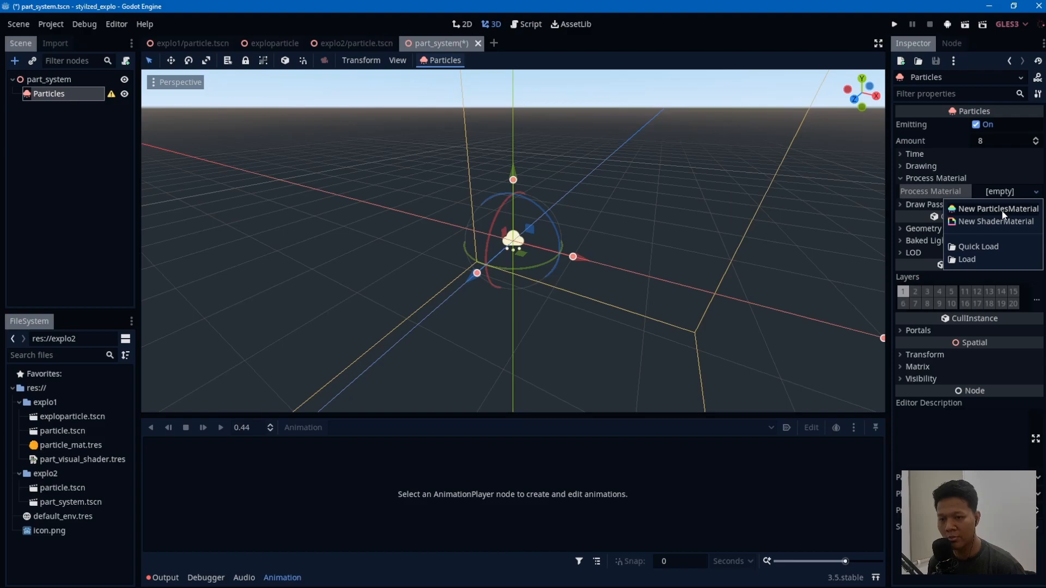
{"action": "left_click", "coordinate": [1001, 210]}
{"action": "left_click", "coordinate": [1002, 190]}
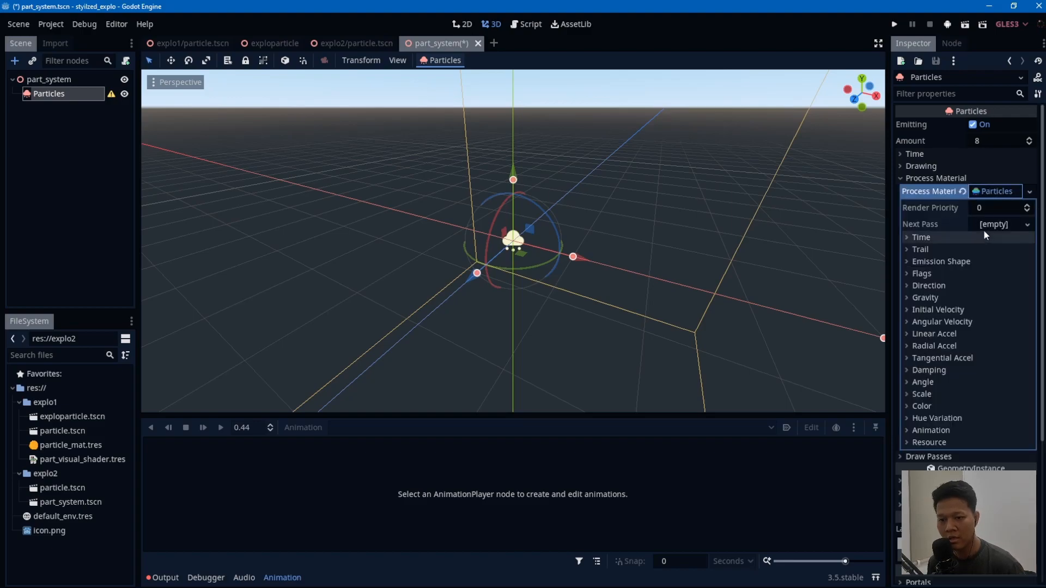
{"action": "left_click", "coordinate": [984, 195]}
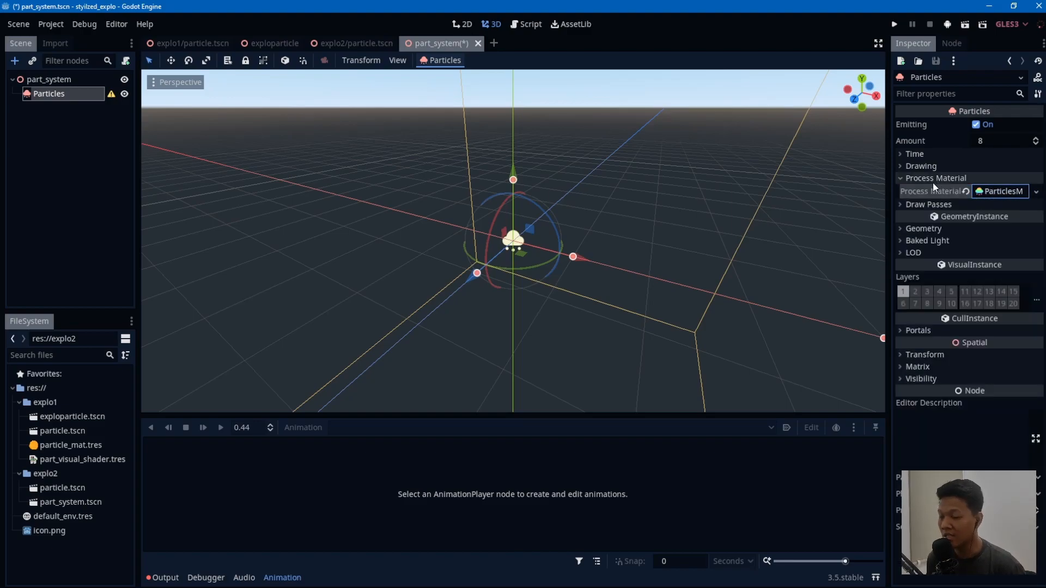
Step: Assign a new SphereMesh to draw pass 1 of the Particles node
{"action": "scroll", "coordinate": [881, 233], "scroll_direction": "up", "scroll_amount": 2}
{"action": "left_click", "coordinate": [962, 205]}
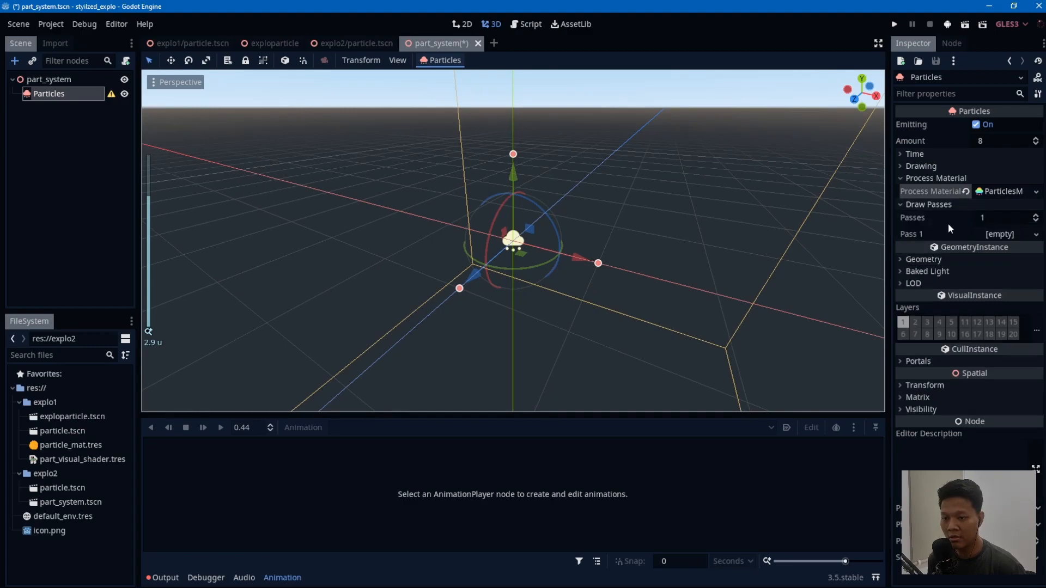
{"action": "left_click", "coordinate": [995, 235]}
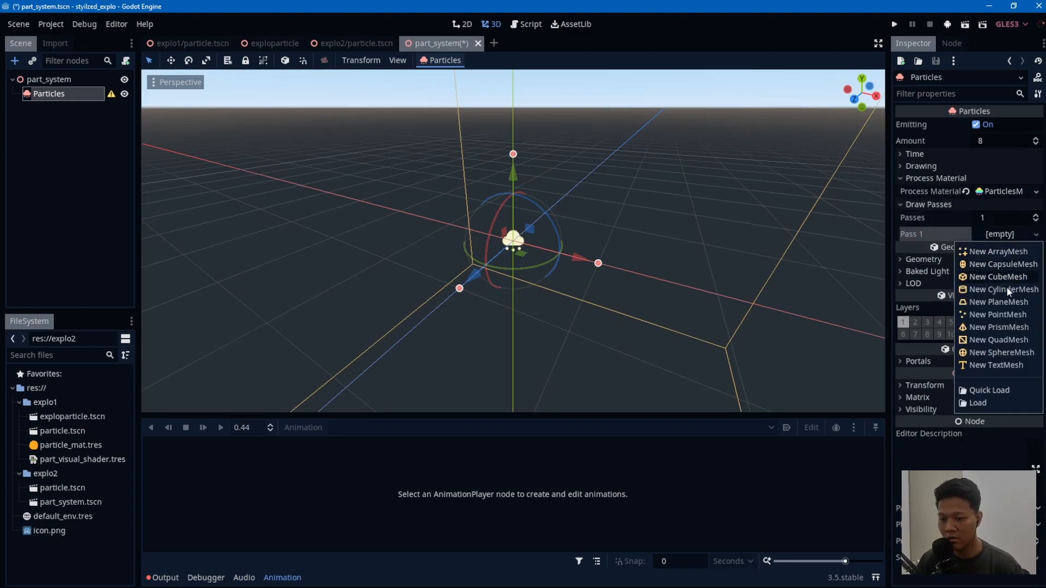
{"action": "left_click", "coordinate": [993, 355]}
{"action": "scroll", "coordinate": [597, 243], "scroll_direction": "down", "scroll_amount": 2}
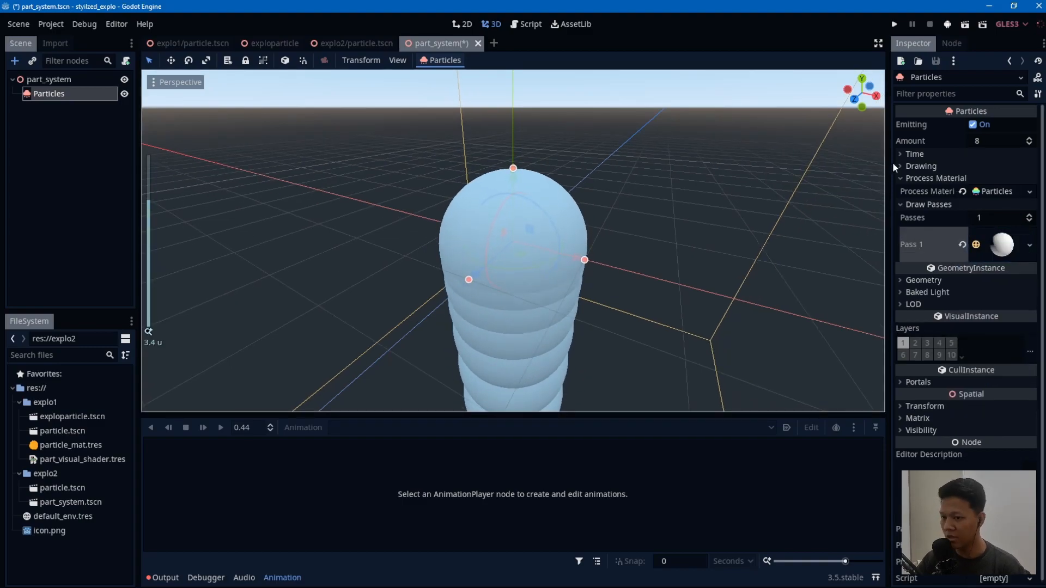
Step: Set the Particles node's explosiveness to 0.95 in its time settings
{"action": "left_click", "coordinate": [998, 191]}
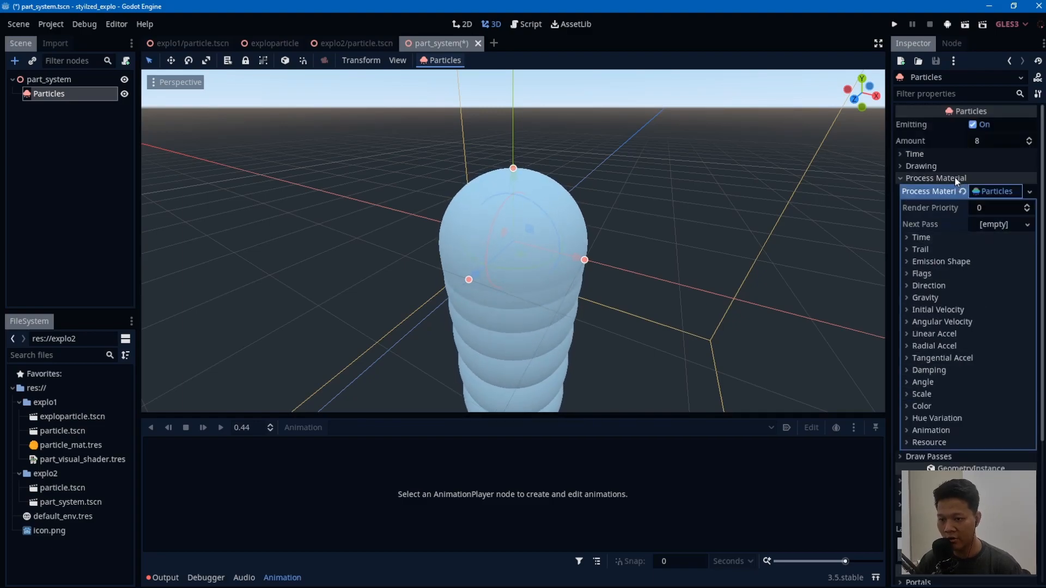
{"action": "left_click", "coordinate": [926, 156]}
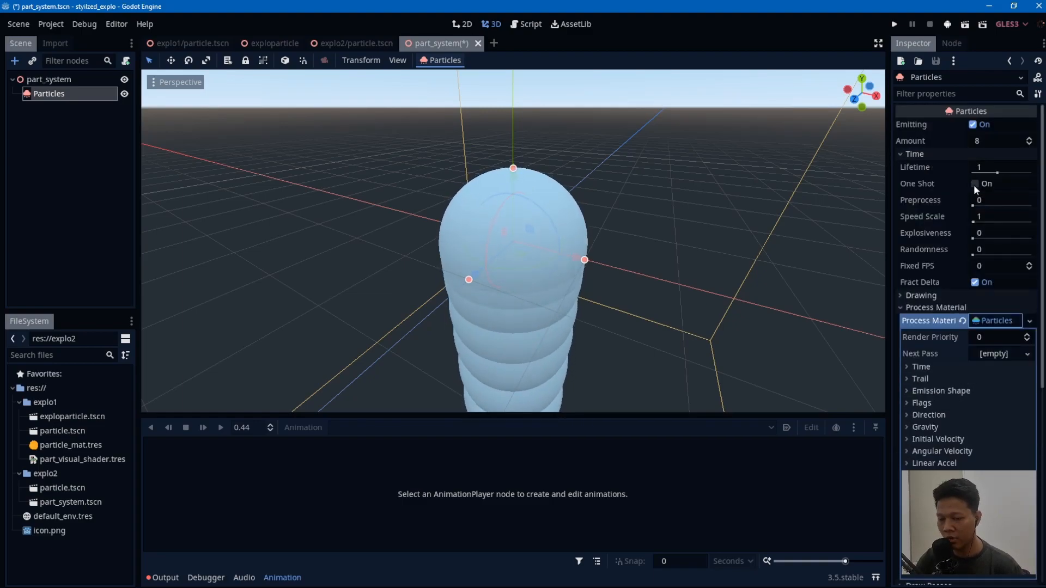
{"action": "left_click", "coordinate": [986, 233]}
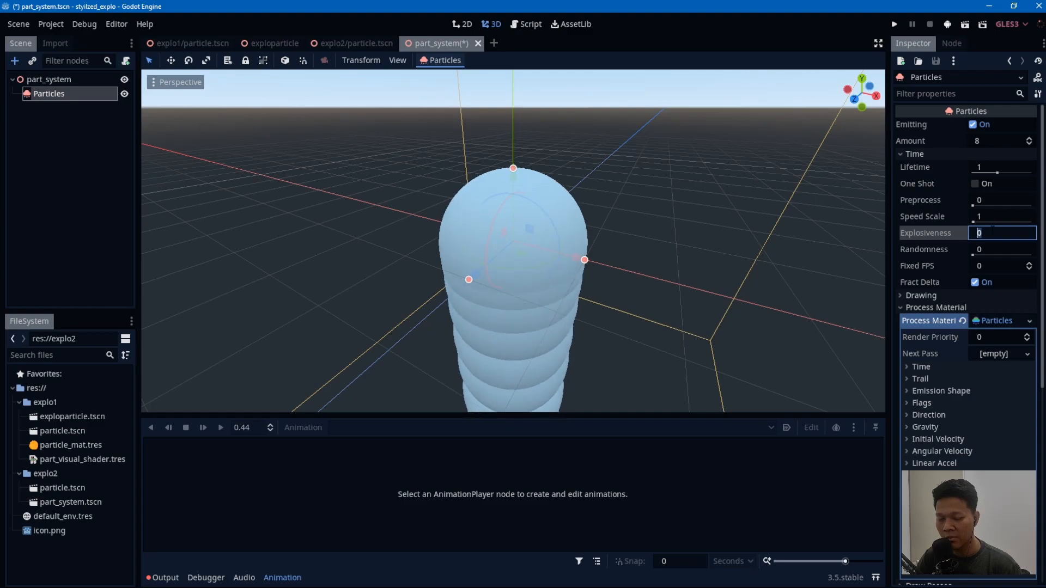
{"action": "type", "text": "1"}
{"action": "key", "text": "Return"}
{"action": "type", "text": ".95"}
{"action": "key", "text": "Return"}
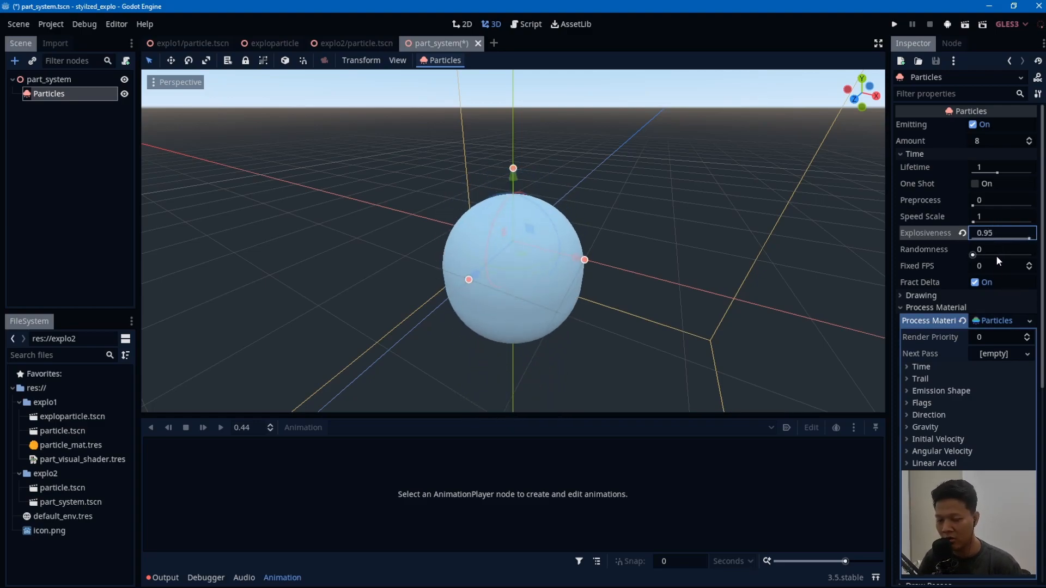
Step: Set the number of emitted particles to 32
{"action": "scroll", "coordinate": [959, 344], "scroll_direction": "down", "scroll_amount": 5}
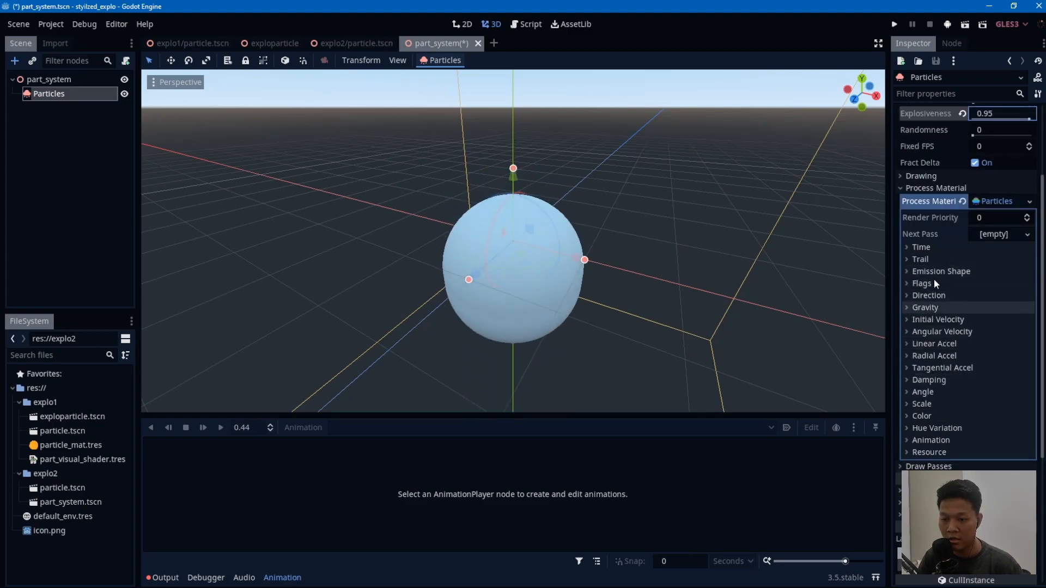
{"action": "scroll", "coordinate": [942, 188], "scroll_direction": "up", "scroll_amount": 5}
{"action": "left_click", "coordinate": [984, 140]}
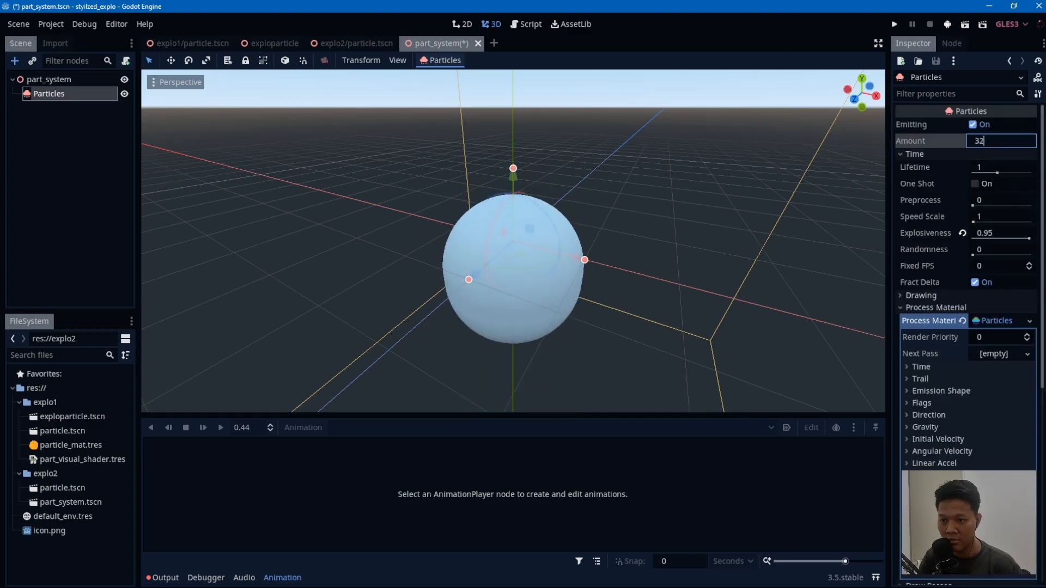
Step: Set the emission shape of the process material to Sphere
{"action": "scroll", "coordinate": [942, 381], "scroll_direction": "down", "scroll_amount": 3}
{"action": "left_click", "coordinate": [926, 365]}
{"action": "left_click", "coordinate": [968, 391]}
{"action": "left_click", "coordinate": [927, 366]}
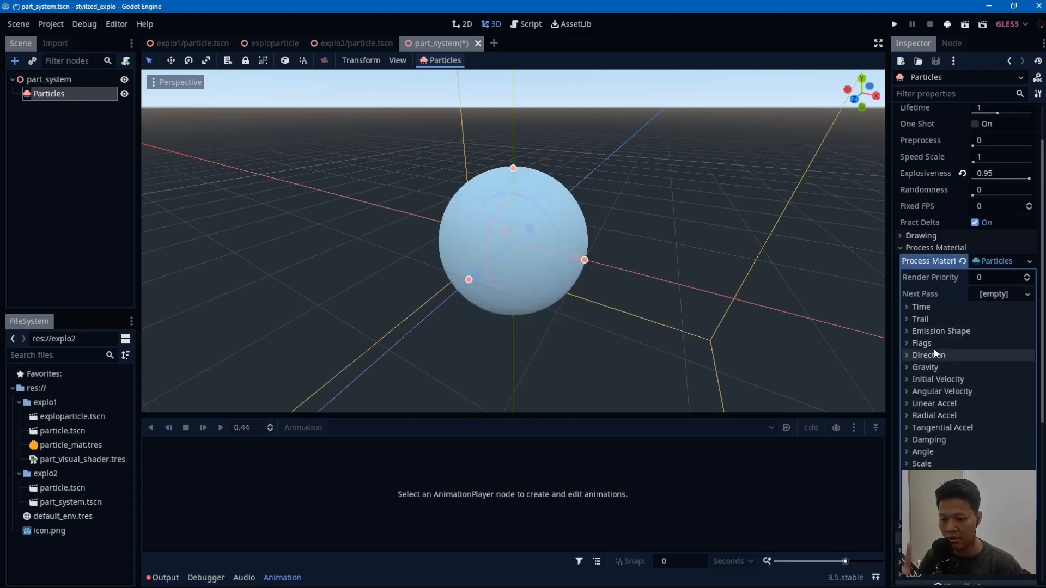
{"action": "left_click", "coordinate": [948, 332]}
{"action": "left_click", "coordinate": [989, 345]}
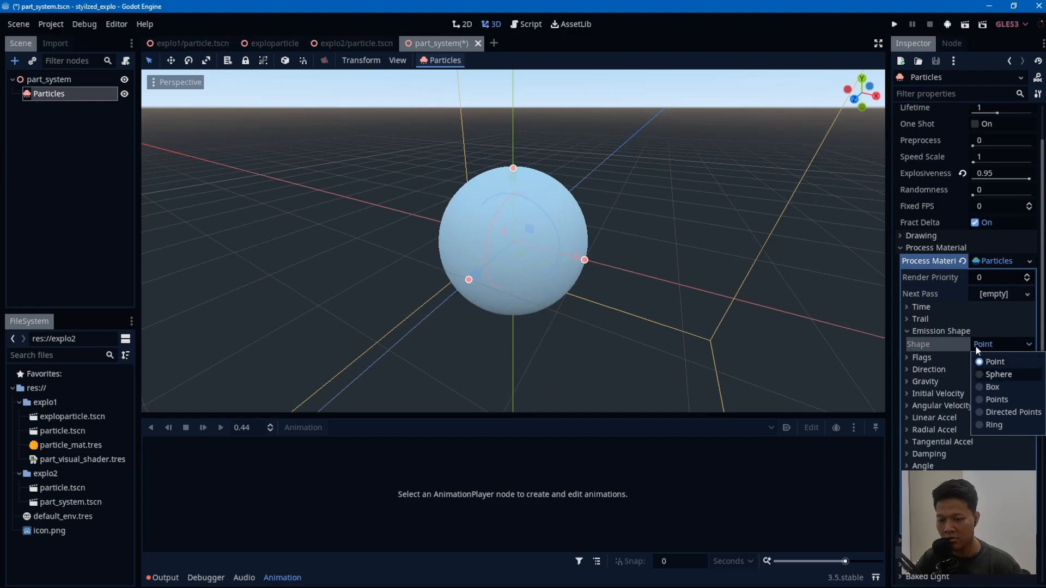
{"action": "left_click", "coordinate": [996, 374]}
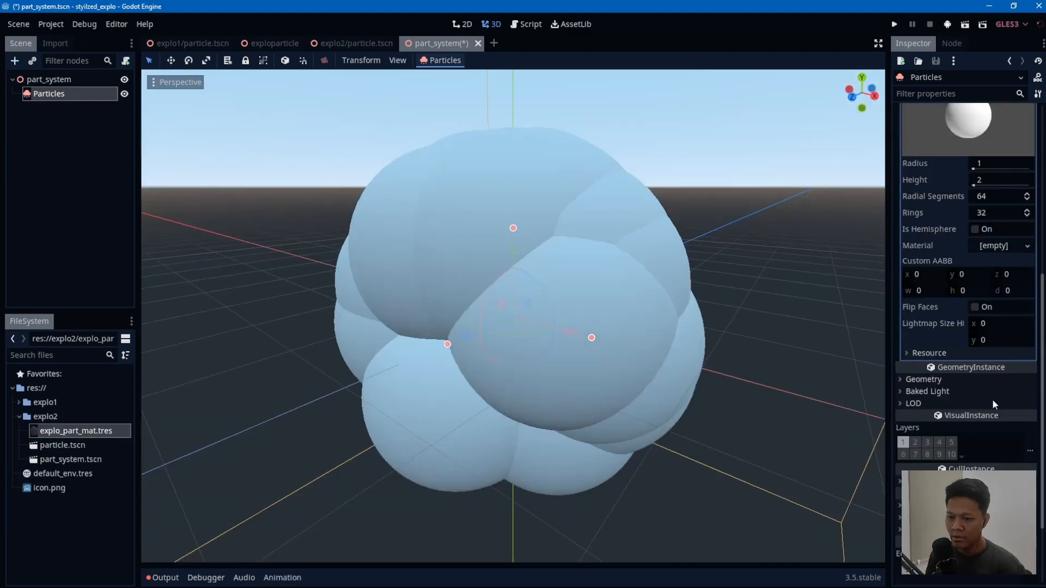
Step: Expand the Pass 1 sphere mesh's properties to reach its empty material slot
{"action": "scroll", "coordinate": [991, 399], "scroll_direction": "up", "scroll_amount": 5}
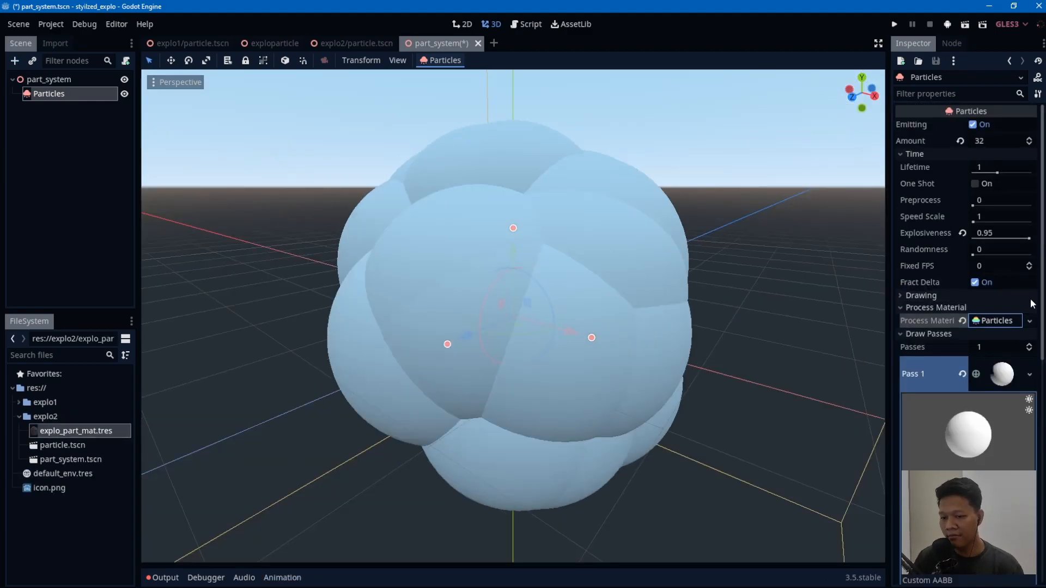
{"action": "left_click", "coordinate": [1001, 373]}
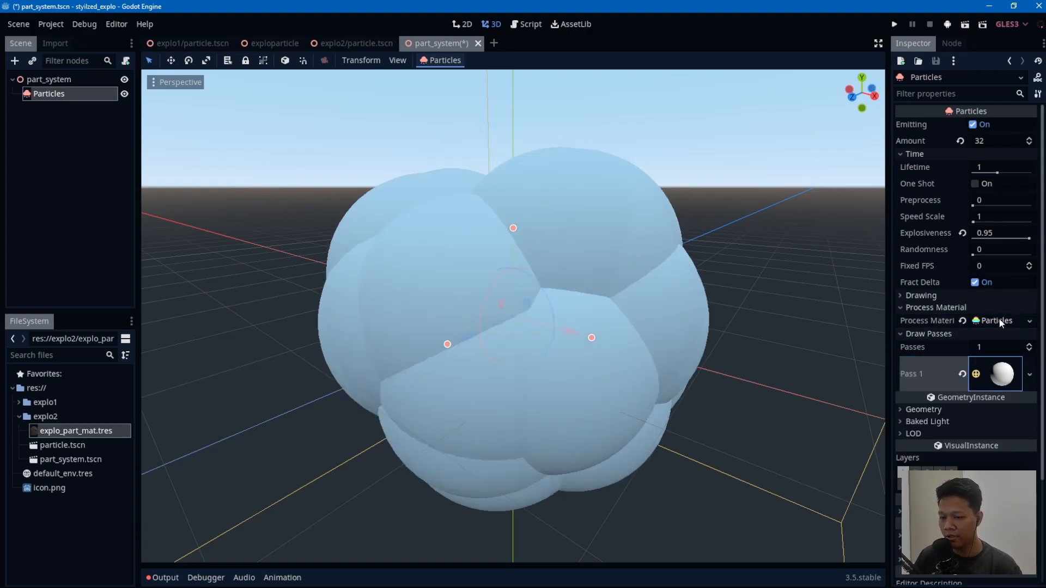
{"action": "left_click", "coordinate": [976, 374]}
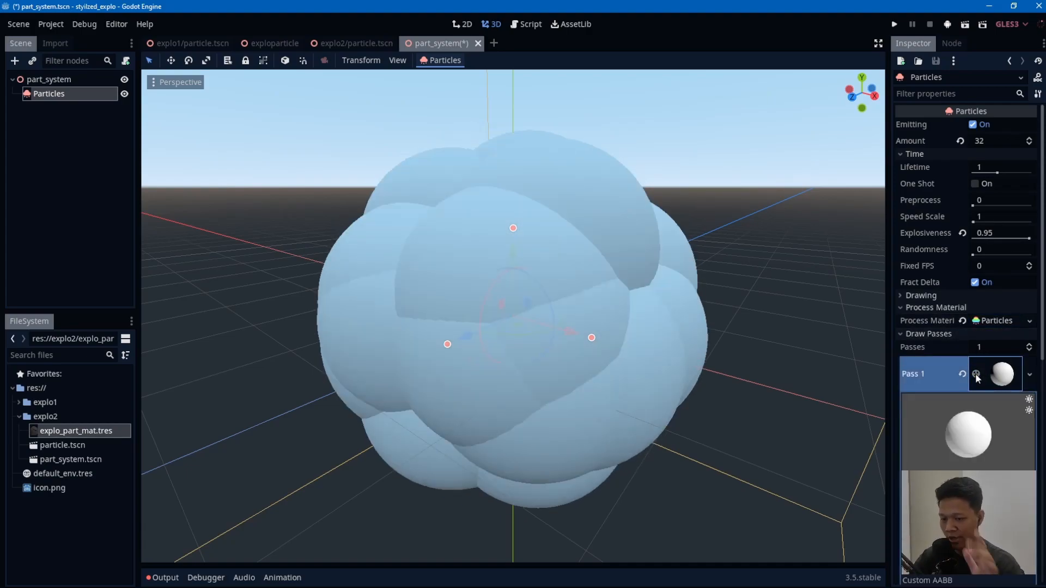
{"action": "scroll", "coordinate": [952, 364], "scroll_direction": "down", "scroll_amount": 5}
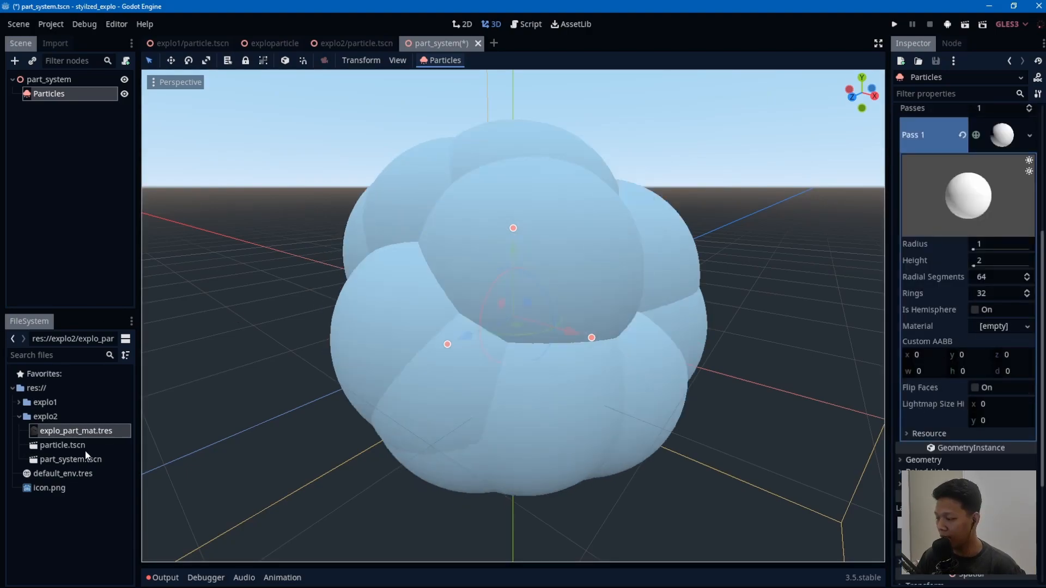
{"action": "mouse_move", "coordinate": [81, 429]}
{"action": "left_mouse_down"}
{"action": "mouse_move", "coordinate": [769, 422]}
{"action": "mouse_move", "coordinate": [1006, 346]}
{"action": "mouse_move", "coordinate": [1009, 329]}
{"action": "mouse_move", "coordinate": [26, 432]}
{"action": "mouse_move", "coordinate": [97, 432]}
{"action": "left_mouse_up"}
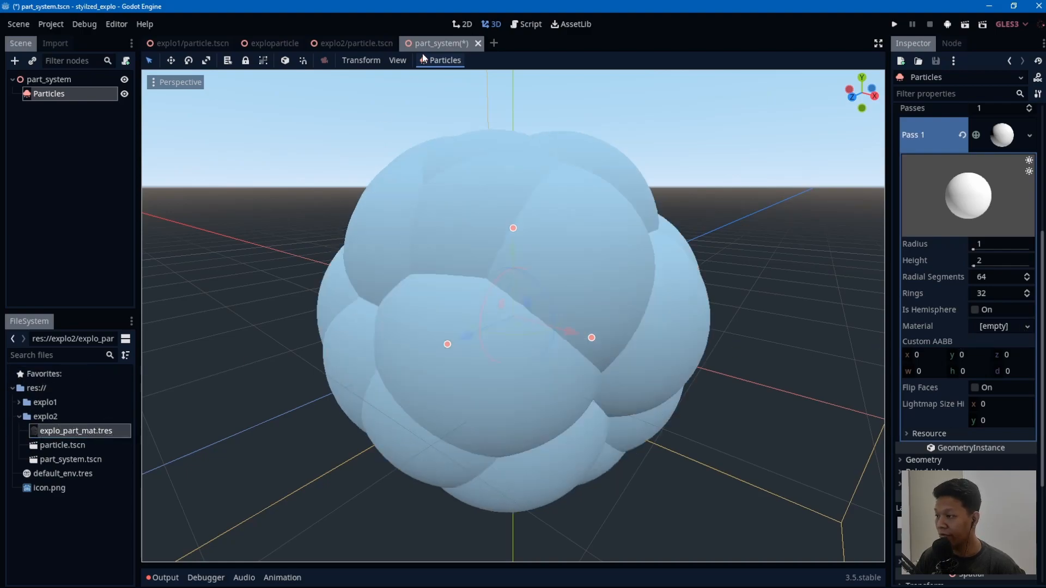
Step: Copy the MeshInstance's material in the explo2/particle scene and return to the part_system scene
{"action": "left_click", "coordinate": [392, 47]}
{"action": "left_click", "coordinate": [1036, 228]}
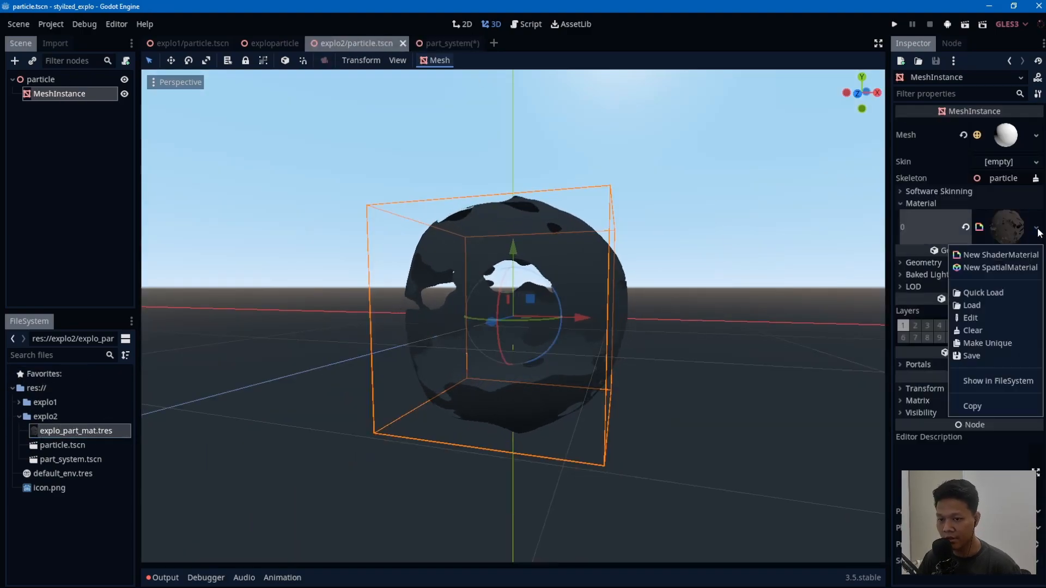
{"action": "left_click", "coordinate": [970, 405]}
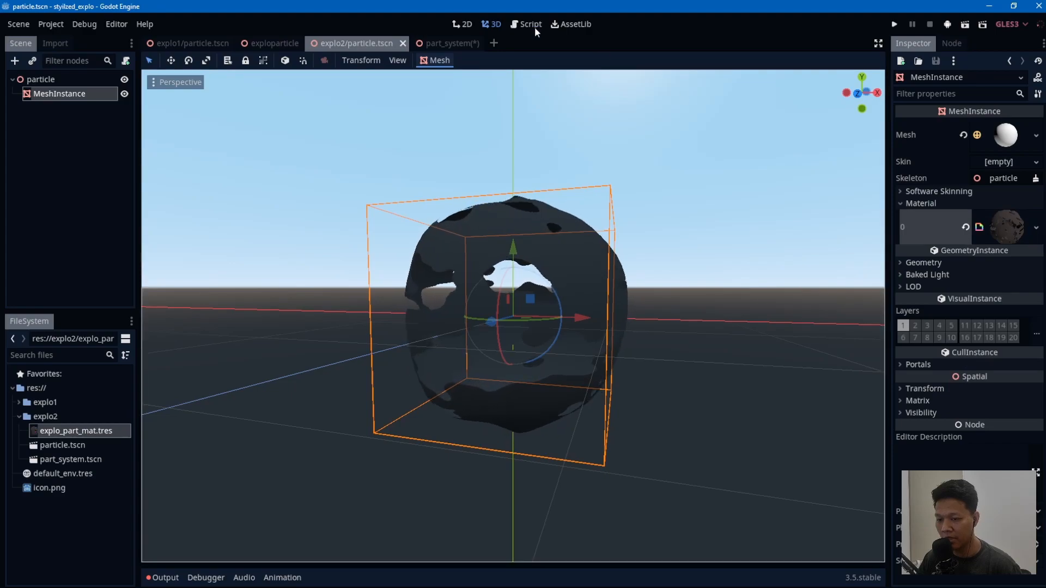
{"action": "left_click", "coordinate": [440, 44]}
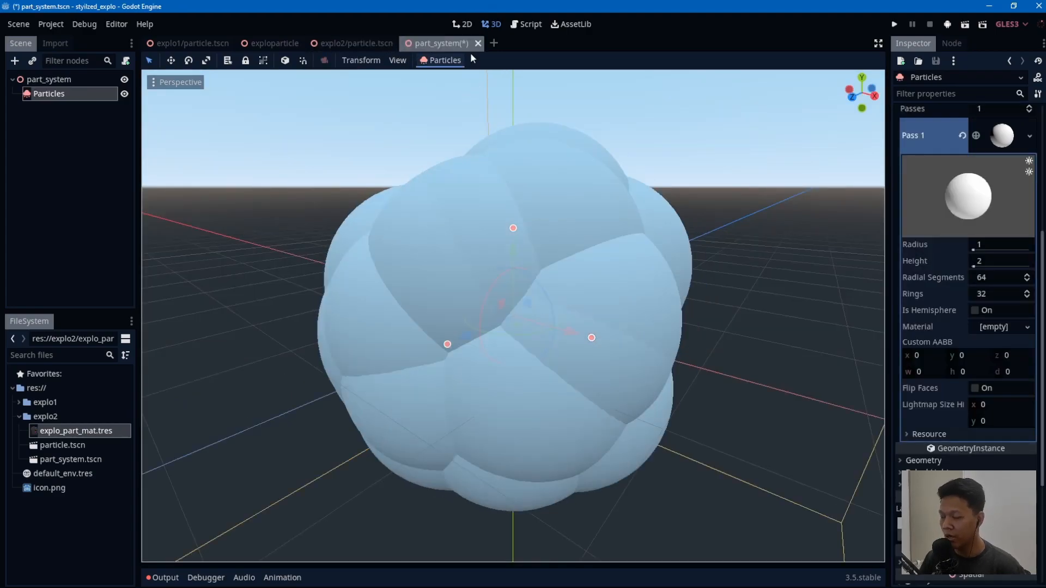
Step: Save the part_system scene and assign explo_part_mat.tres as the Pass 1 sphere mesh's material
{"action": "key", "text": "ctrl+s"}
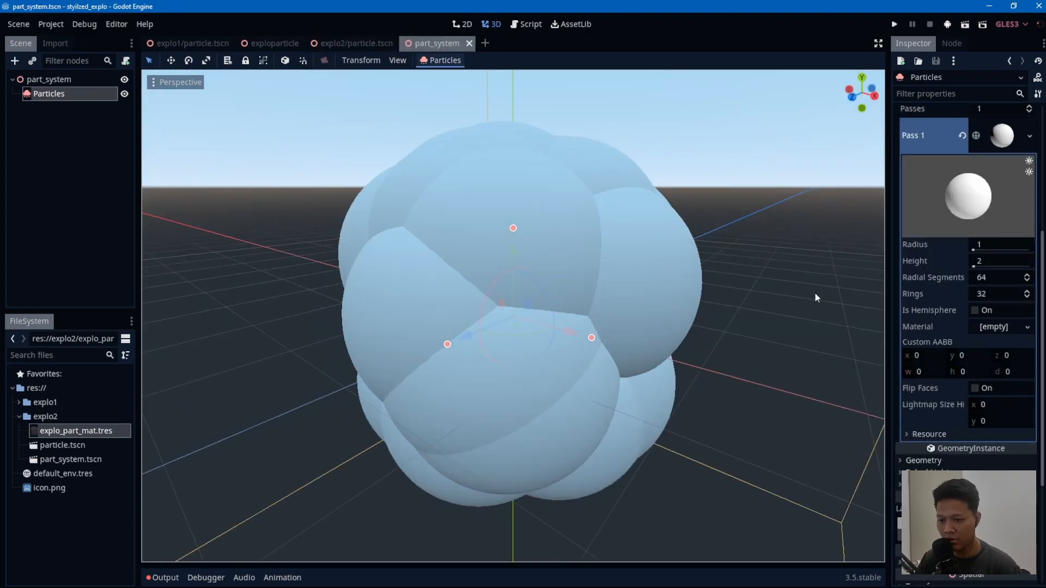
{"action": "left_click_drag", "start_coordinate": [87, 431], "coordinate": [997, 327]}
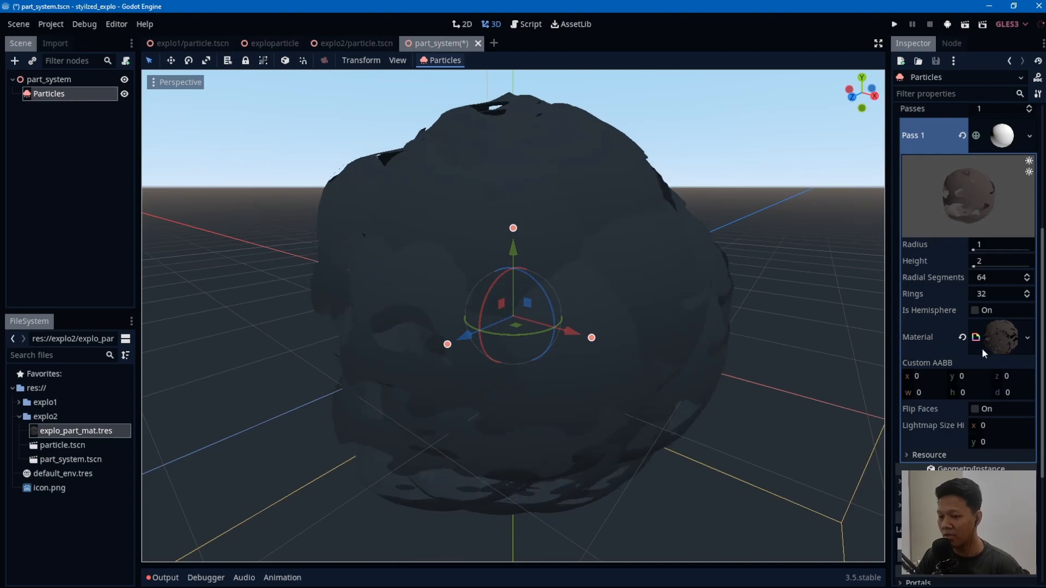
Step: Open the visual shader of the Pass 1 mesh's material and switch its graph to the Fragment stage
{"action": "scroll", "coordinate": [983, 349], "scroll_direction": "up", "scroll_amount": 5}
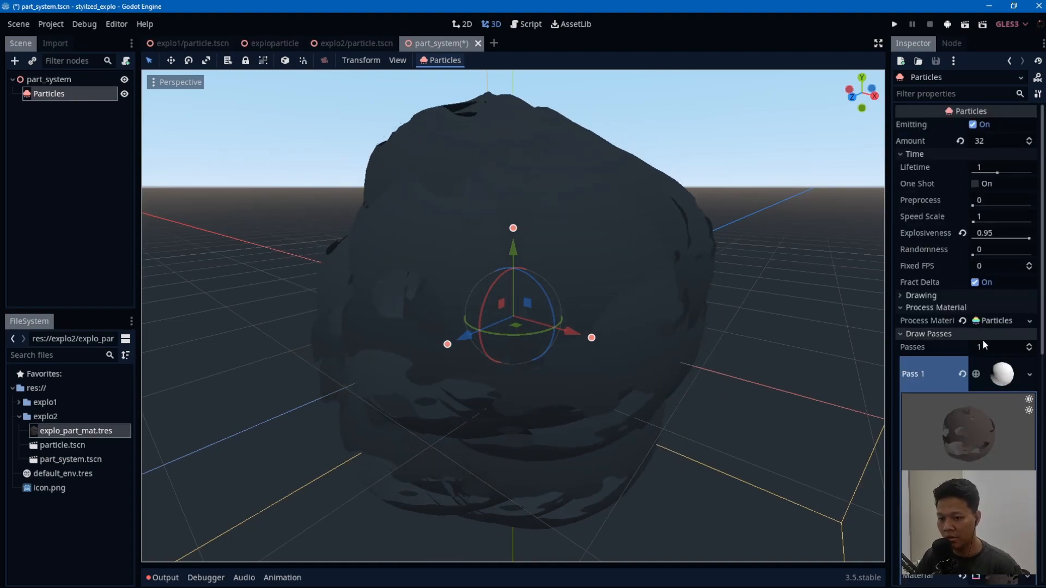
{"action": "scroll", "coordinate": [1011, 357], "scroll_direction": "down", "scroll_amount": 3}
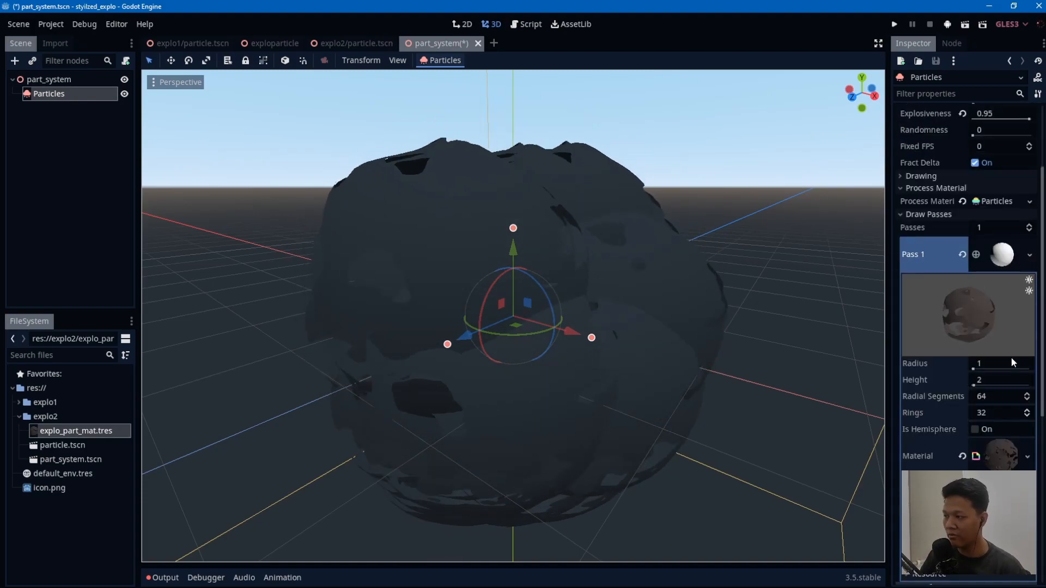
{"action": "scroll", "coordinate": [1011, 357], "scroll_direction": "down", "scroll_amount": 1}
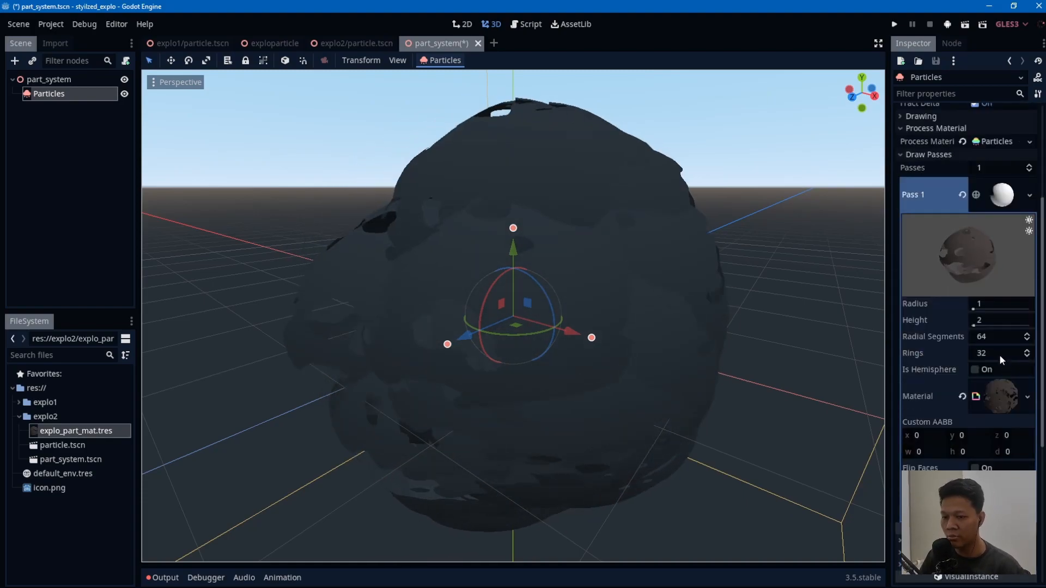
{"action": "left_click", "coordinate": [986, 397]}
{"action": "left_click", "coordinate": [975, 206]}
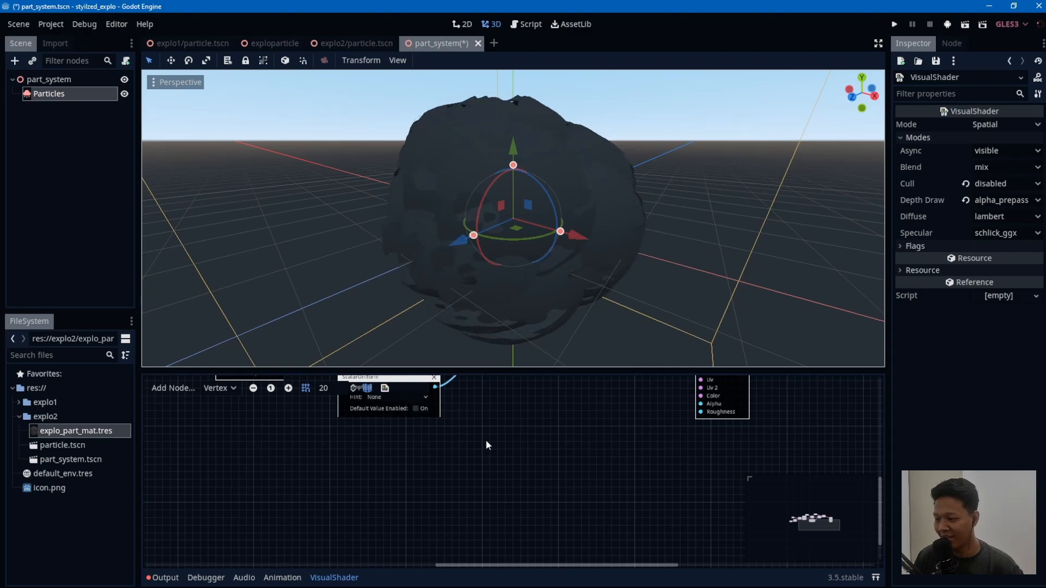
{"action": "scroll", "coordinate": [486, 442], "scroll_direction": "down", "scroll_amount": 2}
{"action": "scroll", "coordinate": [492, 420], "scroll_direction": "up", "scroll_amount": 2}
{"action": "middle_click_drag", "start_coordinate": [466, 429], "coordinate": [581, 490]}
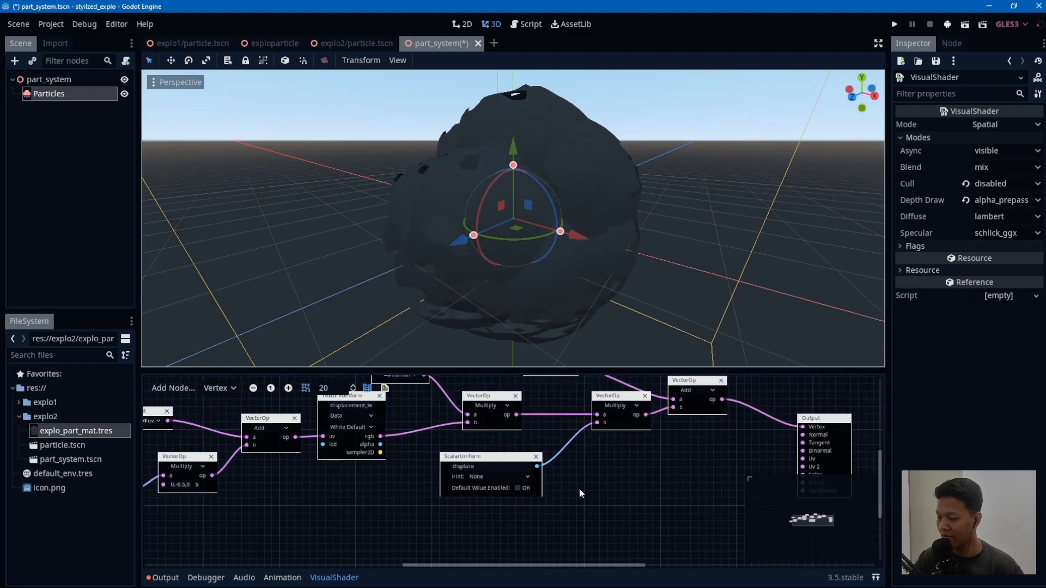
{"action": "left_click", "coordinate": [219, 388]}
{"action": "left_click", "coordinate": [206, 418]}
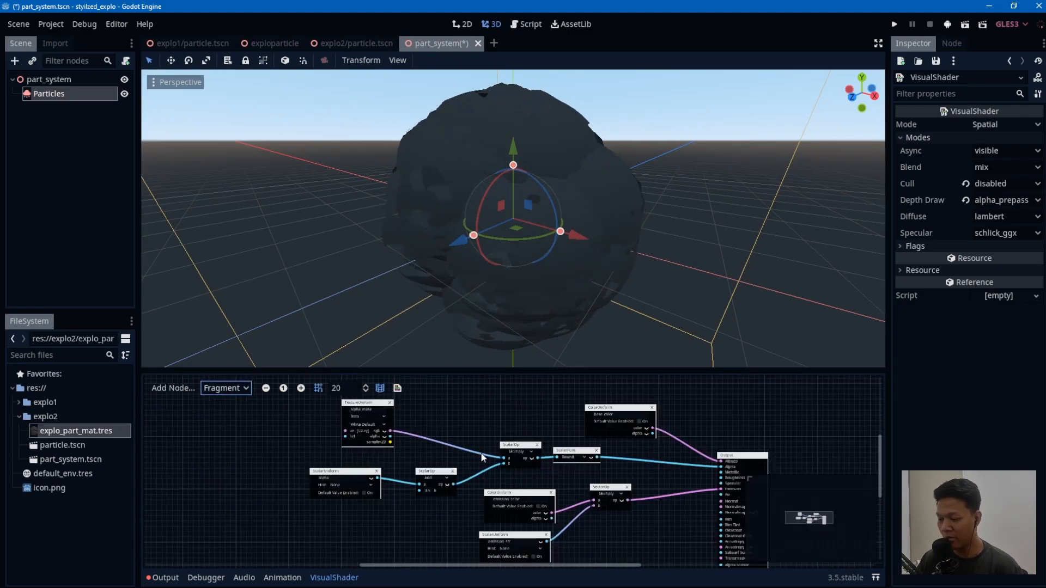
Step: Shift the alpha ScalarUniform node further from the Add node and create an alpha Input node in the fragment graph
{"action": "scroll", "coordinate": [571, 433], "scroll_direction": "up", "scroll_amount": 3, "text": "ctrl"}
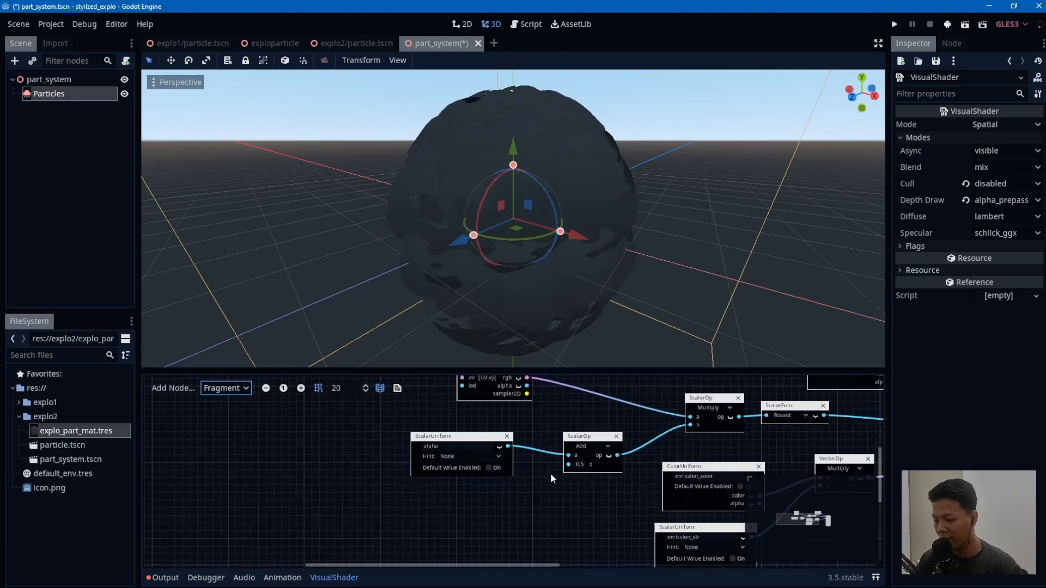
{"action": "scroll", "coordinate": [544, 472], "scroll_direction": "right", "scroll_amount": 3, "text": "shift"}
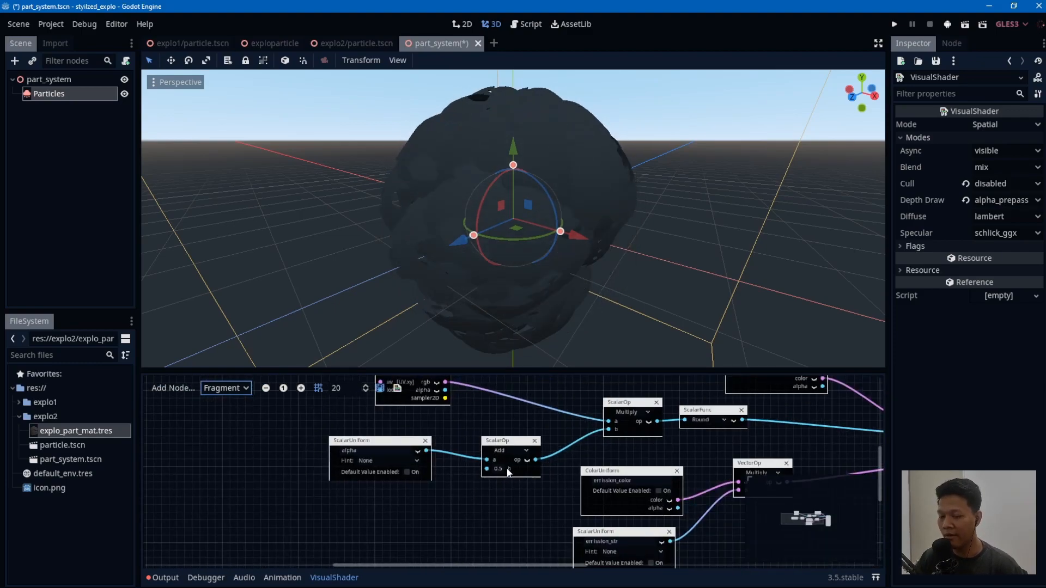
{"action": "left_click_drag", "start_coordinate": [328, 447], "coordinate": [268, 446]}
{"action": "right_click", "coordinate": [450, 492]}
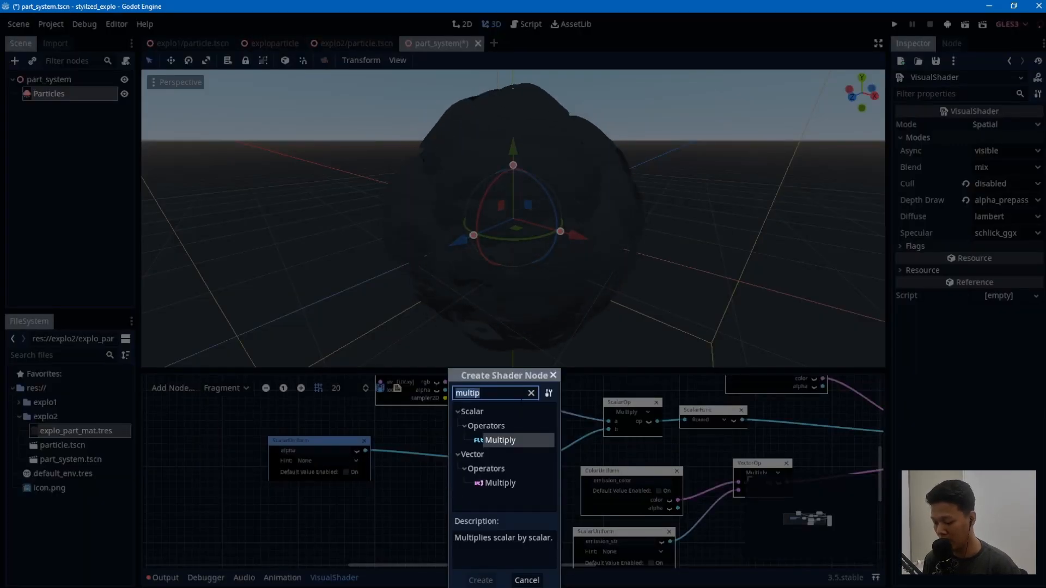
{"action": "type", "text": "alpha"}
{"action": "double_click", "coordinate": [515, 438]}
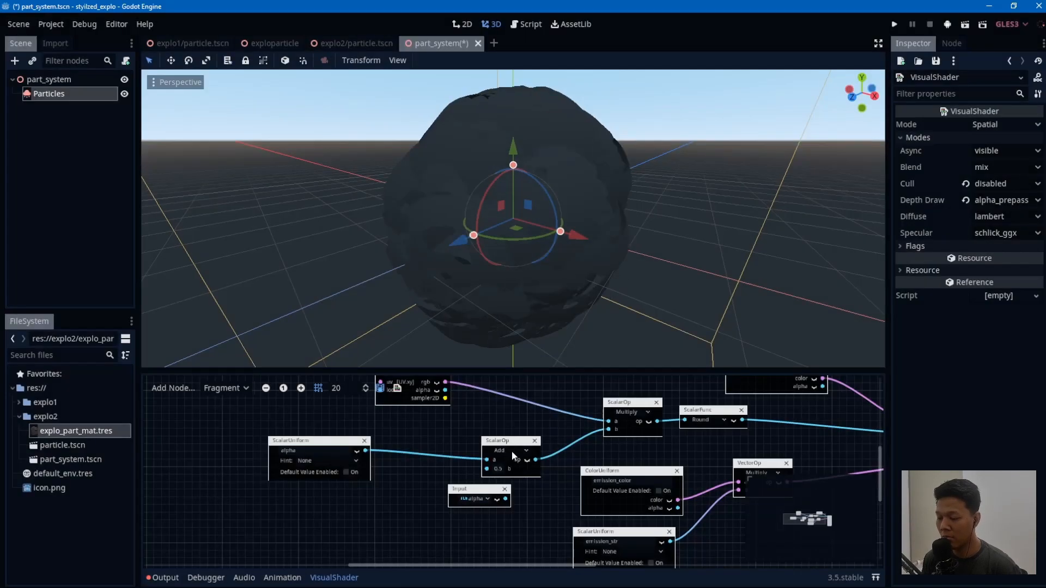
Step: Connect the alpha Input node to the Add node's a input in place of the alpha uniform, and save the scene
{"action": "left_click_drag", "start_coordinate": [480, 490], "coordinate": [324, 502]}
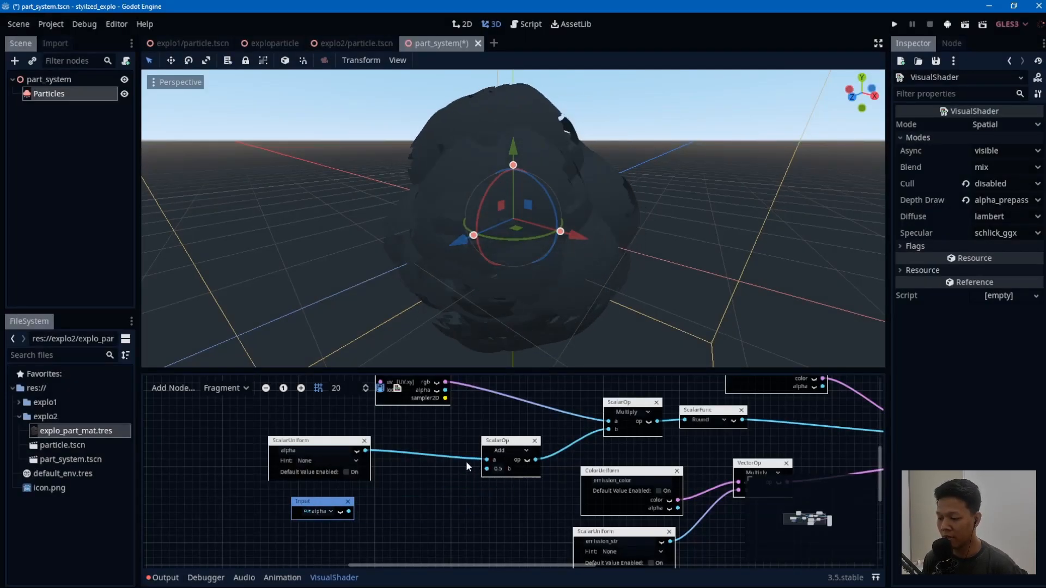
{"action": "left_click_drag", "start_coordinate": [349, 511], "coordinate": [485, 460]}
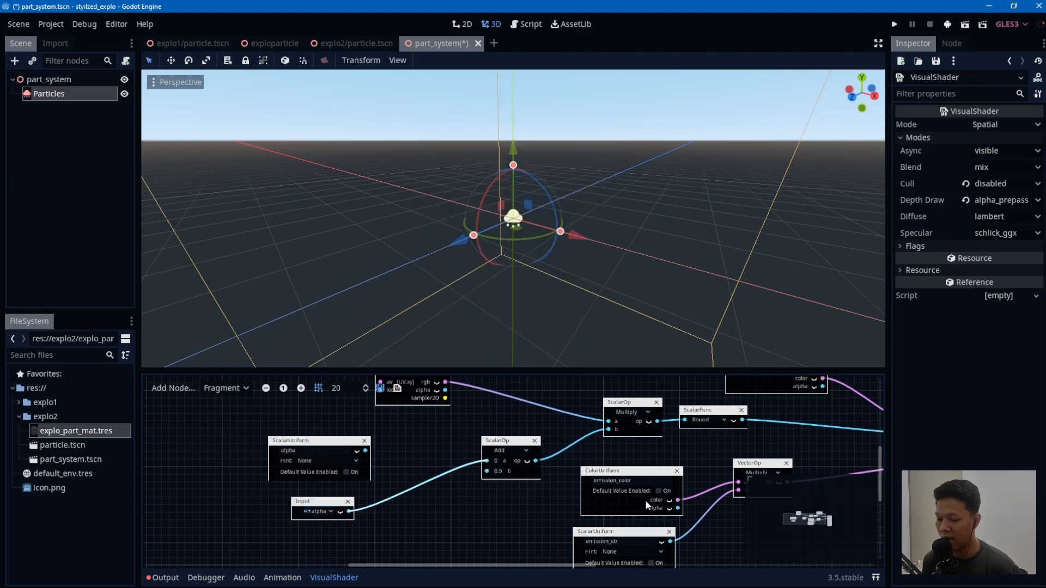
{"action": "key", "text": "ctrl+s"}
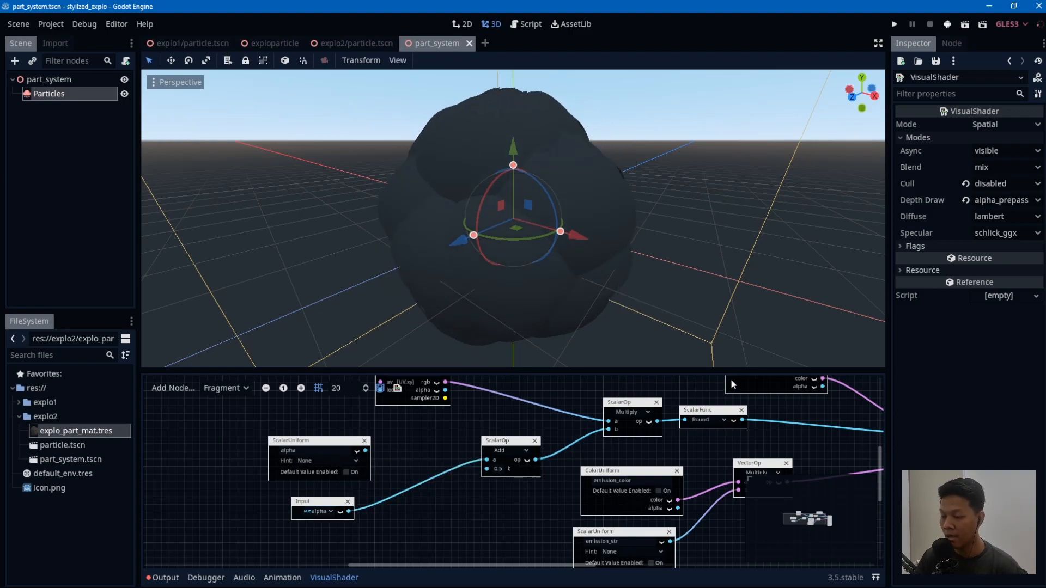
Step: Select the Particles node and expand the Color settings of its process material
{"action": "left_click", "coordinate": [80, 92]}
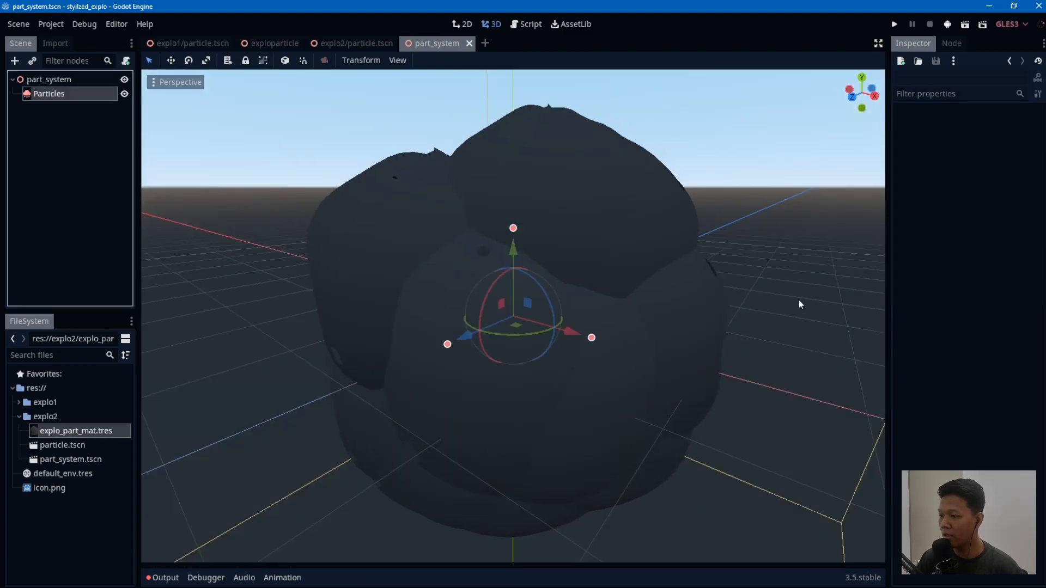
{"action": "left_click", "coordinate": [986, 194]}
{"action": "left_click", "coordinate": [995, 191]}
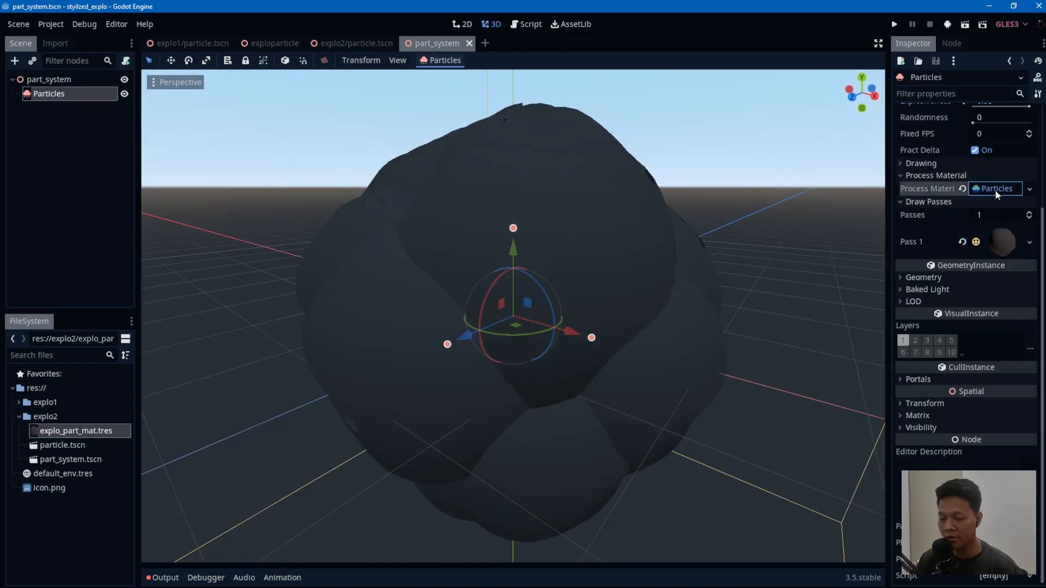
{"action": "left_click", "coordinate": [995, 191]}
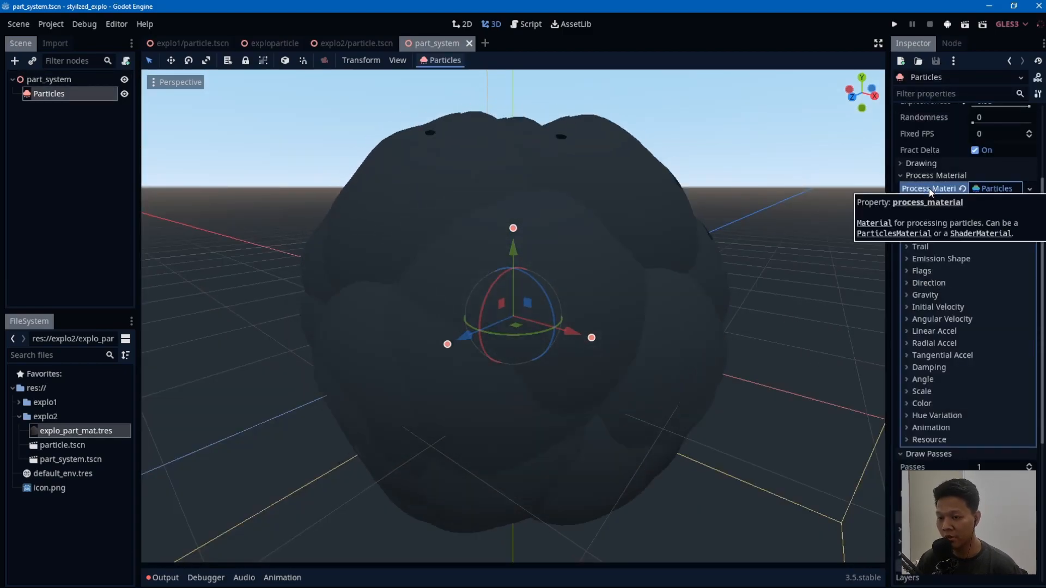
{"action": "left_click", "coordinate": [926, 403]}
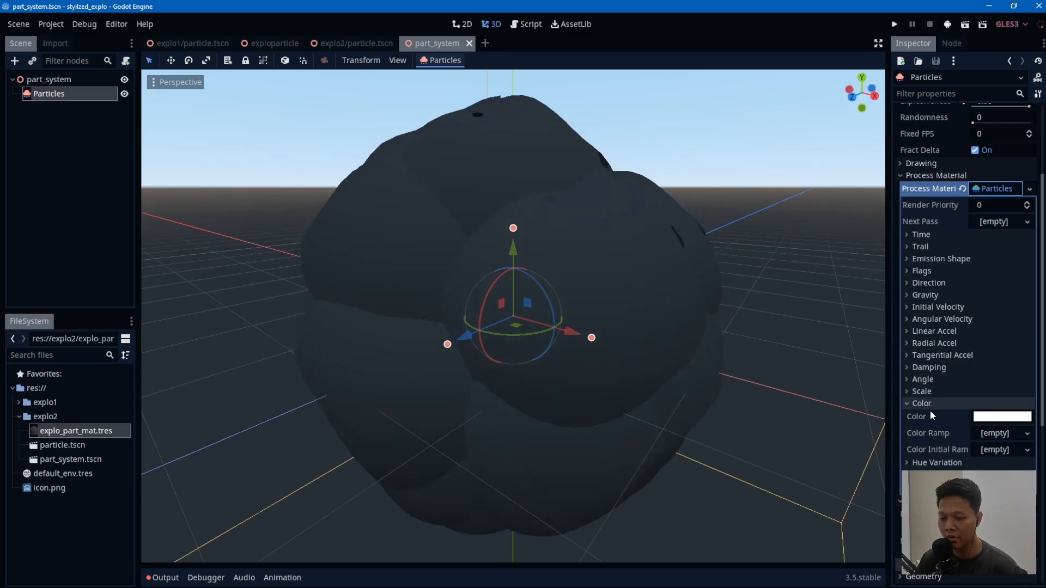
{"action": "left_click", "coordinate": [995, 433]}
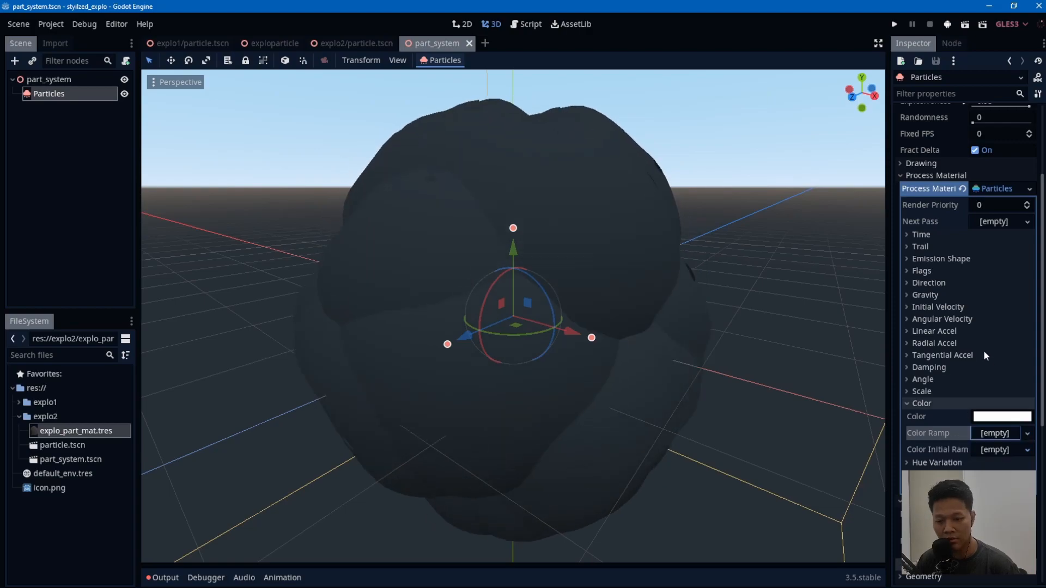
{"action": "scroll", "coordinate": [978, 365], "scroll_direction": "down", "scroll_amount": 5}
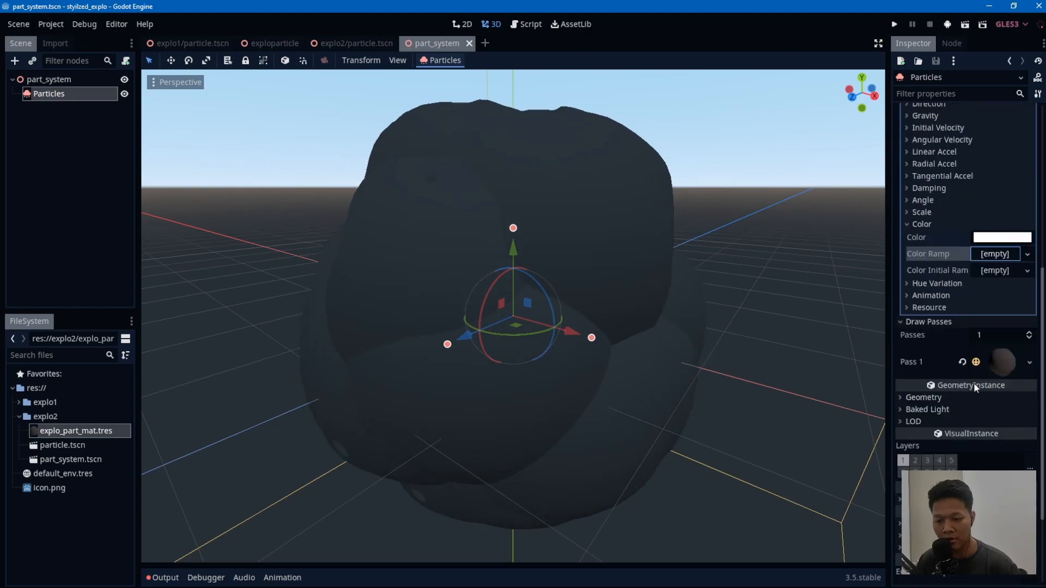
Step: Assign a new GradientTexture to the Color Ramp and give it a new Gradient
{"action": "left_click", "coordinate": [994, 254]}
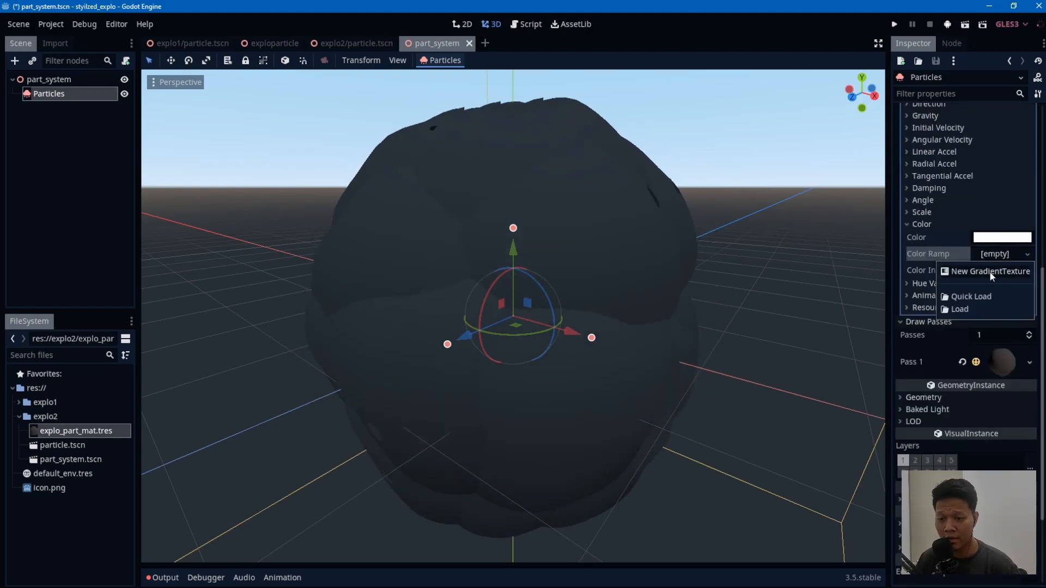
{"action": "left_click", "coordinate": [989, 273]}
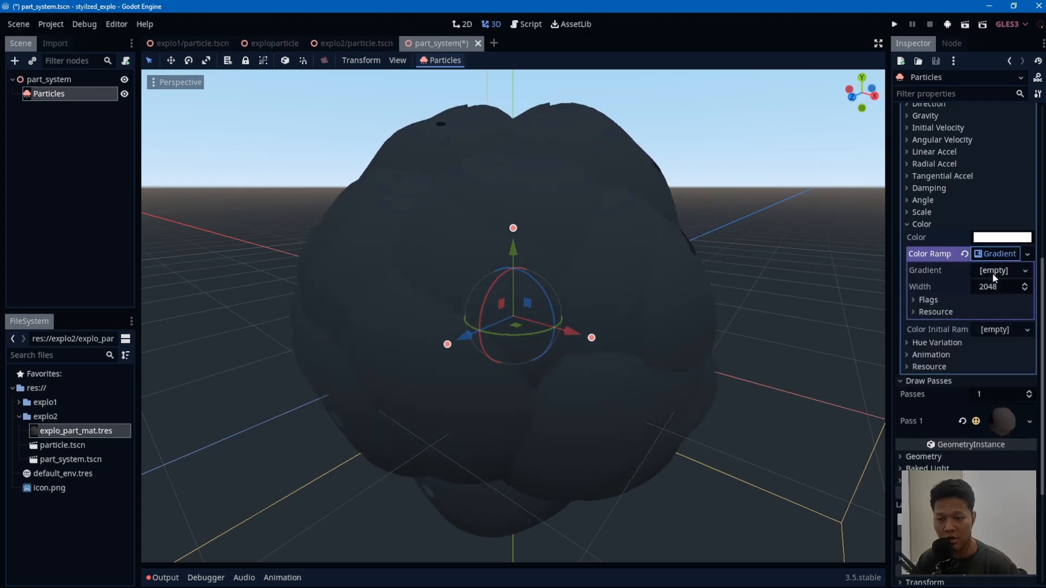
{"action": "left_click", "coordinate": [990, 270]}
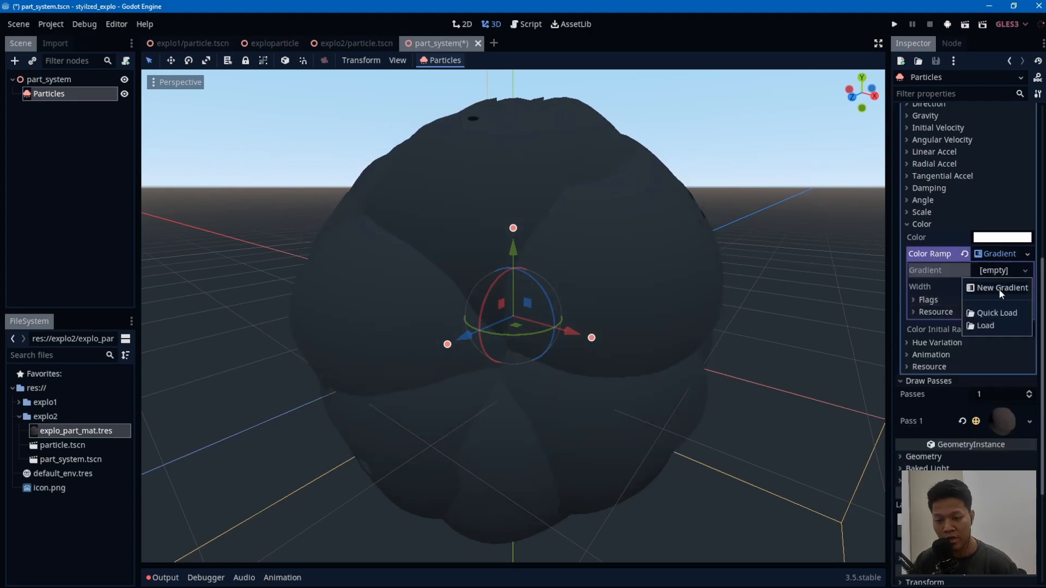
{"action": "left_click", "coordinate": [999, 288]}
{"action": "left_click", "coordinate": [995, 274]}
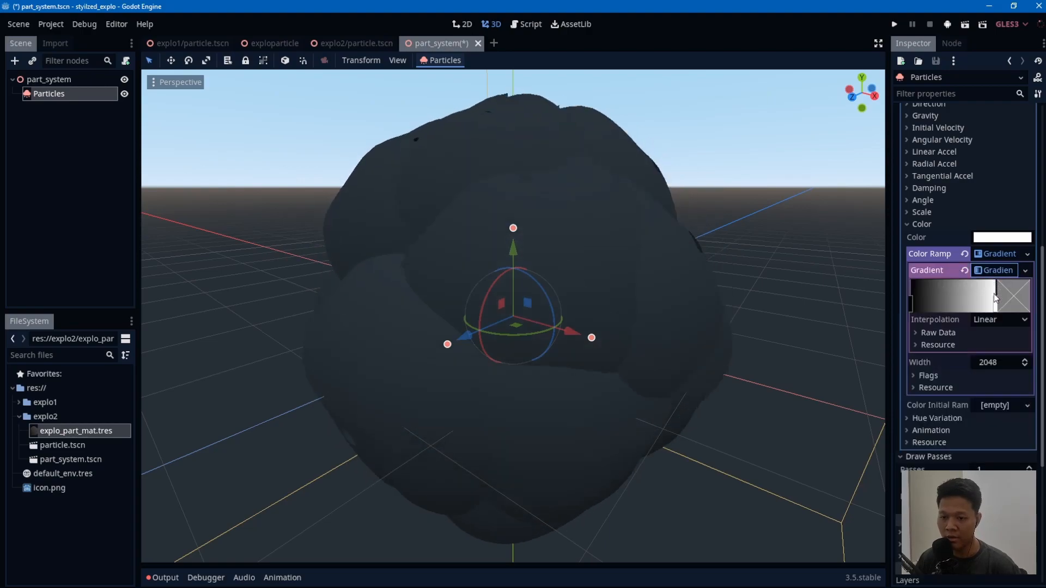
Step: Rearrange the color ramp gradient so it has a white point at its start and another at its end, removing the black point
{"action": "left_click_drag", "start_coordinate": [995, 303], "coordinate": [915, 306]}
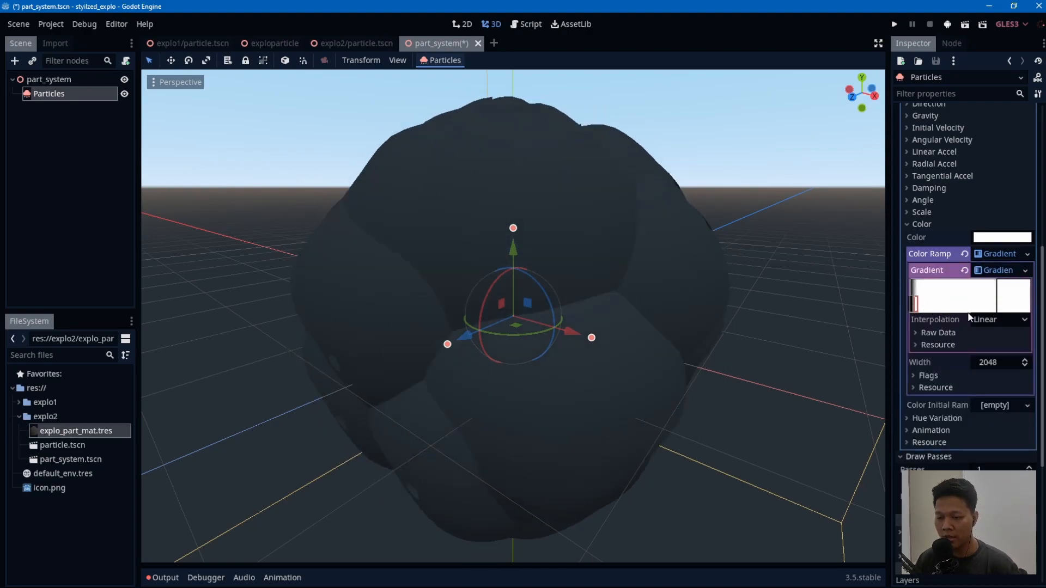
{"action": "left_click", "coordinate": [993, 306]}
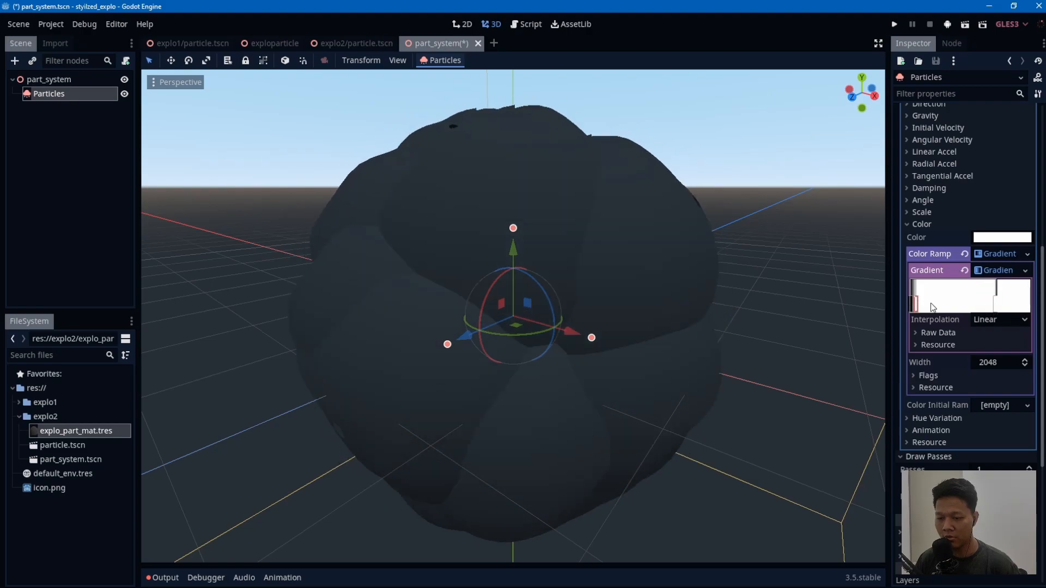
{"action": "left_click_drag", "start_coordinate": [916, 305], "coordinate": [957, 306]}
{"action": "right_click", "coordinate": [913, 305]}
{"action": "left_click", "coordinate": [957, 306]}
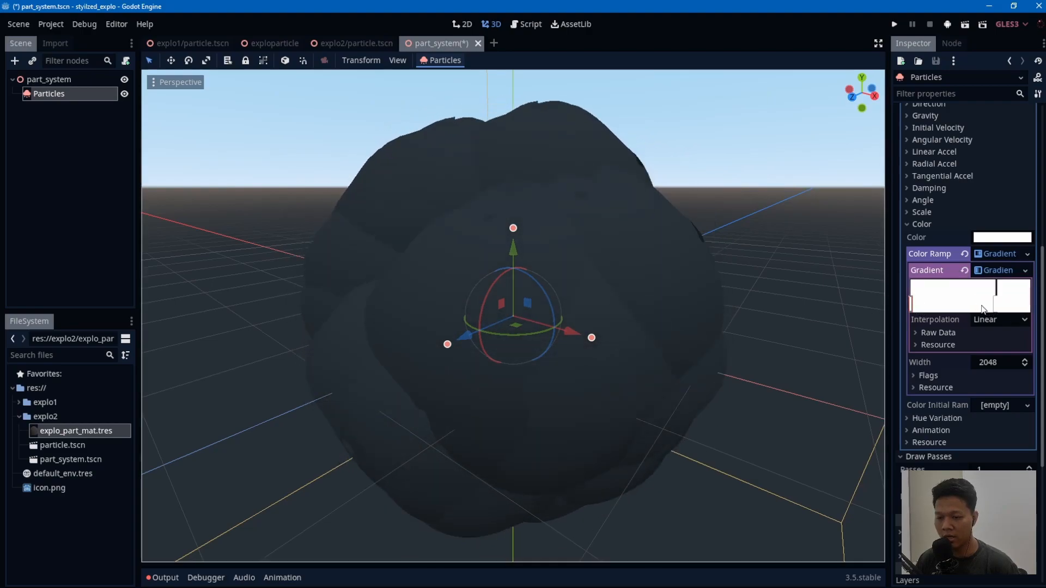
Step: Set the gradient's end point to fully transparent black and save the scene
{"action": "left_click", "coordinate": [1005, 299]}
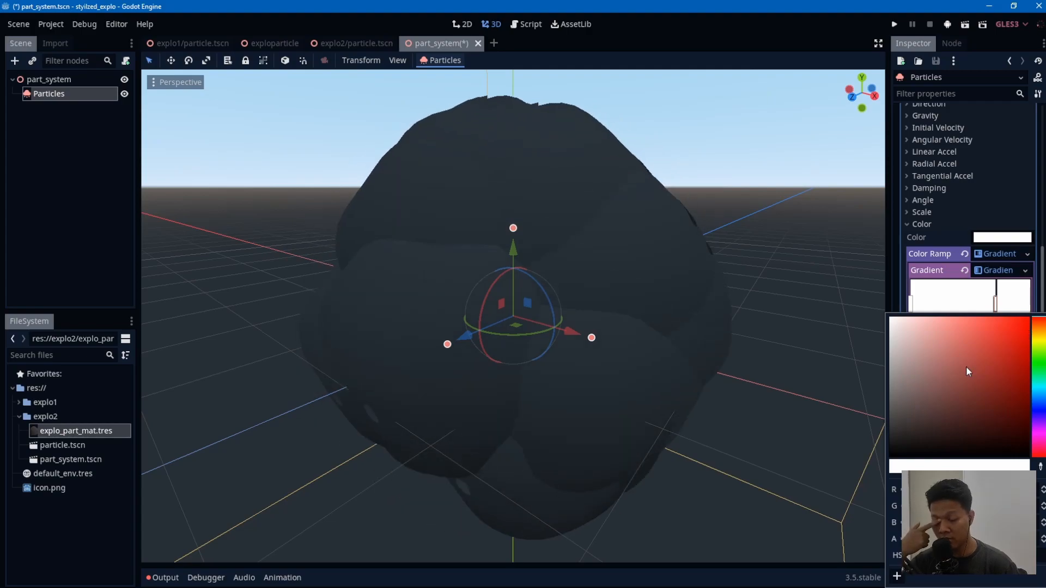
{"action": "left_click_drag", "start_coordinate": [975, 366], "coordinate": [1029, 475]}
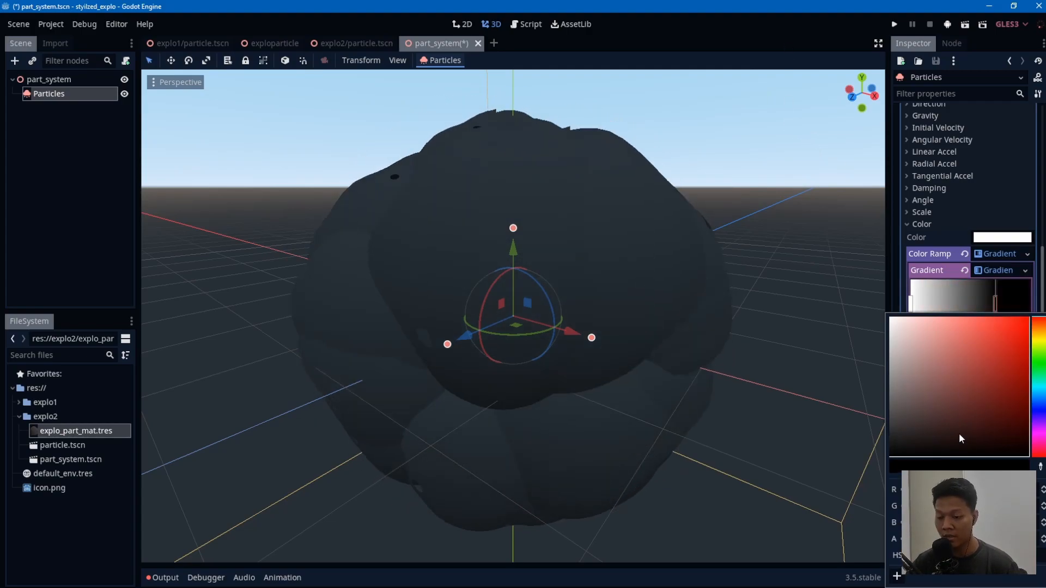
{"action": "left_click_drag", "start_coordinate": [1001, 539], "coordinate": [894, 539]}
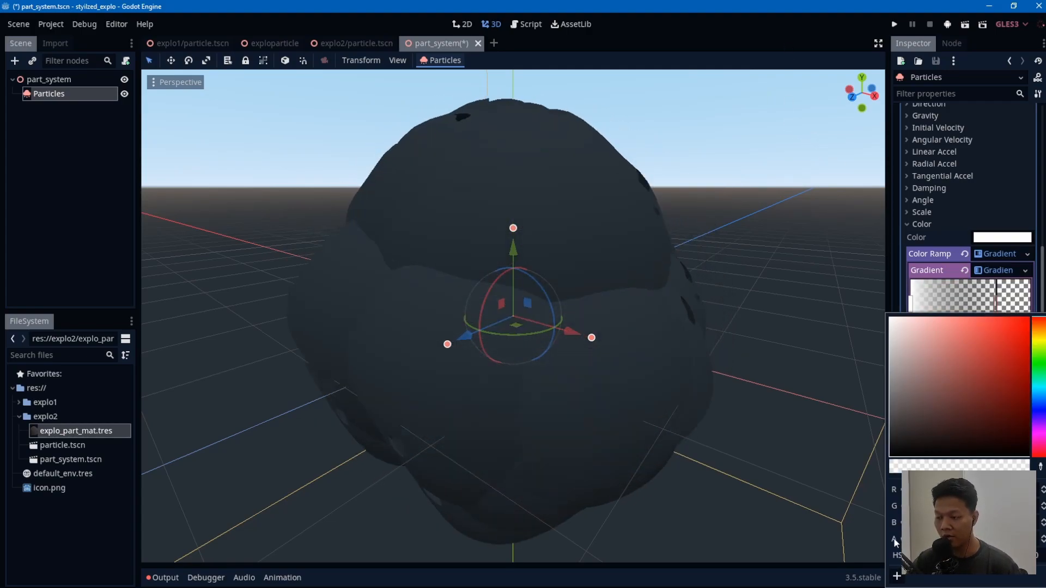
{"action": "left_click", "coordinate": [697, 56]}
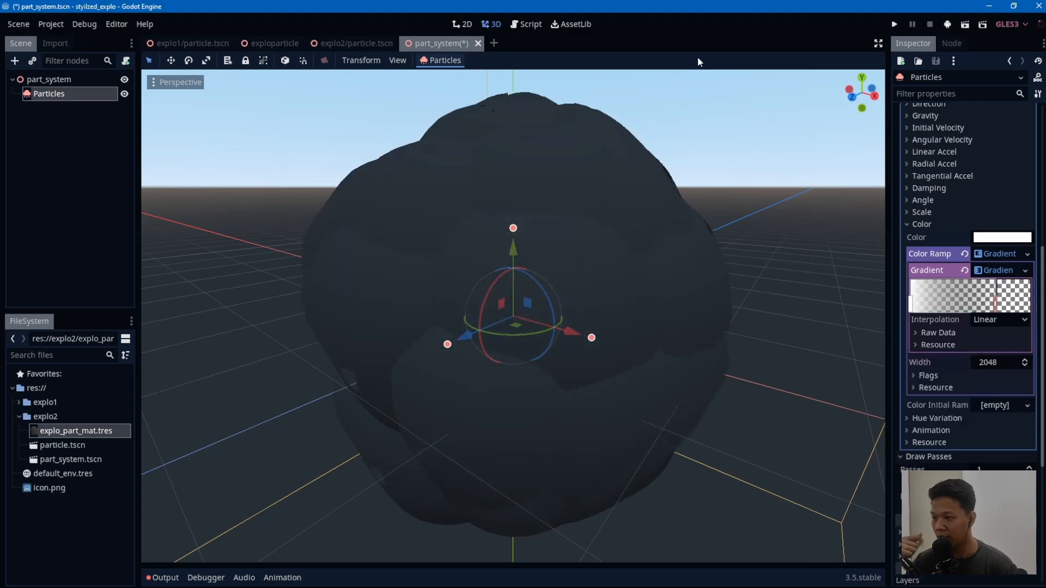
{"action": "scroll", "coordinate": [682, 296], "scroll_direction": "down", "scroll_amount": 6}
{"action": "scroll", "coordinate": [718, 315], "scroll_direction": "up", "scroll_amount": 4}
{"action": "middle_click_drag", "start_coordinate": [719, 315], "coordinate": [659, 308]}
{"action": "key", "text": "ctrl+s"}
Step: Open the visual shader of the material on the Pass 1 mesh
{"action": "left_click", "coordinate": [989, 225]}
{"action": "left_click", "coordinate": [983, 311]}
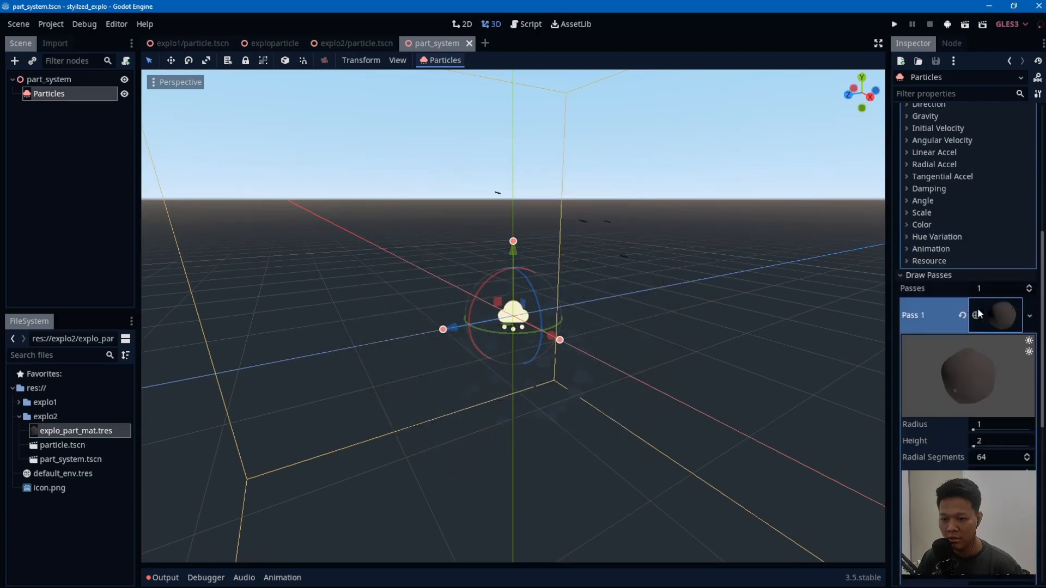
{"action": "scroll", "coordinate": [962, 305], "scroll_direction": "down", "scroll_amount": 1}
{"action": "left_click", "coordinate": [986, 466]}
{"action": "left_click", "coordinate": [997, 460]}
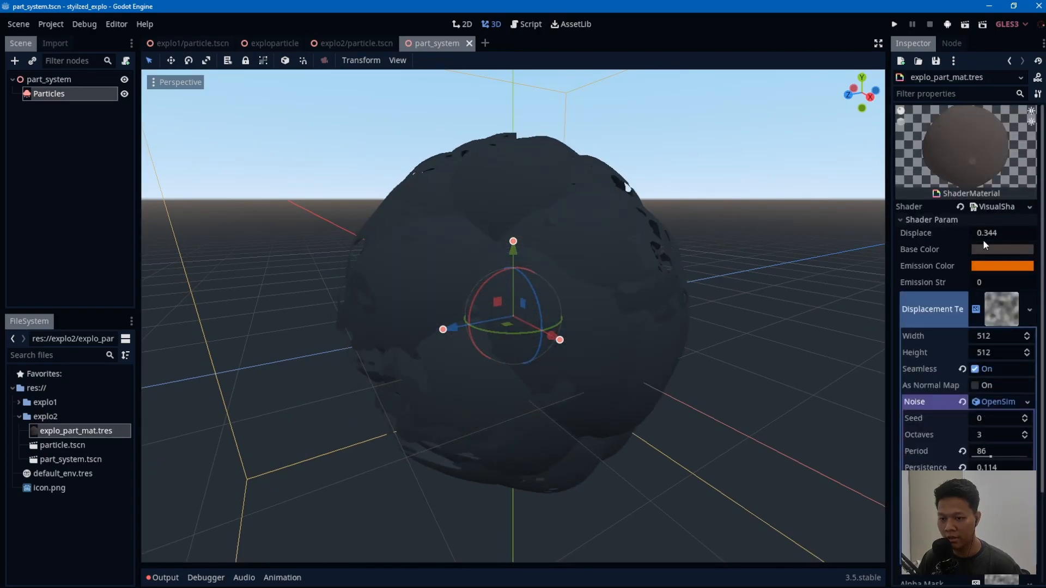
{"action": "left_click", "coordinate": [991, 207]}
{"action": "mouse_move", "coordinate": [392, 441]}
{"action": "middle_mouse_down"}
{"action": "mouse_move", "coordinate": [356, 426]}
{"action": "mouse_move", "coordinate": [391, 435]}
{"action": "middle_mouse_up"}
Step: Delete the unused alpha ScalarUniform node and move the alpha Input node closer to the Add node
{"action": "left_click", "coordinate": [217, 403]}
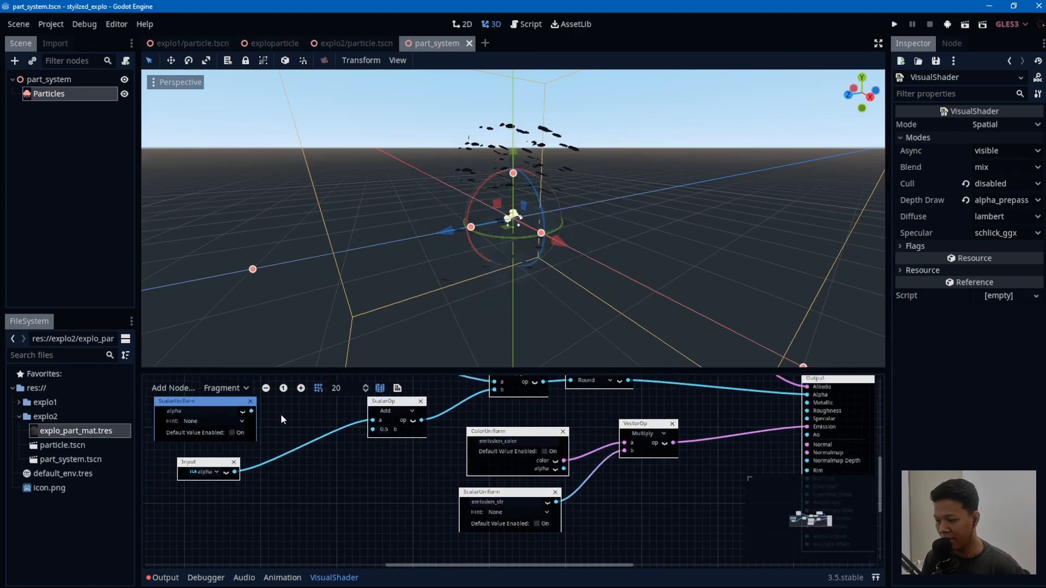
{"action": "key", "text": "Delete"}
{"action": "left_click_drag", "start_coordinate": [206, 462], "coordinate": [253, 418]}
Step: Create a second alpha Input node near the emission Multiply node in the fragment graph
{"action": "middle_click_drag", "start_coordinate": [677, 480], "coordinate": [499, 477]}
{"action": "right_click", "coordinate": [520, 479]}
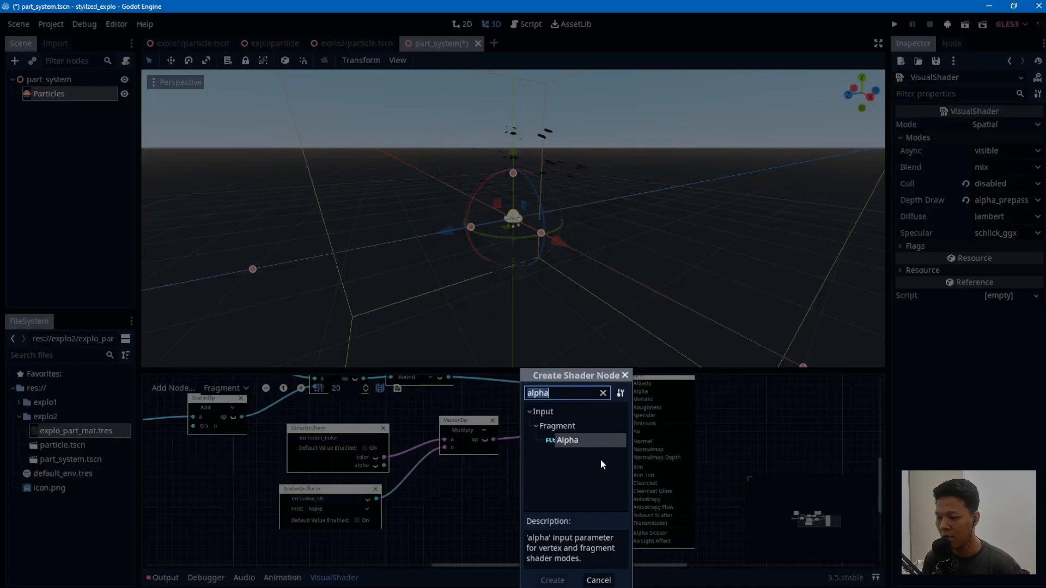
{"action": "left_click", "coordinate": [453, 479]}
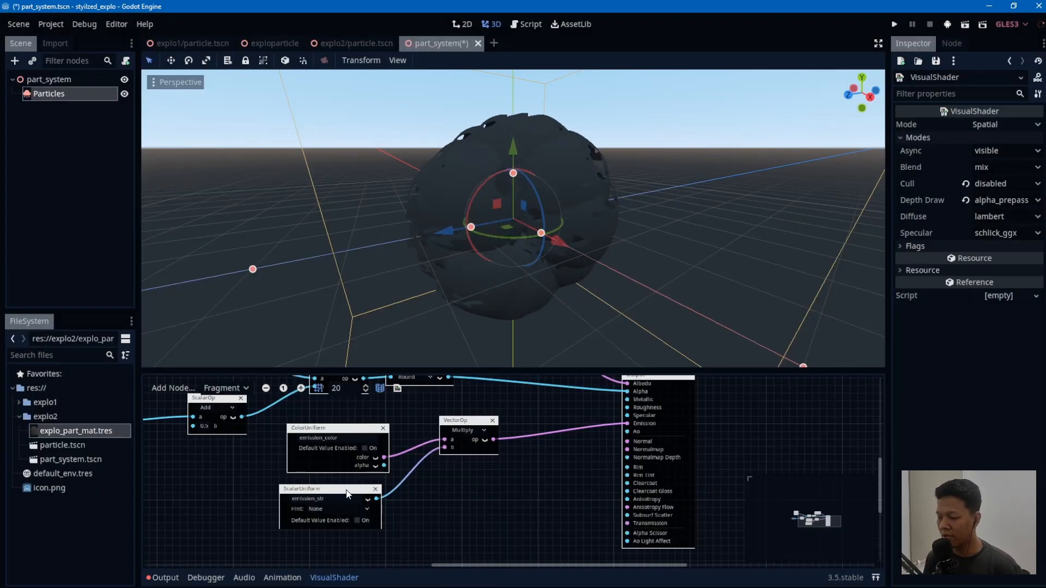
{"action": "right_click", "coordinate": [470, 494]}
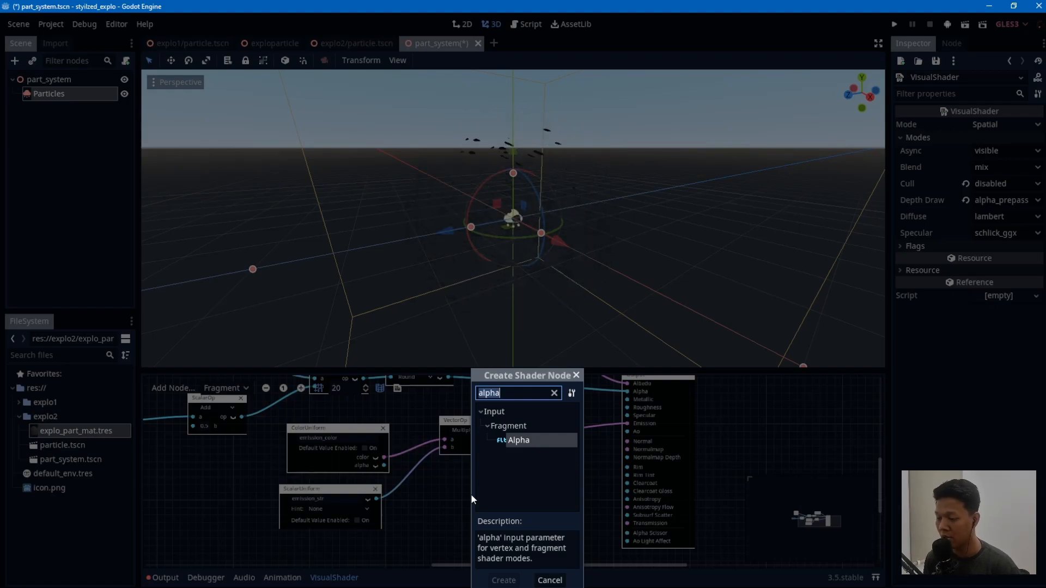
{"action": "double_click", "coordinate": [531, 439]}
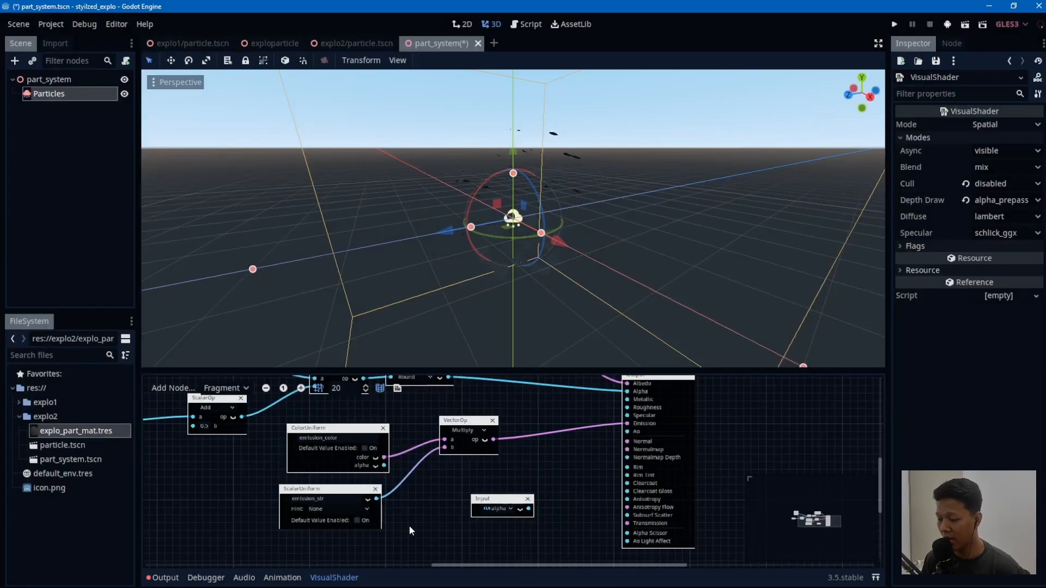
Step: Delete the emission_str uniform and connect the second alpha Input node to the emission Multiply node's b input in its place
{"action": "key", "text": "Delete"}
{"action": "left_click_drag", "start_coordinate": [489, 500], "coordinate": [333, 506]}
{"action": "middle_click_drag", "start_coordinate": [469, 474], "coordinate": [626, 488]}
{"action": "left_click_drag", "start_coordinate": [258, 436], "coordinate": [326, 481]}
{"action": "left_click", "coordinate": [531, 512]}
{"action": "left_click_drag", "start_coordinate": [510, 517], "coordinate": [639, 483]}
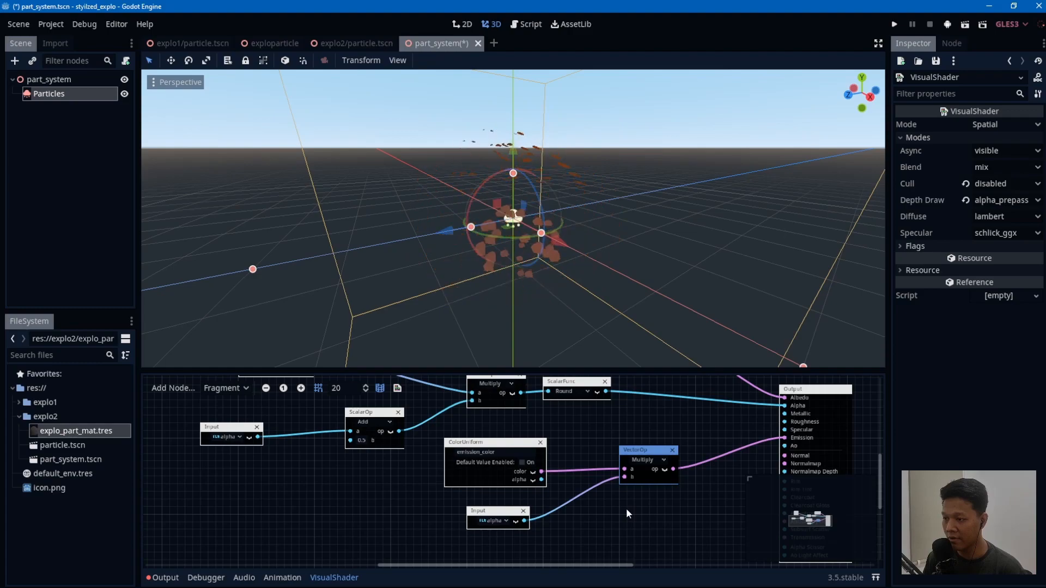
Step: Create a scalar Subtract node beside the emission Multiply node
{"action": "scroll", "coordinate": [631, 172], "scroll_direction": "up", "scroll_amount": 2}
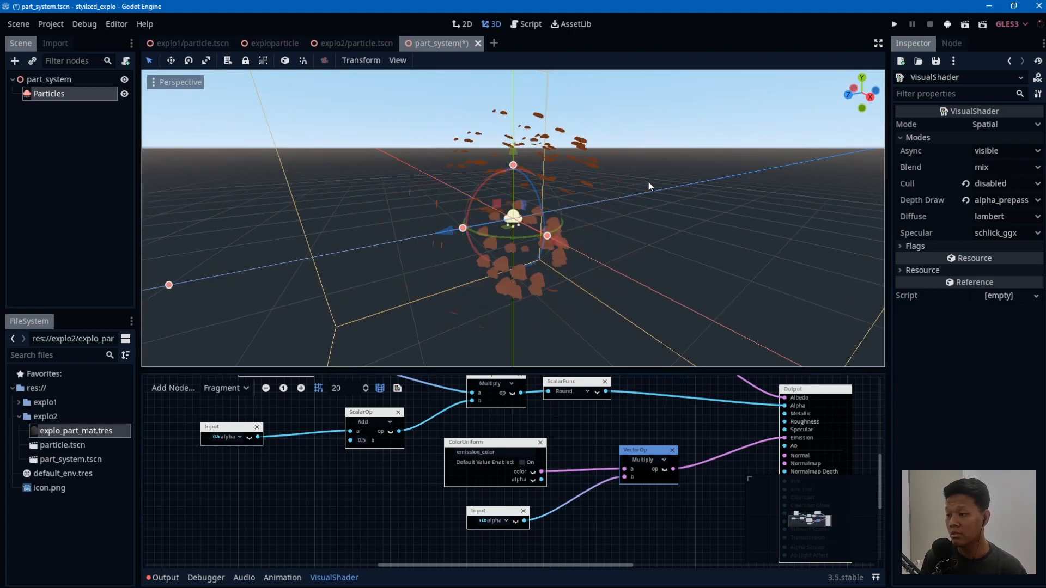
{"action": "middle_click_drag", "start_coordinate": [602, 461], "coordinate": [431, 461]}
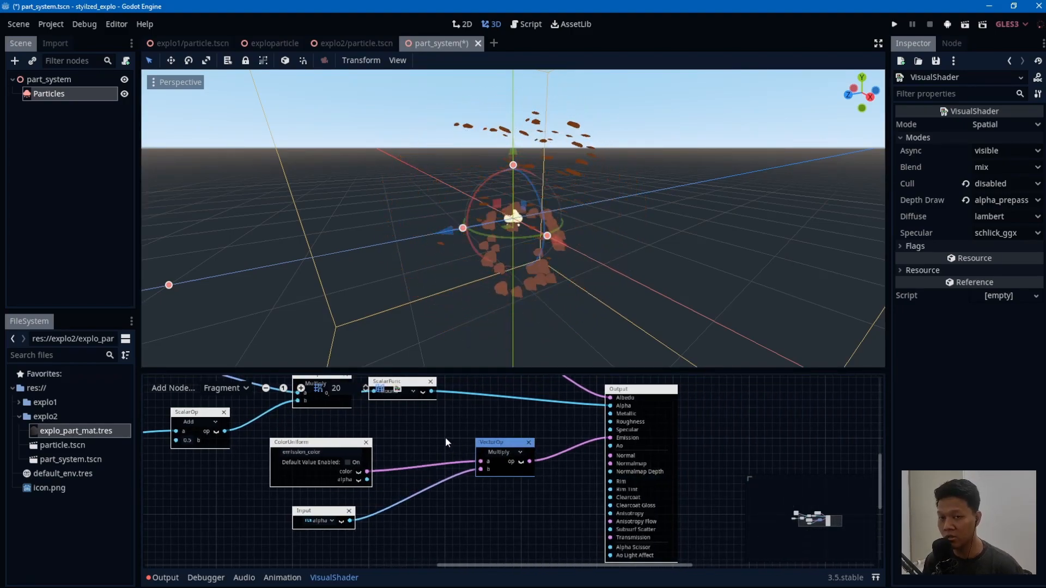
{"action": "left_click", "coordinate": [433, 427]}
{"action": "right_click", "coordinate": [432, 427]}
{"action": "left_click", "coordinate": [393, 424]}
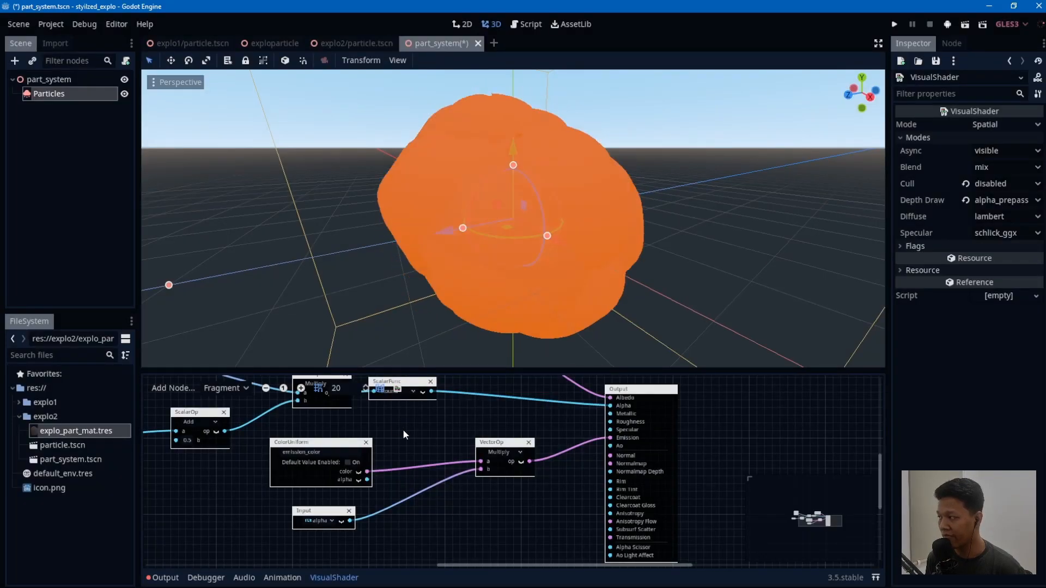
{"action": "right_click", "coordinate": [454, 430]}
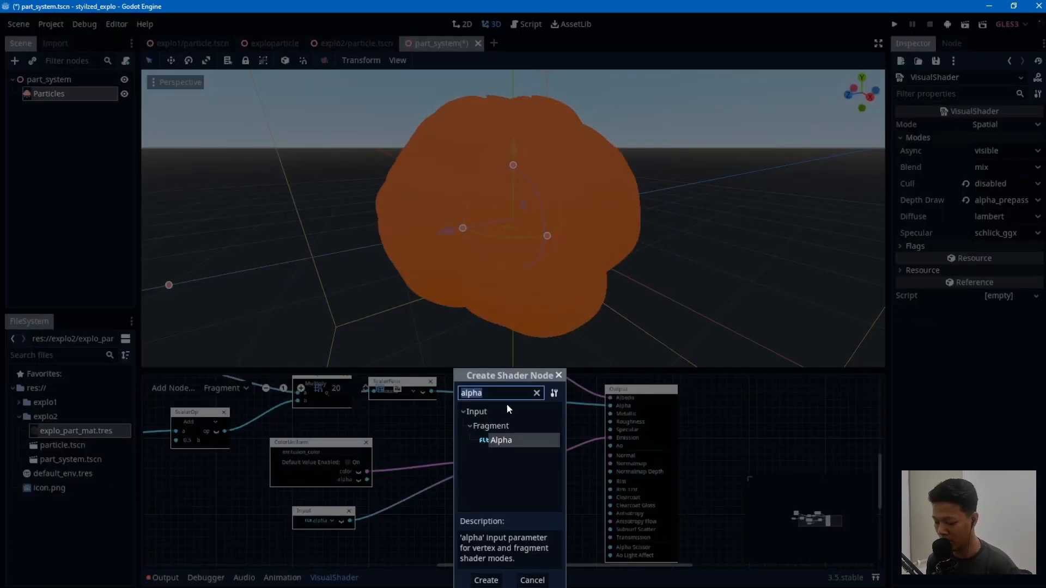
{"action": "type", "text": "sub"}
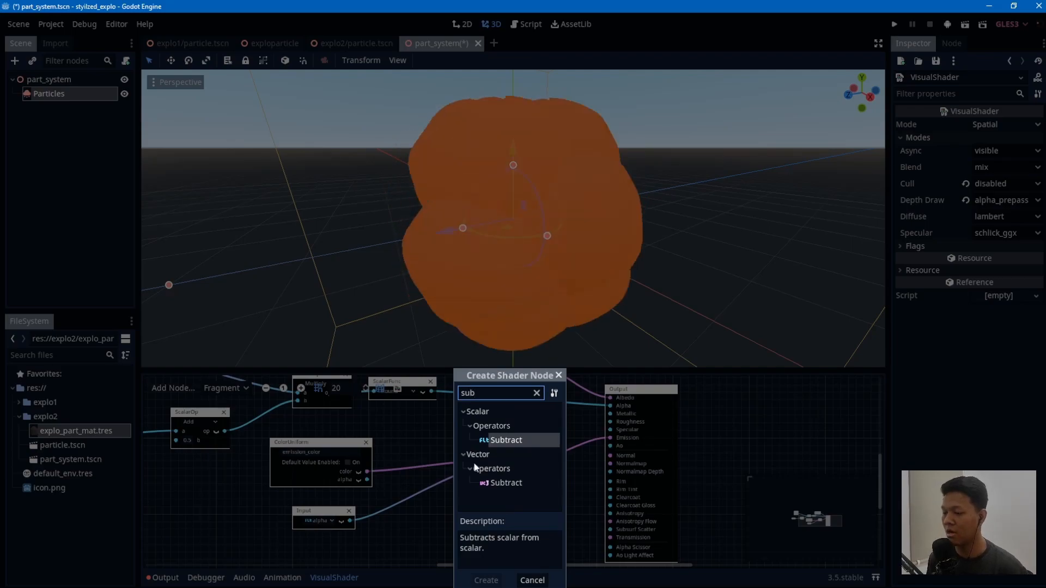
{"action": "double_click", "coordinate": [485, 439]}
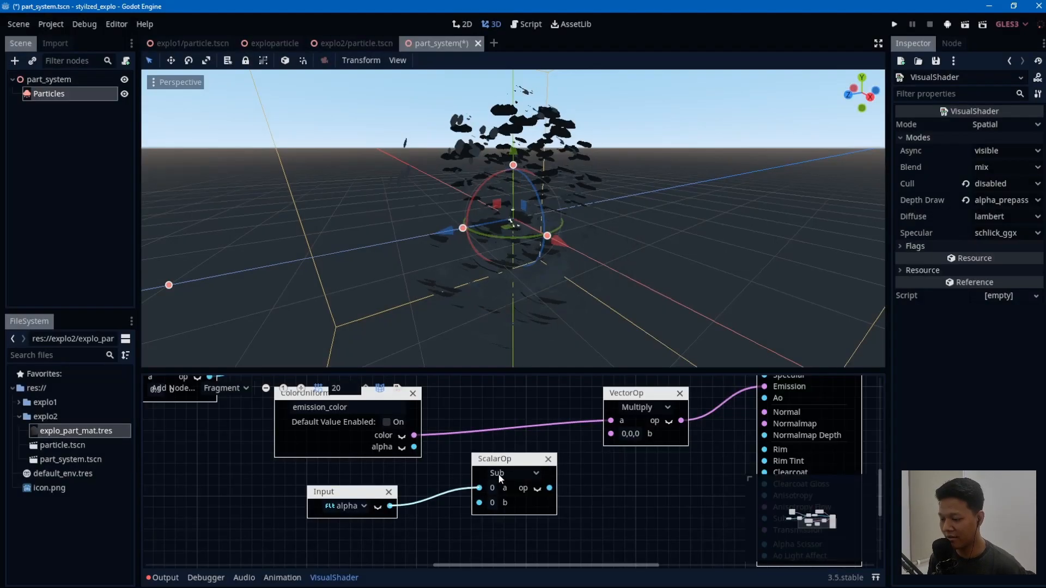
Step: Route the alpha Input through the Subtract node into the emission Multiply node's b input, with the subtracted value set to 0.5
{"action": "left_click_drag", "start_coordinate": [501, 458], "coordinate": [490, 445]}
{"action": "left_click_drag", "start_coordinate": [538, 475], "coordinate": [610, 433]}
{"action": "left_click", "coordinate": [481, 488]}
{"action": "type", "text": "0.5"}
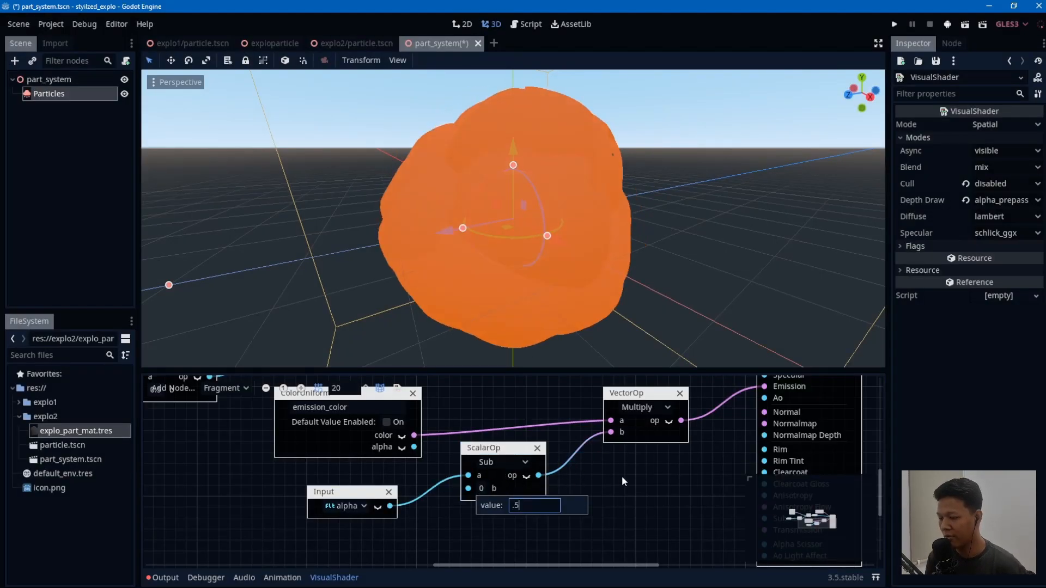
{"action": "key", "text": "Return"}
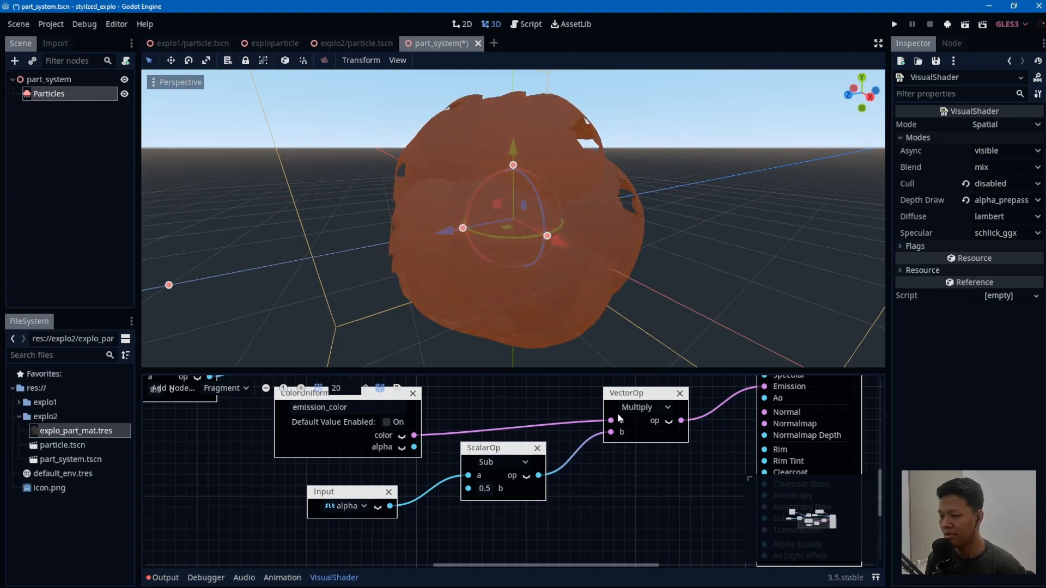
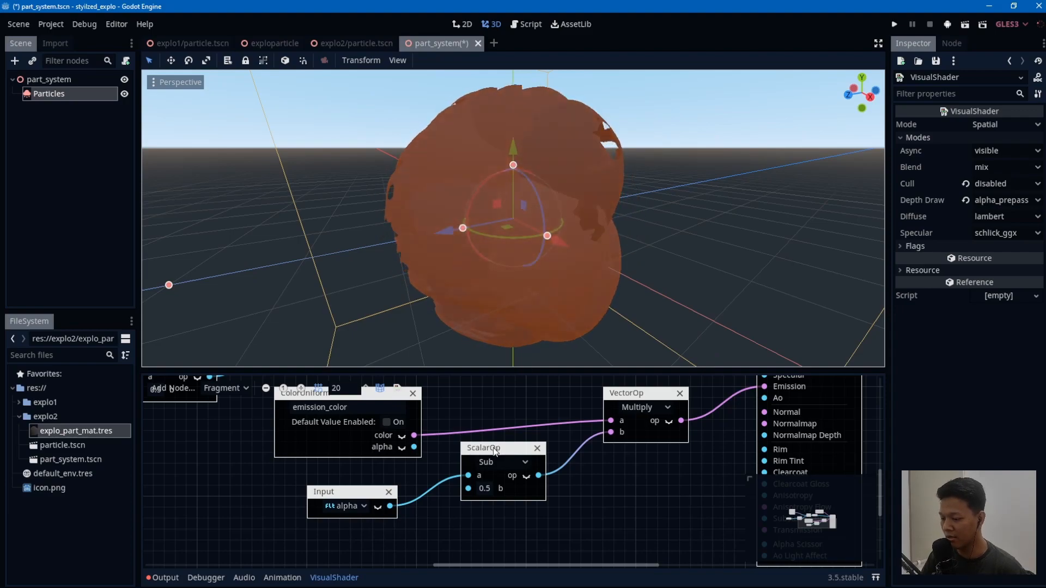
{"action": "left_click_drag", "start_coordinate": [490, 448], "coordinate": [491, 459]}
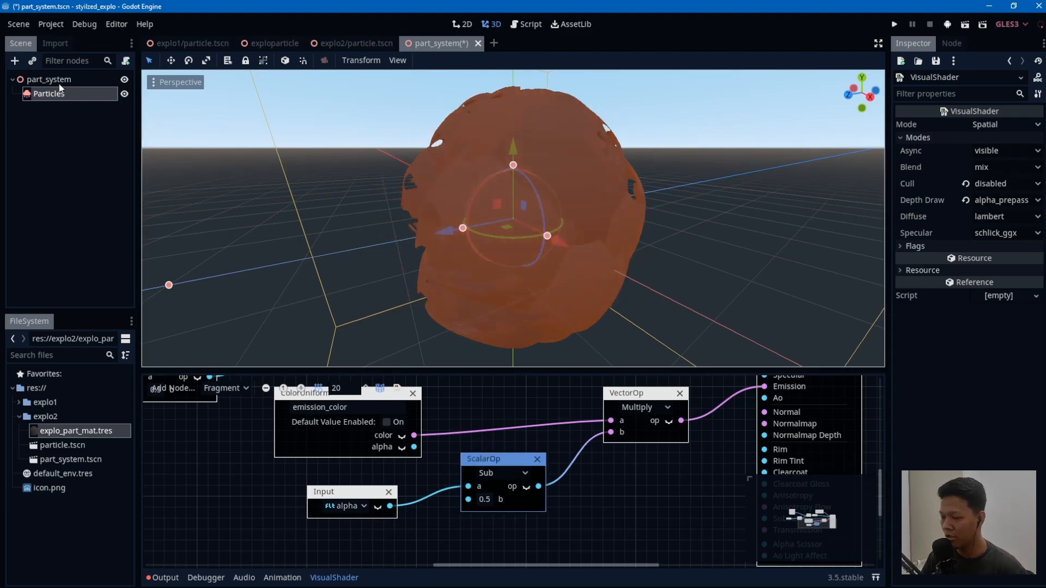
Step: Create a scalar Max node near the emission Multiply node and shift the alpha Input and Subtract nodes aside to make room
{"action": "right_click", "coordinate": [629, 442]}
{"action": "type", "text": "max"}
{"action": "double_click", "coordinate": [677, 439]}
{"action": "middle_click_drag", "start_coordinate": [844, 377], "coordinate": [623, 416]}
{"action": "scroll", "coordinate": [607, 440], "scroll_direction": "down", "scroll_amount": 4}
{"action": "scroll", "coordinate": [520, 458], "scroll_direction": "up", "scroll_amount": 2}
{"action": "left_click_drag", "start_coordinate": [242, 452], "coordinate": [455, 533]}
{"action": "left_click_drag", "start_coordinate": [301, 437], "coordinate": [239, 452]}
{"action": "left_click", "coordinate": [377, 439]}
Step: Position the Max node after the Subtract node and route the subtracted alpha through it into the emission Multiply node's b input
{"action": "scroll", "coordinate": [383, 442], "scroll_direction": "up", "scroll_amount": 4}
{"action": "scroll", "coordinate": [545, 483], "scroll_direction": "down", "scroll_amount": 2}
{"action": "middle_click_drag", "start_coordinate": [556, 481], "coordinate": [685, 404]}
{"action": "middle_click_drag", "start_coordinate": [638, 433], "coordinate": [516, 415]}
{"action": "left_click_drag", "start_coordinate": [678, 457], "coordinate": [531, 411]}
{"action": "middle_click_drag", "start_coordinate": [602, 393], "coordinate": [588, 416]}
{"action": "left_click_drag", "start_coordinate": [578, 404], "coordinate": [457, 459]}
{"action": "left_click_drag", "start_coordinate": [531, 459], "coordinate": [578, 404]}
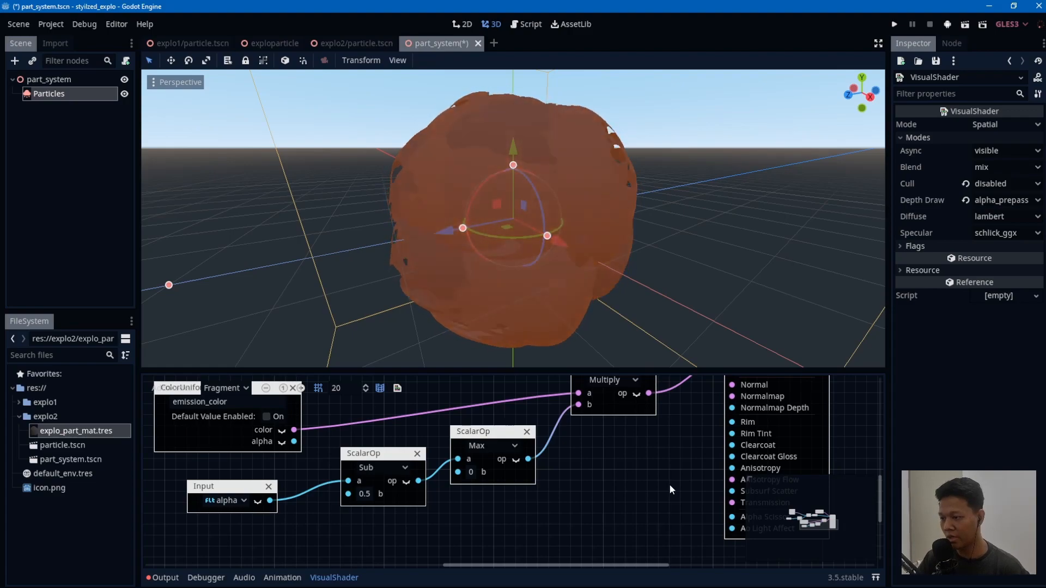
Step: Check the particles in the viewport, reopen the particle material's visual shader and look over the fragment graph
{"action": "left_click", "coordinate": [677, 261]}
{"action": "left_click", "coordinate": [678, 259]}
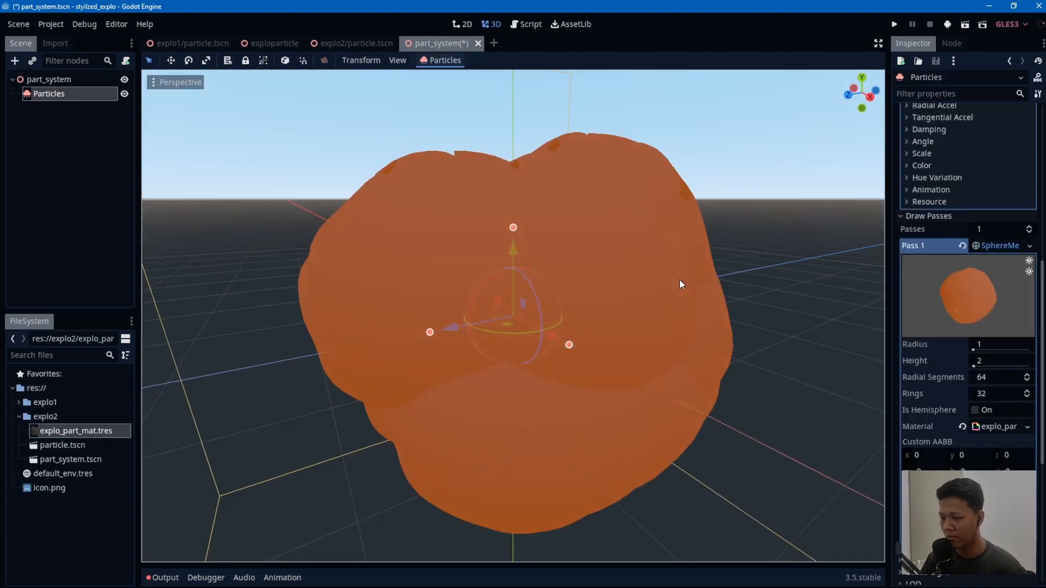
{"action": "left_click", "coordinate": [996, 254]}
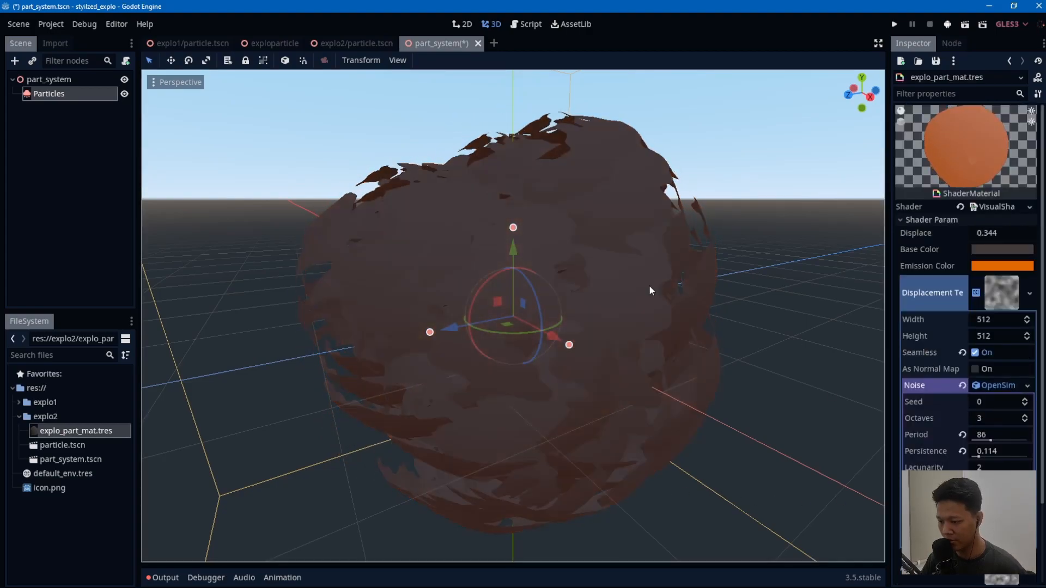
{"action": "left_click", "coordinate": [998, 208]}
{"action": "scroll", "coordinate": [435, 439], "scroll_direction": "down", "scroll_amount": 6, "text": "ctrl"}
{"action": "scroll", "coordinate": [550, 444], "scroll_direction": "up", "scroll_amount": 5, "text": "ctrl"}
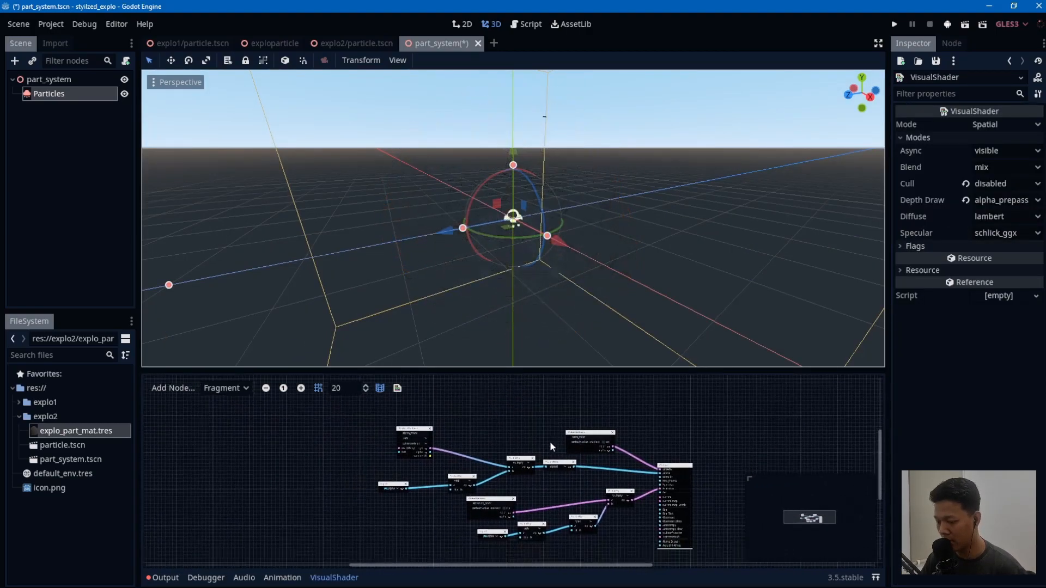
Step: Add a texture uniform named emission_noise and a vector Multiply node near the emission_color uniform
{"action": "right_click", "coordinate": [542, 456]}
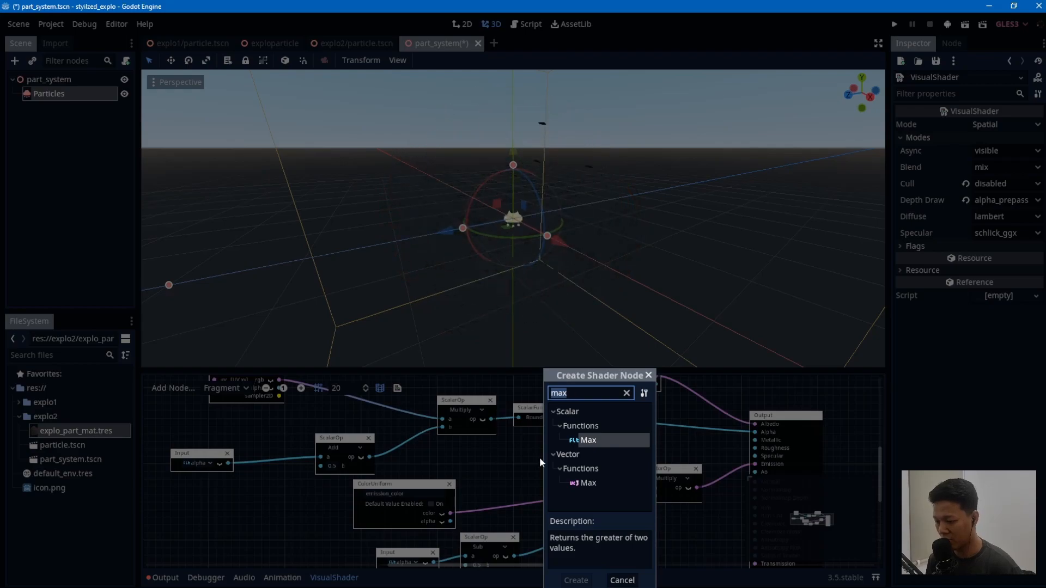
{"action": "left_click", "coordinate": [648, 376]}
{"action": "scroll", "coordinate": [564, 466], "scroll_direction": "up", "scroll_amount": 2, "text": "ctrl"}
{"action": "scroll", "coordinate": [609, 417], "scroll_direction": "down", "scroll_amount": 2, "text": "ctrl"}
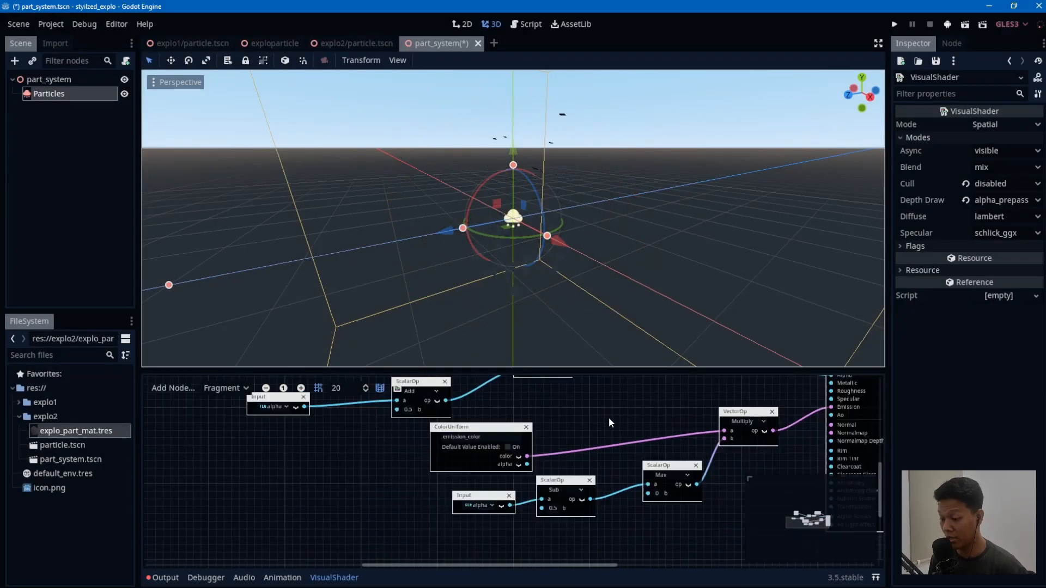
{"action": "right_click", "coordinate": [608, 417]}
{"action": "type", "text": "image_"}
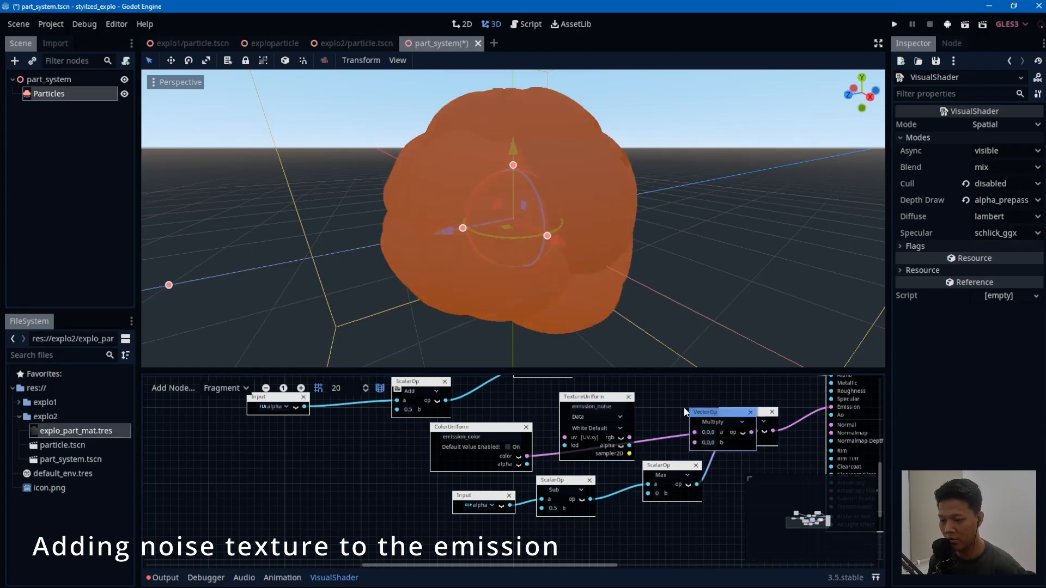
Step: Multiply the emission_noise rgb by emission_color in the new Multiply node and feed the result into the final emission Multiply node
{"action": "left_click_drag", "start_coordinate": [684, 412], "coordinate": [724, 431]}
{"action": "scroll", "coordinate": [832, 448], "scroll_direction": "up", "scroll_amount": 2, "text": "ctrl"}
{"action": "left_click_drag", "start_coordinate": [659, 463], "coordinate": [322, 576]}
{"action": "left_click_drag", "start_coordinate": [513, 388], "coordinate": [496, 396]}
{"action": "scroll", "coordinate": [570, 454], "scroll_direction": "down", "scroll_amount": 2, "text": "ctrl"}
{"action": "left_click_drag", "start_coordinate": [559, 434], "coordinate": [560, 425]}
{"action": "left_click_drag", "start_coordinate": [435, 461], "coordinate": [467, 493]}
{"action": "left_click_drag", "start_coordinate": [478, 489], "coordinate": [560, 434]}
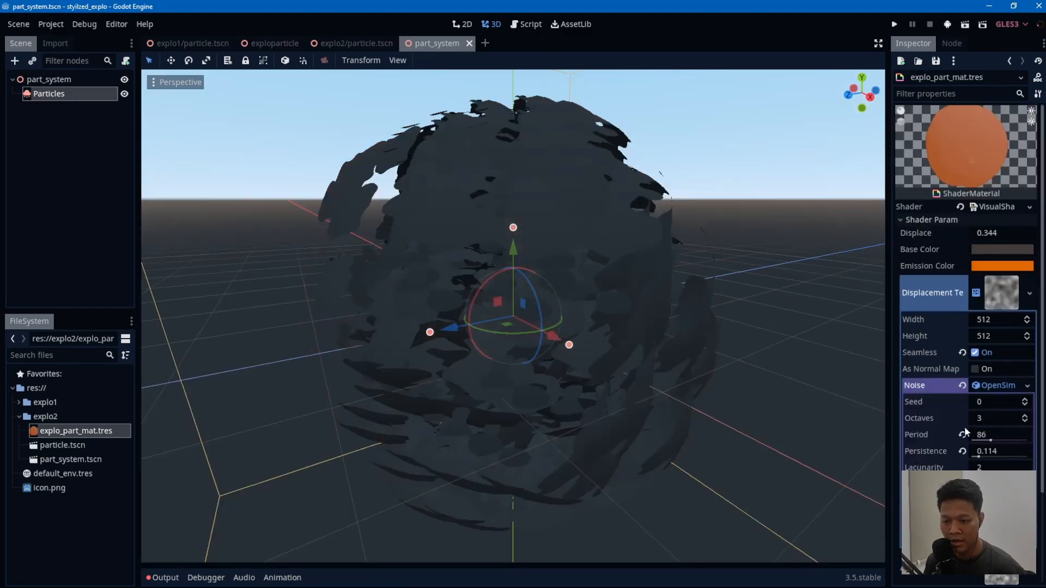
Step: Give the material's Emission Noise parameter a seamless NoiseTexture that uses OpenSimplex noise
{"action": "left_click", "coordinate": [1006, 293]}
{"action": "left_click", "coordinate": [996, 359]}
{"action": "left_click", "coordinate": [995, 394]}
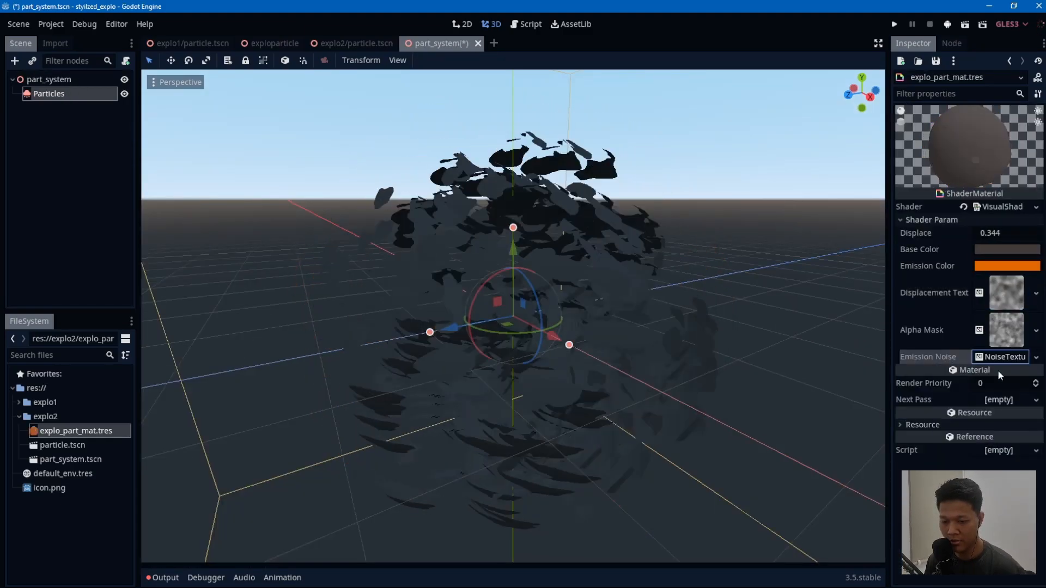
{"action": "left_click", "coordinate": [997, 357]}
{"action": "left_click", "coordinate": [996, 439]}
{"action": "left_click", "coordinate": [995, 454]}
{"action": "left_click", "coordinate": [983, 407]}
{"action": "left_click", "coordinate": [989, 440]}
{"action": "scroll", "coordinate": [982, 243], "scroll_direction": "up", "scroll_amount": 1}
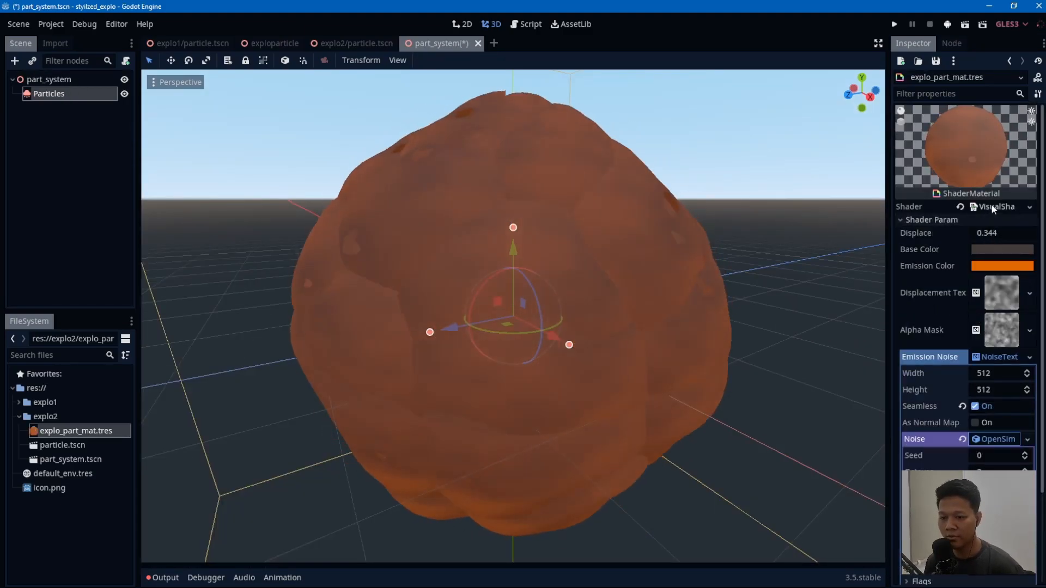
Step: Reopen the visual shader and space out the two emission Multiply nodes before the output
{"action": "left_click", "coordinate": [991, 205]}
{"action": "middle_click_drag", "start_coordinate": [580, 497], "coordinate": [664, 578]}
{"action": "left_click_drag", "start_coordinate": [555, 442], "coordinate": [520, 431]}
{"action": "middle_click_drag", "start_coordinate": [526, 478], "coordinate": [254, 464]}
{"action": "left_click_drag", "start_coordinate": [570, 405], "coordinate": [655, 405]}
{"action": "left_click_drag", "start_coordinate": [449, 442], "coordinate": [496, 441]}
{"action": "middle_click_drag", "start_coordinate": [472, 477], "coordinate": [492, 476]}
Step: Add a scalar uniform named emission_str and place it below the Max node
{"action": "right_click", "coordinate": [635, 521]}
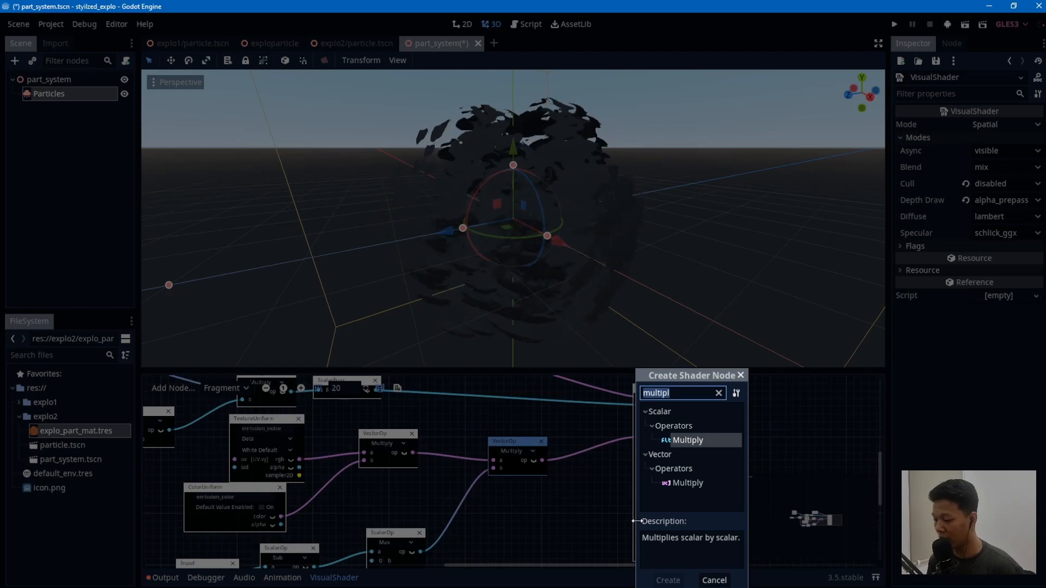
{"action": "type", "text": "scalar"}
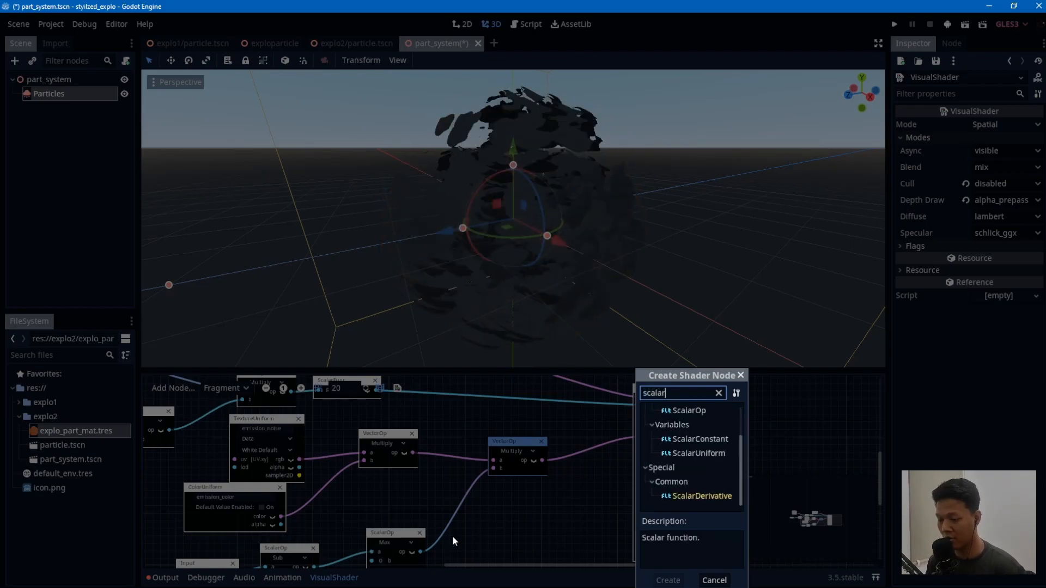
{"action": "double_click", "coordinate": [695, 452]}
{"action": "middle_click_drag", "start_coordinate": [393, 496], "coordinate": [539, 415]}
{"action": "middle_click_drag", "start_coordinate": [684, 430], "coordinate": [534, 414]}
{"action": "left_click_drag", "start_coordinate": [677, 439], "coordinate": [424, 489]}
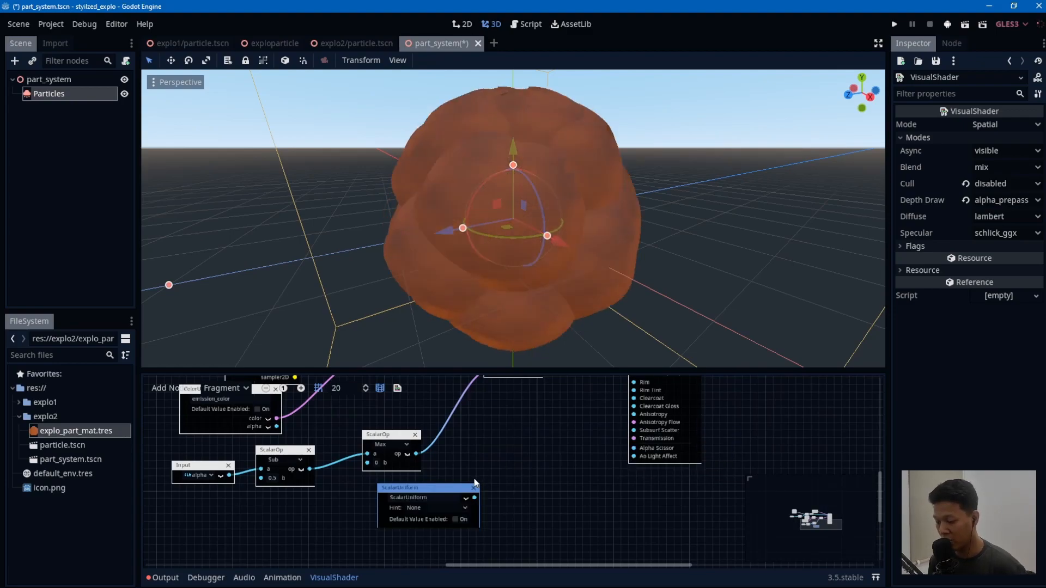
{"action": "scroll", "coordinate": [534, 479], "scroll_direction": "up", "scroll_amount": 2}
Step: Add a vector Multiply node that takes the Max result as a and feeds the final emission Multiply node's b input
{"action": "right_click", "coordinate": [541, 495]}
{"action": "type", "text": "multi"}
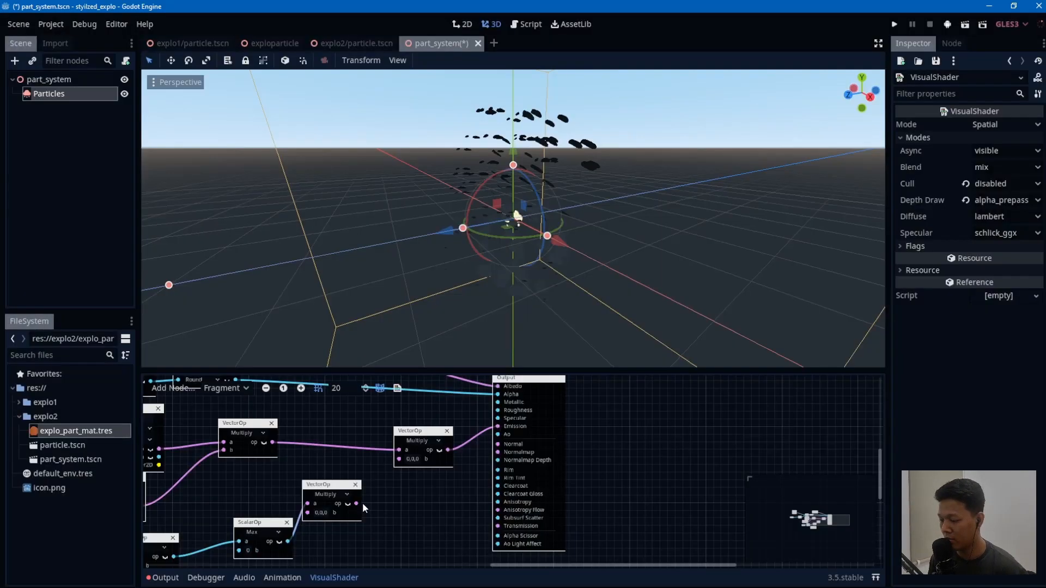
{"action": "left_click_drag", "start_coordinate": [357, 504], "coordinate": [398, 459]}
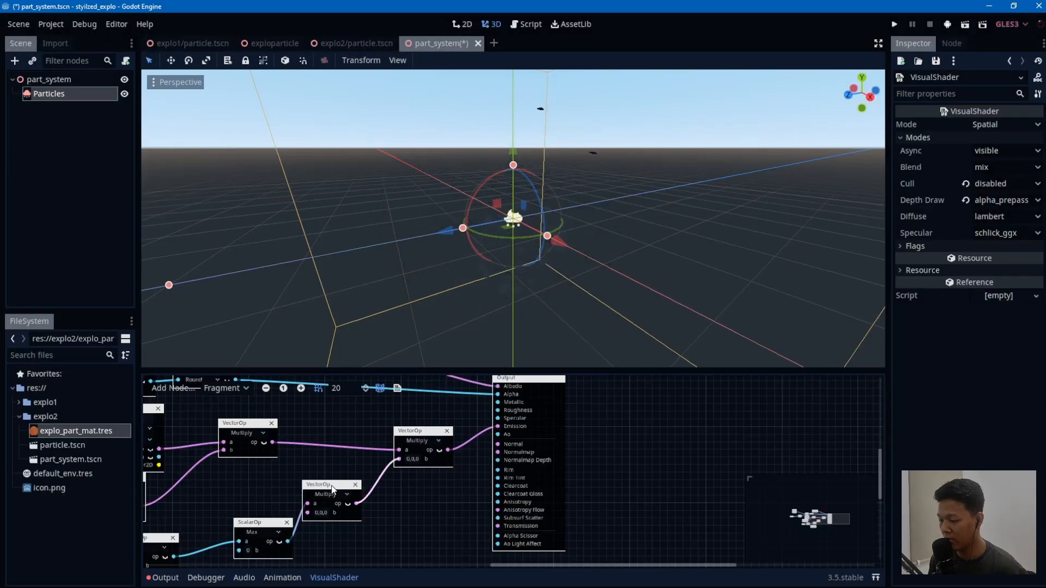
{"action": "left_click_drag", "start_coordinate": [331, 485], "coordinate": [354, 486]}
Step: Connect the emission_str uniform to the new Multiply node's b input and save the scene
{"action": "middle_click_drag", "start_coordinate": [410, 530], "coordinate": [452, 439]}
{"action": "left_click_drag", "start_coordinate": [327, 501], "coordinate": [497, 485]}
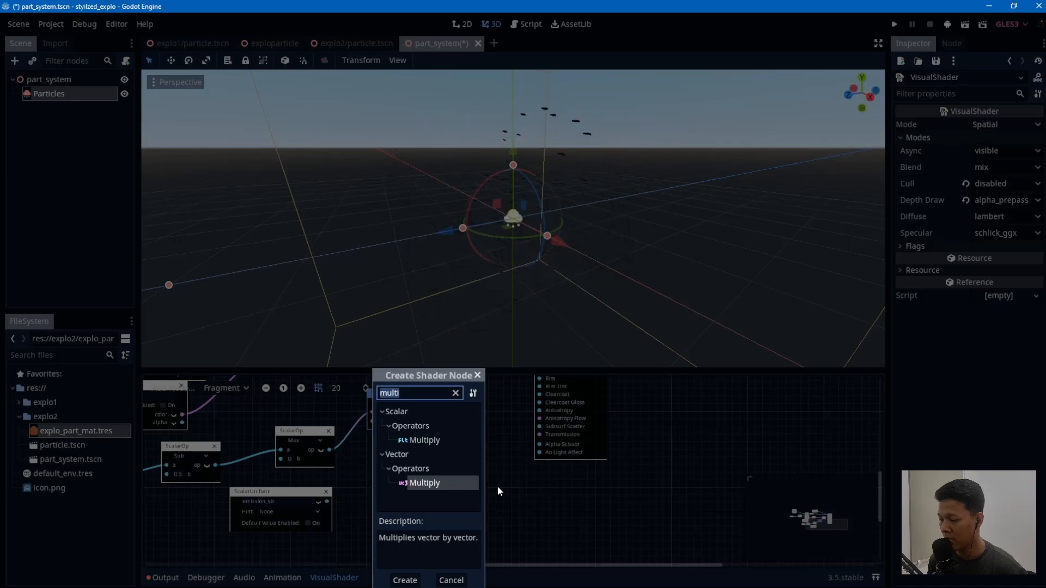
{"action": "left_click", "coordinate": [476, 375]}
{"action": "scroll", "coordinate": [402, 432], "scroll_direction": "up", "scroll_amount": 4}
{"action": "middle_click_drag", "start_coordinate": [337, 478], "coordinate": [479, 433]}
{"action": "scroll", "coordinate": [480, 434], "scroll_direction": "down", "scroll_amount": 2}
{"action": "left_click_drag", "start_coordinate": [415, 501], "coordinate": [484, 384]}
{"action": "key", "text": "ctrl+s"}
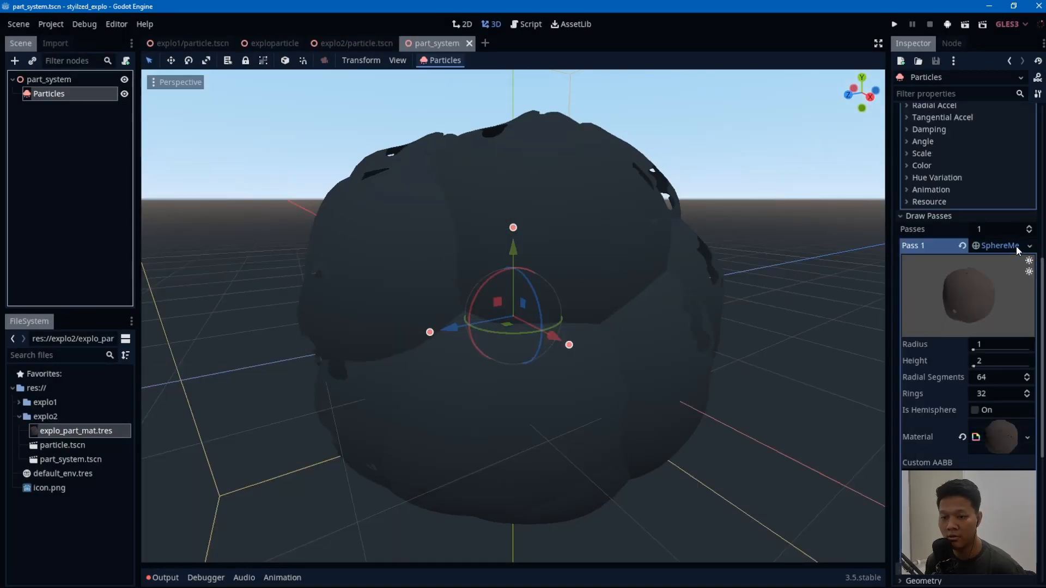
Step: Set the particle material's Emission Str parameter to 20 and save the scene
{"action": "left_click", "coordinate": [994, 257]}
{"action": "left_click", "coordinate": [998, 258]}
{"action": "scroll", "coordinate": [998, 382], "scroll_direction": "down", "scroll_amount": 3}
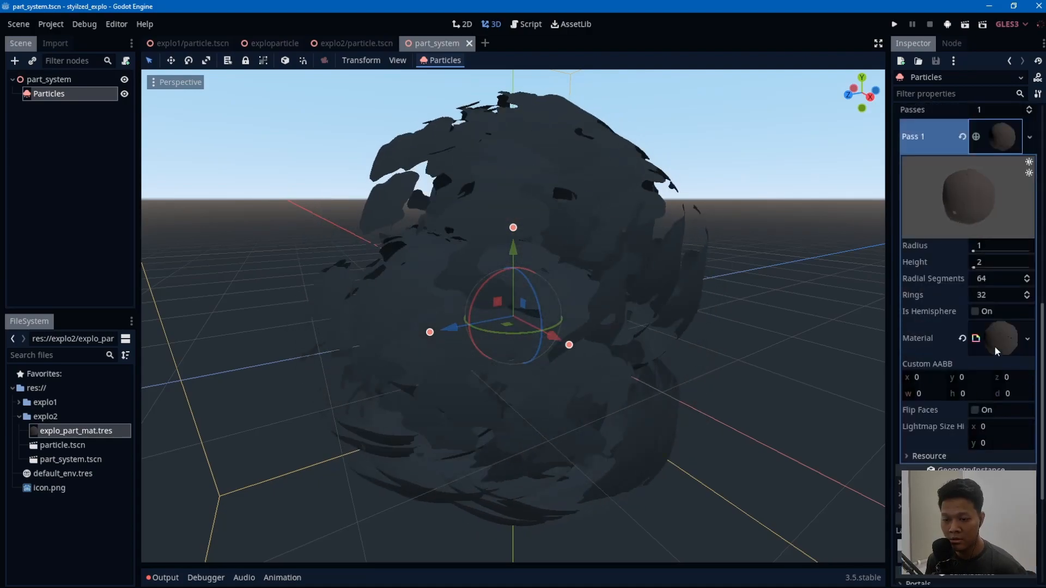
{"action": "left_click", "coordinate": [995, 342]}
{"action": "scroll", "coordinate": [978, 360], "scroll_direction": "down", "scroll_amount": 4}
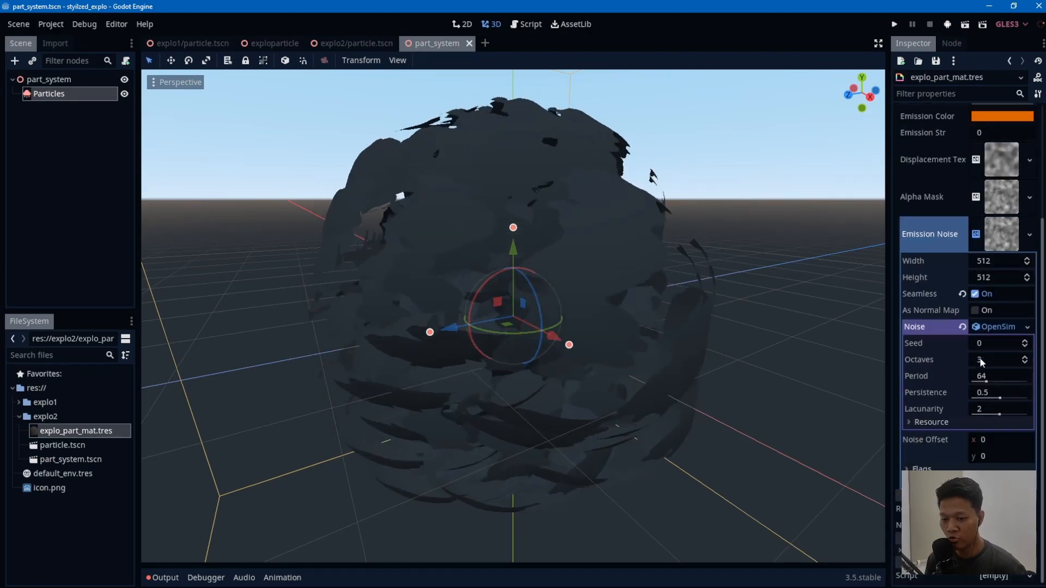
{"action": "scroll", "coordinate": [994, 358], "scroll_direction": "up", "scroll_amount": 4}
{"action": "left_click_drag", "start_coordinate": [981, 284], "coordinate": [1033, 284]}
{"action": "left_click", "coordinate": [982, 284]}
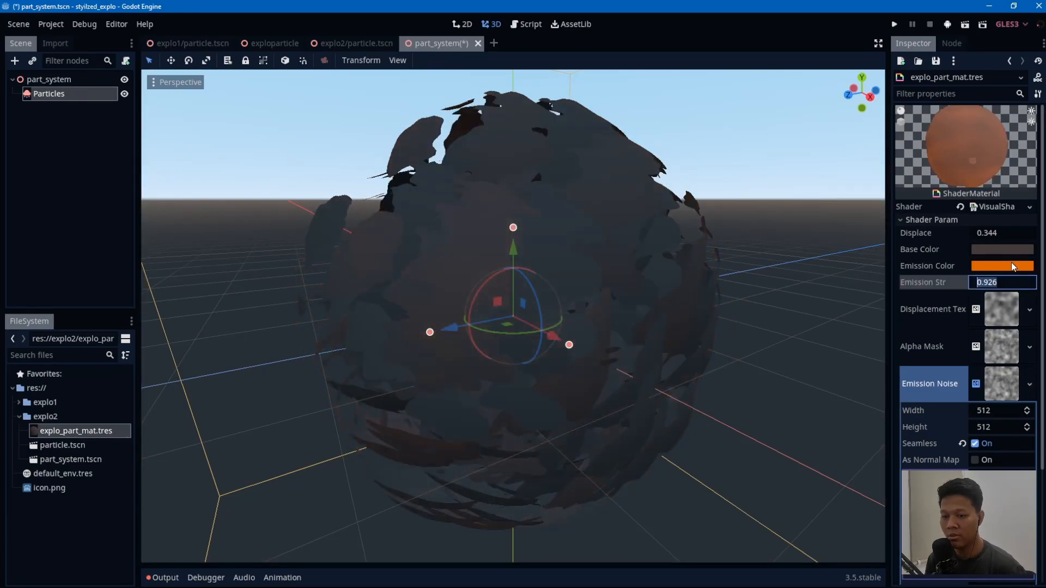
{"action": "type", "text": "20"}
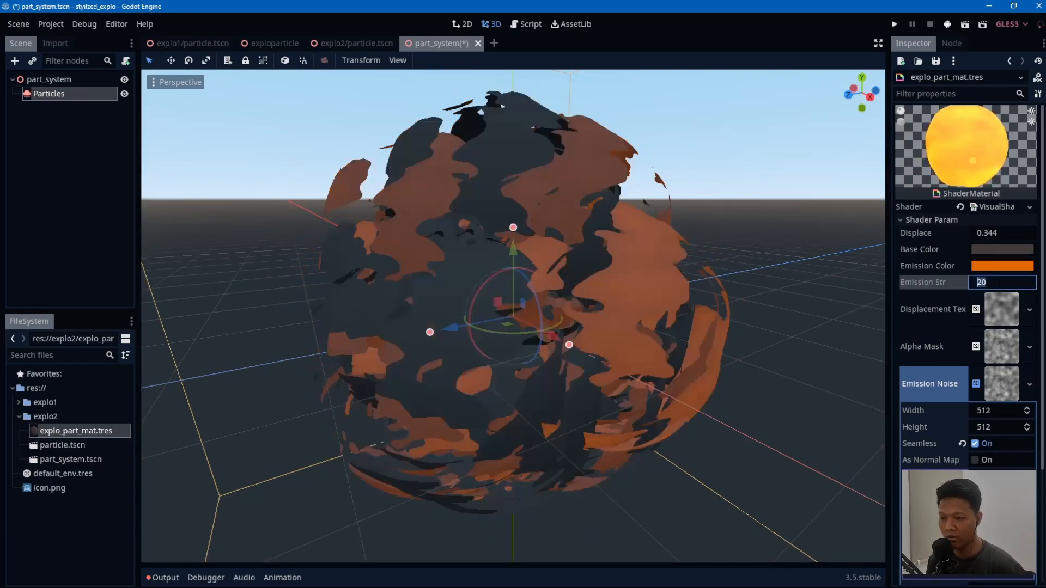
{"action": "left_click", "coordinate": [746, 184]}
{"action": "key", "text": "ctrl+s"}
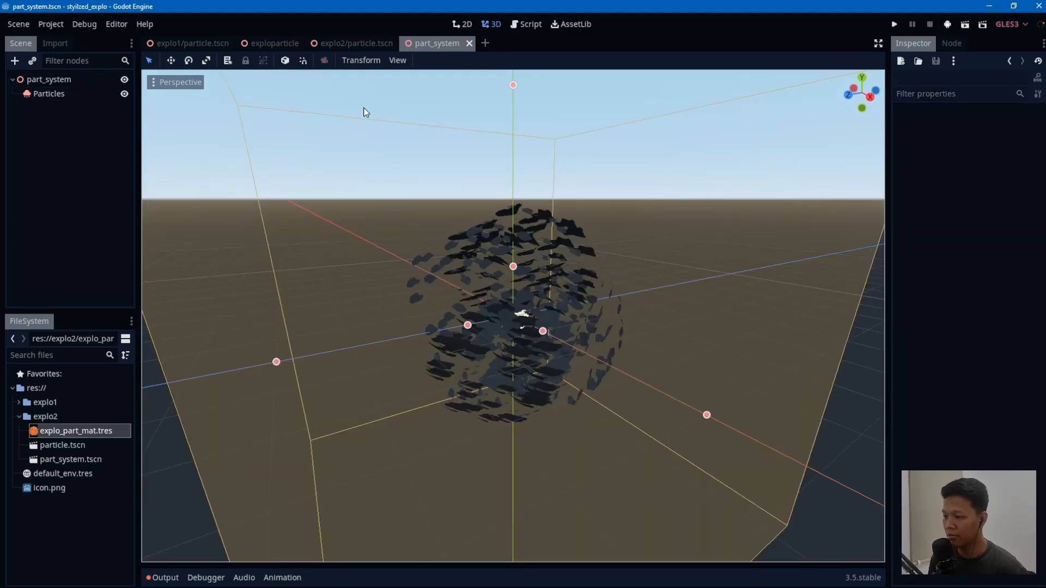
Step: Copy the WorldEnvironment and DirectionalLight nodes from explo1/particle.tscn into the part_system scene
{"action": "left_click", "coordinate": [343, 43]}
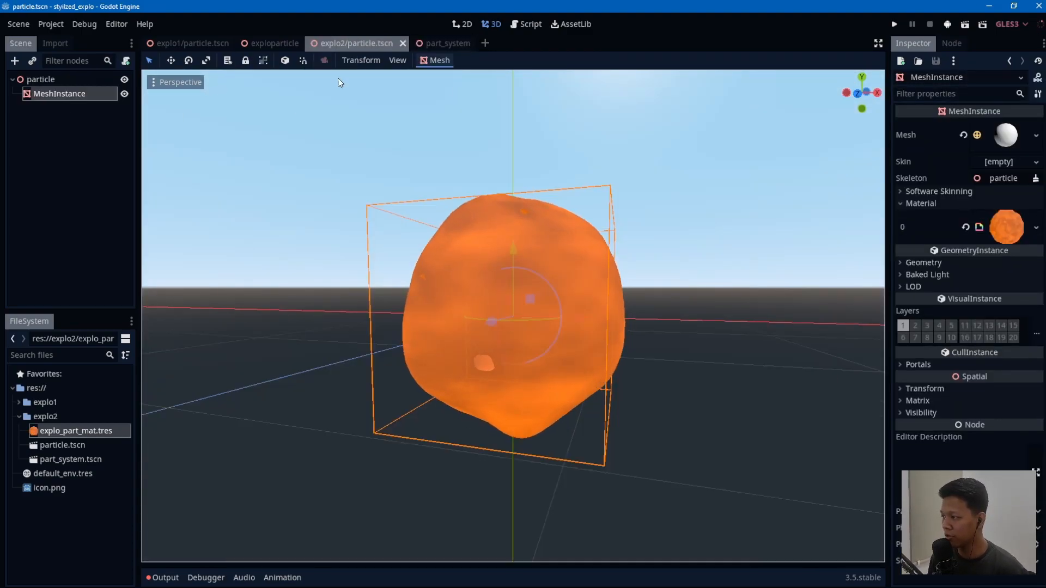
{"action": "left_click", "coordinate": [261, 43]}
{"action": "left_click", "coordinate": [370, 43]}
{"action": "left_click", "coordinate": [436, 43]}
{"action": "left_click", "coordinate": [194, 43]}
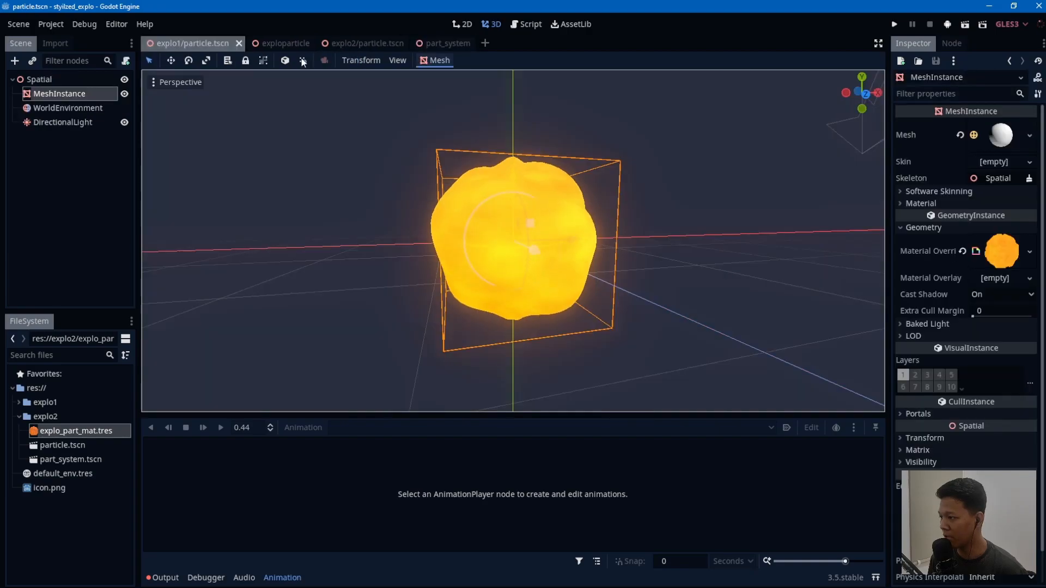
{"action": "left_click", "coordinate": [83, 107]}
{"action": "left_click", "coordinate": [98, 122], "text": "shift"}
{"action": "left_click", "coordinate": [442, 43]}
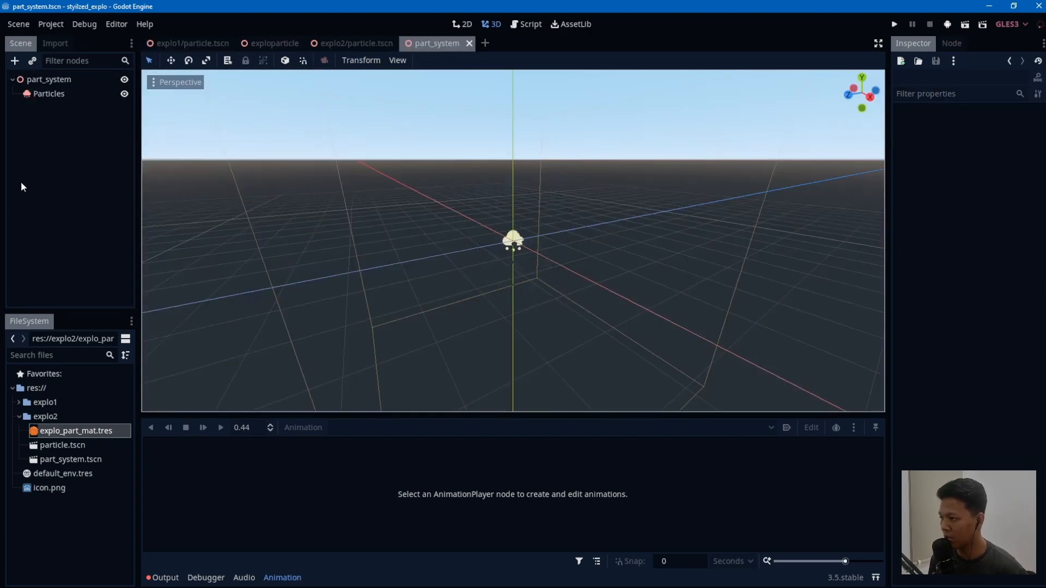
{"action": "key", "text": "ctrl+v"}
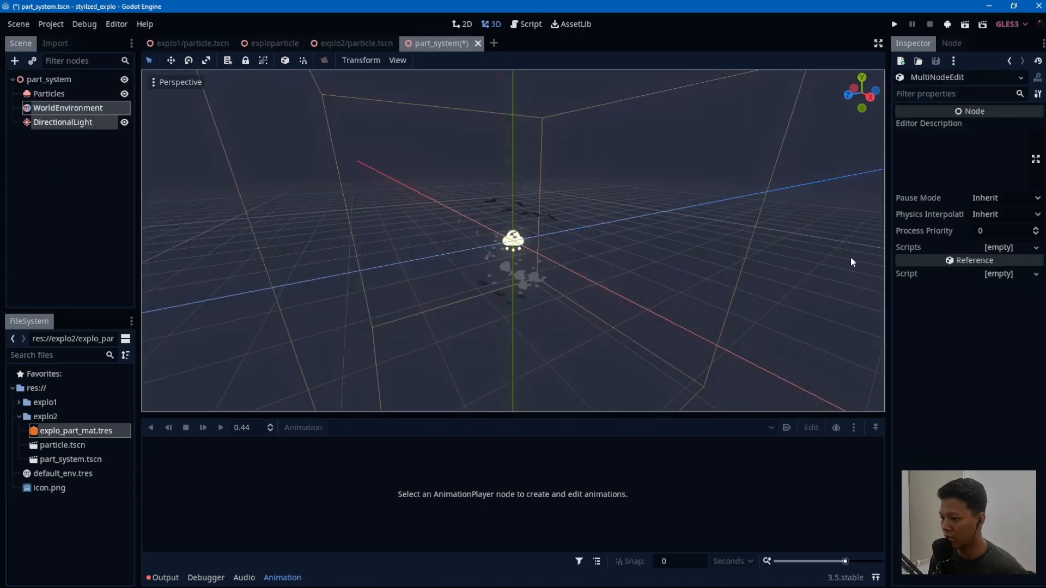
{"action": "scroll", "coordinate": [684, 284], "scroll_direction": "up", "scroll_amount": 5}
{"action": "middle_click_drag", "start_coordinate": [652, 242], "coordinate": [650, 251]}
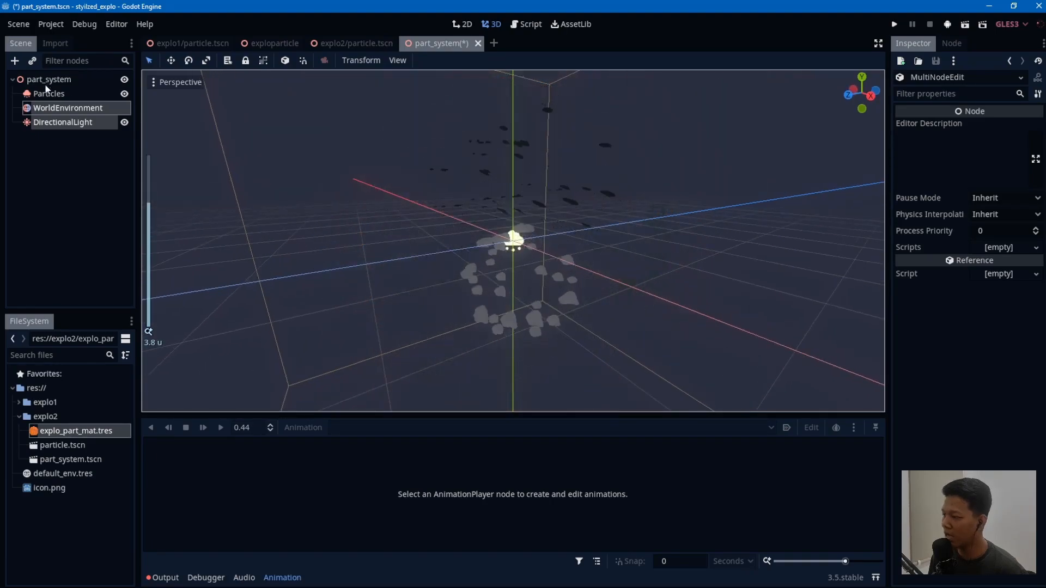
Step: Change the particle material's Emission Color to a more yellow orange, save the scene and collapse the Pass 1 mesh properties
{"action": "left_click", "coordinate": [56, 110]}
{"action": "left_click", "coordinate": [58, 95]}
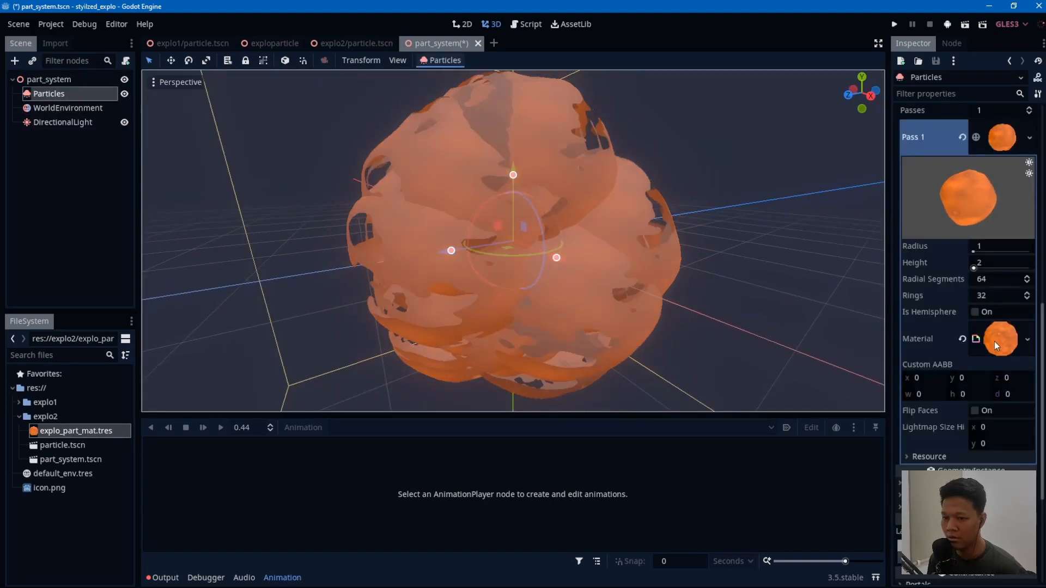
{"action": "left_click", "coordinate": [990, 338]}
{"action": "left_click", "coordinate": [1005, 265]}
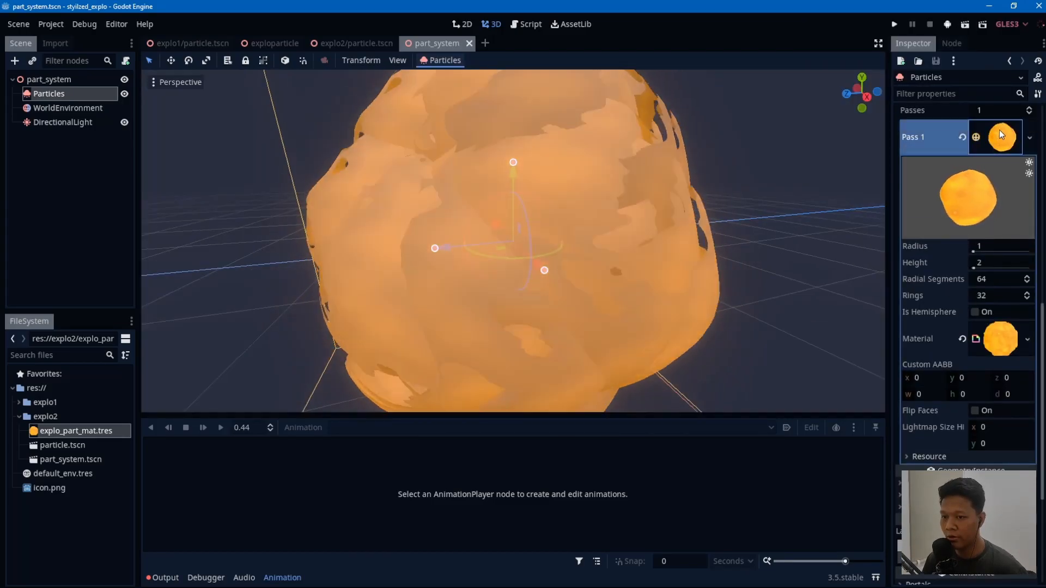
{"action": "left_click", "coordinate": [999, 131]}
Step: Set the Y gravity of the particles' process material to 3
{"action": "scroll", "coordinate": [977, 222], "scroll_direction": "up", "scroll_amount": 3}
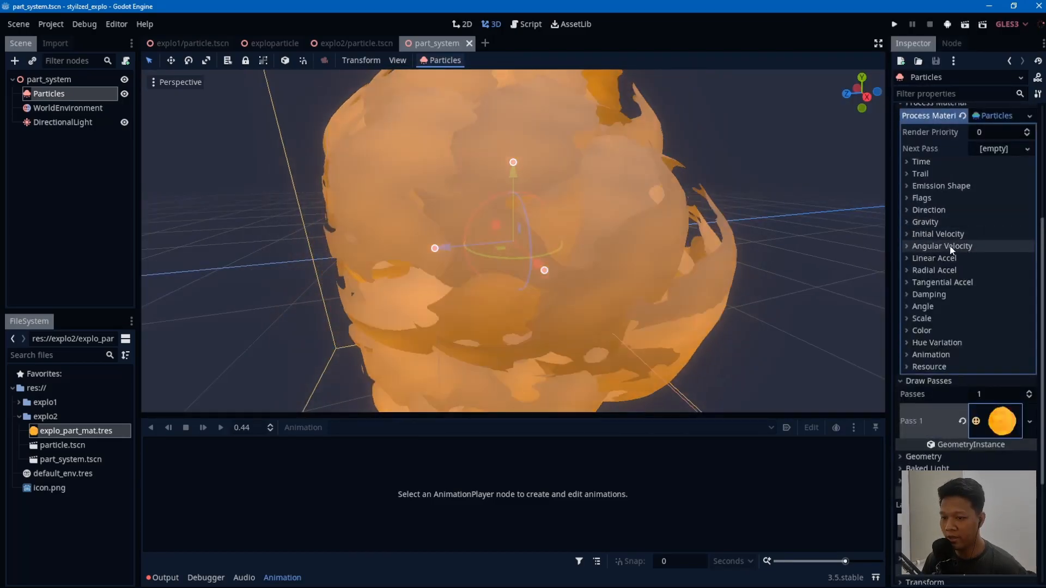
{"action": "scroll", "coordinate": [536, 214], "scroll_direction": "down", "scroll_amount": 3}
{"action": "scroll", "coordinate": [537, 213], "scroll_direction": "up", "scroll_amount": 3}
{"action": "middle_click_drag", "start_coordinate": [536, 213], "coordinate": [510, 213]}
{"action": "left_click", "coordinate": [946, 223]}
{"action": "left_click", "coordinate": [962, 248]}
{"action": "type", "text": "1"}
{"action": "key", "text": "Return"}
{"action": "scroll", "coordinate": [681, 210], "scroll_direction": "down", "scroll_amount": 2}
{"action": "left_click", "coordinate": [967, 249]}
{"action": "type", "text": "10"}
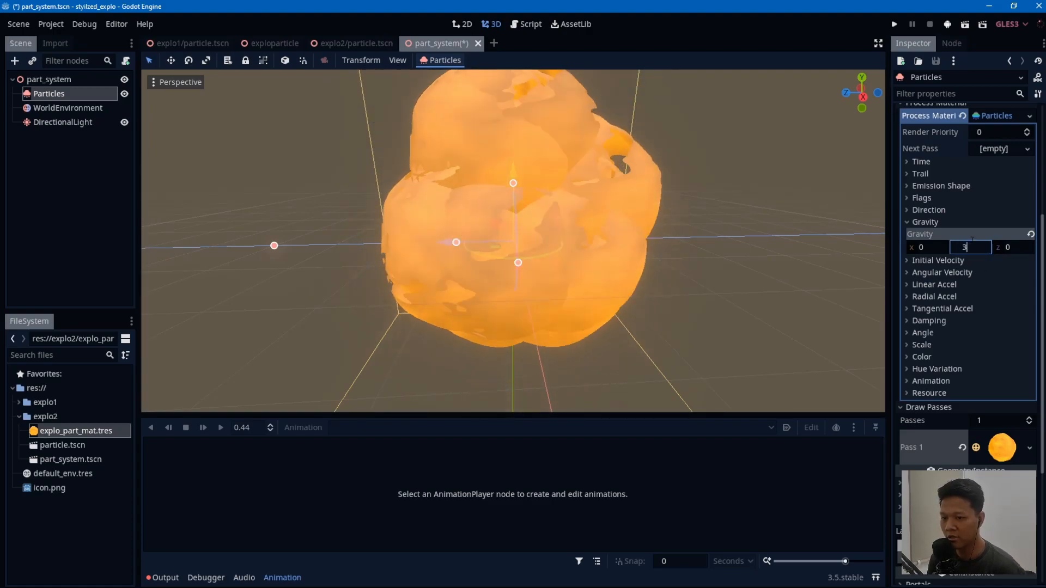
{"action": "left_click", "coordinate": [926, 221]}
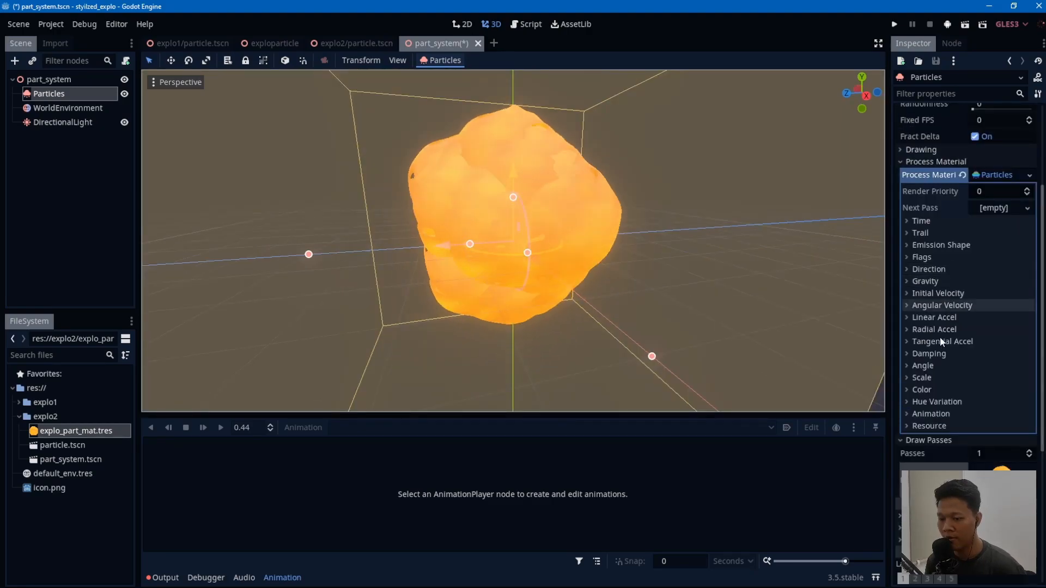
Step: Set the Damping of the particles' process material to 10
{"action": "left_click", "coordinate": [937, 354]}
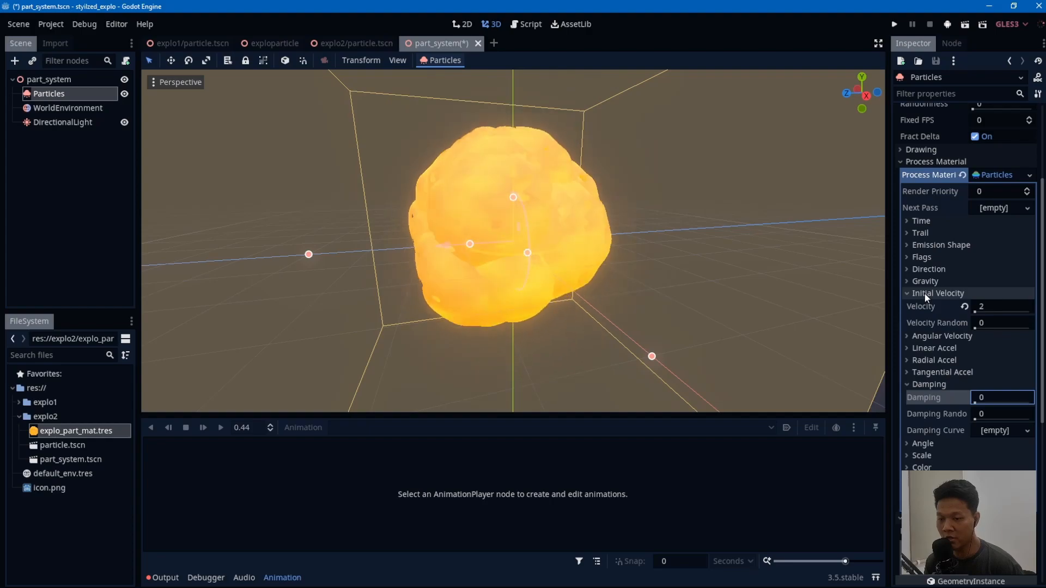
{"action": "left_click", "coordinate": [989, 368]}
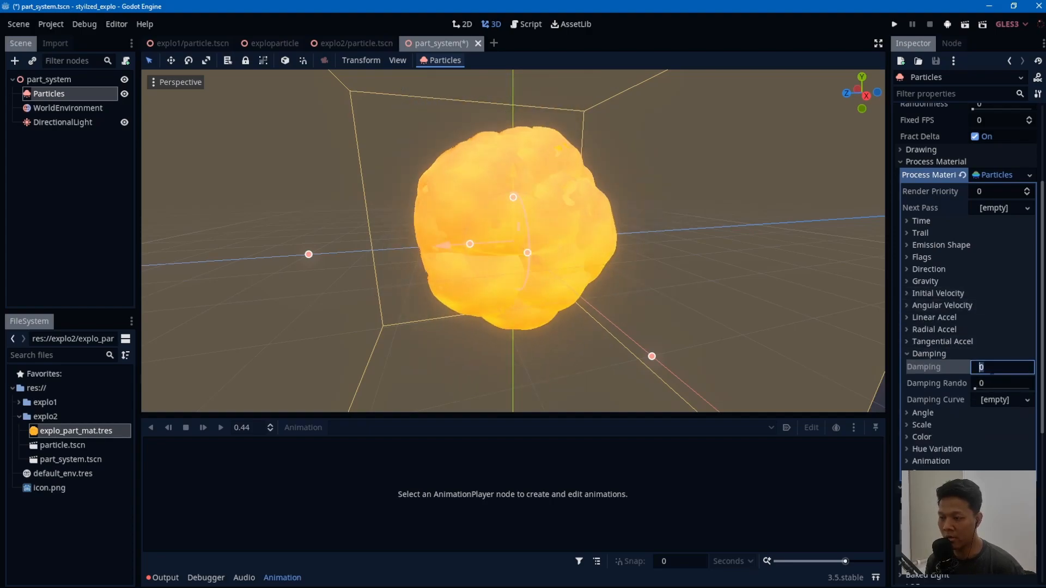
{"action": "type", "text": "10"}
{"action": "key", "text": "Return"}
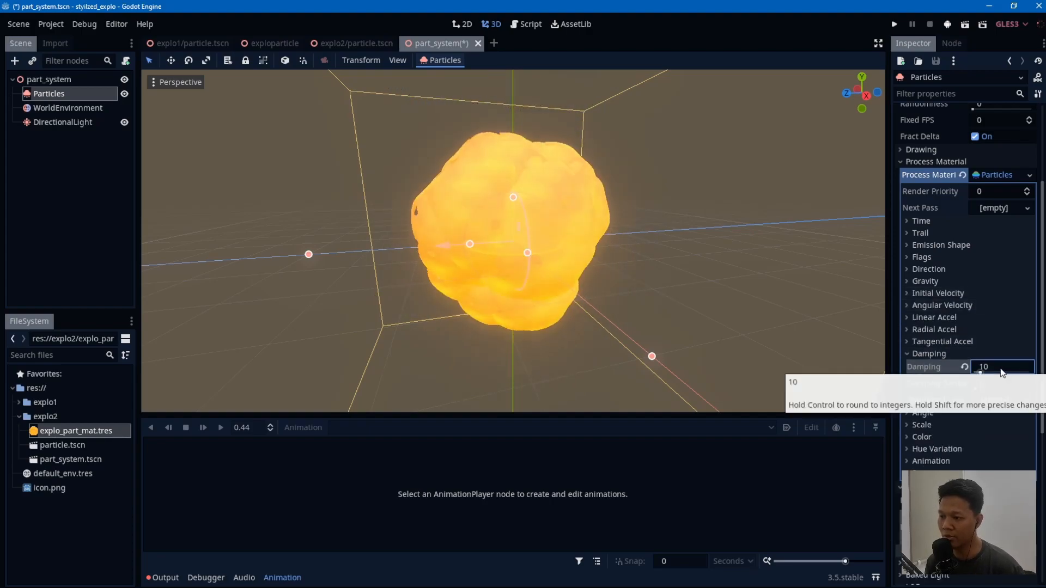
Step: Set the Damping of the particles' process material to 3 and save the scene
{"action": "left_click", "coordinate": [1001, 368]}
{"action": "type", "text": "3"}
{"action": "key", "text": "Return"}
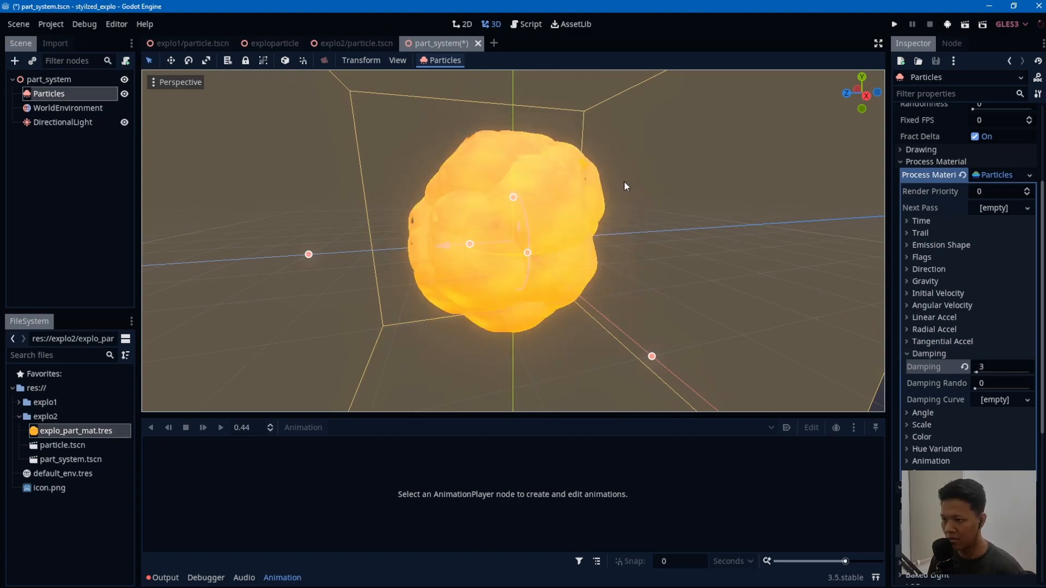
{"action": "left_click", "coordinate": [25, 155]}
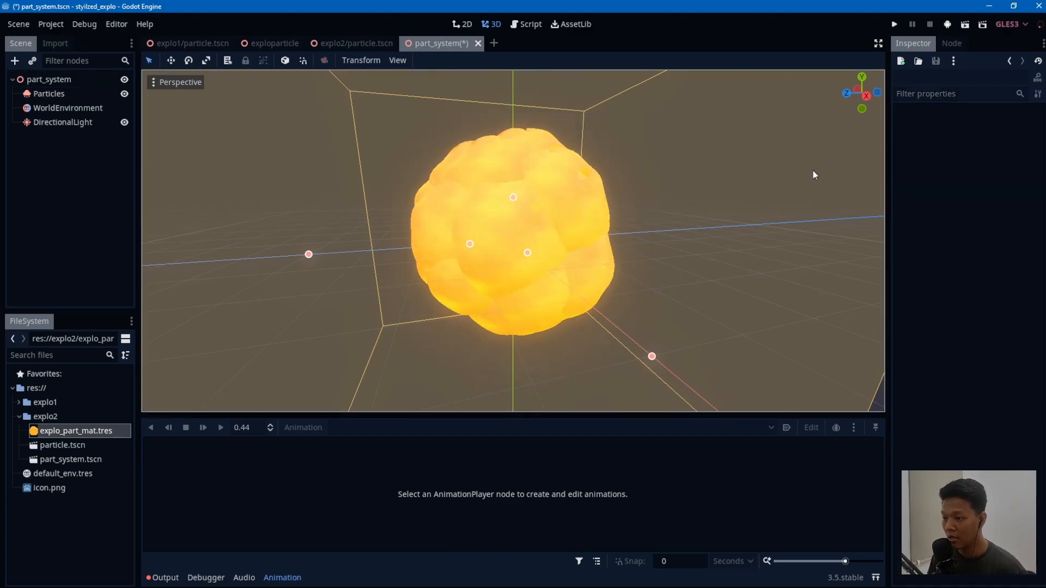
{"action": "key", "text": "ctrl+s"}
{"action": "left_click", "coordinate": [68, 92]}
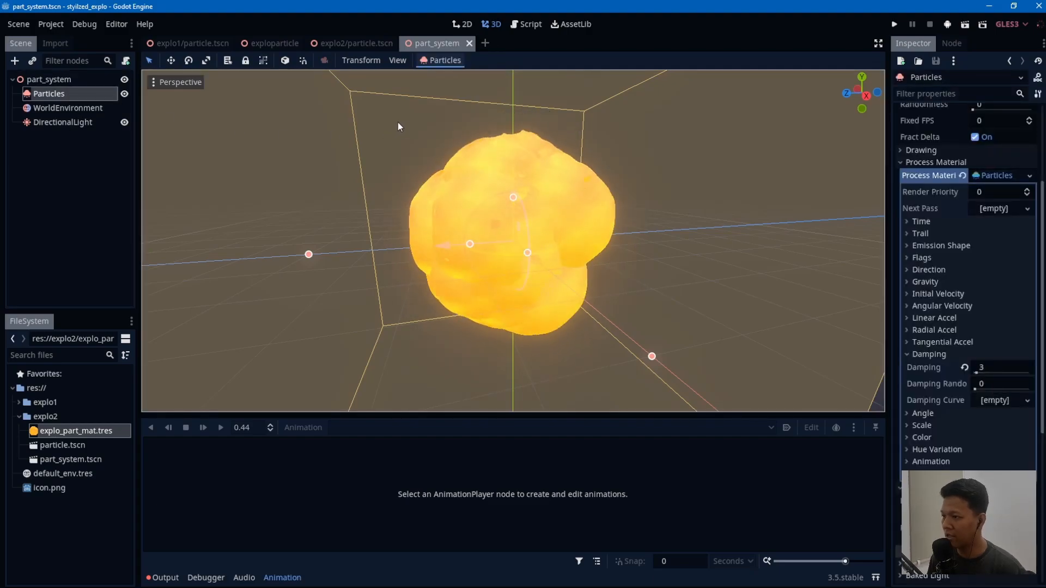
Step: Examine the sphere node and the explode animation in the exploparticle scene, toggling the sphere's visibility and playing the effect
{"action": "left_click", "coordinate": [270, 43]}
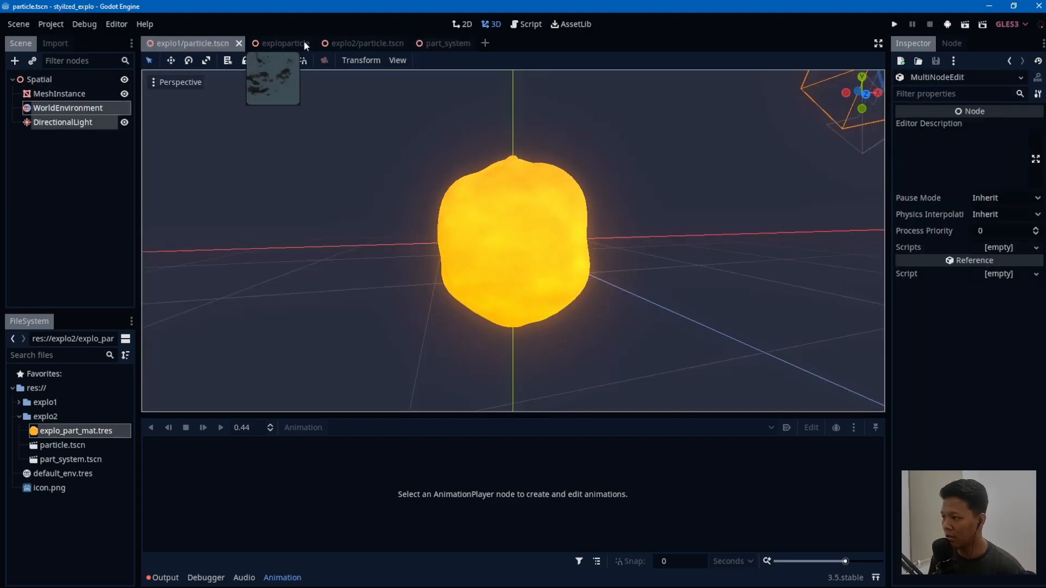
{"action": "left_click", "coordinate": [68, 137]}
{"action": "left_click", "coordinate": [125, 138]}
{"action": "left_click", "coordinate": [125, 138]}
{"action": "key", "text": "ctrl+s"}
{"action": "left_click", "coordinate": [492, 448]}
{"action": "key", "text": "d"}
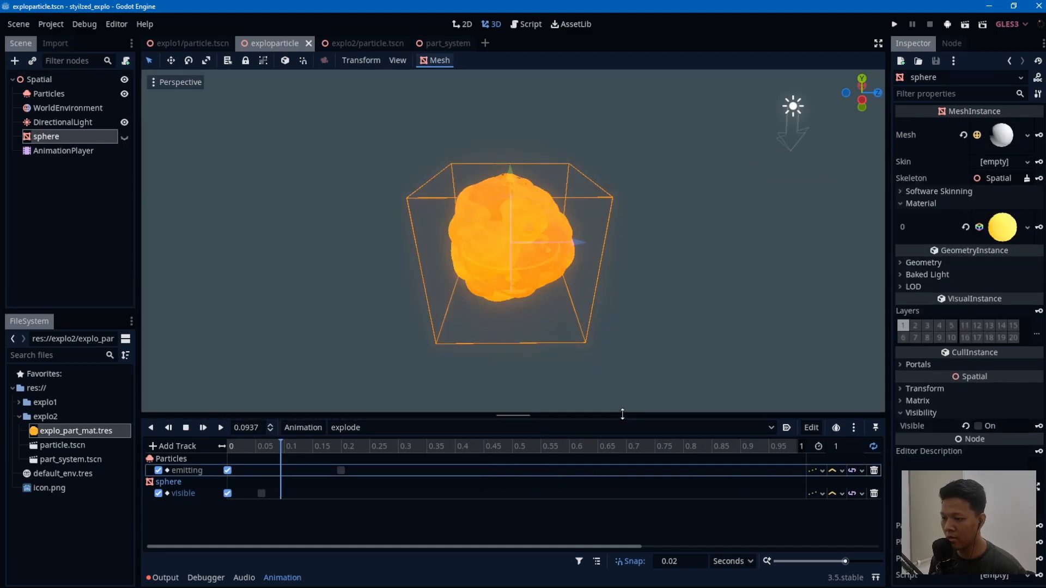
{"action": "scroll", "coordinate": [774, 283], "scroll_direction": "up", "scroll_amount": 4}
{"action": "middle_click_drag", "start_coordinate": [724, 275], "coordinate": [695, 273]}
{"action": "scroll", "coordinate": [606, 255], "scroll_direction": "down", "scroll_amount": 4}
{"action": "key", "text": "ctrl+s"}
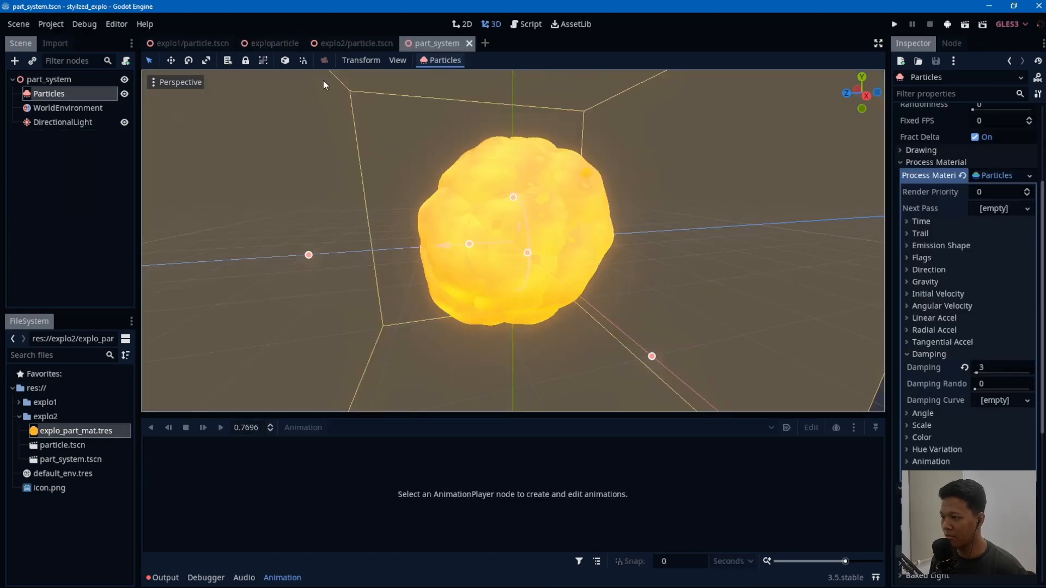
Step: Add a MeshInstance node under the part_system root
{"action": "left_click", "coordinate": [323, 80]}
{"action": "left_click", "coordinate": [54, 80]}
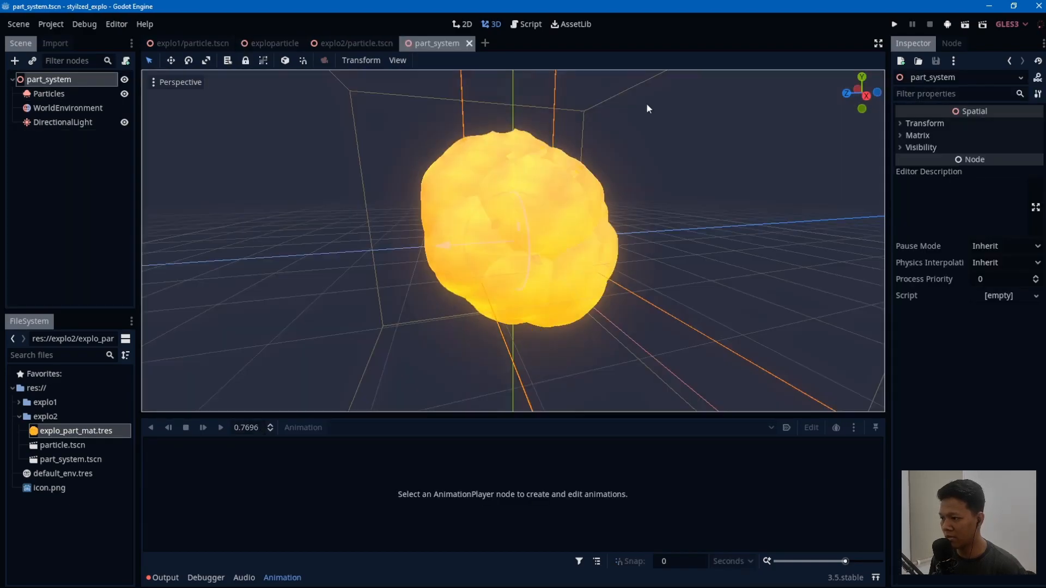
{"action": "key", "text": "ctrl+a"}
{"action": "type", "text": "mesh"}
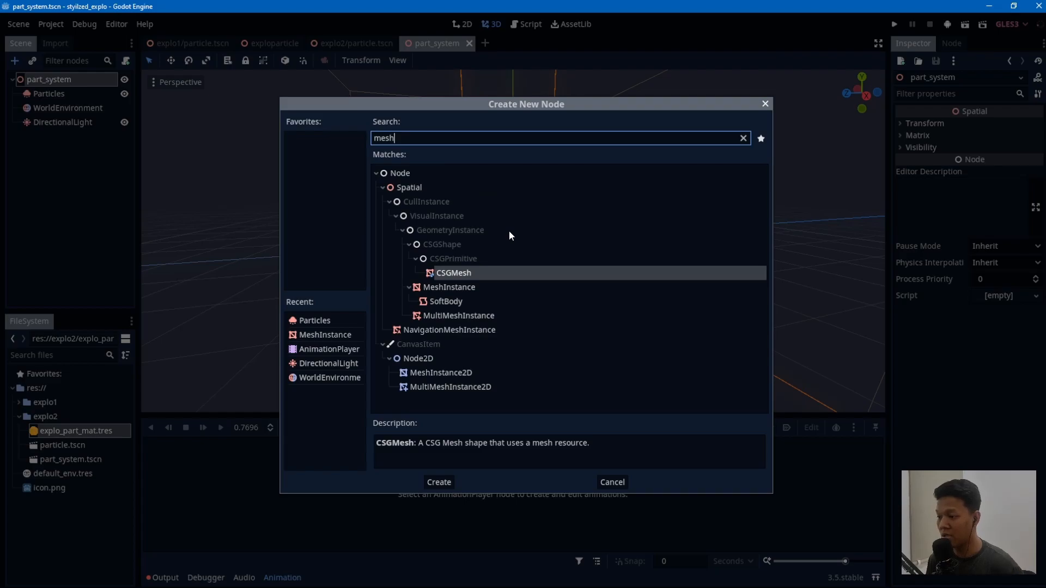
{"action": "double_click", "coordinate": [443, 287]}
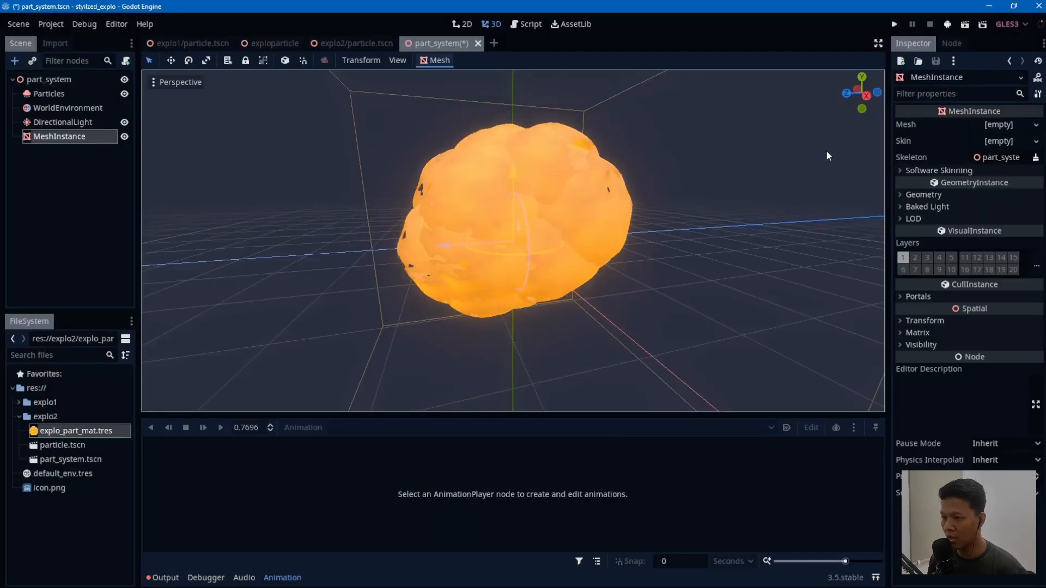
Step: Give the MeshInstance a new SphereMesh with a new SpatialMaterial and open the material's properties
{"action": "left_click", "coordinate": [1007, 124]}
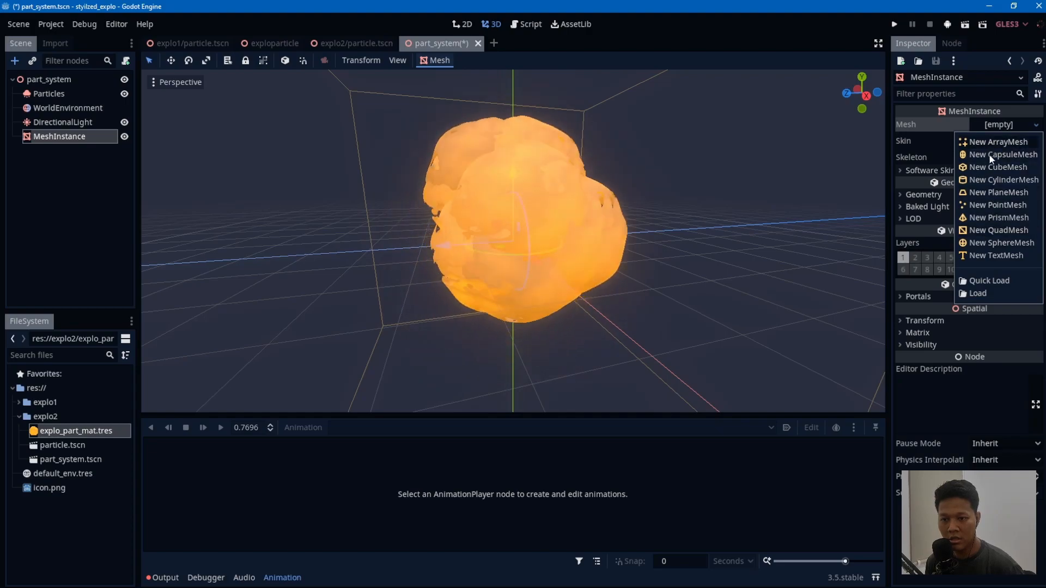
{"action": "left_click", "coordinate": [989, 243]}
{"action": "left_click", "coordinate": [995, 136]}
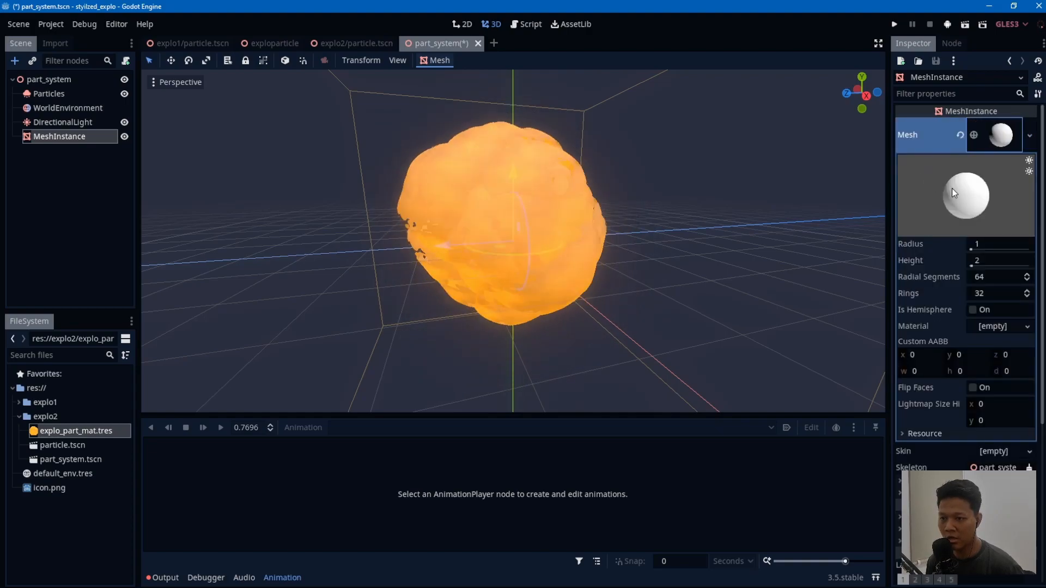
{"action": "left_click", "coordinate": [992, 329]}
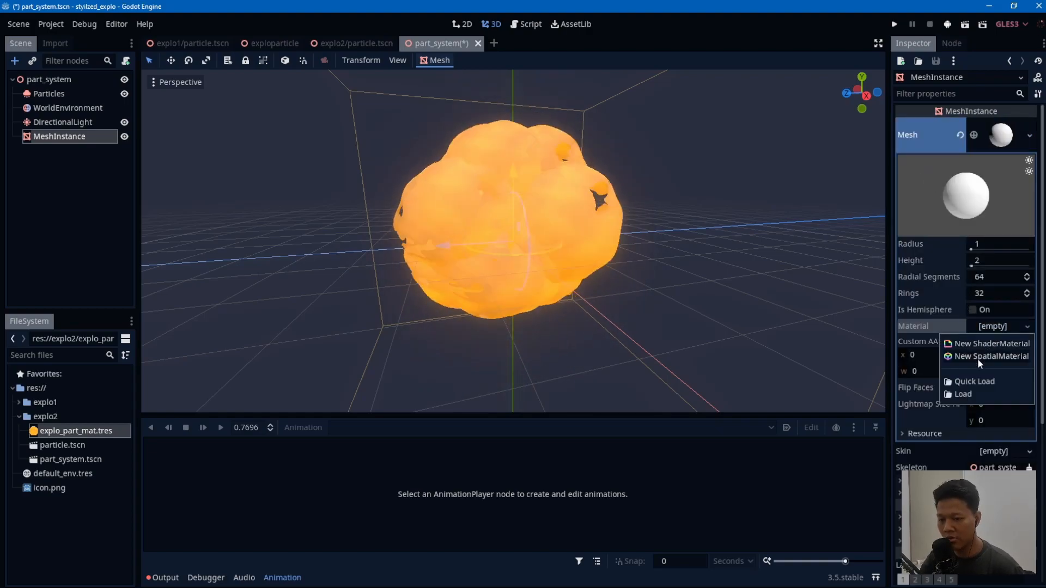
{"action": "left_click", "coordinate": [977, 358]}
{"action": "left_click", "coordinate": [993, 334]}
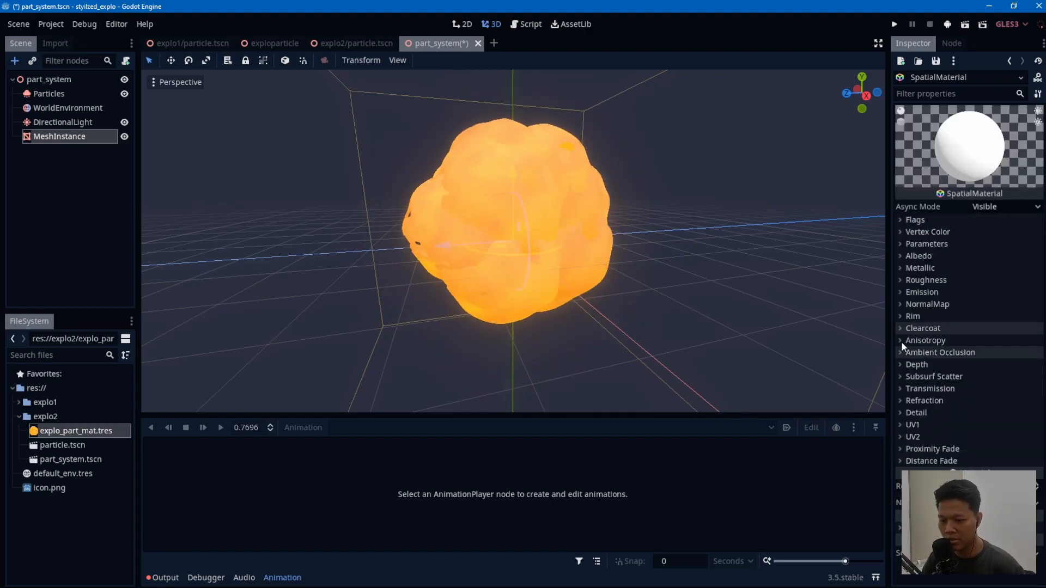
Step: Hide the Particles node, then enable Emission on the sphere's material with an orange emission color
{"action": "left_click", "coordinate": [124, 93]}
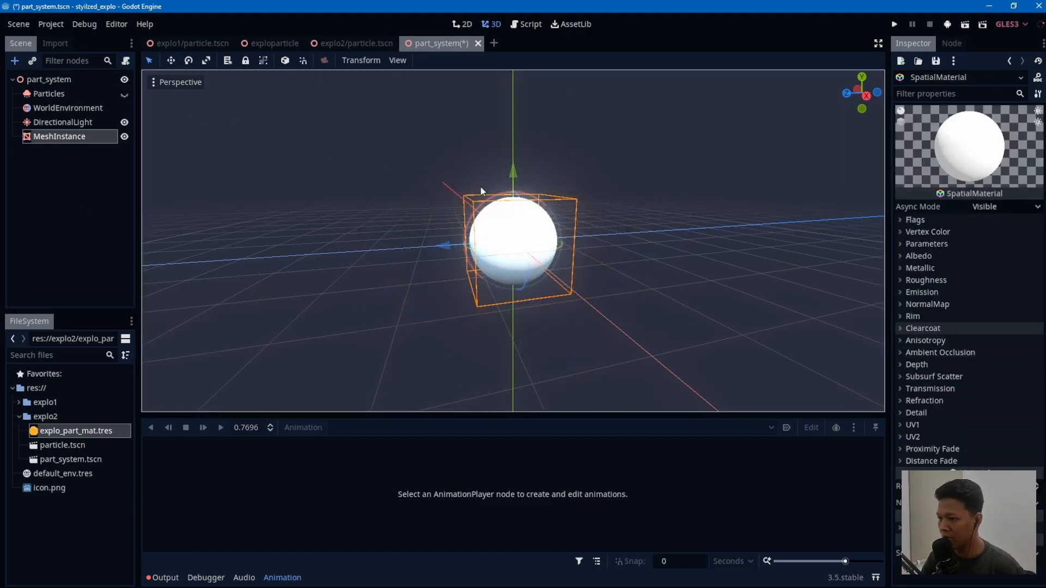
{"action": "left_click", "coordinate": [930, 291]}
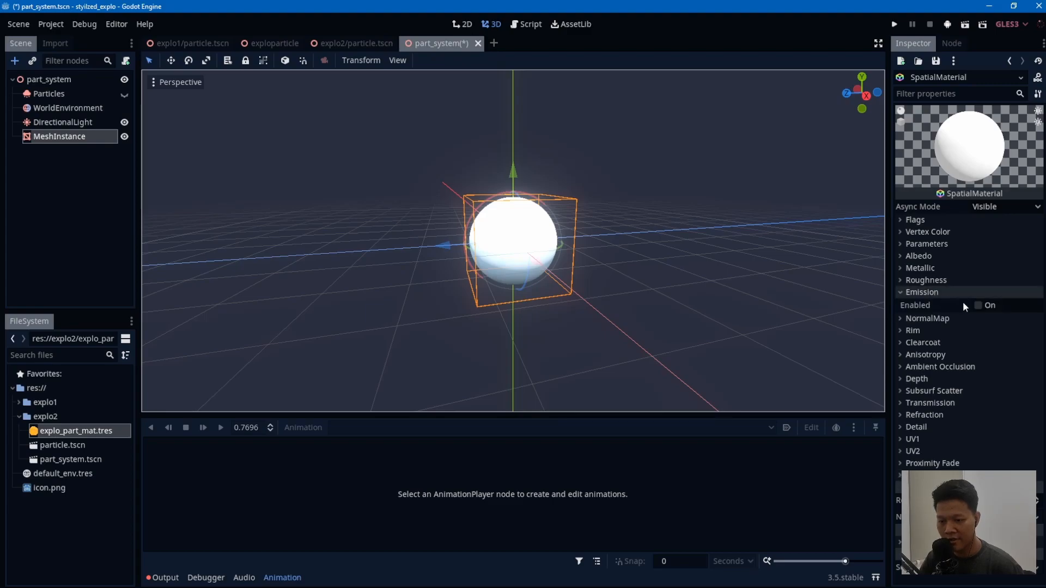
{"action": "left_click", "coordinate": [976, 305]}
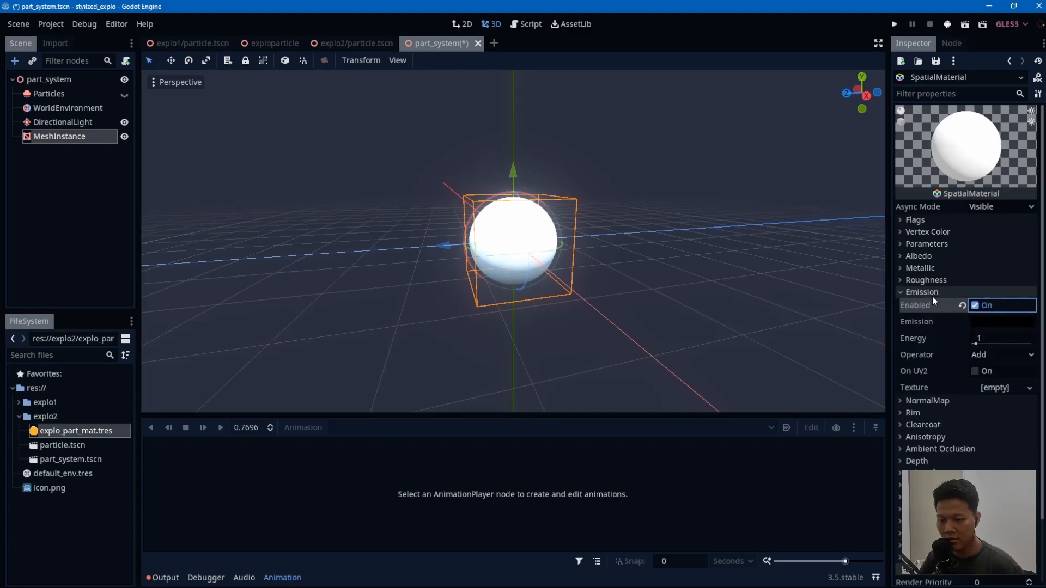
{"action": "left_click", "coordinate": [998, 321]}
{"action": "left_click_drag", "start_coordinate": [961, 108], "coordinate": [950, 62]}
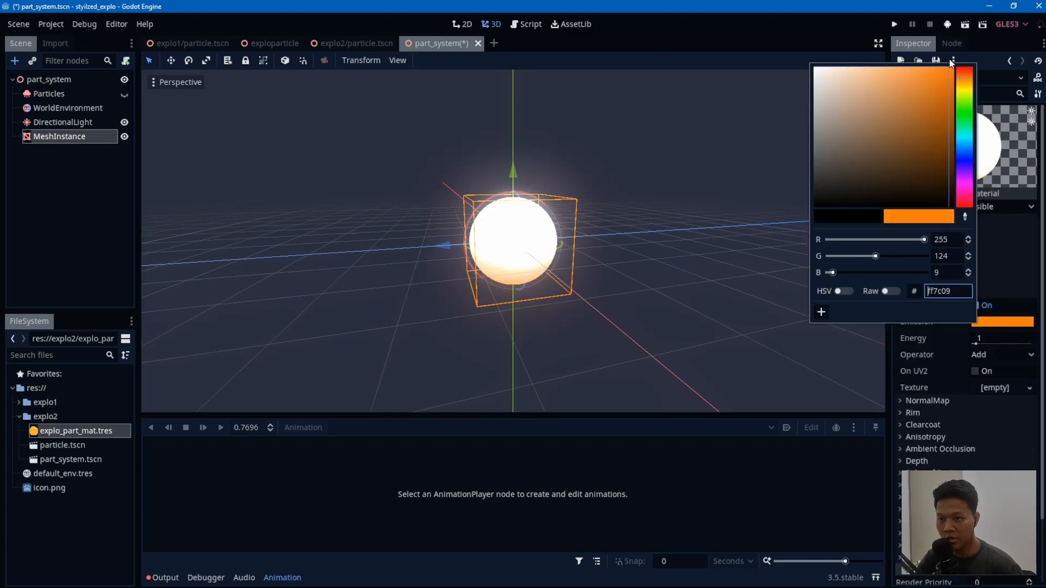
{"action": "left_click", "coordinate": [965, 75]}
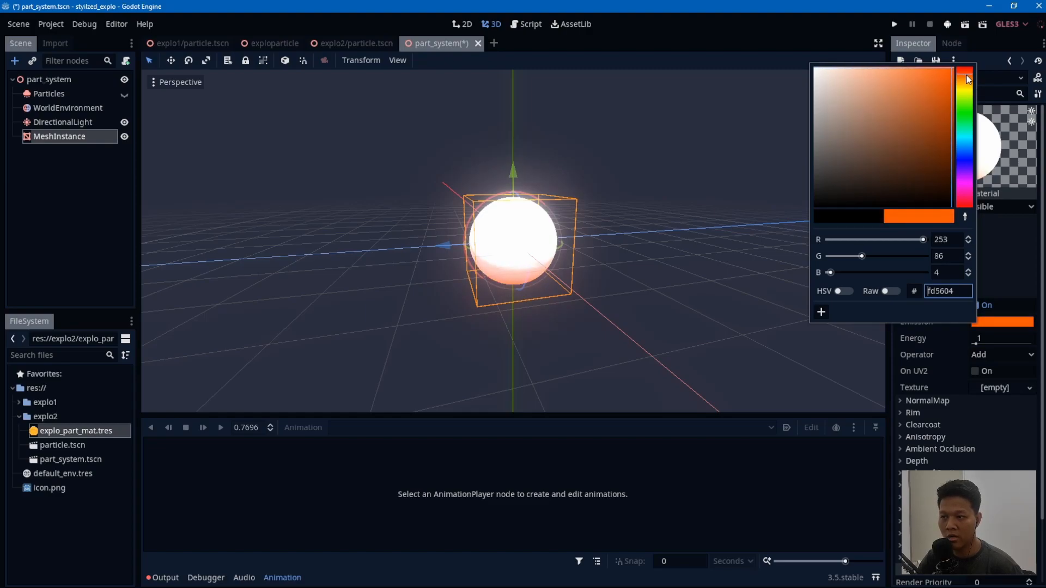
{"action": "left_click", "coordinate": [816, 42]}
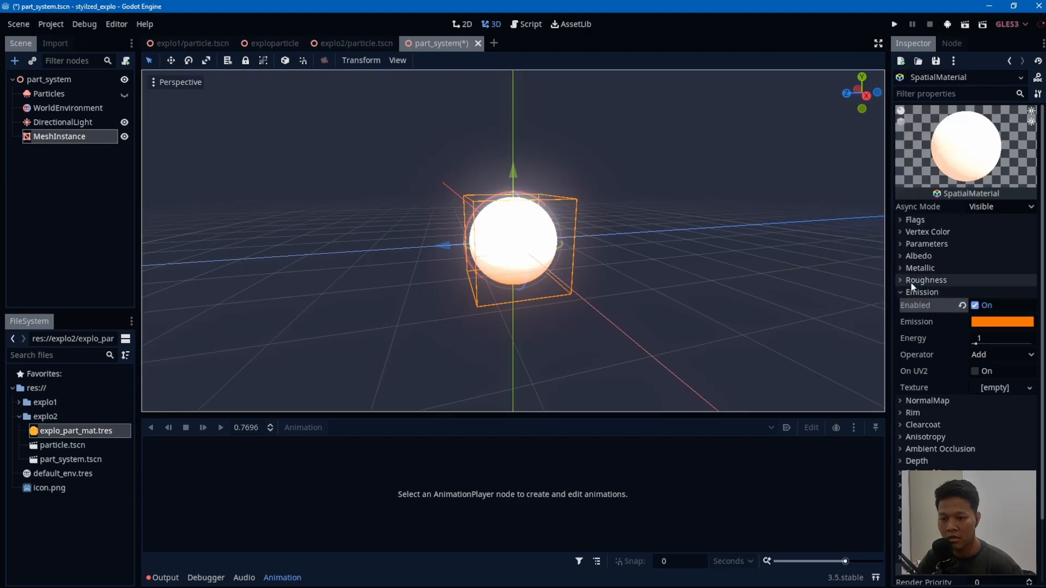
Step: Set the sphere material's Albedo color to a light yellow-orange
{"action": "left_click", "coordinate": [917, 257]}
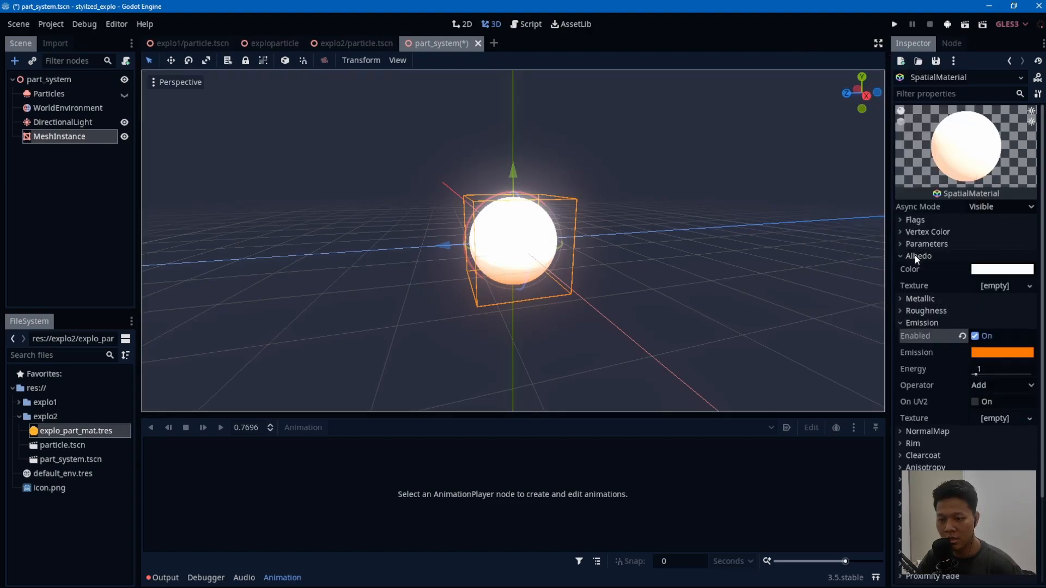
{"action": "left_click", "coordinate": [990, 269]}
{"action": "left_click_drag", "start_coordinate": [965, 29], "coordinate": [967, 36]}
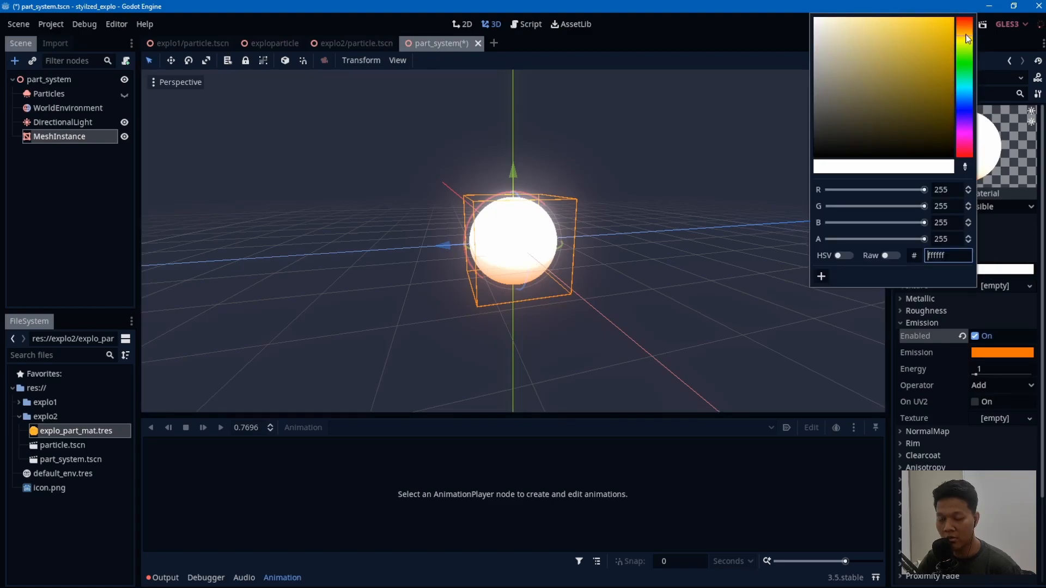
{"action": "left_click", "coordinate": [931, 31]}
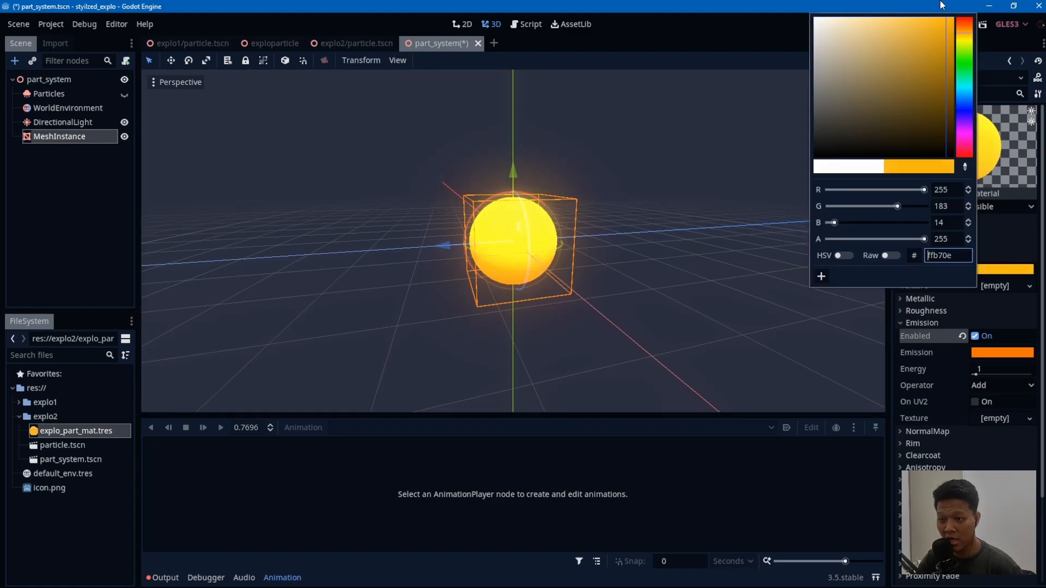
{"action": "left_click", "coordinate": [775, 31]}
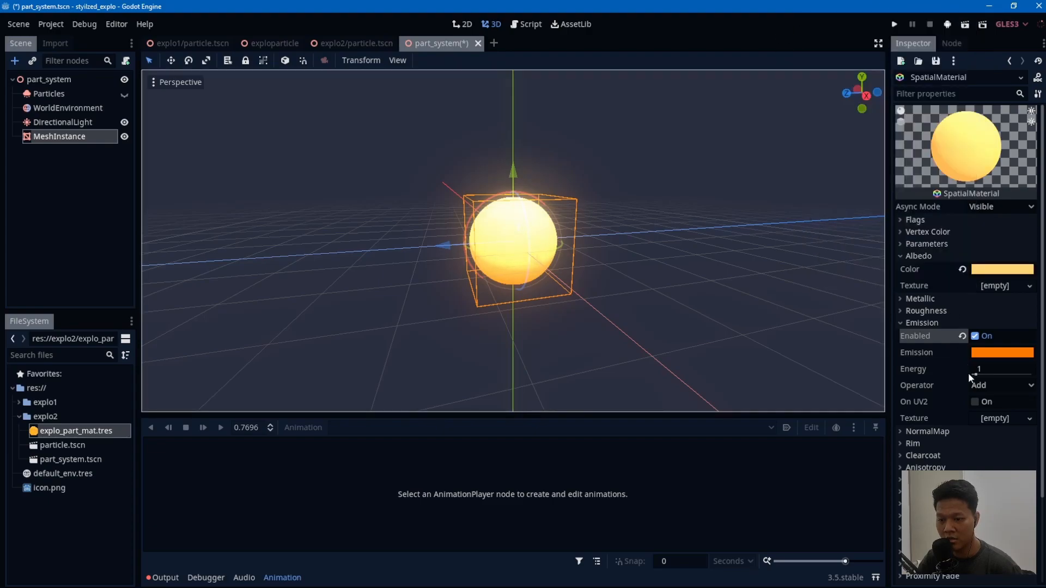
Step: Set the sphere material's Emission Energy to 3
{"action": "left_click_drag", "start_coordinate": [975, 375], "coordinate": [982, 374]}
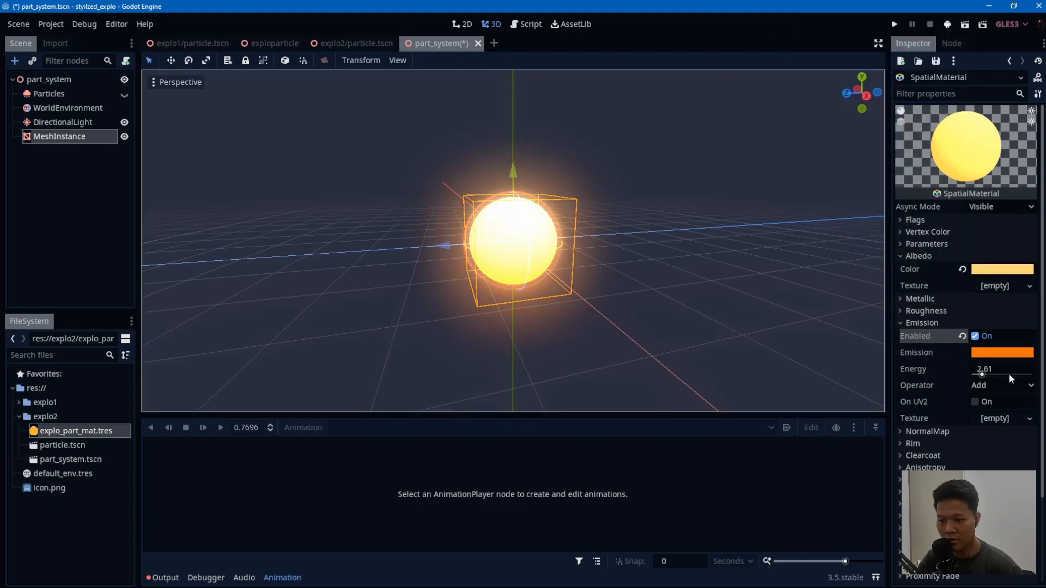
{"action": "left_click", "coordinate": [1007, 370]}
{"action": "type", "text": "3"}
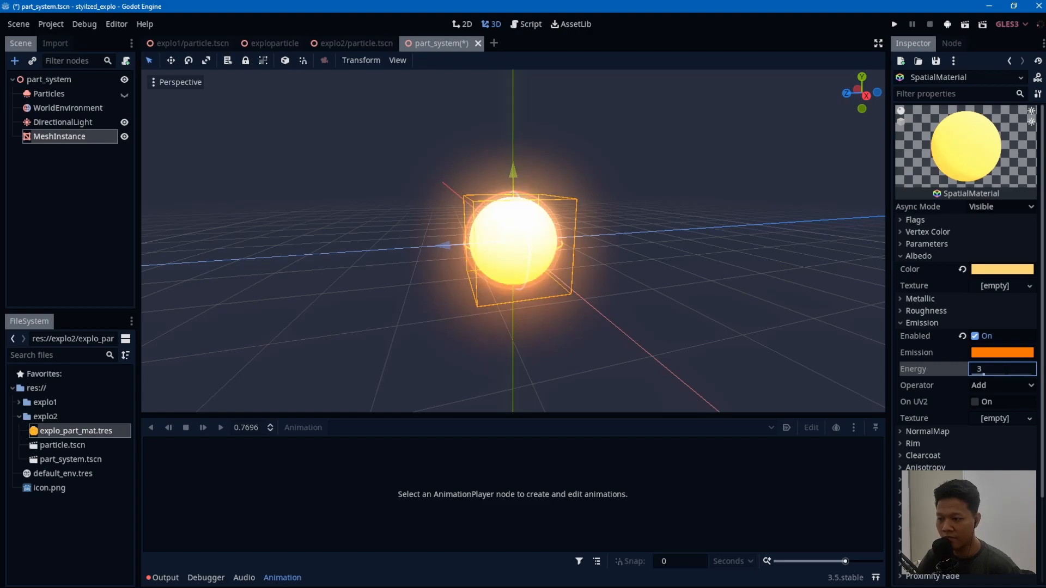
{"action": "key", "text": "Return"}
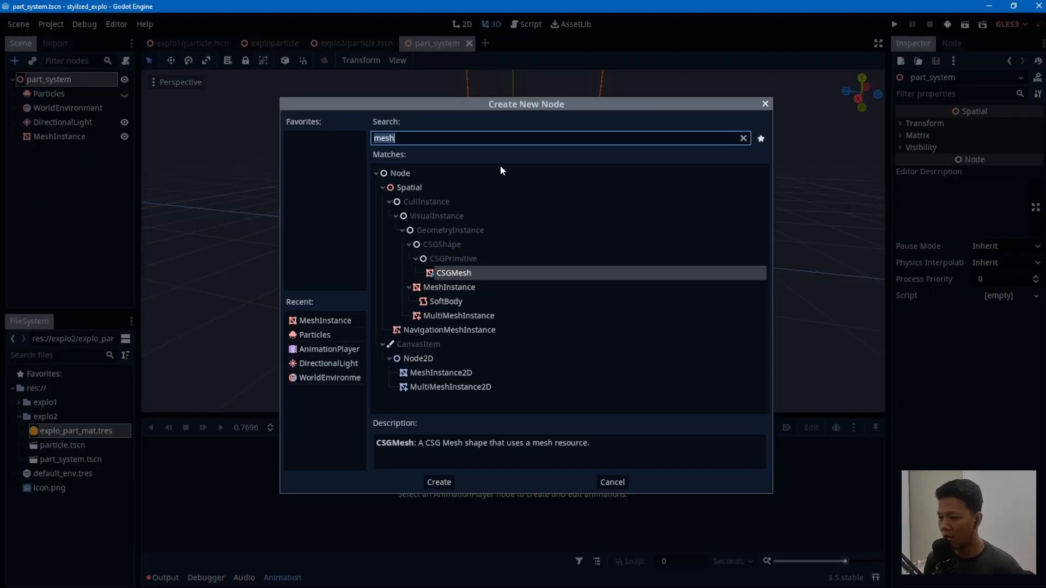
Step: Add an AnimationPlayer node to part_system and create a new animation named explo
{"action": "type", "text": "animat"}
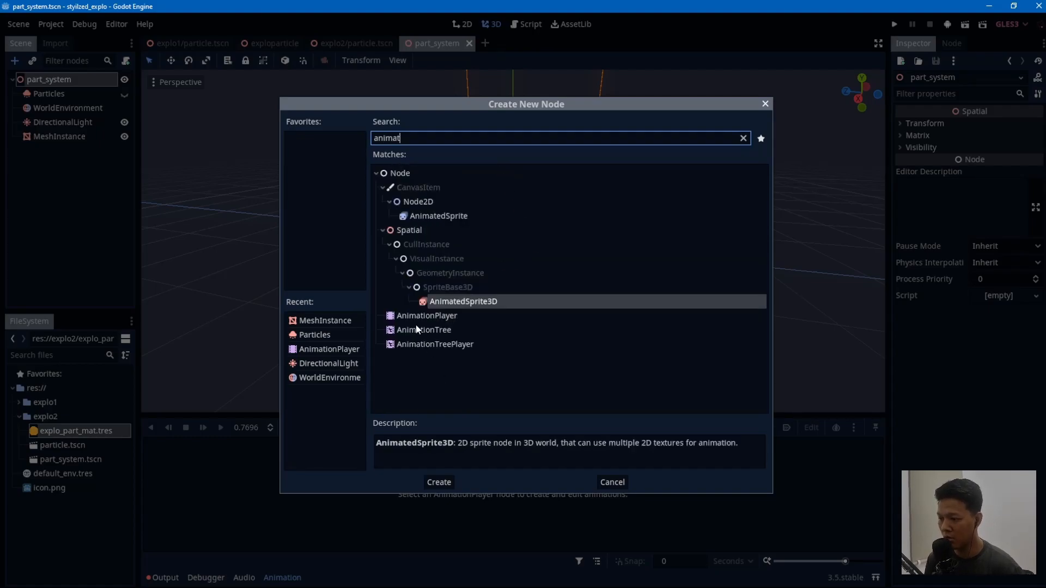
{"action": "double_click", "coordinate": [426, 315]}
{"action": "left_click", "coordinate": [297, 427]}
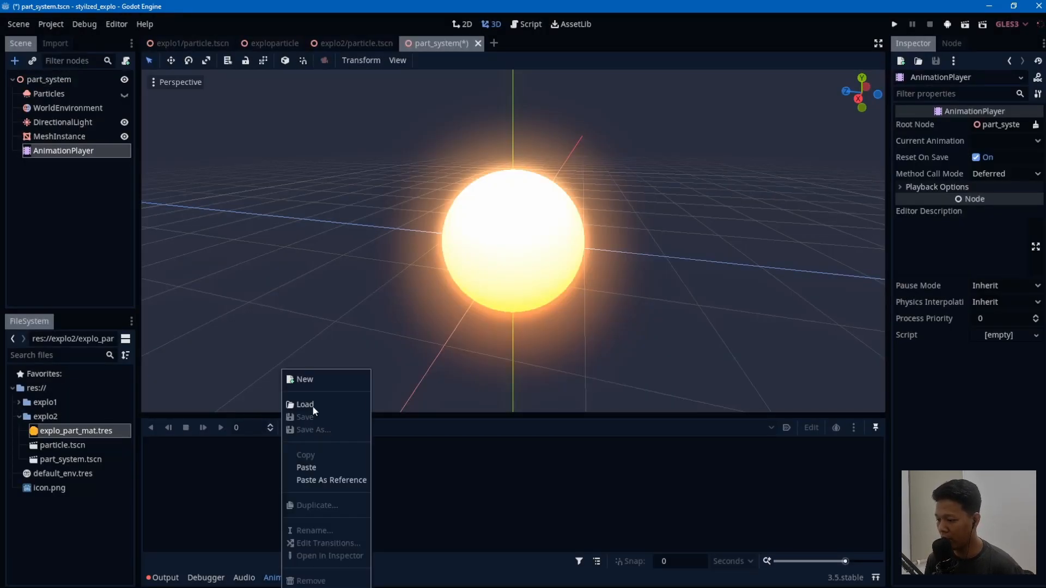
{"action": "left_click", "coordinate": [328, 382]}
{"action": "type", "text": "explo"}
{"action": "key", "text": "Return"}
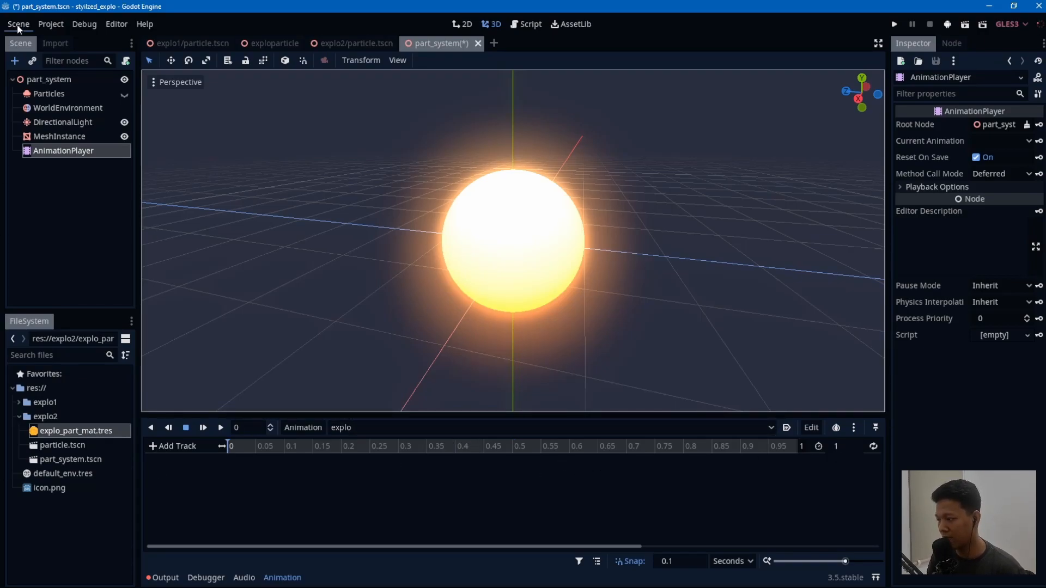
Step: Show the Particles node again and keyframe its Emitting property as on at 0 s in the explo animation
{"action": "left_click", "coordinate": [75, 94]}
{"action": "left_click", "coordinate": [124, 94]}
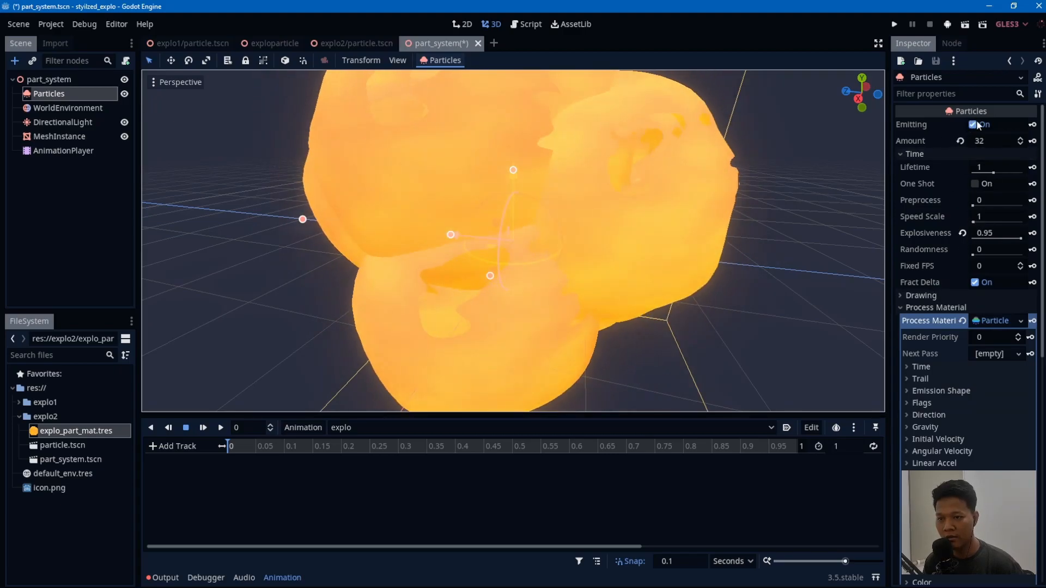
{"action": "left_click", "coordinate": [1033, 124]}
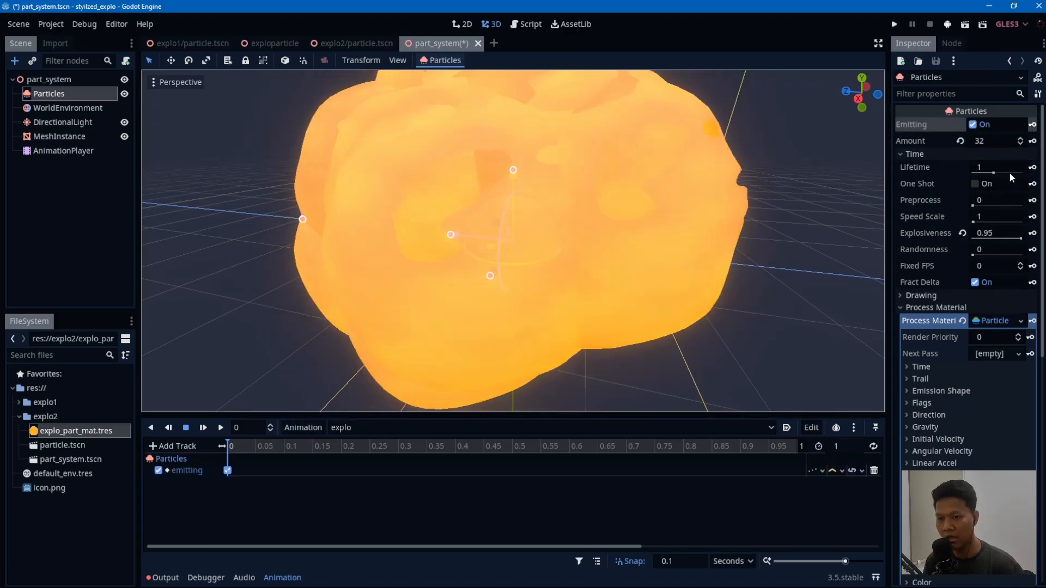
Step: Keyframe the Particles' Emitting property as off at 0.05 s in the explo animation
{"action": "left_click", "coordinate": [259, 441]}
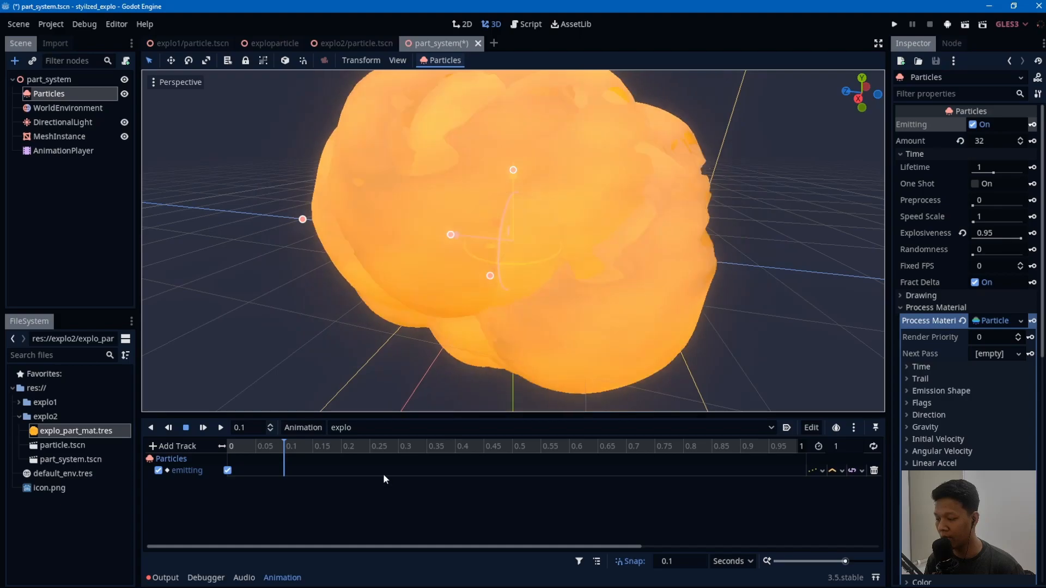
{"action": "left_click_drag", "start_coordinate": [262, 447], "coordinate": [256, 449]}
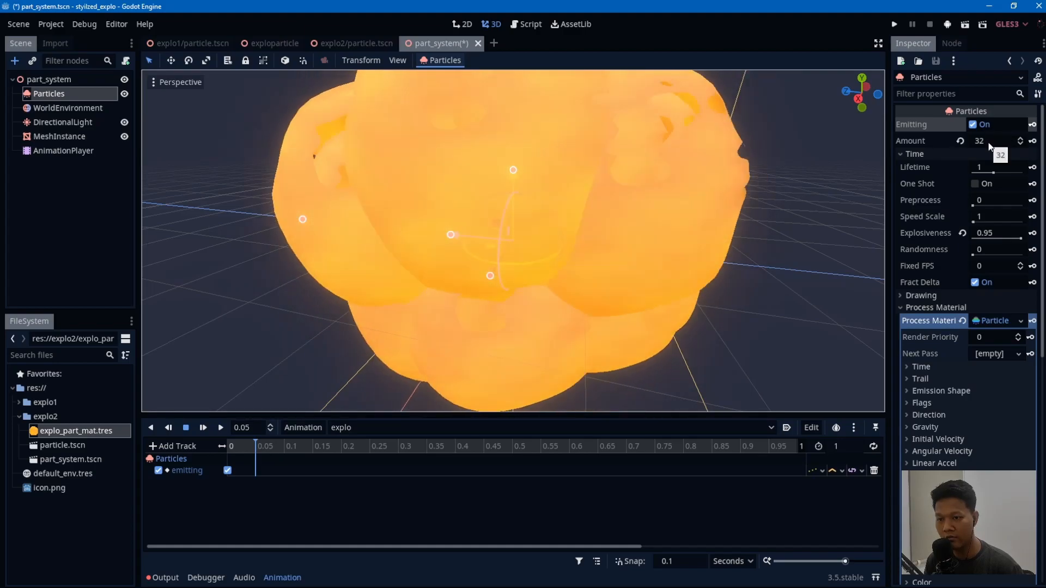
{"action": "left_click", "coordinate": [989, 126]}
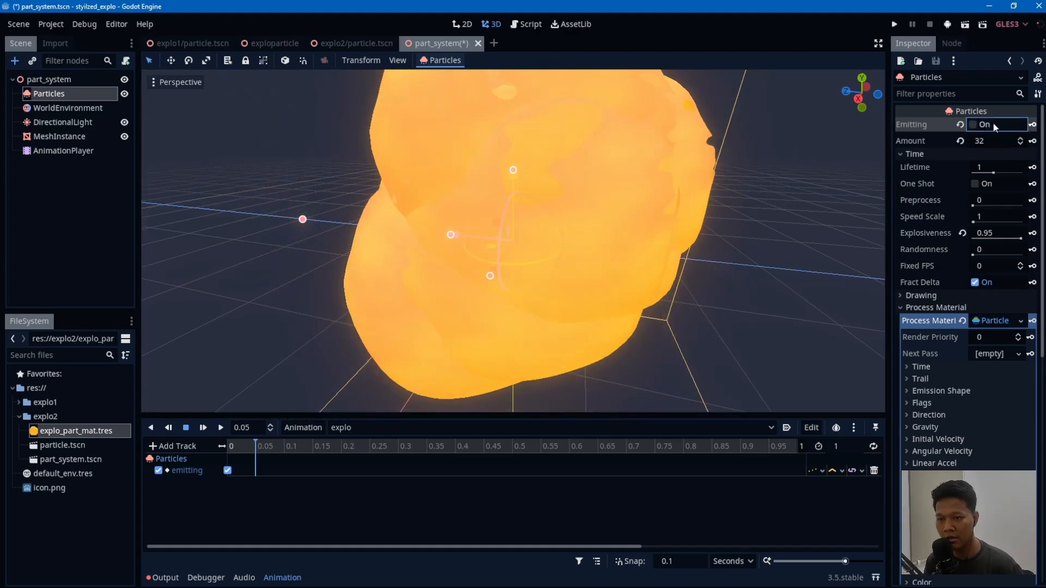
{"action": "scroll", "coordinate": [331, 492], "scroll_direction": "down", "scroll_amount": 3, "text": "alt"}
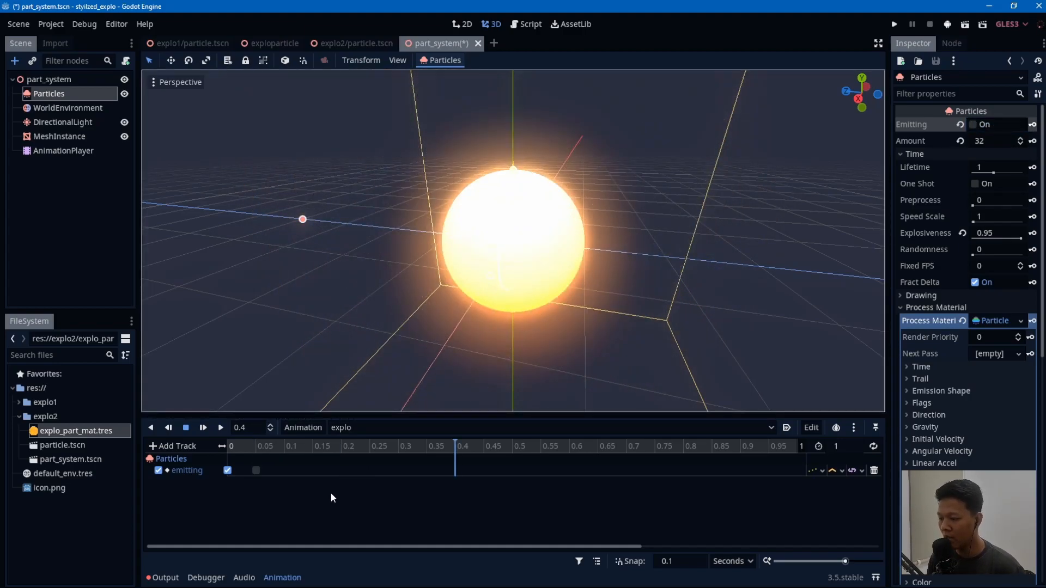
Step: Turn on looping for the explo animation, save the scene, and scrub the timeline to about 0.43 s
{"action": "scroll", "coordinate": [331, 493], "scroll_direction": "down", "scroll_amount": 3, "text": "ctrl"}
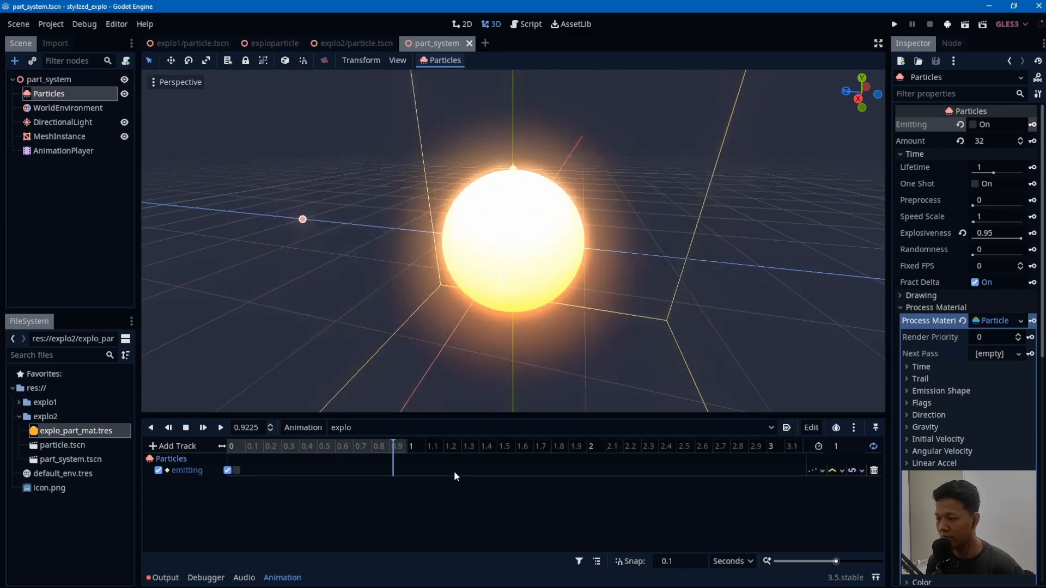
{"action": "key", "text": "s"}
{"action": "left_click", "coordinate": [286, 466]}
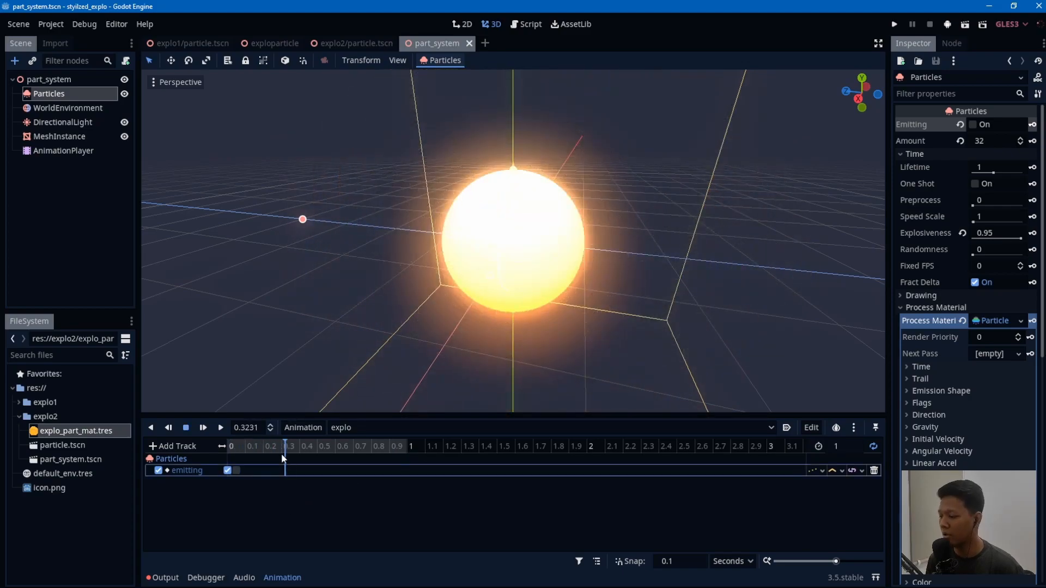
{"action": "left_click", "coordinate": [306, 446]}
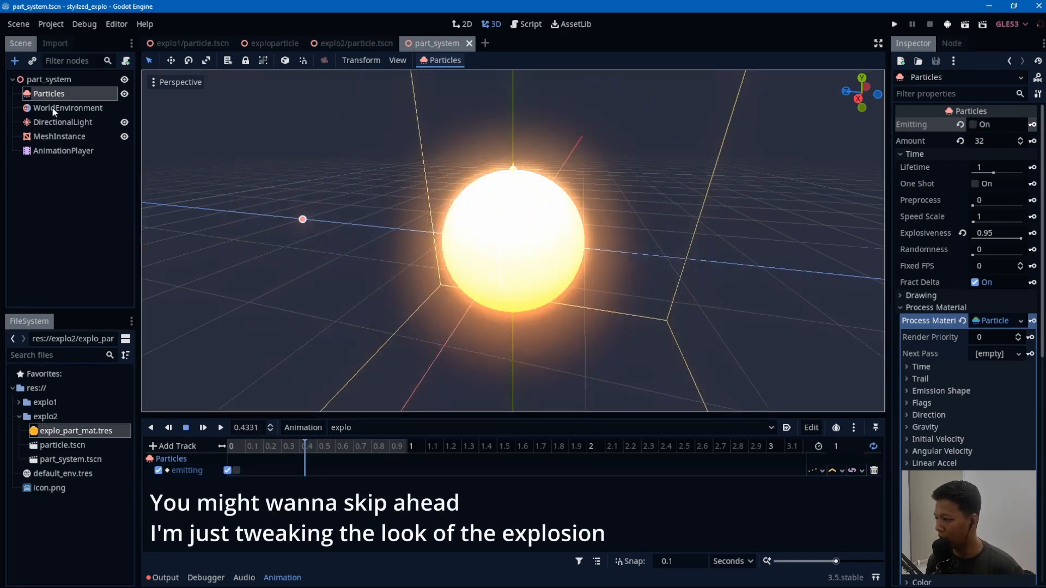
Step: Set the MeshInstance's sphere mesh to a radius of 2 and a height of 4
{"action": "left_click", "coordinate": [61, 136]}
{"action": "scroll", "coordinate": [964, 370], "scroll_direction": "down", "scroll_amount": 5}
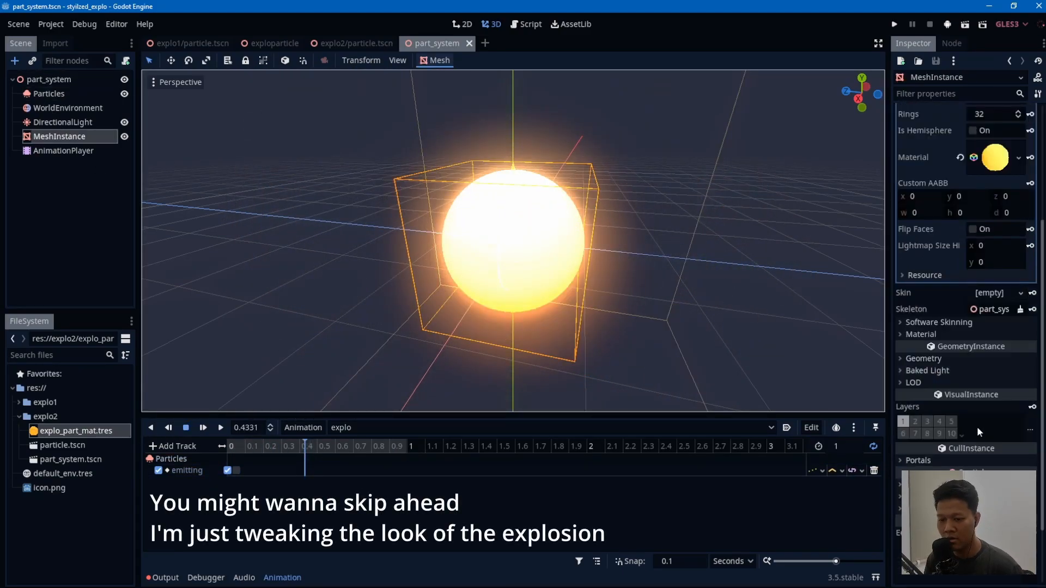
{"action": "left_click", "coordinate": [921, 359]}
{"action": "scroll", "coordinate": [921, 359], "scroll_direction": "down", "scroll_amount": 2}
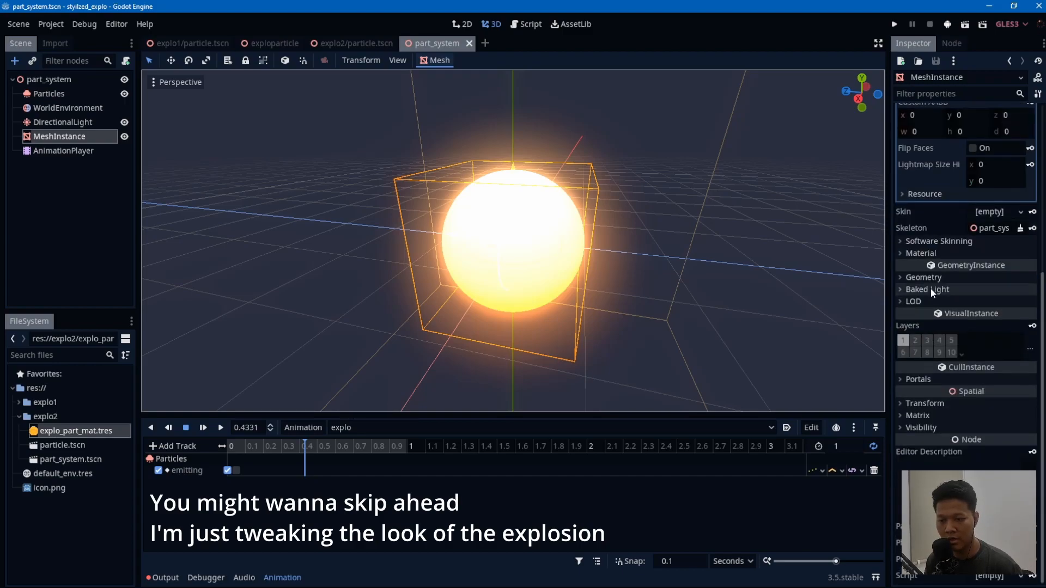
{"action": "scroll", "coordinate": [918, 255], "scroll_direction": "up", "scroll_amount": 7}
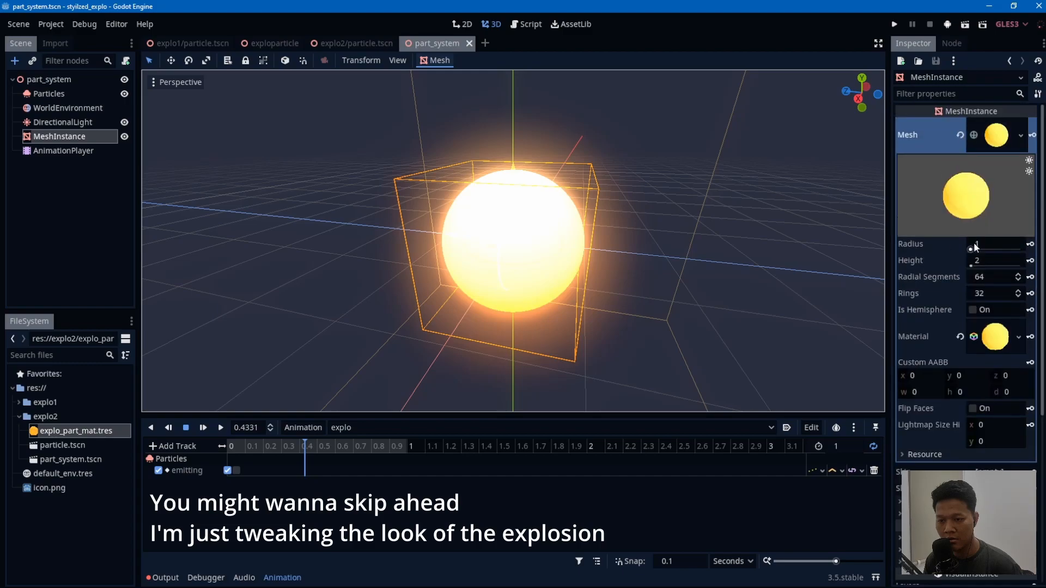
{"action": "type", "text": "2"}
{"action": "key", "text": "Tab"}
{"action": "type", "text": "4"}
{"action": "key", "text": "Return"}
{"action": "scroll", "coordinate": [544, 289], "scroll_direction": "down", "scroll_amount": 4}
{"action": "scroll", "coordinate": [560, 302], "scroll_direction": "down", "scroll_amount": 2}
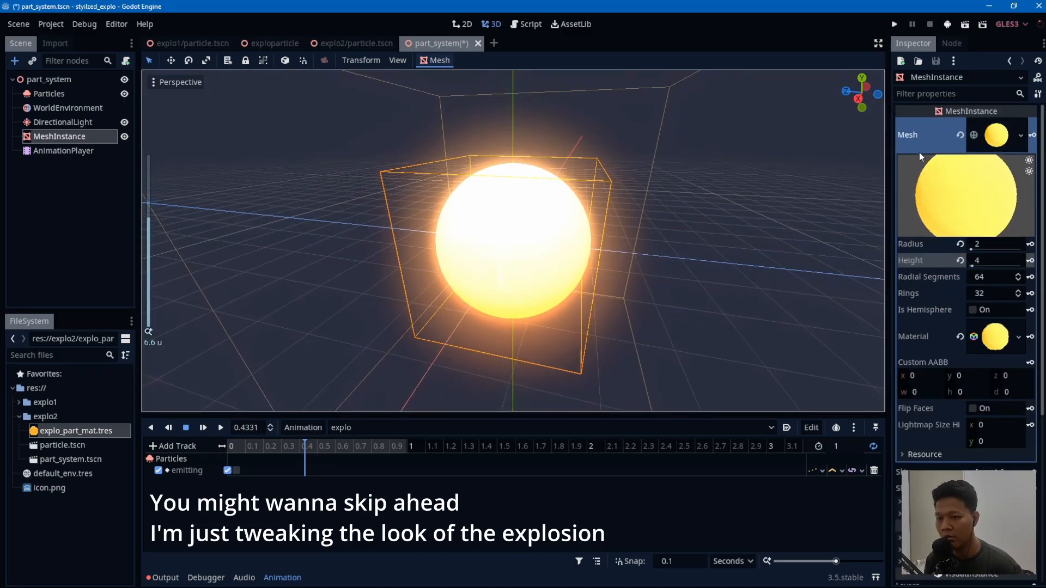
Step: Keyframe the MeshInstance's Visible property as on at 0 s in the explo animation
{"action": "left_click", "coordinate": [1009, 133]}
{"action": "left_click", "coordinate": [920, 227]}
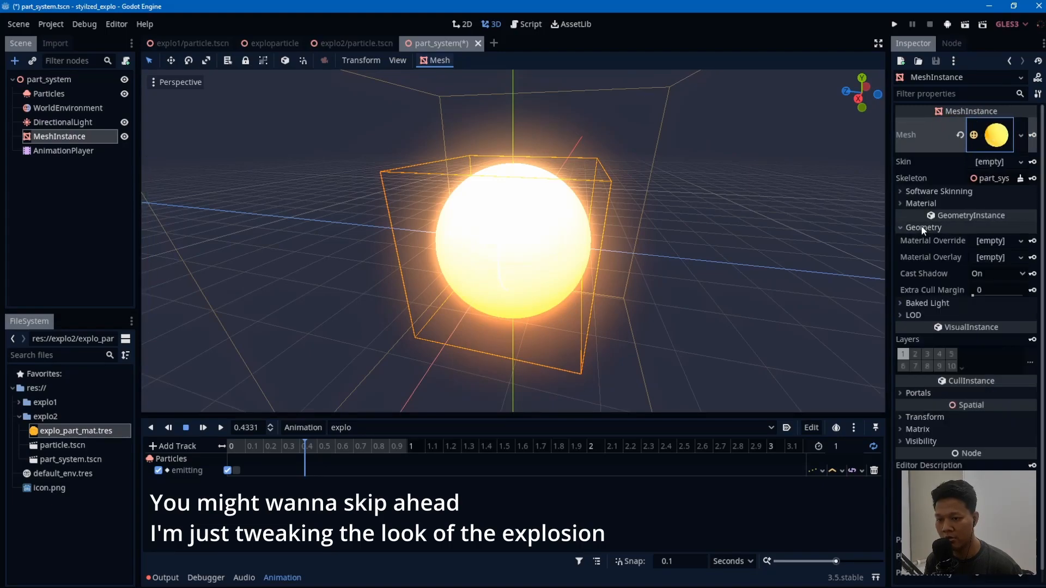
{"action": "left_click", "coordinate": [920, 227]}
{"action": "left_click", "coordinate": [924, 354]}
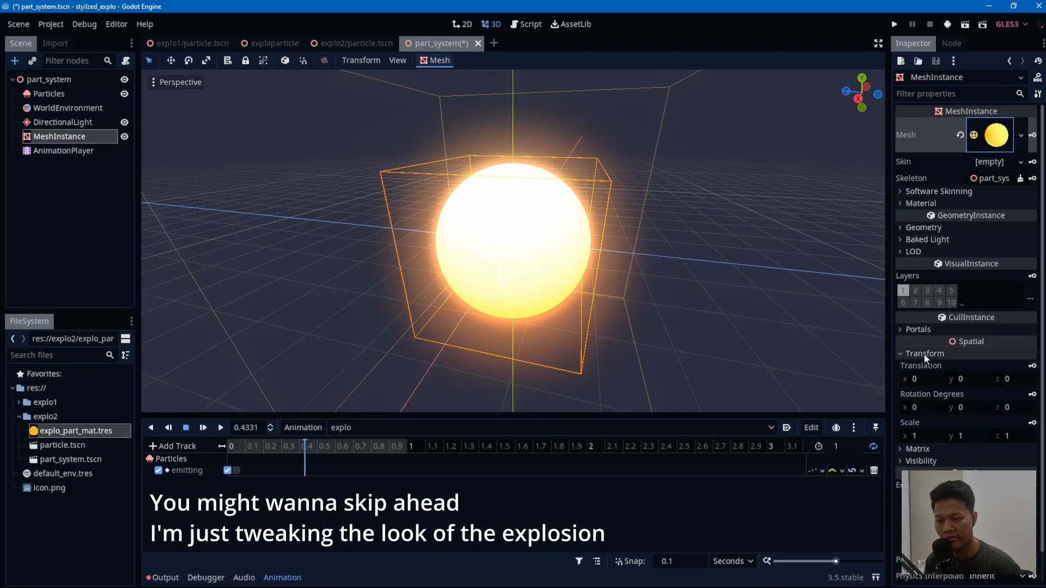
{"action": "left_click", "coordinate": [924, 353]}
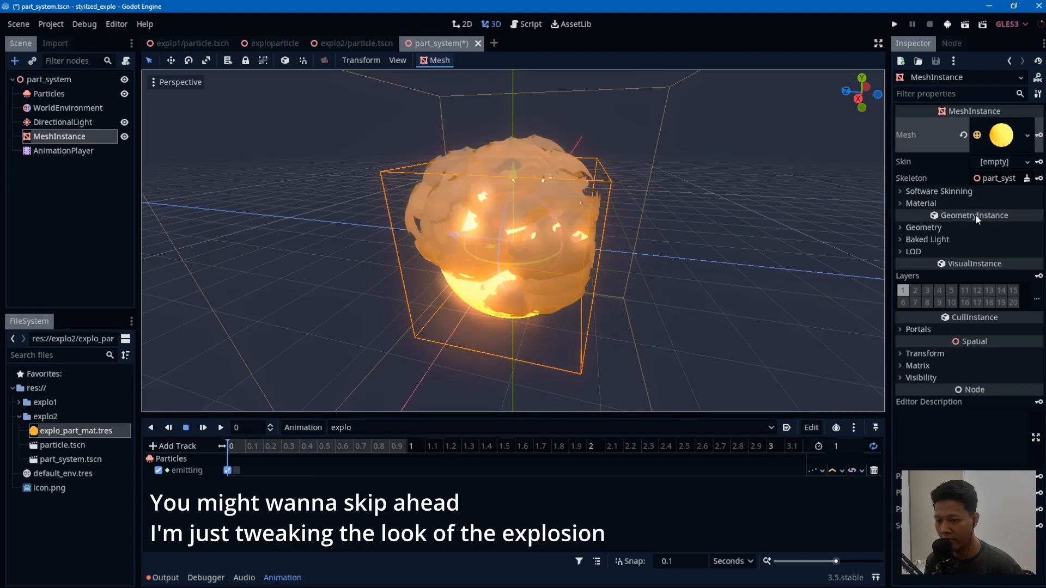
{"action": "left_click", "coordinate": [935, 228]}
{"action": "left_click", "coordinate": [936, 227]}
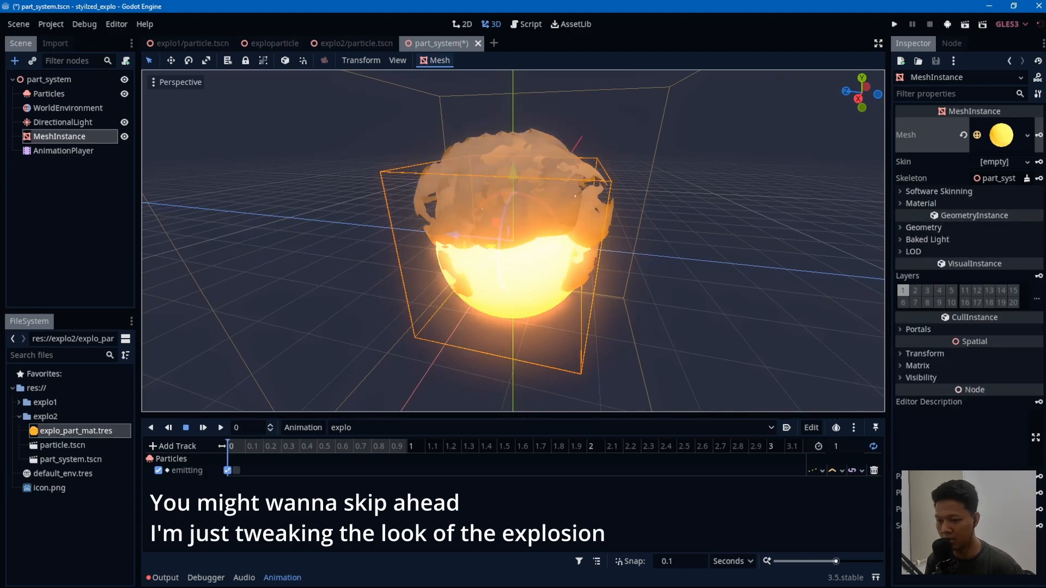
{"action": "left_click", "coordinate": [918, 377]}
{"action": "left_click", "coordinate": [1038, 390]}
Step: Keyframe the MeshInstance's Visible property as off at 0.1 s and save the scene
{"action": "left_click", "coordinate": [237, 448]}
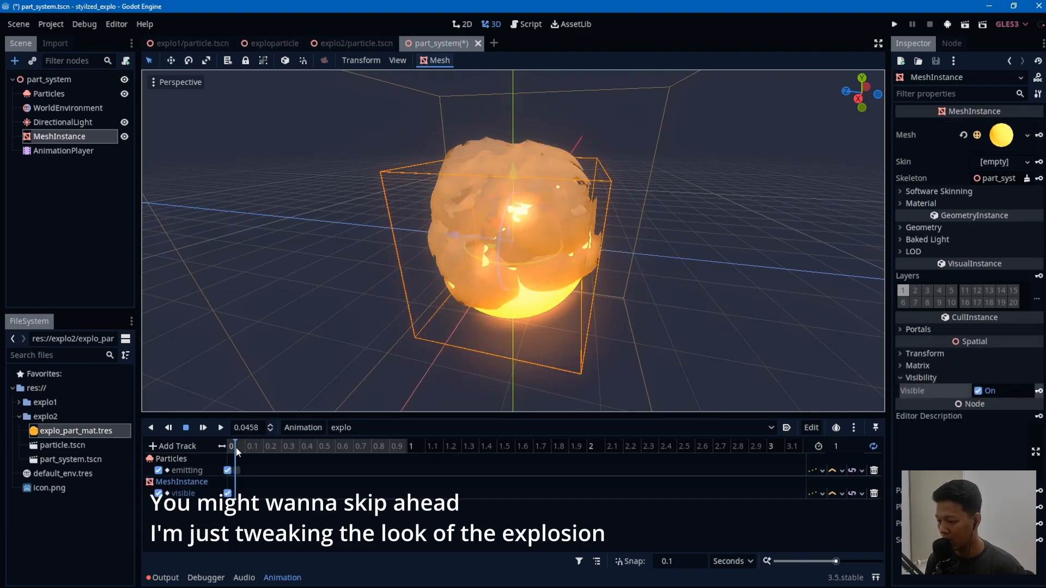
{"action": "left_click_drag", "start_coordinate": [237, 447], "coordinate": [243, 447]}
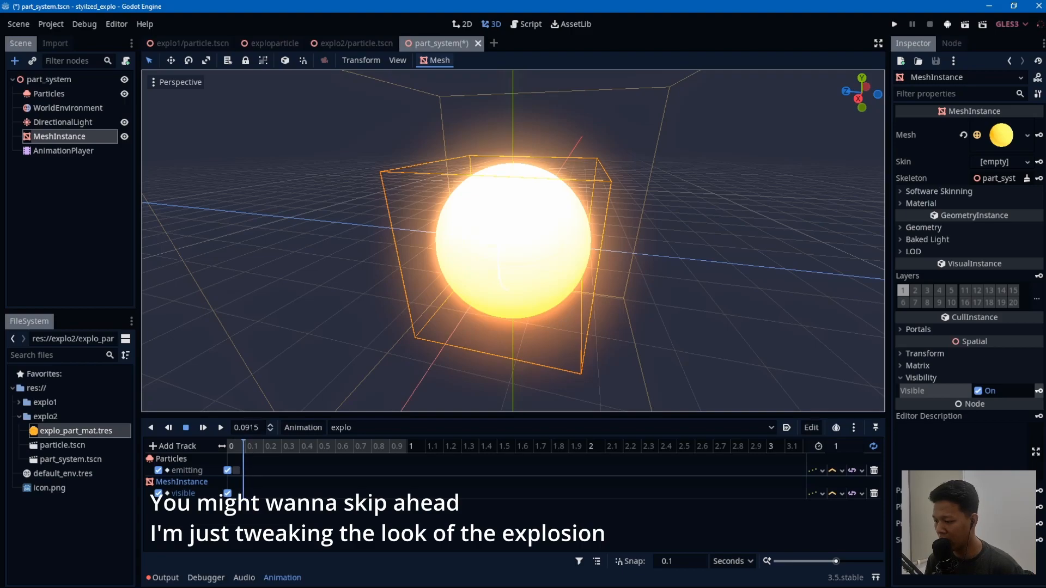
{"action": "key", "text": "Delete"}
{"action": "key", "text": "Return"}
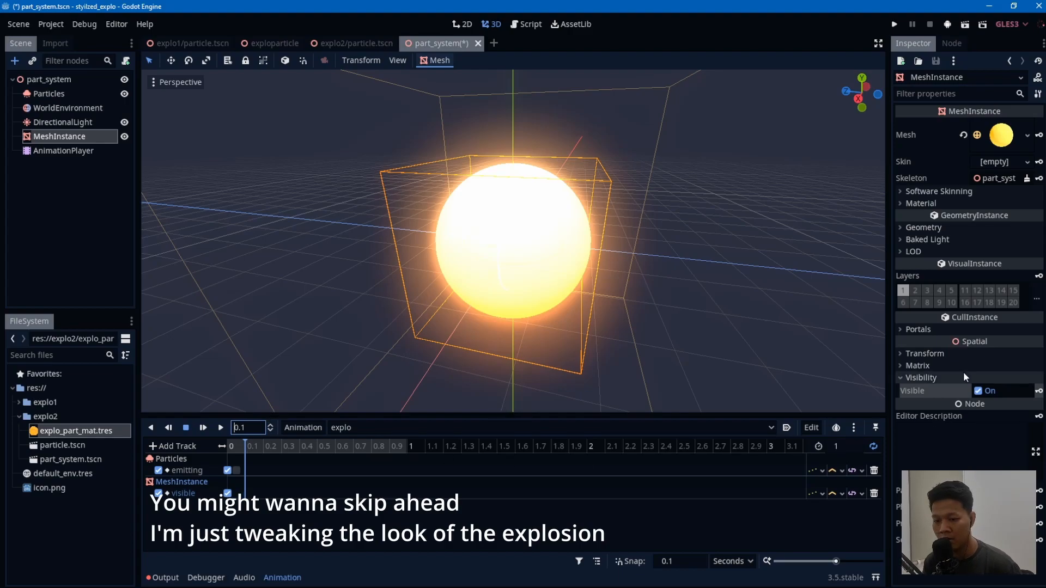
{"action": "left_click", "coordinate": [978, 391]}
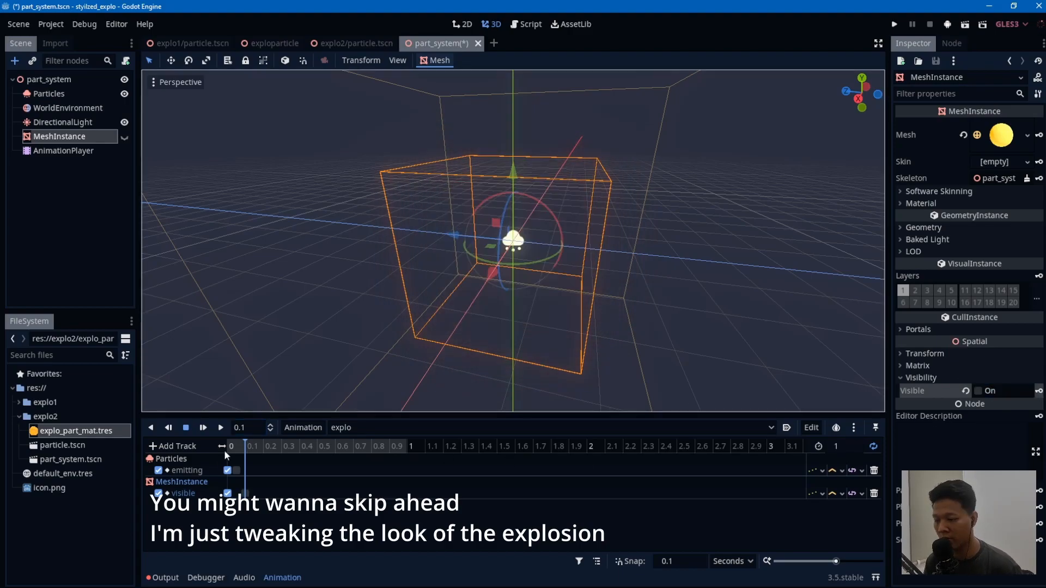
{"action": "key", "text": "d"}
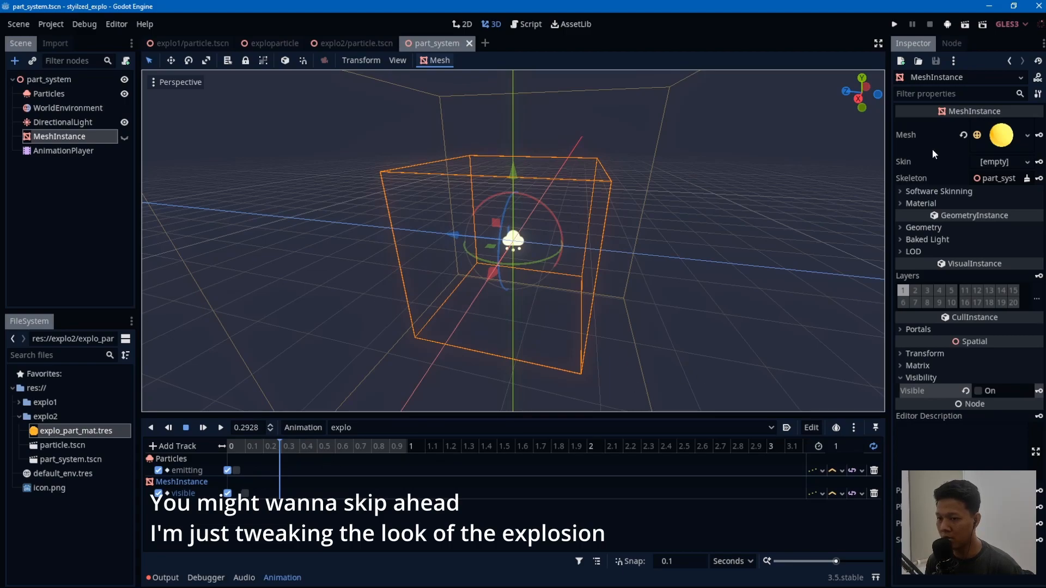
Step: Enlarge the flash sphere mesh to a radius of 2.2, increase its height to match, and save the scene
{"action": "left_click", "coordinate": [991, 137]}
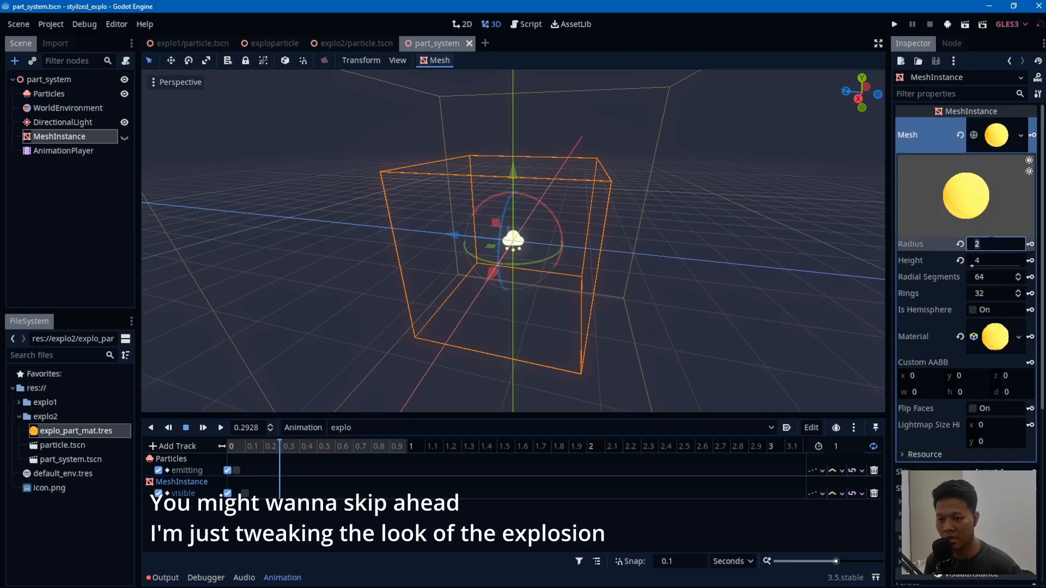
{"action": "type", "text": ".2"}
{"action": "key", "text": "Return"}
{"action": "left_click", "coordinate": [989, 258]}
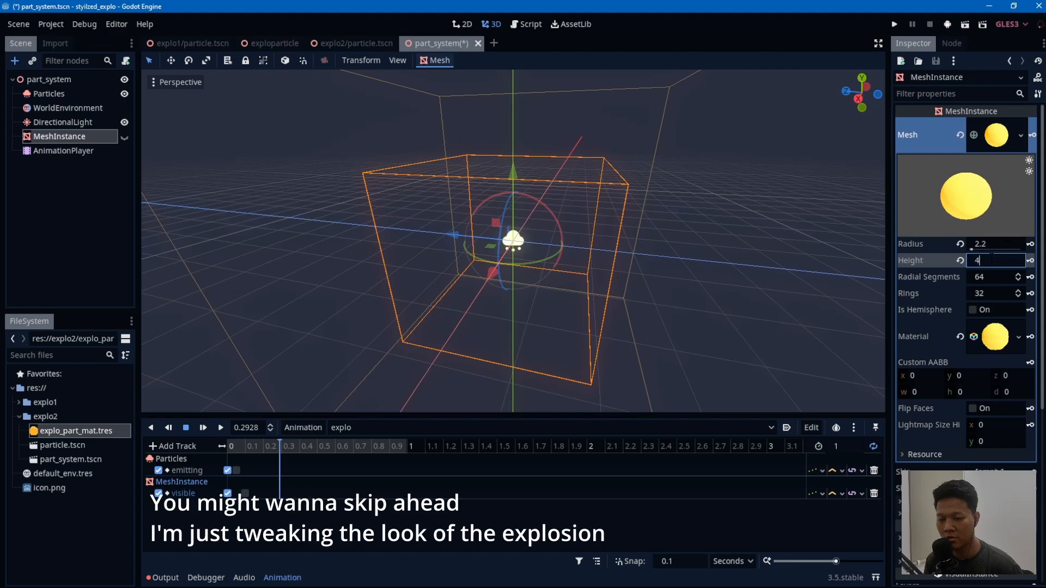
{"action": "key", "text": "Return"}
{"action": "key", "text": "ctrl+s"}
{"action": "left_click", "coordinate": [220, 427]}
{"action": "key", "text": "ctrl+s"}
Step: Try the MeshInstance's Visible off key at 0.23 s, settle it just before 0.1 s, and save the scene
{"action": "left_click", "coordinate": [178, 492]}
{"action": "left_click", "coordinate": [186, 428]}
{"action": "left_click_drag", "start_coordinate": [245, 493], "coordinate": [268, 492]}
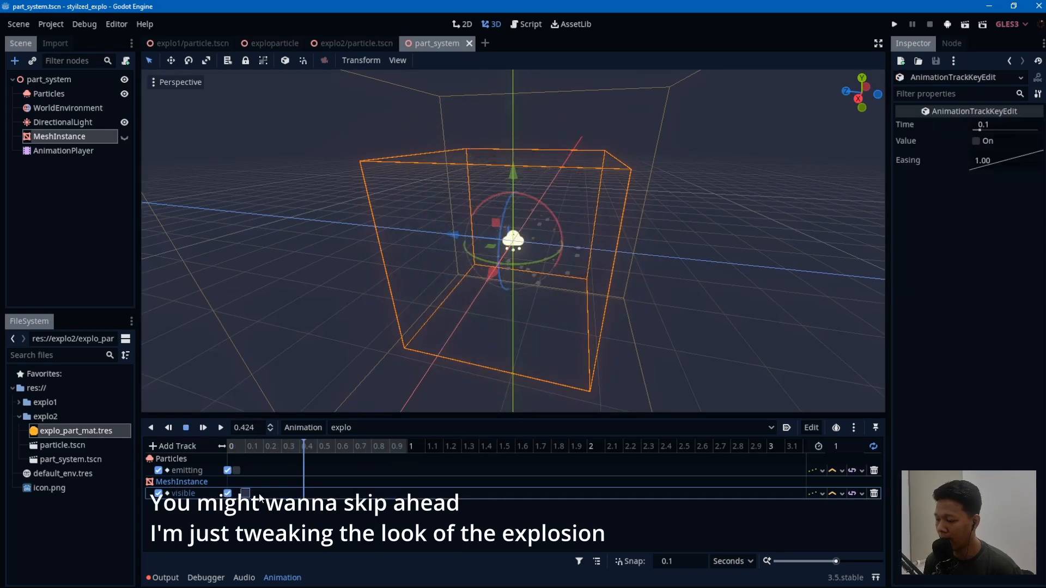
{"action": "key", "text": "ctrl+s"}
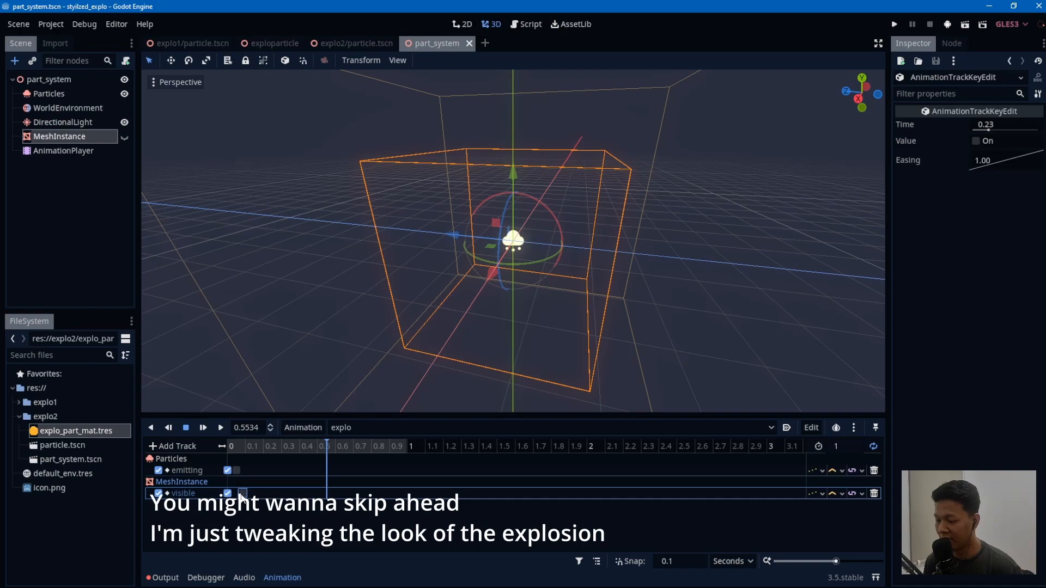
{"action": "key", "text": "ctrl+s"}
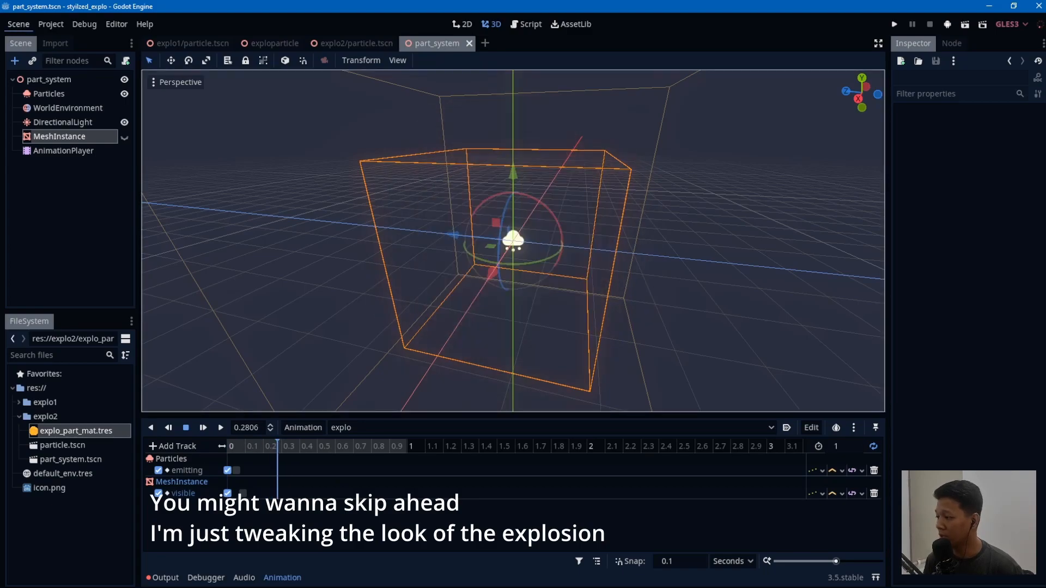
Step: Set the Scale in the Particles' process material to 0.8 and save the scene
{"action": "left_click", "coordinate": [49, 94]}
{"action": "left_click", "coordinate": [992, 311]}
{"action": "left_click", "coordinate": [980, 312]}
{"action": "scroll", "coordinate": [948, 453], "scroll_direction": "down", "scroll_amount": 5}
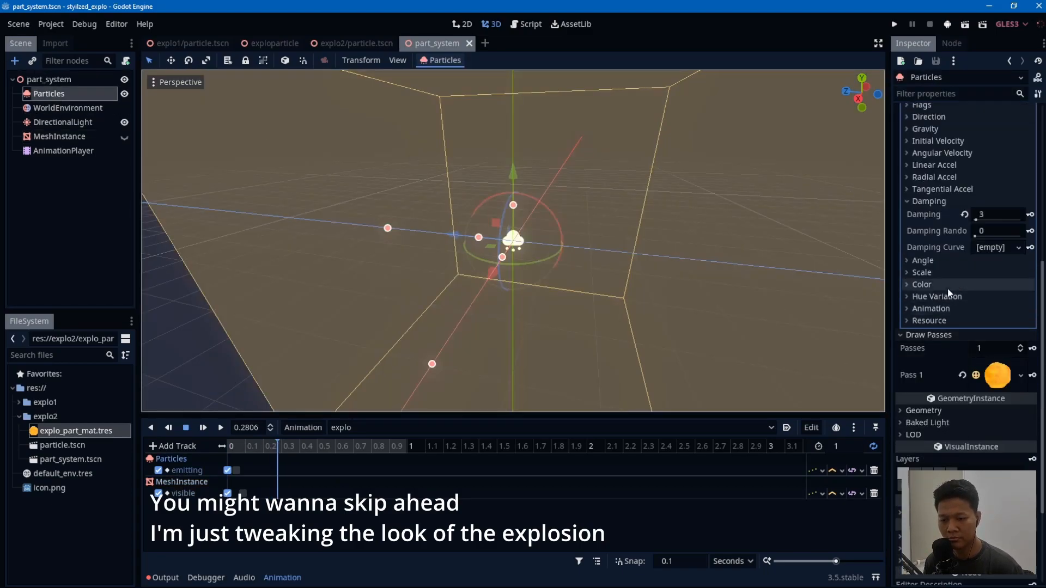
{"action": "left_click", "coordinate": [922, 272]}
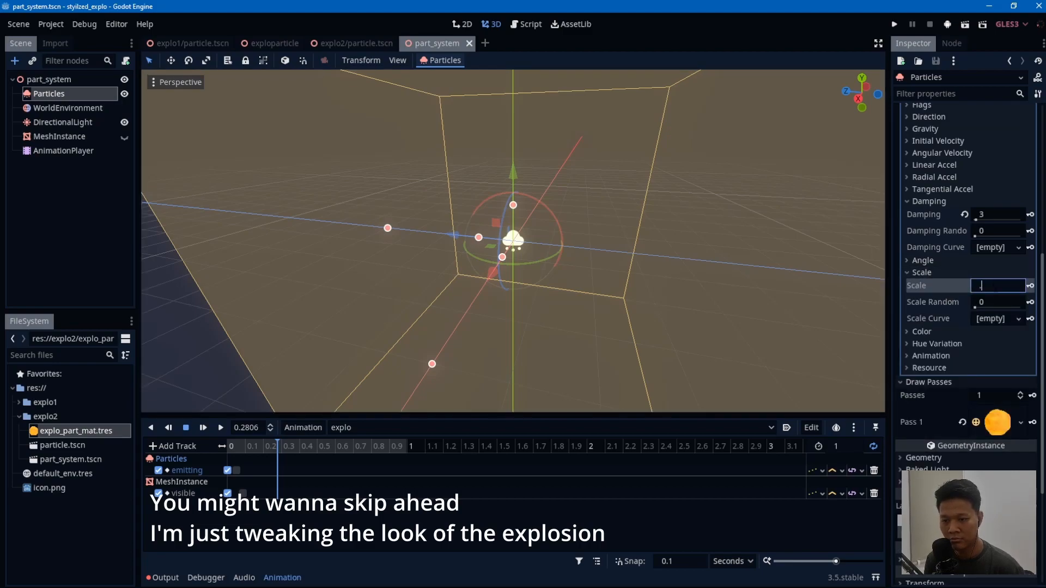
{"action": "key", "text": "ctrl+s"}
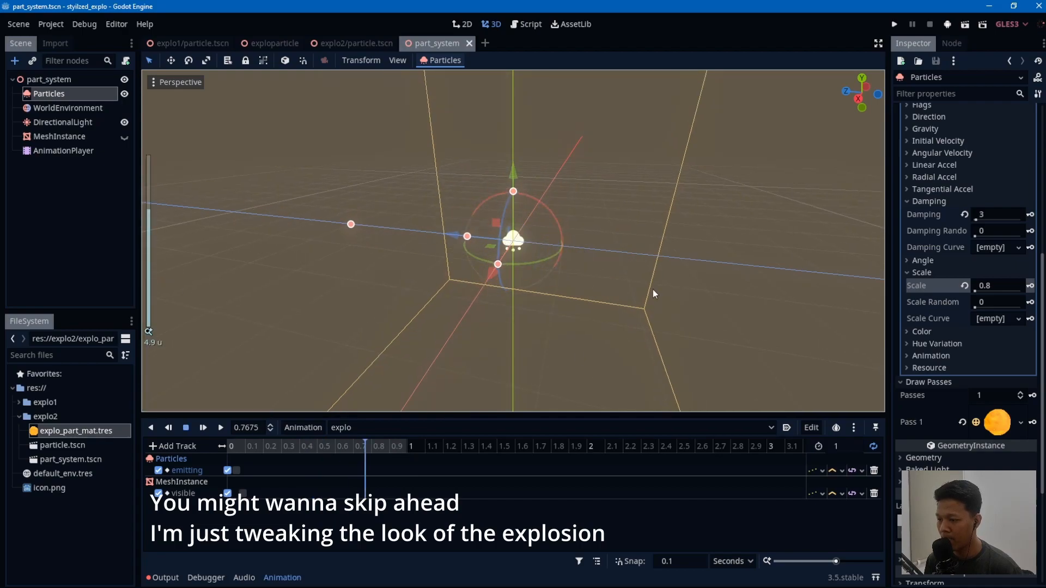
Step: Set the Particles node's Amount to 64 and save the scene
{"action": "left_click", "coordinate": [651, 288]}
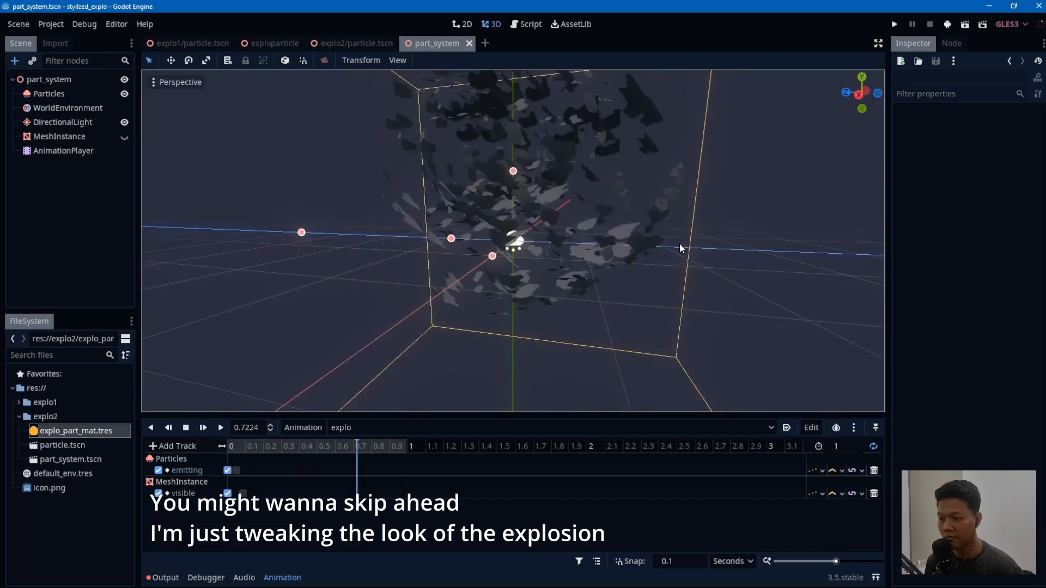
{"action": "scroll", "coordinate": [679, 245], "scroll_direction": "down", "scroll_amount": 3}
{"action": "scroll", "coordinate": [679, 246], "scroll_direction": "up", "scroll_amount": 3}
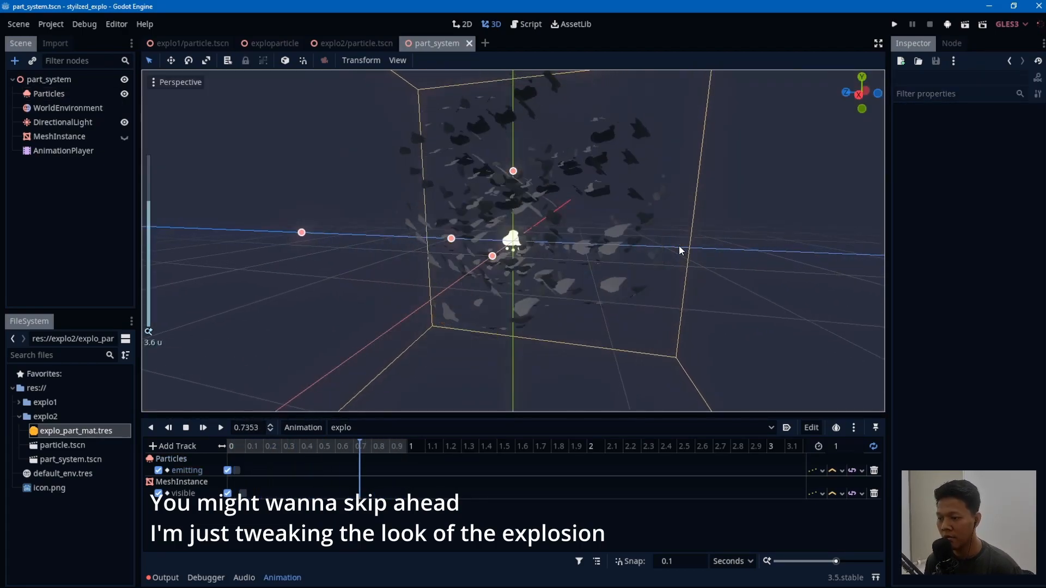
{"action": "left_click", "coordinate": [54, 96]}
{"action": "scroll", "coordinate": [982, 206], "scroll_direction": "up", "scroll_amount": 4}
{"action": "scroll", "coordinate": [982, 204], "scroll_direction": "up", "scroll_amount": 2}
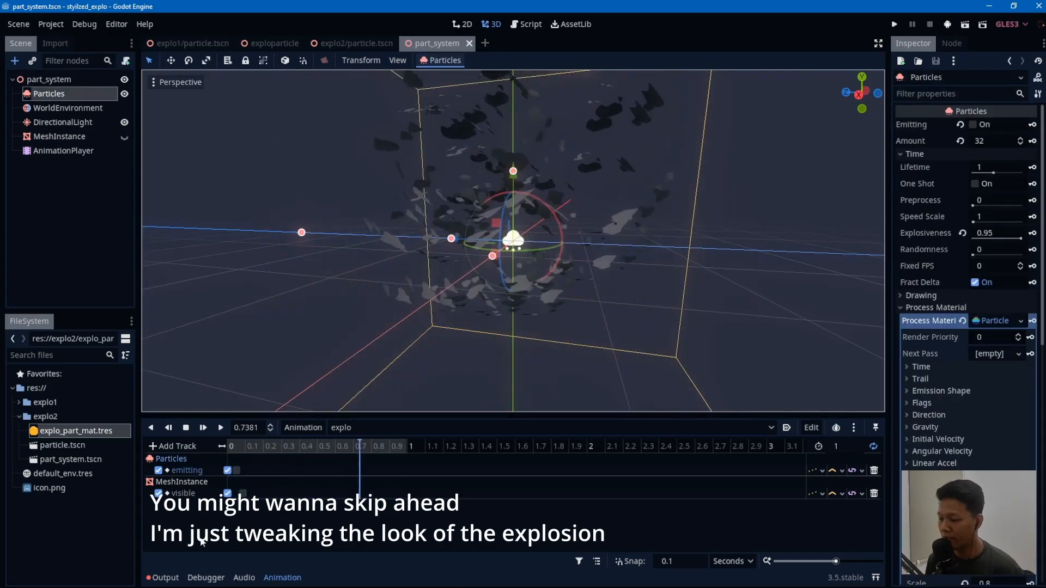
{"action": "left_click", "coordinate": [989, 139]}
{"action": "type", "text": "64"}
{"action": "key", "text": "Return"}
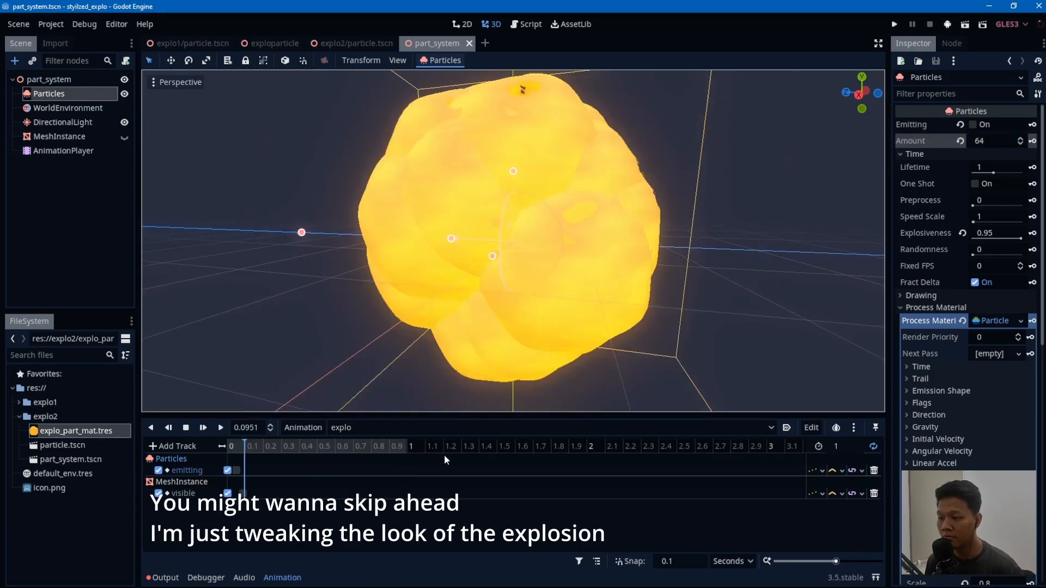
Step: Add a Scale Curve to the particle process material, shaped to rise from about 0.75 at the start to 1 at the end
{"action": "scroll", "coordinate": [937, 414], "scroll_direction": "down", "scroll_amount": 5}
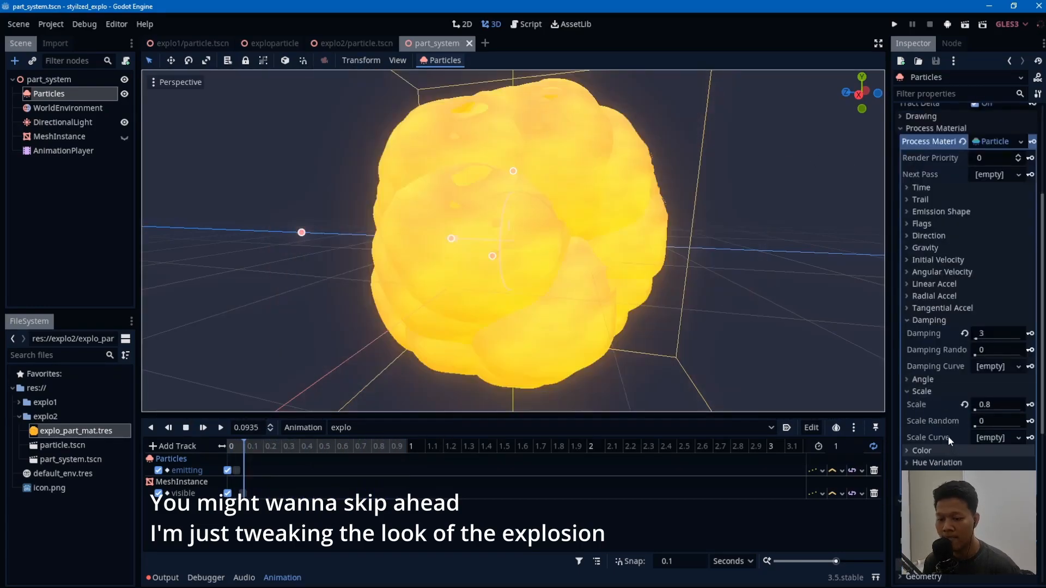
{"action": "left_click", "coordinate": [990, 437]}
{"action": "left_click", "coordinate": [988, 454]}
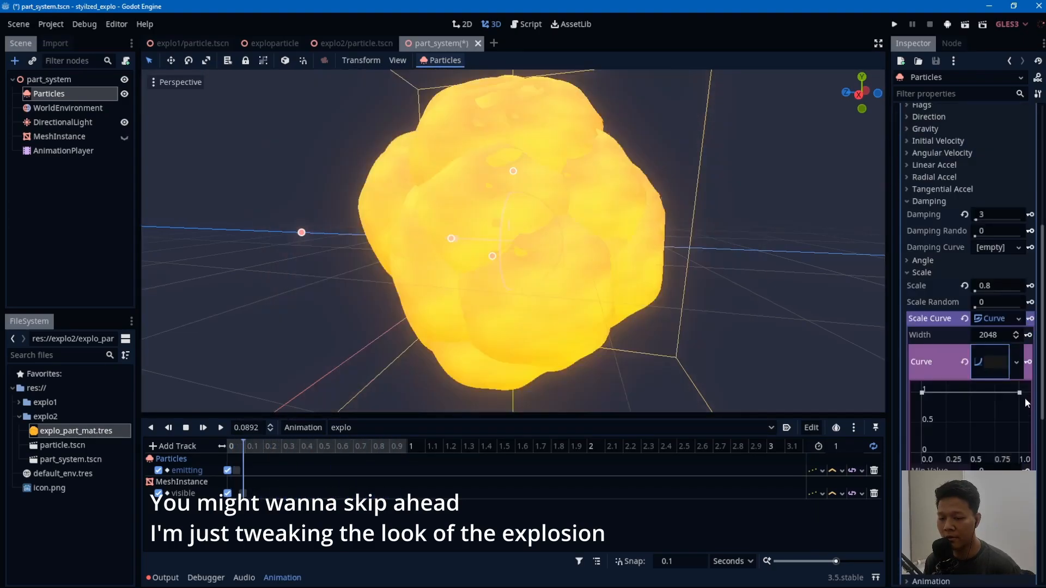
{"action": "left_click_drag", "start_coordinate": [1019, 393], "coordinate": [1020, 399]}
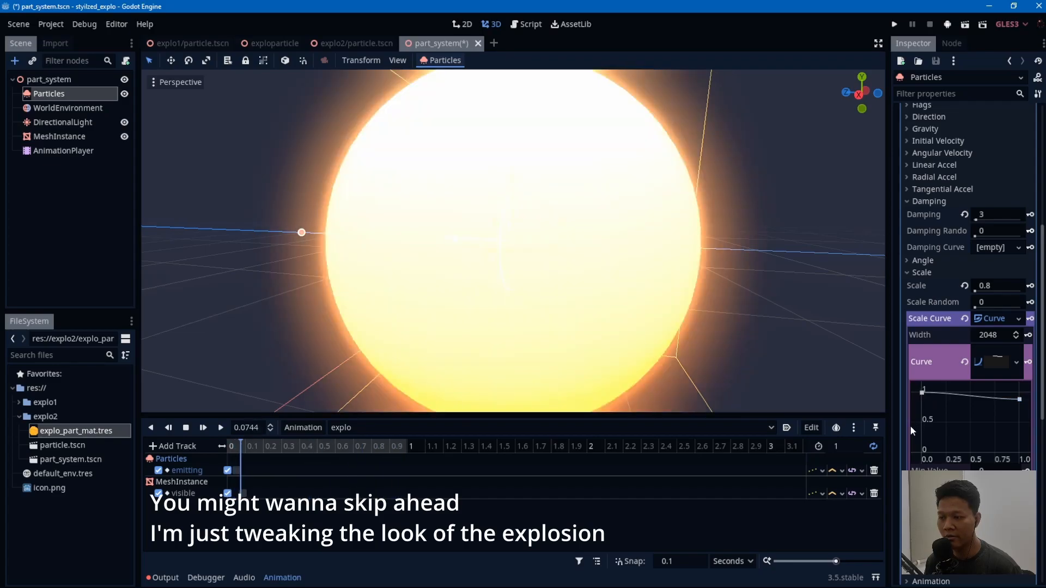
{"action": "left_click", "coordinate": [921, 392]}
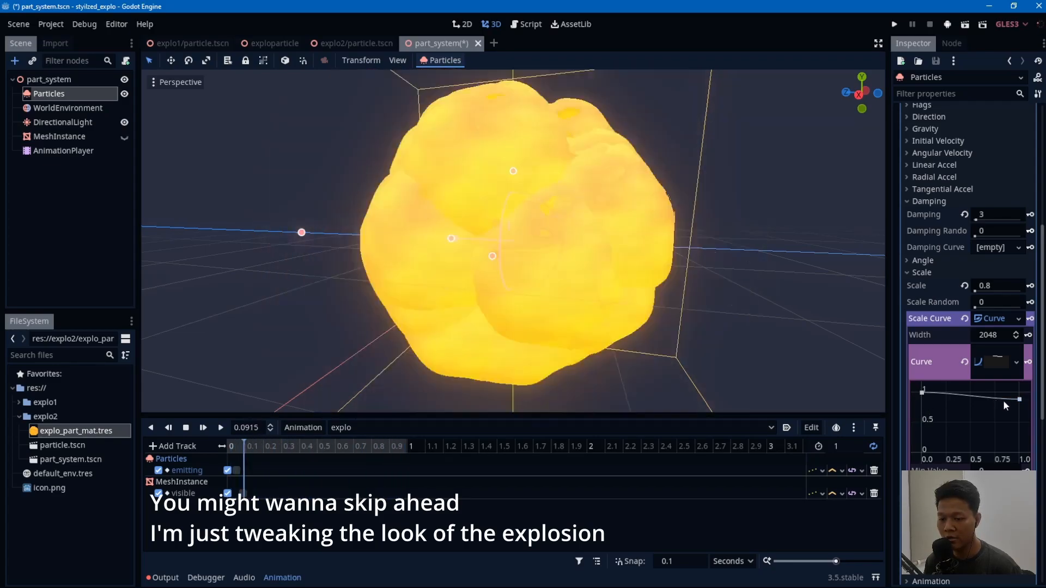
{"action": "left_click_drag", "start_coordinate": [1019, 400], "coordinate": [1019, 392]}
{"action": "left_click_drag", "start_coordinate": [921, 392], "coordinate": [920, 408]}
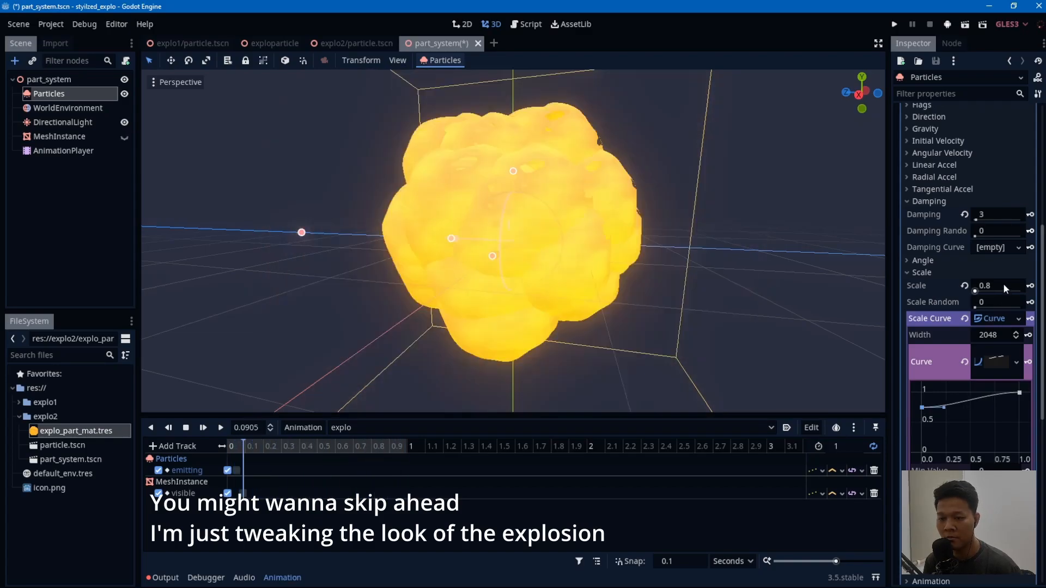
Step: Try a Scale of 1.5 for the particles, and settle on a Scale of 1
{"action": "left_click", "coordinate": [1002, 285]}
{"action": "type", "text": "1.5"}
{"action": "key", "text": "Return"}
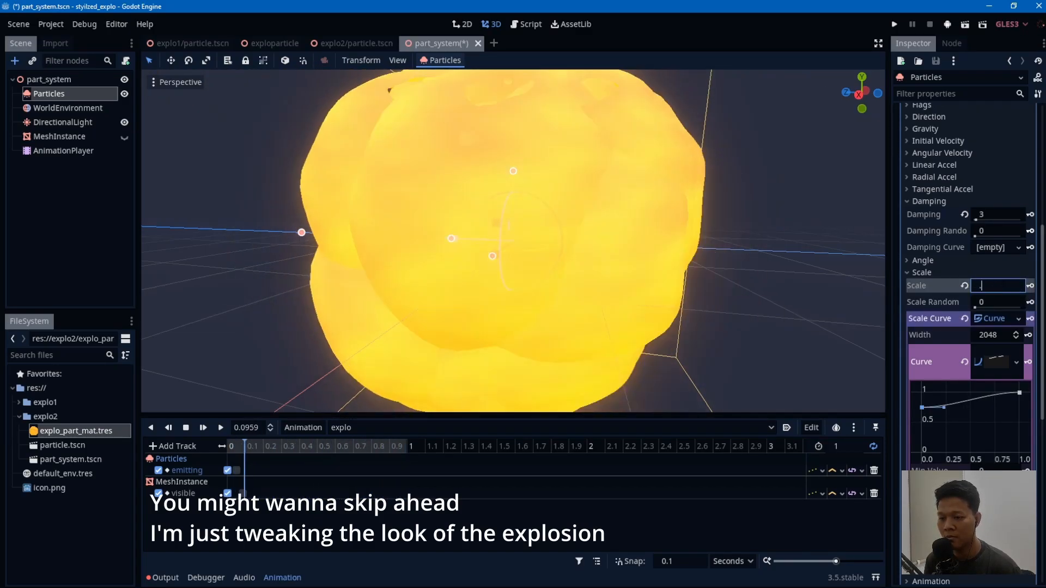
{"action": "left_click", "coordinate": [1014, 283]}
{"action": "type", "text": "1"}
{"action": "key", "text": "Return"}
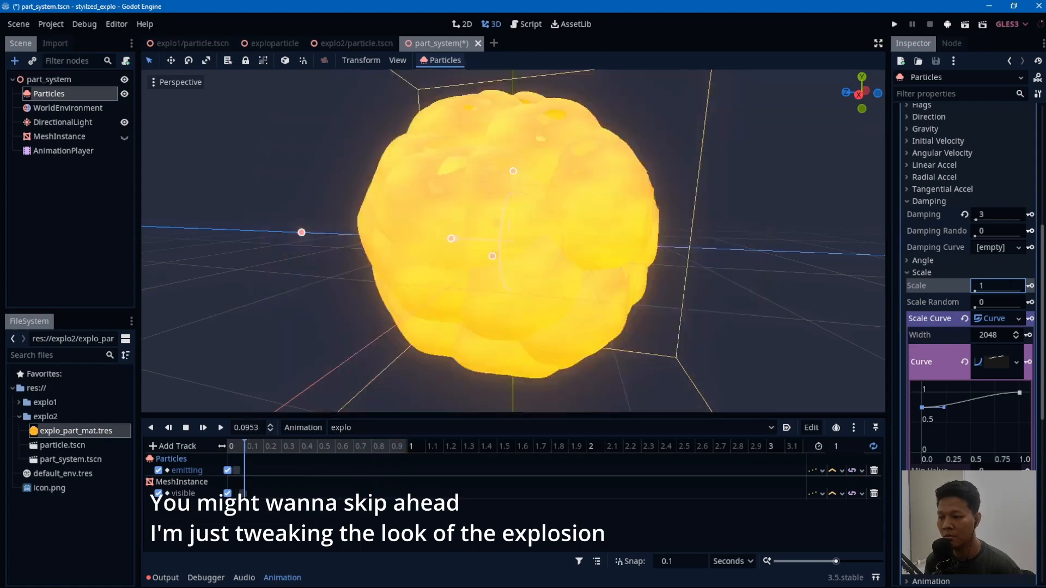
Step: View the explosion in the viewport and save the scene
{"action": "scroll", "coordinate": [680, 311], "scroll_direction": "down", "scroll_amount": 4}
{"action": "scroll", "coordinate": [652, 299], "scroll_direction": "up", "scroll_amount": 3}
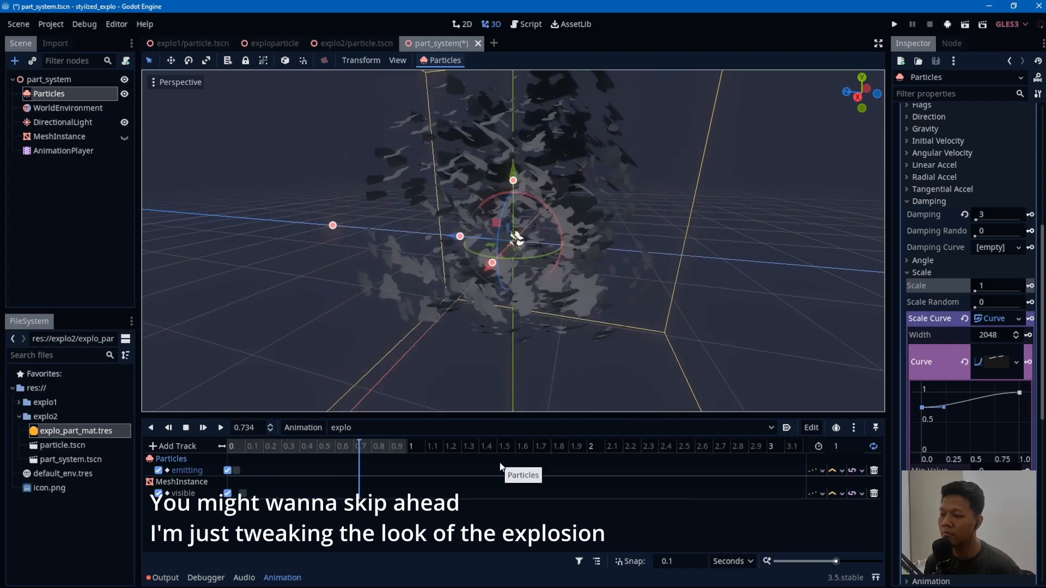
{"action": "key", "text": "ctrl+s"}
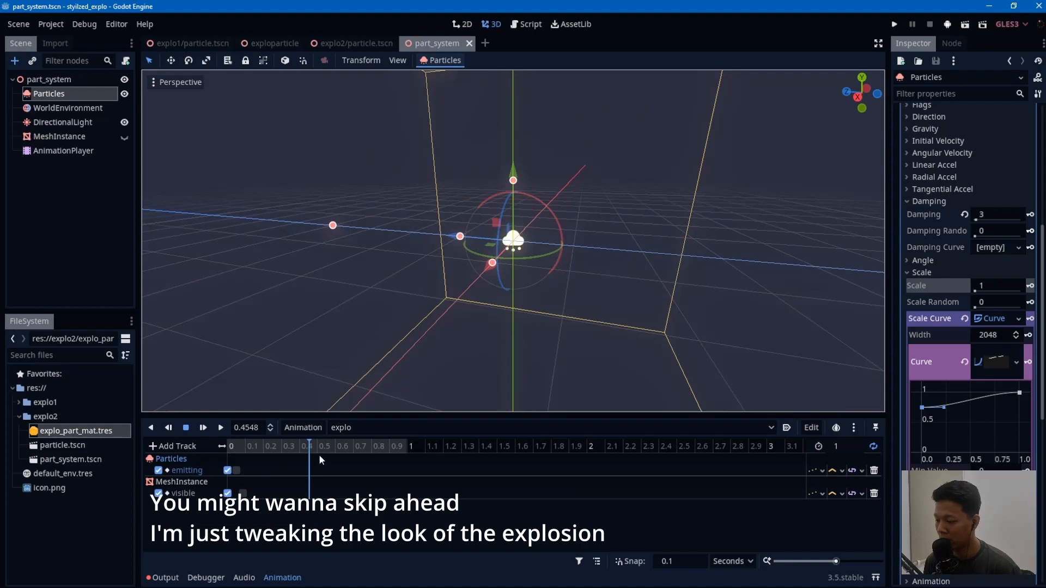
Step: Move the fading point of the particles' Color Ramp gradient to roughly 40% of its length and save the scene
{"action": "left_click", "coordinate": [936, 272]}
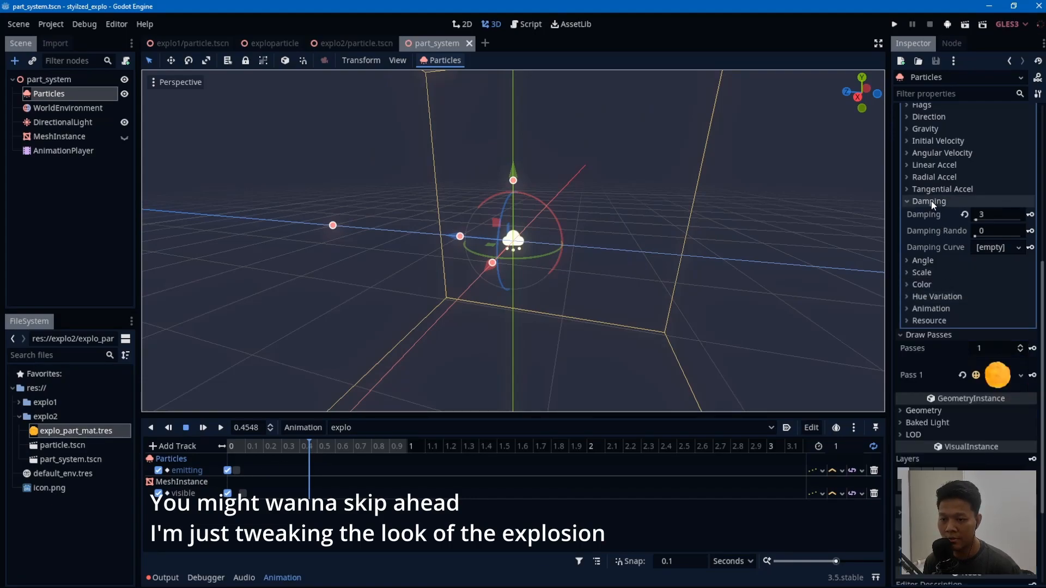
{"action": "left_click", "coordinate": [930, 201]}
{"action": "left_click", "coordinate": [939, 237]}
{"action": "left_click", "coordinate": [1007, 267]}
{"action": "left_click", "coordinate": [971, 320]}
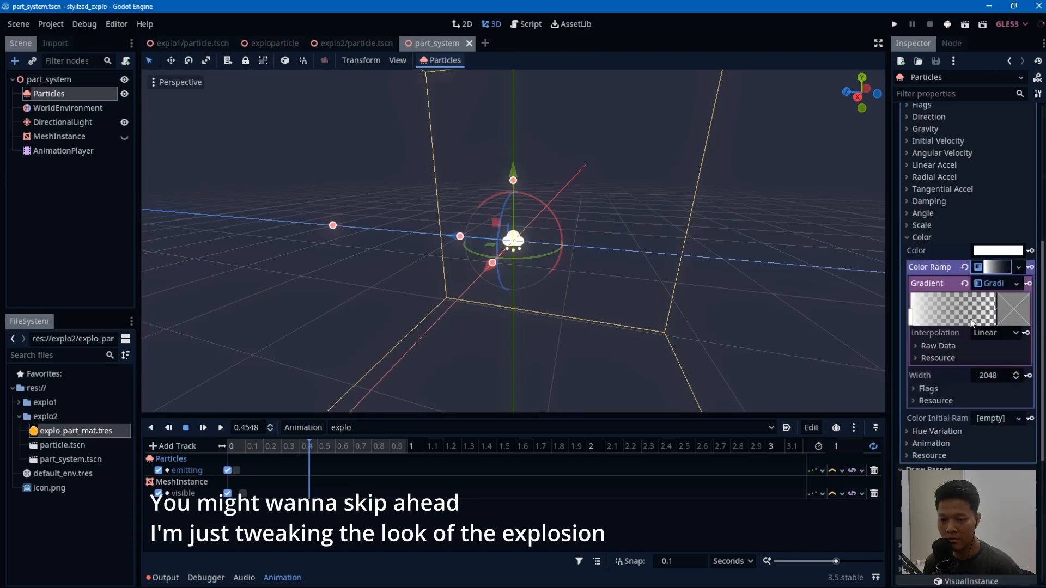
{"action": "left_click_drag", "start_coordinate": [970, 321], "coordinate": [948, 318]}
{"action": "mouse_move", "coordinate": [345, 446]}
{"action": "left_mouse_down"}
{"action": "mouse_move", "coordinate": [384, 445]}
{"action": "mouse_move", "coordinate": [354, 446]}
{"action": "left_mouse_up"}
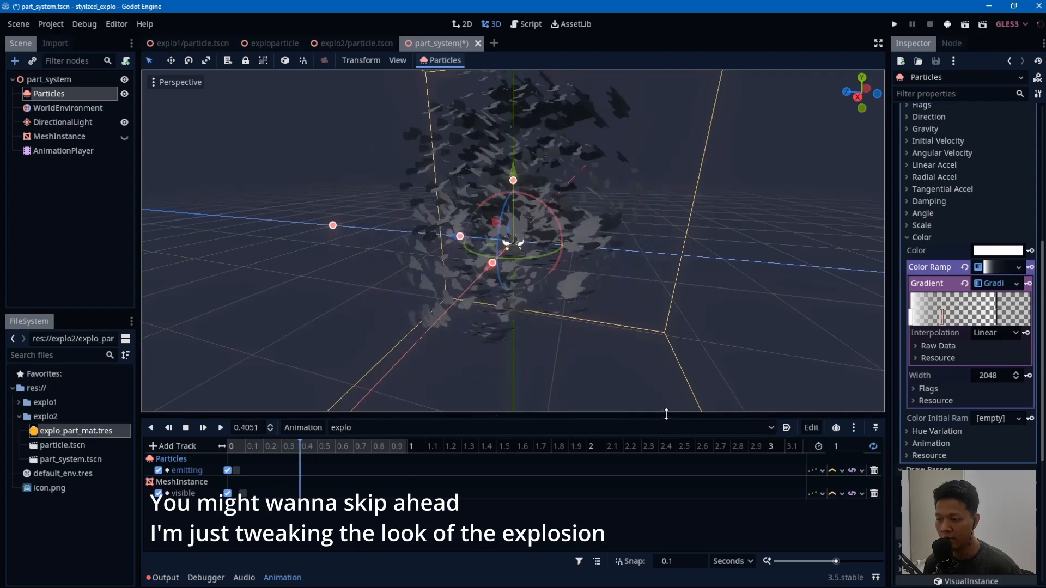
{"action": "key", "text": "ctrl+s"}
Step: Shift the Color Ramp's middle gradient point close to the start, at roughly 15% of its length, and save the scene
{"action": "left_click_drag", "start_coordinate": [946, 322], "coordinate": [937, 319]}
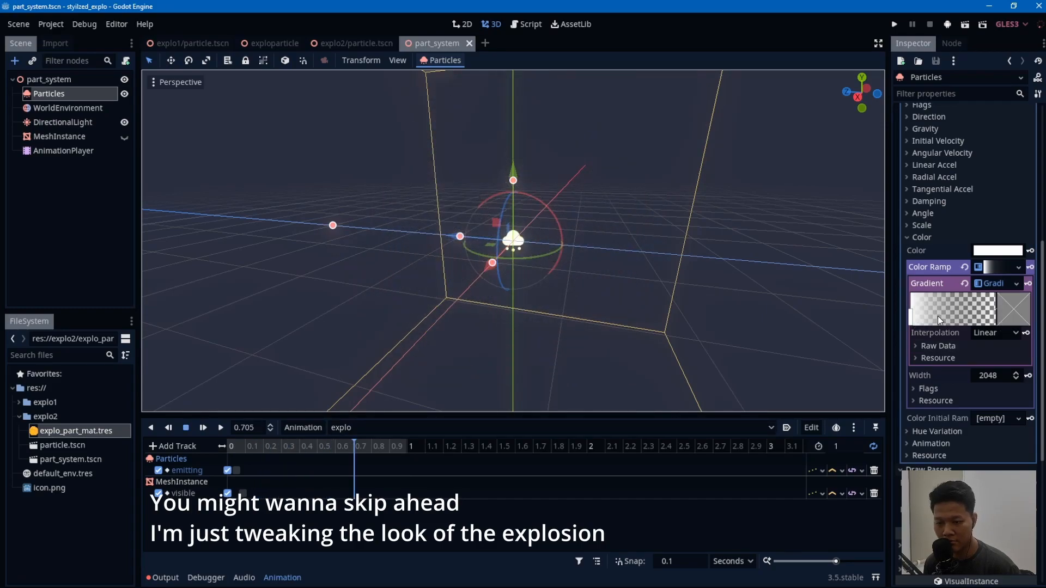
{"action": "key", "text": "d"}
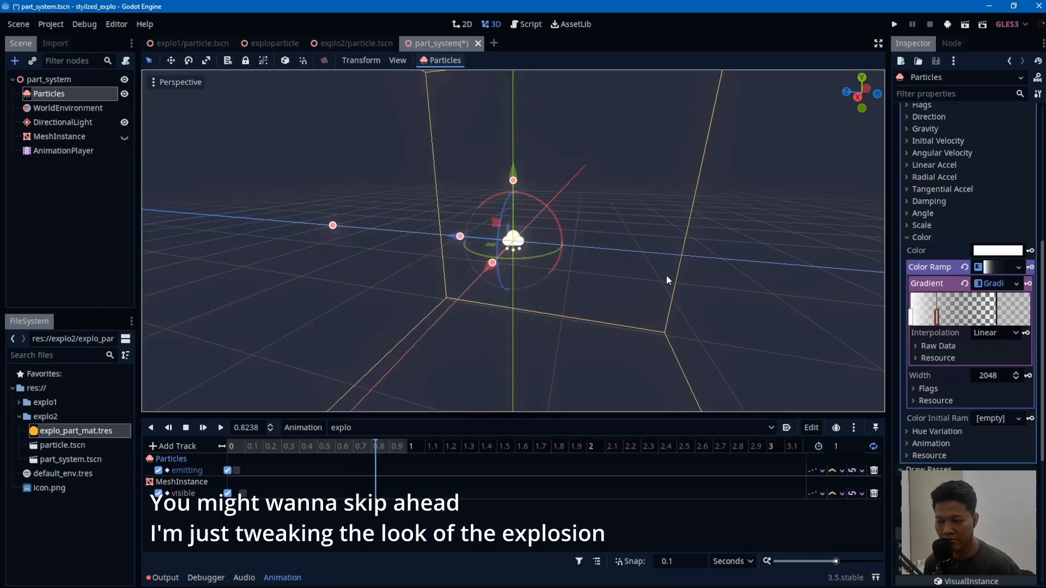
{"action": "key", "text": "s"}
{"action": "left_click_drag", "start_coordinate": [943, 315], "coordinate": [924, 319]}
{"action": "key", "text": "d"}
{"action": "key", "text": "s"}
{"action": "scroll", "coordinate": [651, 263], "scroll_direction": "up", "scroll_amount": 3}
{"action": "key", "text": "ctrl+s"}
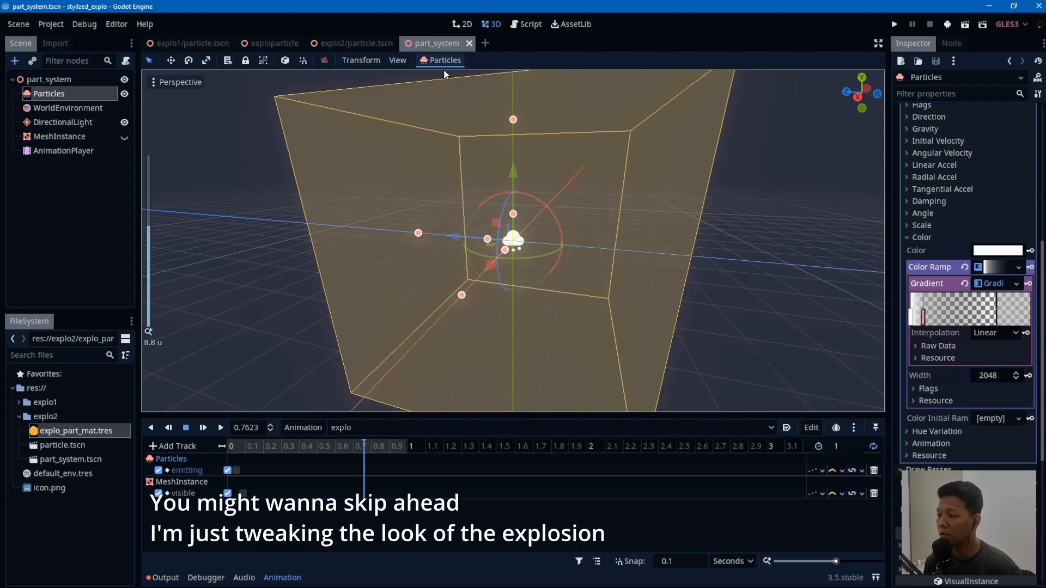
Step: Hide the Particles gizmo, the origin and the grid in the 3D viewport, and deselect the Particles node
{"action": "left_click", "coordinate": [397, 59]}
{"action": "mouse_move", "coordinate": [456, 165]}
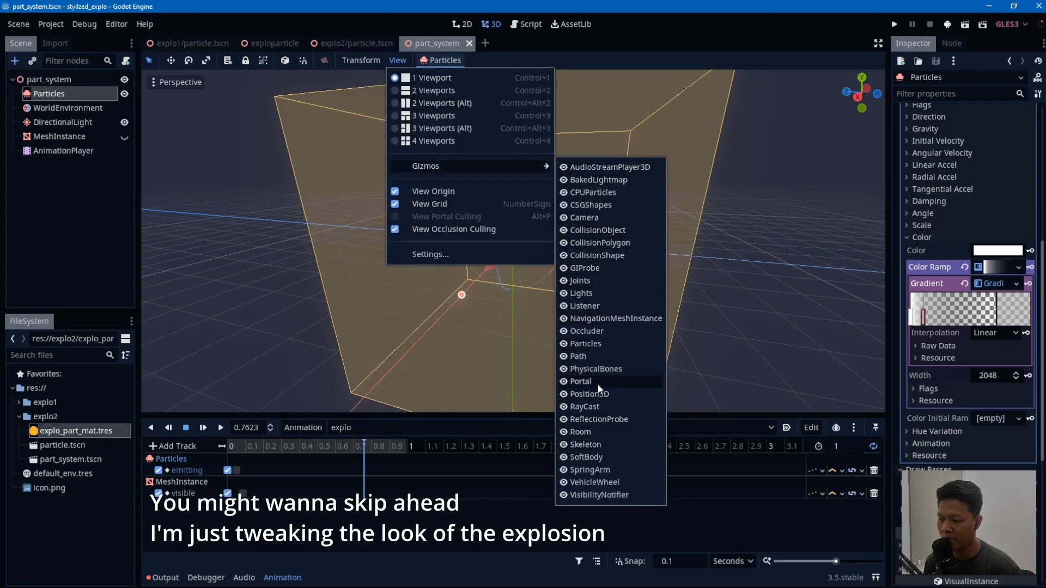
{"action": "left_click", "coordinate": [585, 344]}
{"action": "left_click", "coordinate": [395, 192]}
{"action": "left_click", "coordinate": [394, 204]}
{"action": "left_click", "coordinate": [715, 343]}
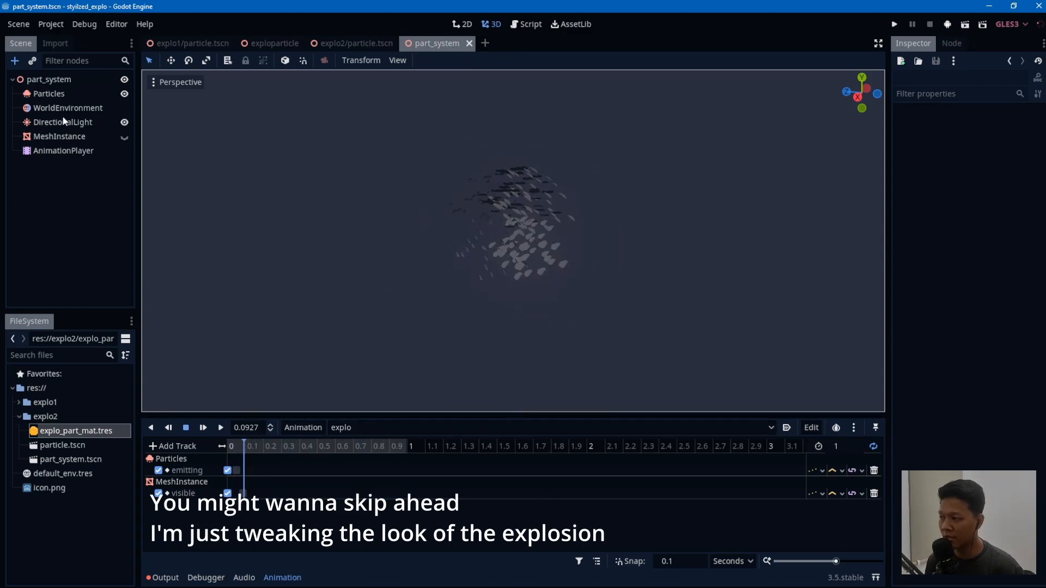
Step: Set the Angle to 720 and the Angle Random to 0.94 in the Particles' process material, and play the explo animation
{"action": "left_click", "coordinate": [52, 93]}
{"action": "left_click", "coordinate": [942, 240]}
{"action": "scroll", "coordinate": [951, 261], "scroll_direction": "up", "scroll_amount": 4}
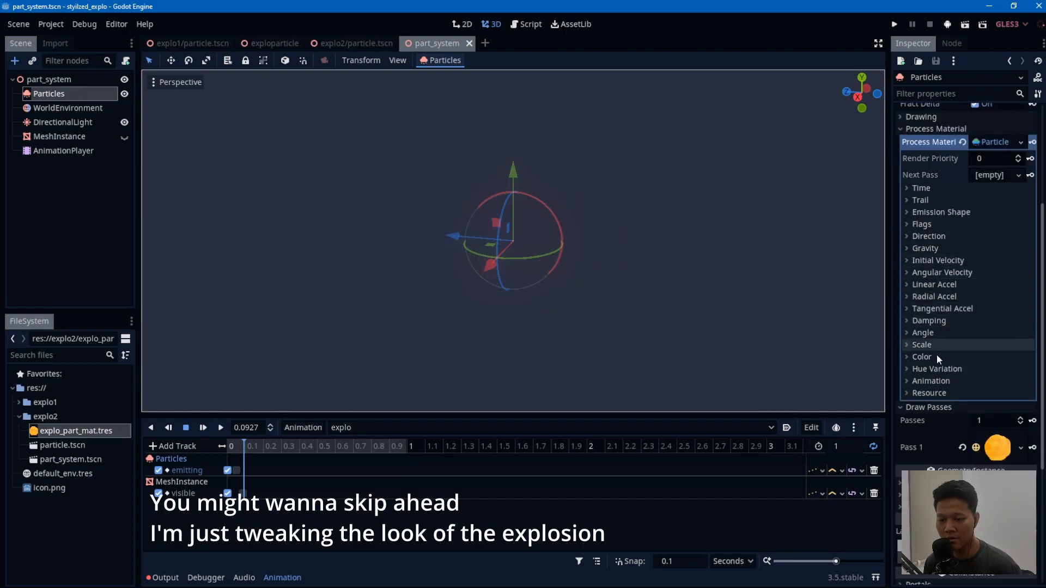
{"action": "left_click", "coordinate": [926, 332]}
{"action": "left_click_drag", "start_coordinate": [997, 351], "coordinate": [1017, 368]}
{"action": "left_click", "coordinate": [221, 427]}
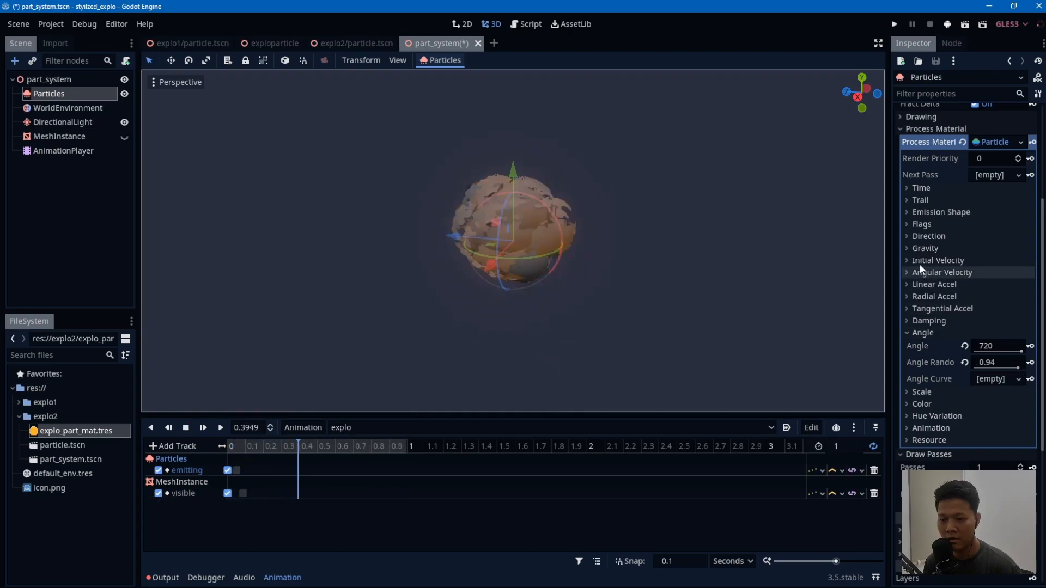
Step: Enable the Rotate Y flag in the Particles' process material, check the explosion from another angle, and save the scene
{"action": "left_click", "coordinate": [926, 238]}
{"action": "left_click", "coordinate": [925, 237]}
{"action": "left_click", "coordinate": [920, 224]}
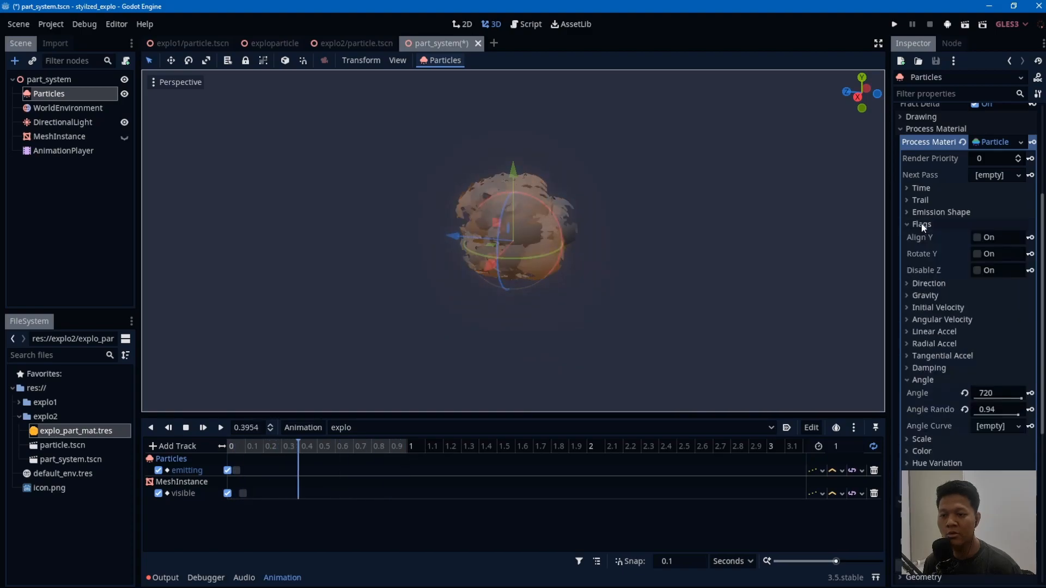
{"action": "left_click", "coordinate": [995, 250]}
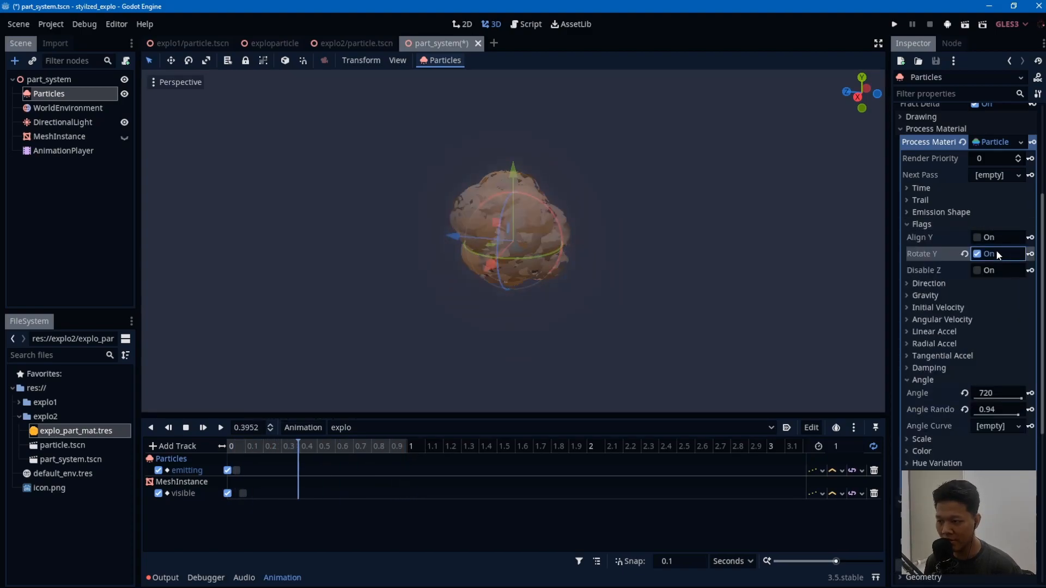
{"action": "left_click", "coordinate": [665, 243]}
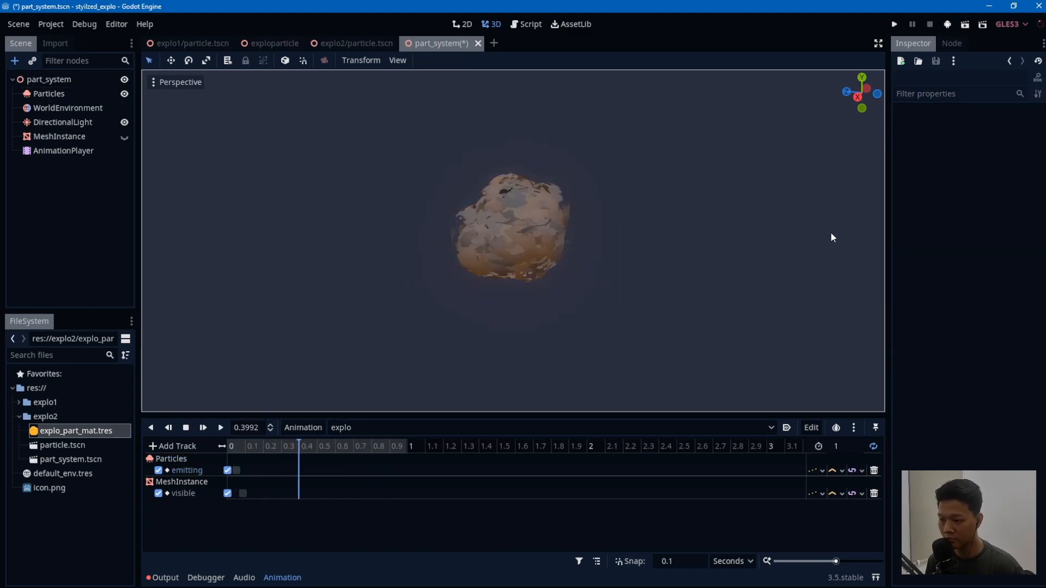
{"action": "scroll", "coordinate": [632, 231], "scroll_direction": "up", "scroll_amount": 3}
{"action": "middle_click_drag", "start_coordinate": [632, 231], "coordinate": [443, 289]}
{"action": "scroll", "coordinate": [602, 278], "scroll_direction": "down", "scroll_amount": 5}
{"action": "scroll", "coordinate": [590, 265], "scroll_direction": "up", "scroll_amount": 3}
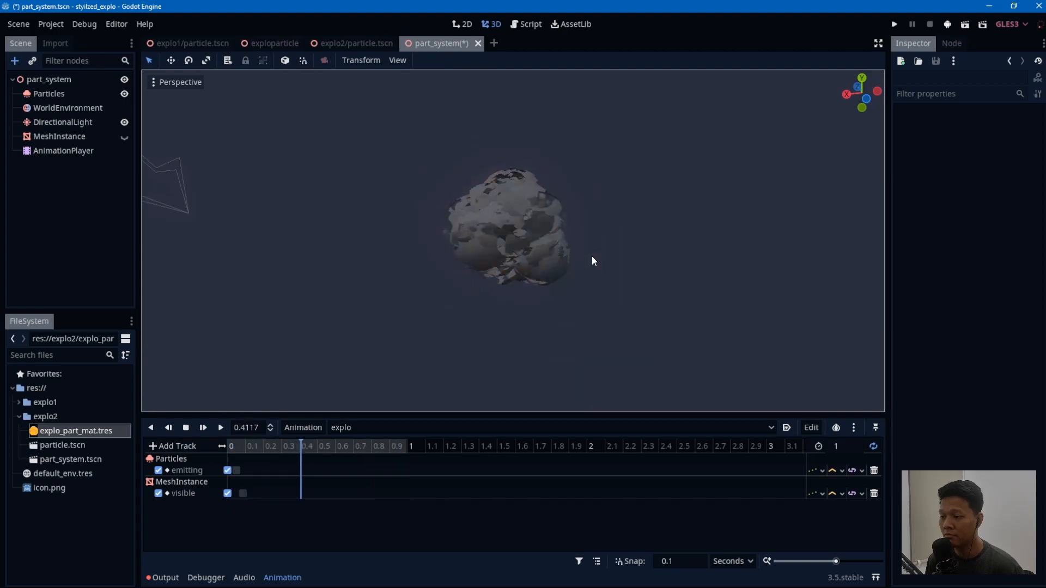
{"action": "key", "text": "ctrl+s"}
Step: Switch to the Hack_n_slash project, view the player character in the stage_test scene, and run the game
{"action": "left_click", "coordinate": [354, 43]}
{"action": "left_click", "coordinate": [436, 43]}
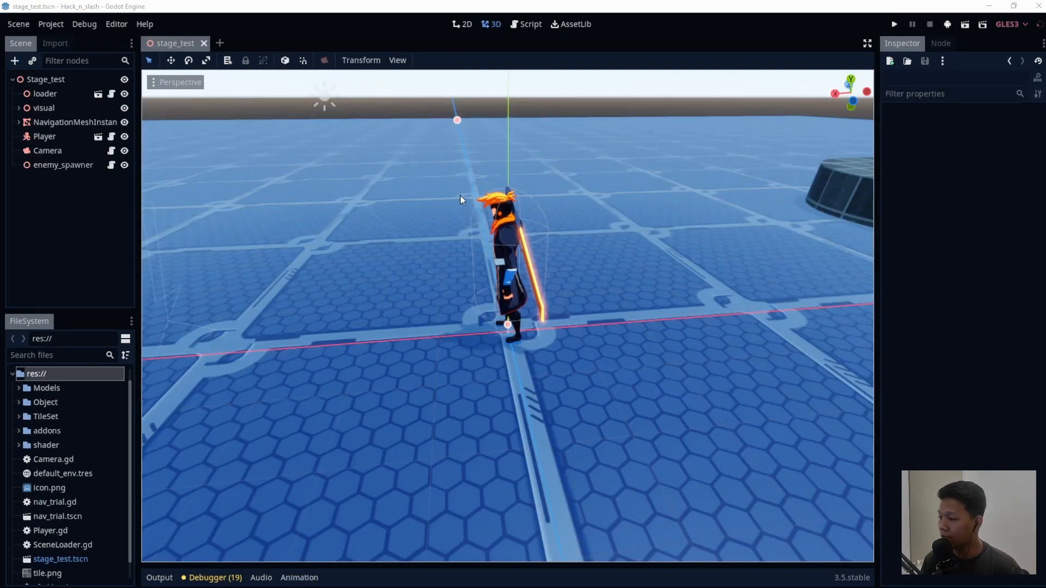
{"action": "scroll", "coordinate": [592, 233], "scroll_direction": "up", "scroll_amount": 3}
{"action": "middle_click_drag", "start_coordinate": [592, 233], "coordinate": [521, 181]}
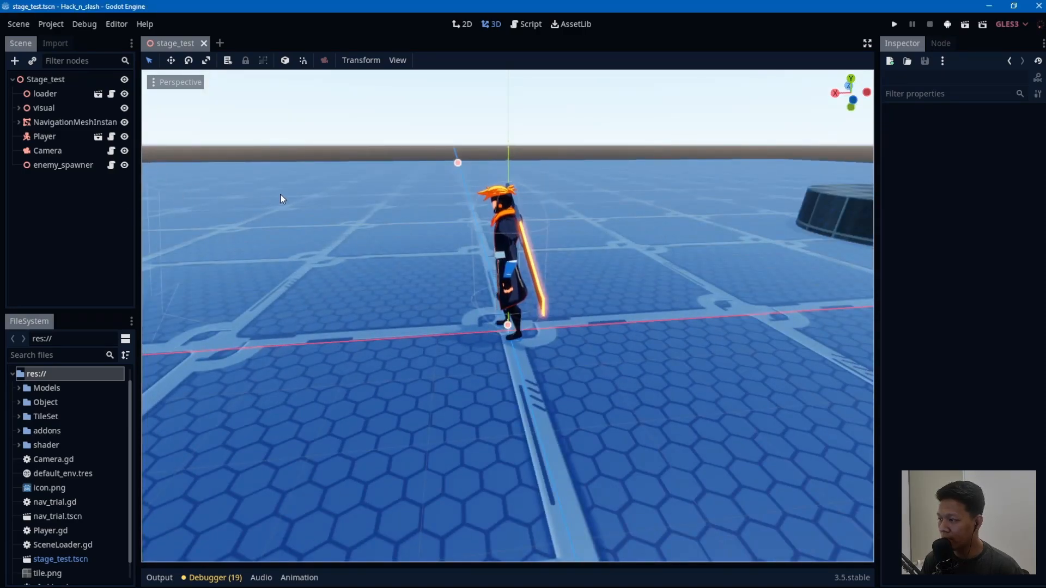
{"action": "scroll", "coordinate": [463, 210], "scroll_direction": "up", "scroll_amount": 2}
{"action": "middle_click_drag", "start_coordinate": [446, 231], "coordinate": [410, 270]}
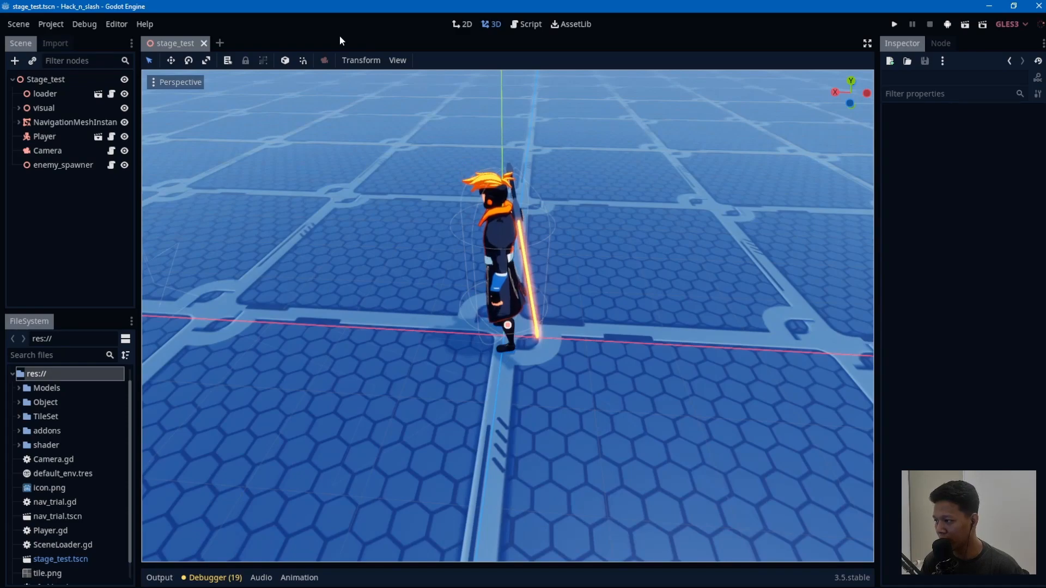
{"action": "key", "text": "F5"}
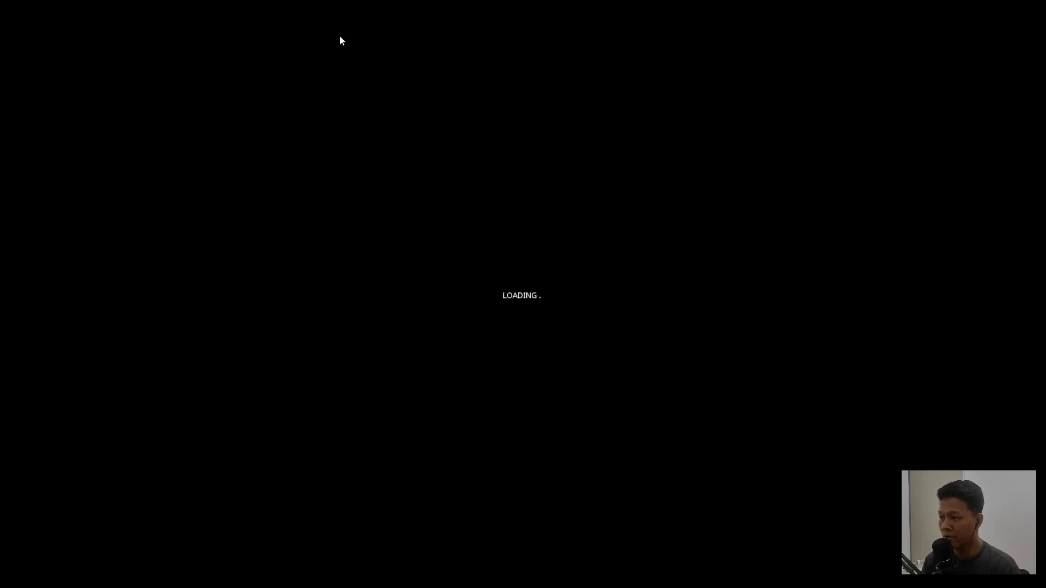
{"action": "key", "text": "s"}
{"action": "key", "text": "a"}
{"action": "key", "text": "d"}
{"action": "key", "text": "a"}
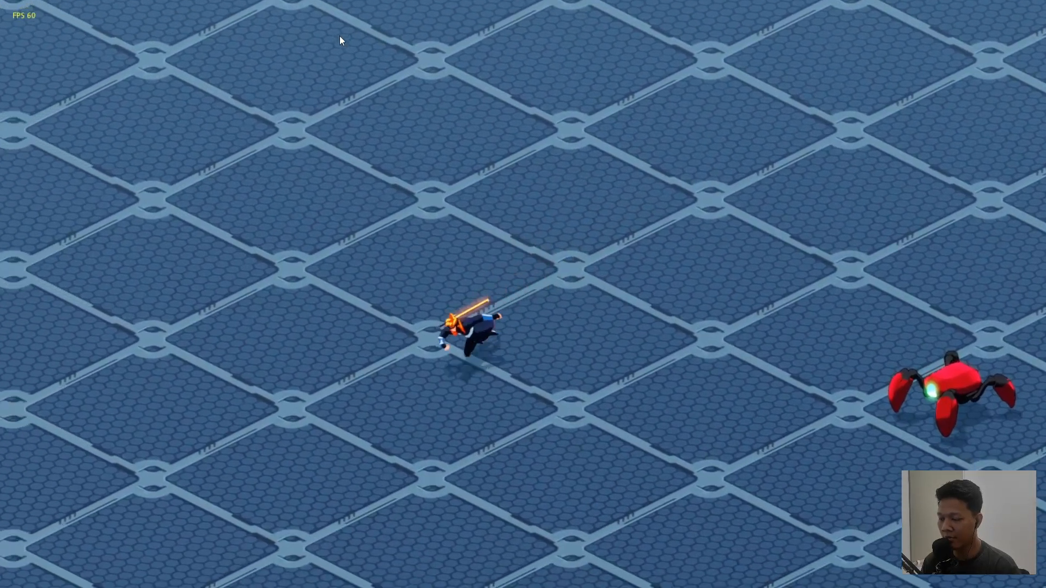
{"action": "key", "text": "d"}
{"action": "key", "text": "w"}
{"action": "key", "text": "a"}
{"action": "key", "text": "j"}
{"action": "key", "text": "j"}
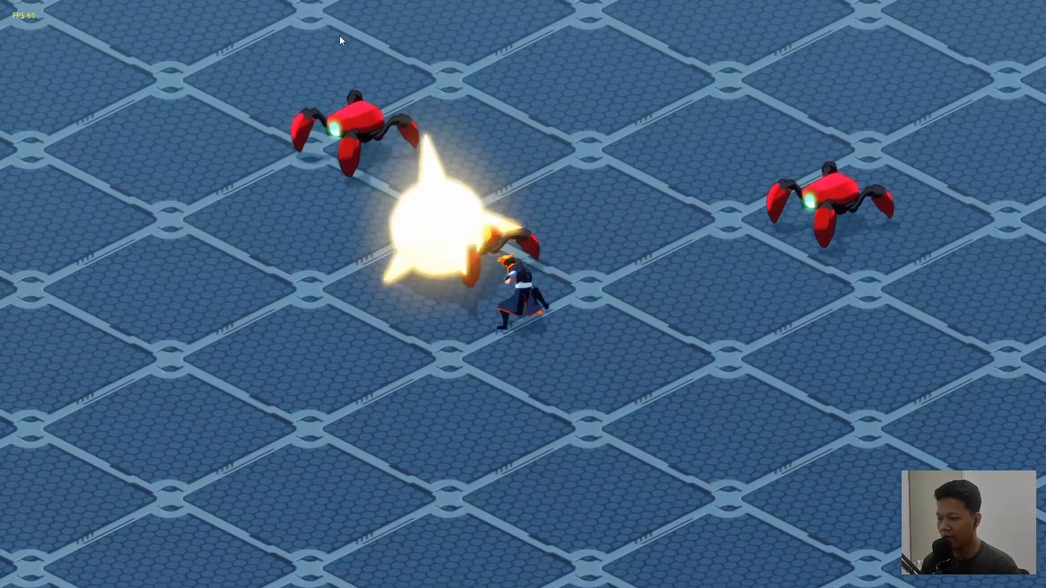
{"action": "key", "text": "d"}
{"action": "key", "text": "w"}
{"action": "key", "text": "j"}
{"action": "key", "text": "j"}
{"action": "key", "text": "a"}
{"action": "key", "text": "j"}
{"action": "key", "text": "j"}
{"action": "key", "text": "s"}
{"action": "key", "text": "d"}
{"action": "key", "text": "j"}
{"action": "key", "text": "j"}
{"action": "key", "text": "a"}
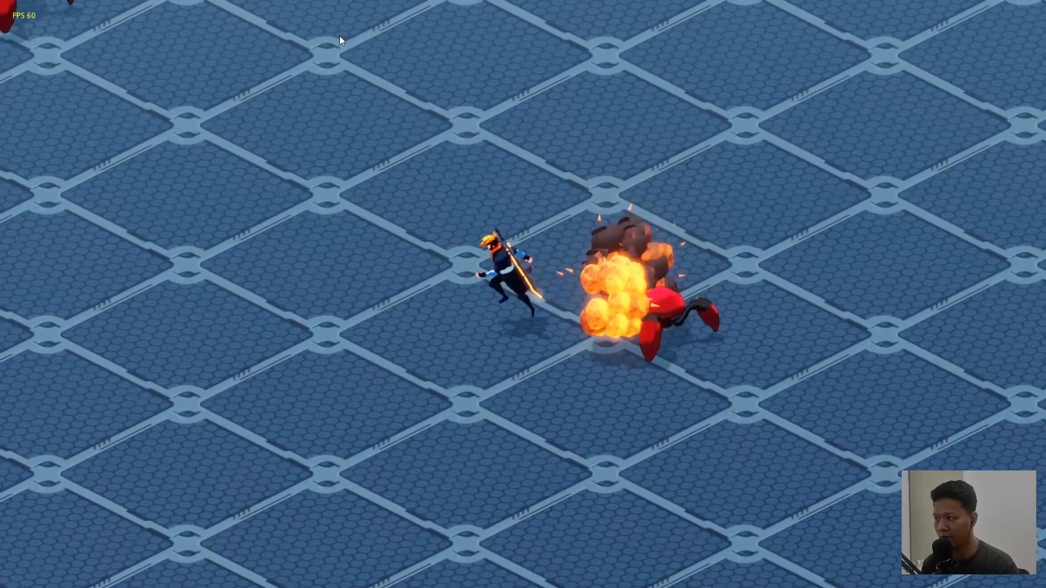
{"action": "key", "text": "j"}
{"action": "key", "text": "j"}
{"action": "key", "text": "a"}
{"action": "key", "text": "w"}
{"action": "key", "text": "j"}
{"action": "key", "text": "j"}
{"action": "key", "text": "d"}
{"action": "key", "text": "j"}
{"action": "key", "text": "j"}
{"action": "key", "text": "s"}
{"action": "key", "text": "a"}
{"action": "key", "text": "s"}
{"action": "key", "text": "d"}
{"action": "key", "text": "s"}
{"action": "key", "text": "a"}
{"action": "key", "text": "s"}
{"action": "key", "text": "j"}
{"action": "key", "text": "s"}
{"action": "key", "text": "j"}
{"action": "key", "text": "j"}
{"action": "key", "text": "d"}
{"action": "key", "text": "j"}
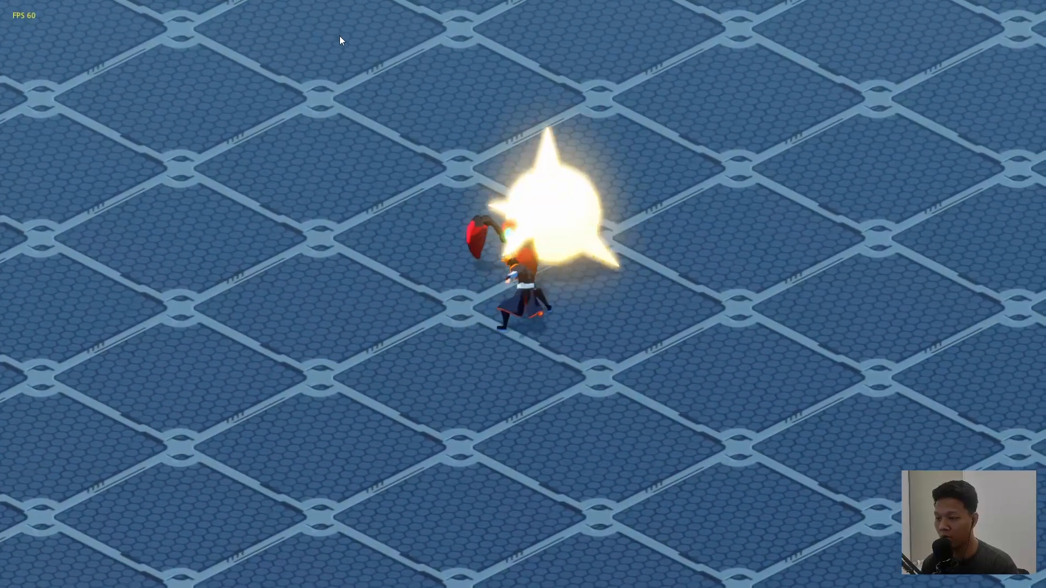
{"action": "key", "text": "a"}
{"action": "key", "text": "j"}
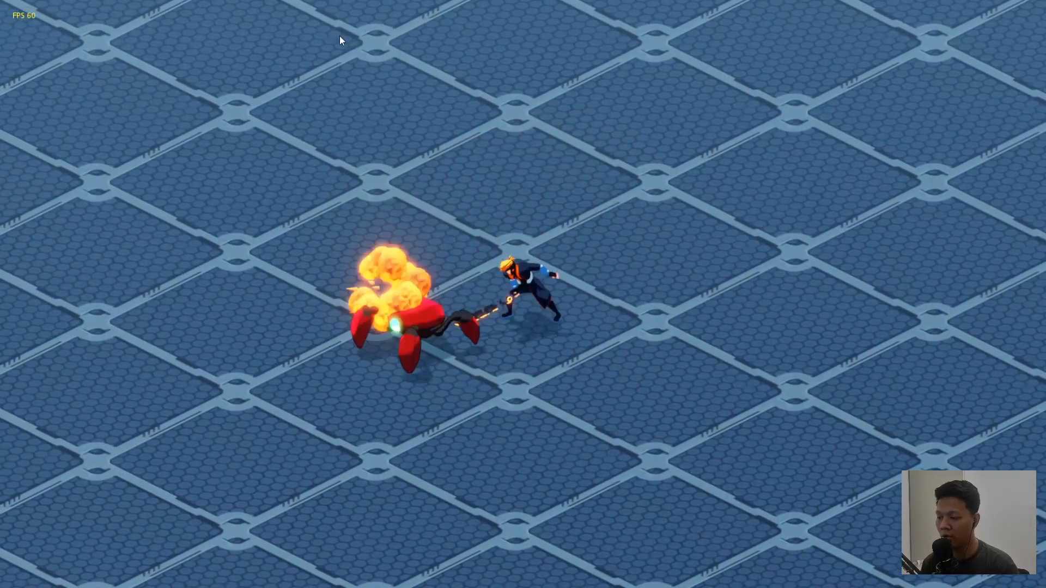
{"action": "key", "text": "a"}
{"action": "key", "text": "j"}
{"action": "key", "text": "j"}
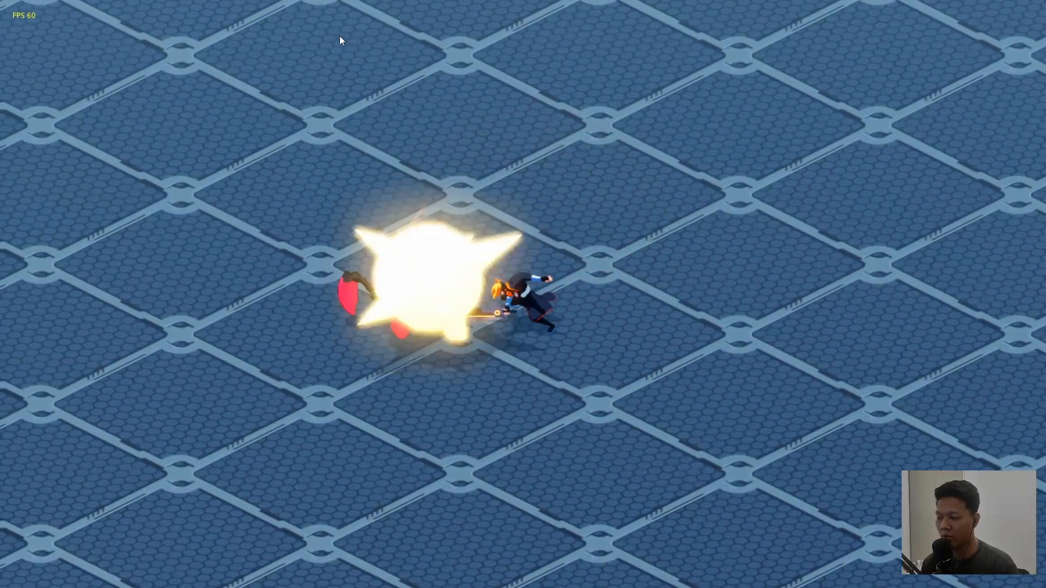
{"action": "key", "text": "d"}
{"action": "key", "text": "j"}
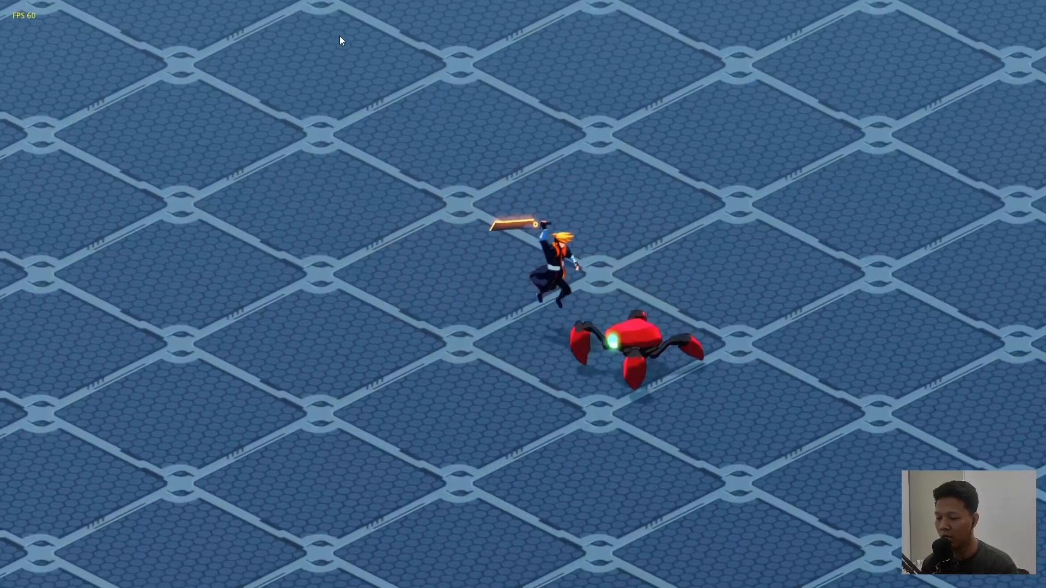
{"action": "key", "text": "d"}
{"action": "key", "text": "a"}
{"action": "key", "text": "j"}
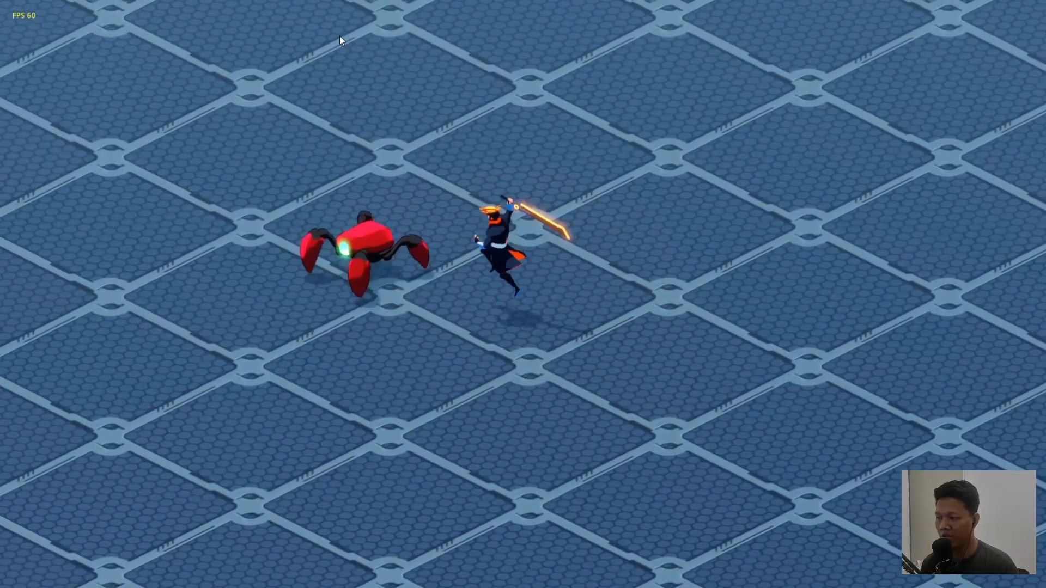
{"action": "key", "text": "s"}
{"action": "key", "text": "d"}
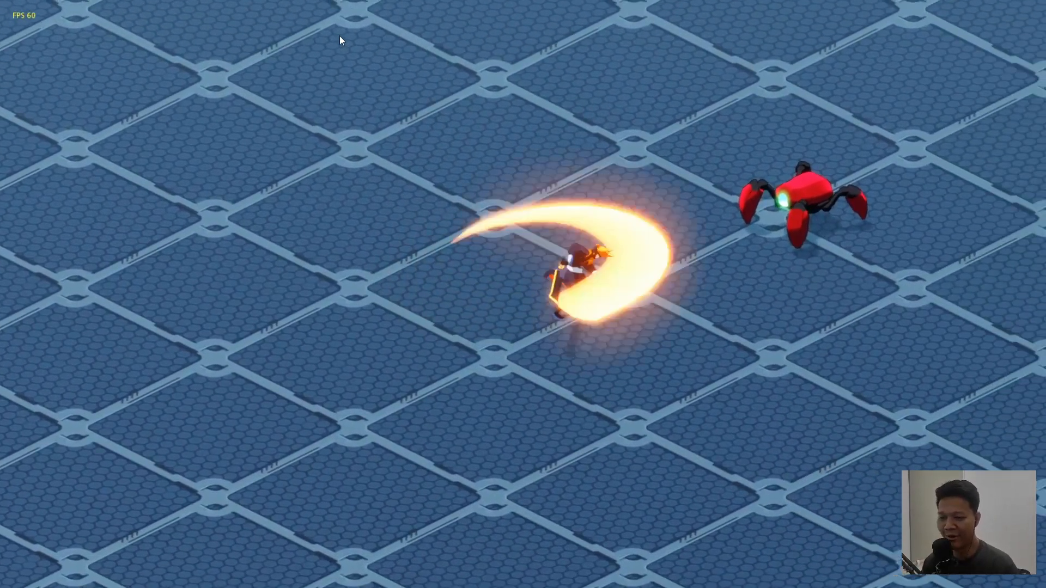
{"action": "key", "text": "j"}
{"action": "key", "text": "a"}
{"action": "key", "text": "j"}
{"action": "key", "text": "j"}
{"action": "key", "text": "a"}
{"action": "key", "text": "j"}
{"action": "key", "text": "d"}
{"action": "key", "text": "j"}
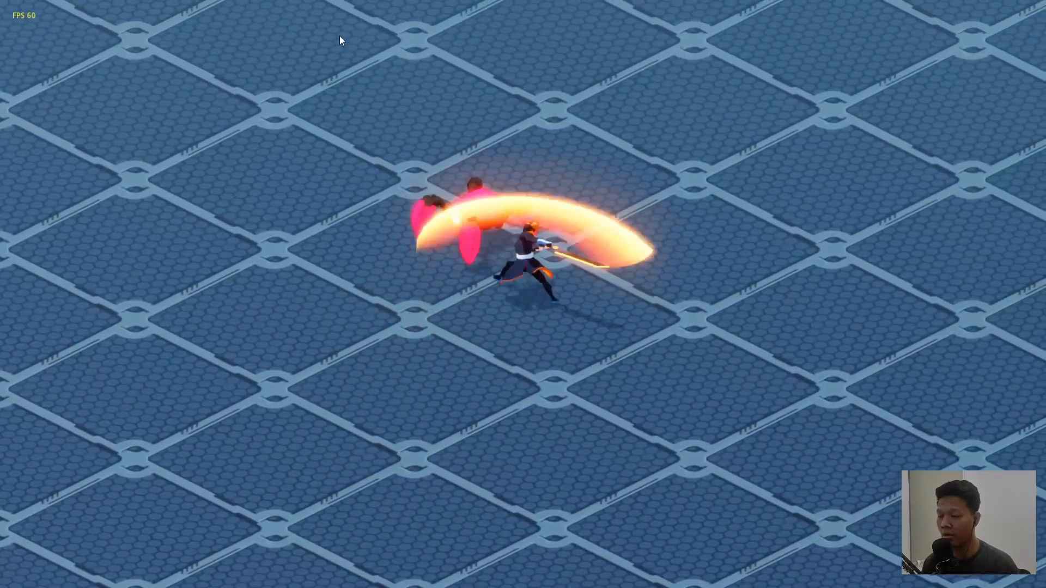
{"action": "key", "text": "j"}
{"action": "key", "text": "d"}
{"action": "key", "text": "a"}
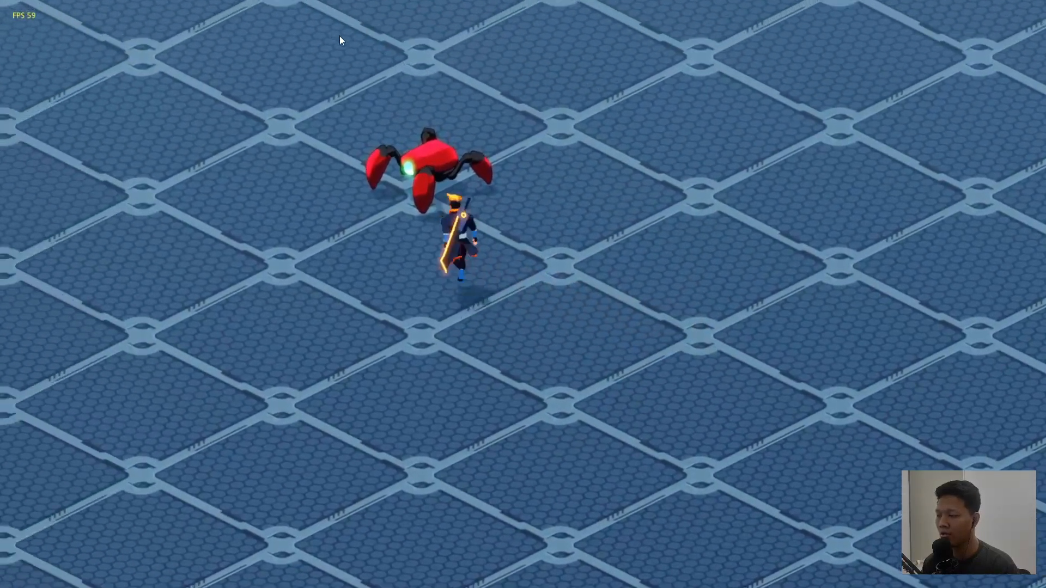
{"action": "key", "text": "j"}
{"action": "key", "text": "a"}
{"action": "key", "text": "j"}
{"action": "key", "text": "d"}
{"action": "key", "text": "w"}
{"action": "key", "text": "j"}
{"action": "key", "text": "a"}
{"action": "key", "text": "j"}
{"action": "key", "text": "d"}
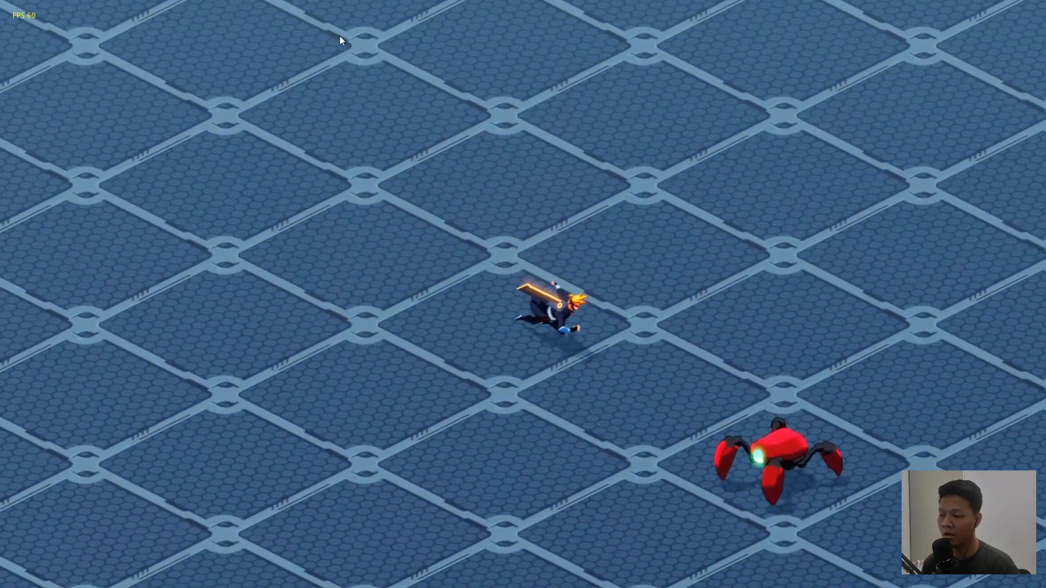
{"action": "key", "text": "s"}
{"action": "key", "text": "j"}
{"action": "key", "text": "d"}
{"action": "key", "text": "w"}
{"action": "key", "text": "j"}
{"action": "key", "text": "j"}
{"action": "key", "text": "a"}
{"action": "key", "text": "s"}
{"action": "key", "text": "j"}
{"action": "key", "text": "a"}
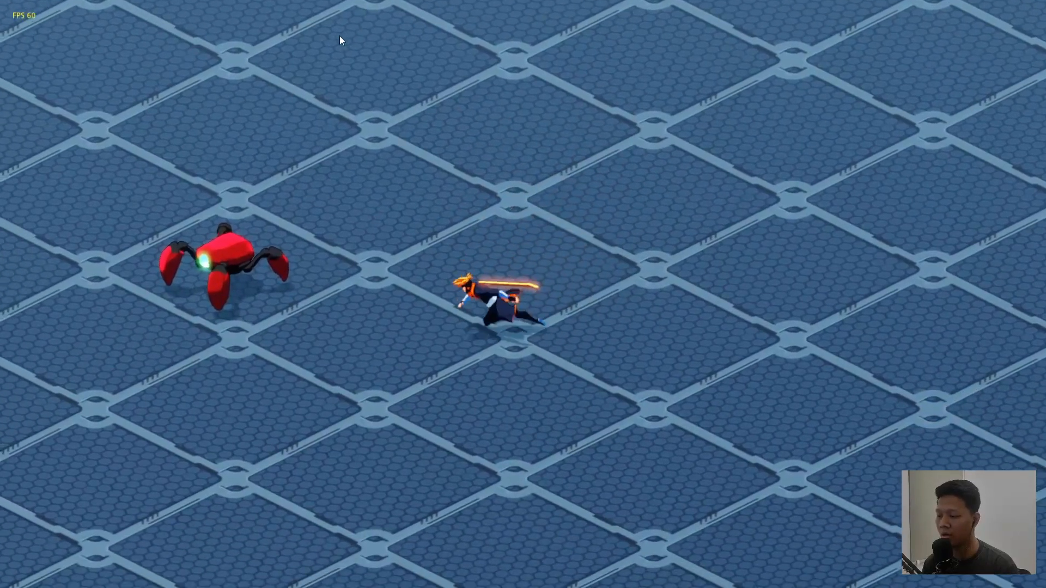
{"action": "key", "text": "j"}
{"action": "key", "text": "d"}
{"action": "key", "text": "w"}
{"action": "key", "text": "a"}
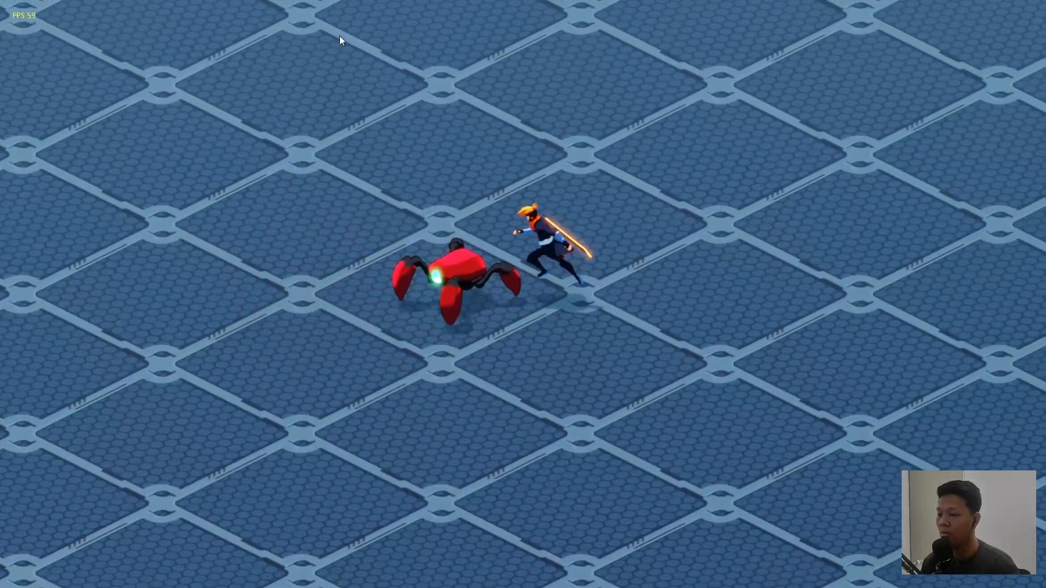
{"action": "key", "text": "j"}
{"action": "key", "text": "w"}
{"action": "key", "text": "d"}
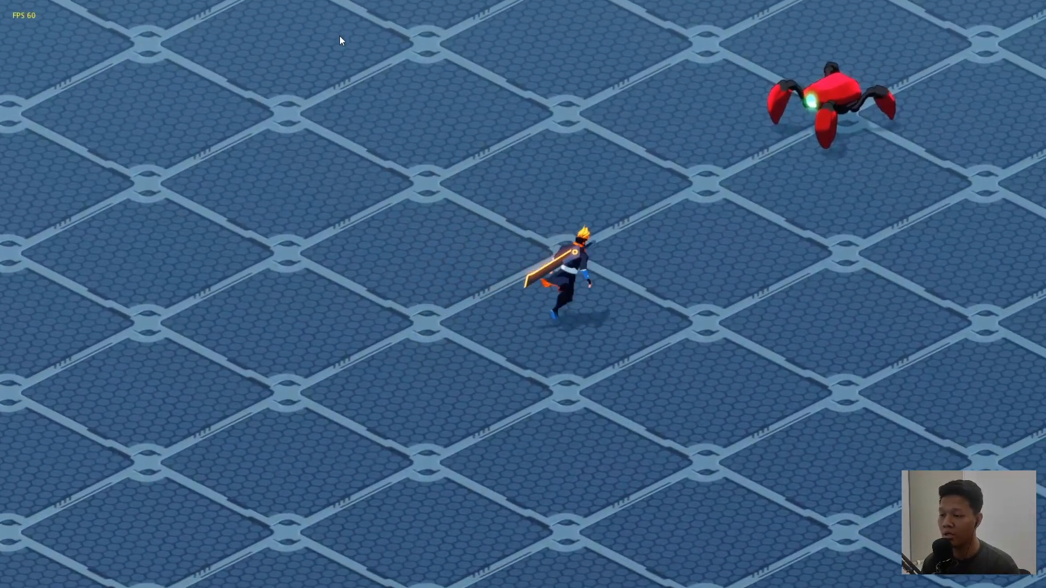
{"action": "key", "text": "j"}
{"action": "key", "text": "j"}
{"action": "key", "text": "a"}
{"action": "key", "text": "d"}
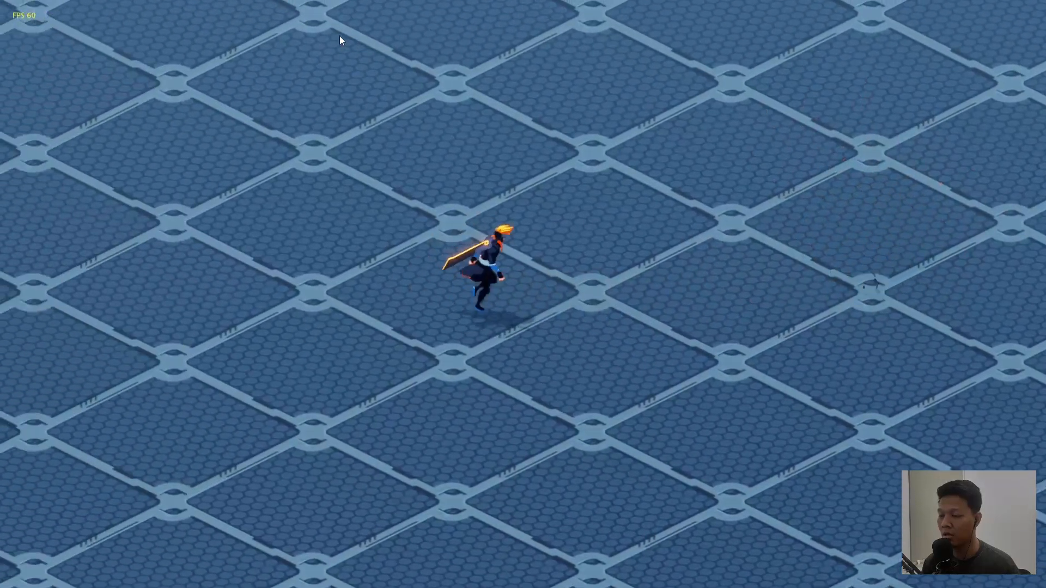
{"action": "key", "text": "j"}
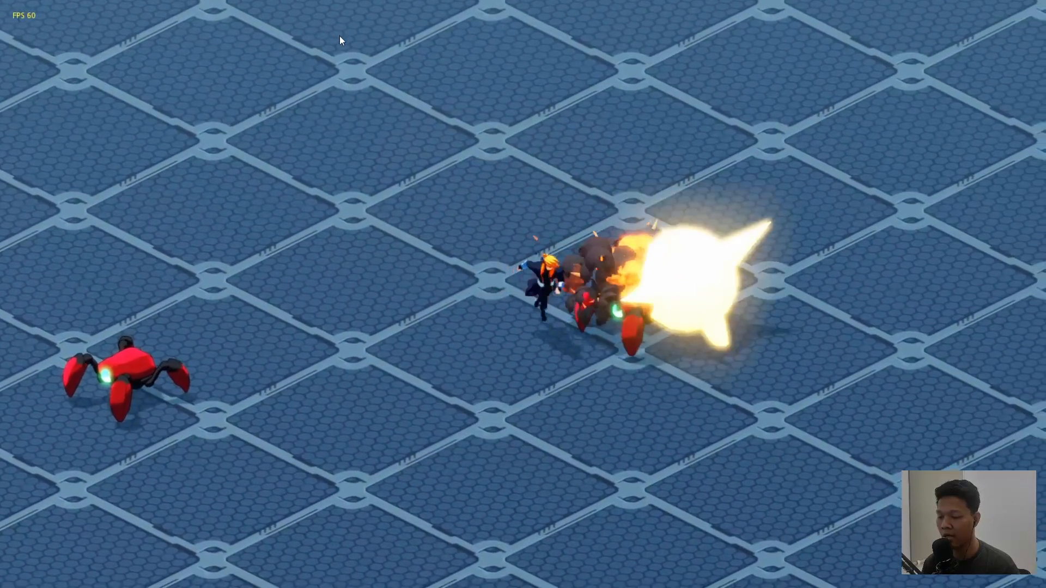
{"action": "key", "text": "a"}
{"action": "key", "text": "j"}
{"action": "key", "text": "a"}
{"action": "key", "text": "d"}
{"action": "key", "text": "j"}
{"action": "key", "text": "j"}
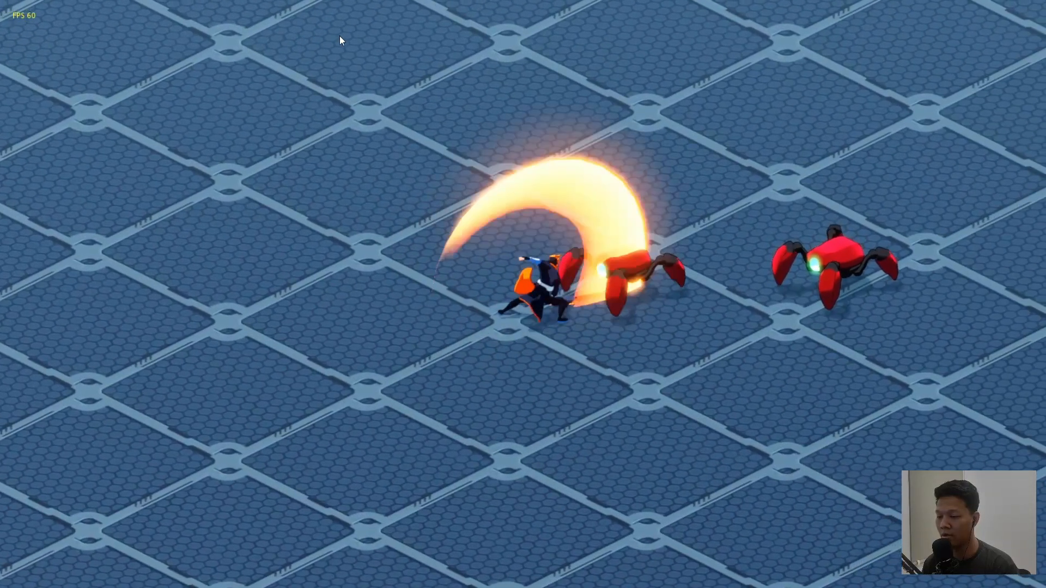
{"action": "key", "text": "d"}
{"action": "key", "text": "j"}
{"action": "key", "text": "j"}
{"action": "key", "text": "a"}
{"action": "key", "text": "s"}
{"action": "key", "text": "j"}
{"action": "key", "text": "j"}
{"action": "key", "text": "j"}
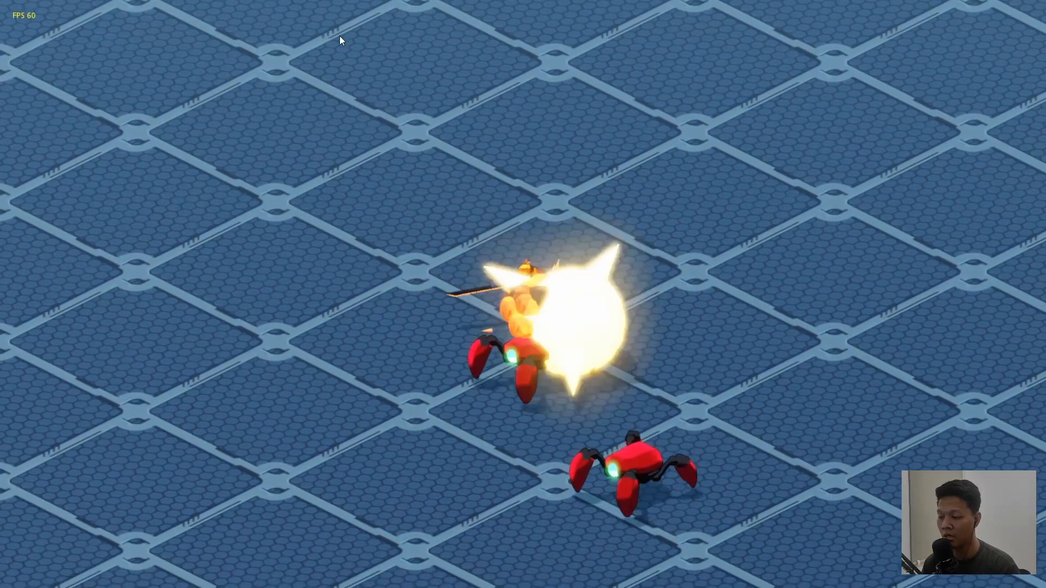
{"action": "key", "text": "j"}
{"action": "key", "text": "d"}
{"action": "key", "text": "j"}
{"action": "key", "text": "j"}
{"action": "key", "text": "j"}
{"action": "key", "text": "a"}
{"action": "key", "text": "d"}
{"action": "key", "text": "w"}
{"action": "key", "text": "j"}
{"action": "key", "text": "j"}
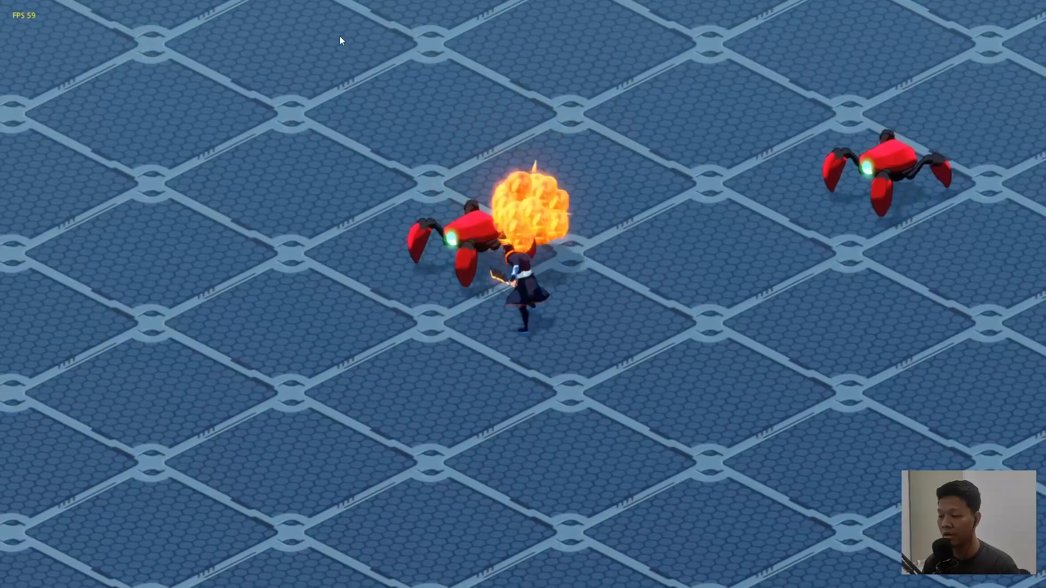
{"action": "key", "text": "j"}
{"action": "key", "text": "d"}
{"action": "key", "text": "j"}
{"action": "key", "text": "j"}
{"action": "key", "text": "j"}
{"action": "key", "text": "d"}
{"action": "key", "text": "j"}
{"action": "key", "text": "j"}
{"action": "key", "text": "a"}
{"action": "key", "text": "s"}
{"action": "key", "text": "j"}
{"action": "key", "text": "j"}
{"action": "key", "text": "a"}
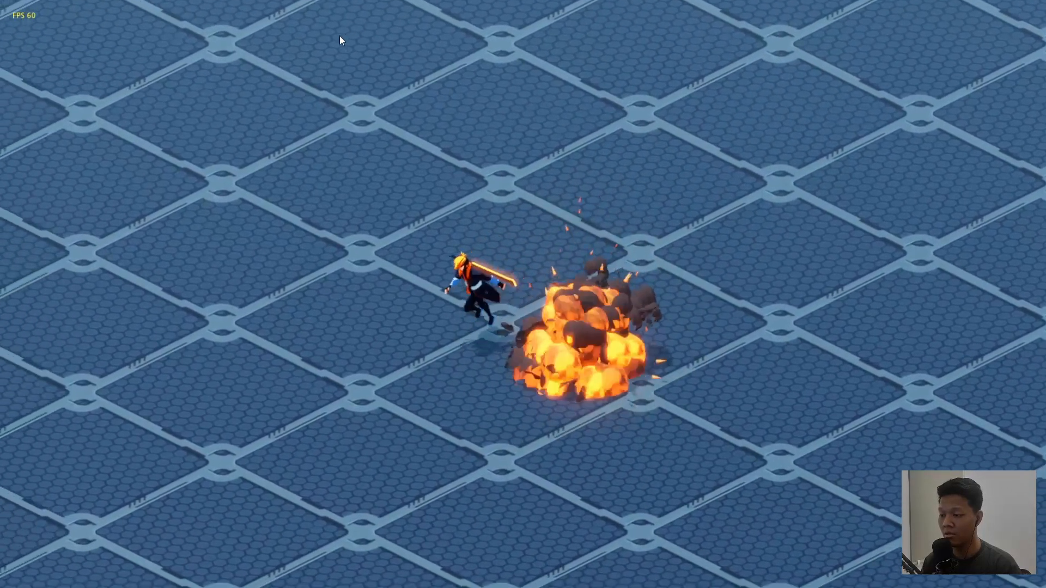
{"action": "key", "text": "w"}
{"action": "key", "text": "d"}
{"action": "key", "text": "s"}
{"action": "key", "text": "d"}
{"action": "key", "text": "j"}
{"action": "key", "text": "j"}
{"action": "key", "text": "d"}
{"action": "key", "text": "s"}
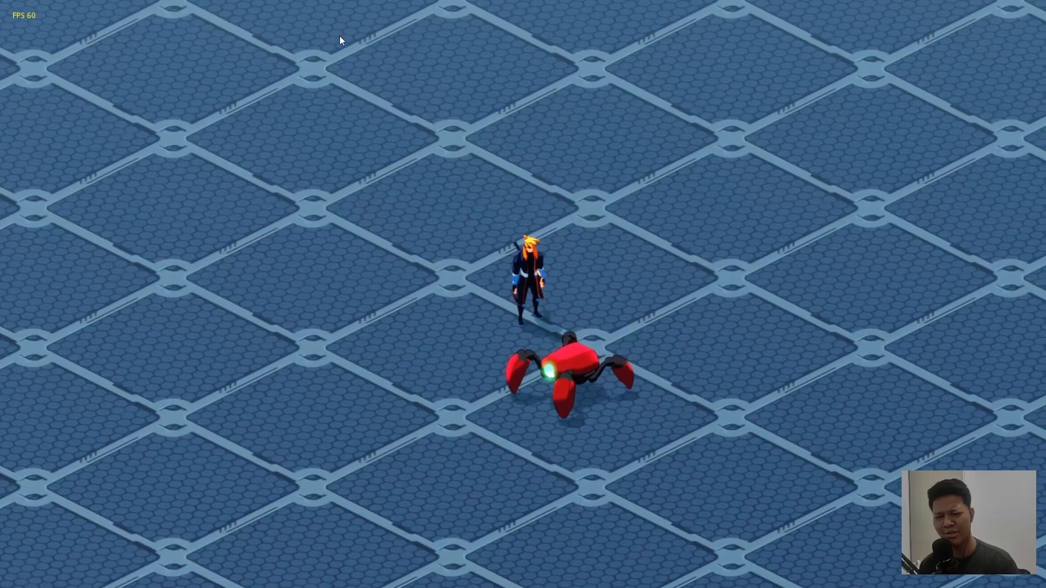
{"action": "key", "text": "a"}
{"action": "key", "text": "j"}
{"action": "key", "text": "j"}
{"action": "key", "text": "d"}
{"action": "key", "text": "j"}
{"action": "key", "text": "j"}
{"action": "key", "text": "a"}
{"action": "key", "text": "j"}
{"action": "key", "text": "j"}
{"action": "key", "text": "d"}
{"action": "key", "text": "w"}
{"action": "key", "text": "j"}
{"action": "key", "text": "j"}
{"action": "key", "text": "d"}
{"action": "key", "text": "a"}
{"action": "key", "text": "j"}
{"action": "key", "text": "j"}
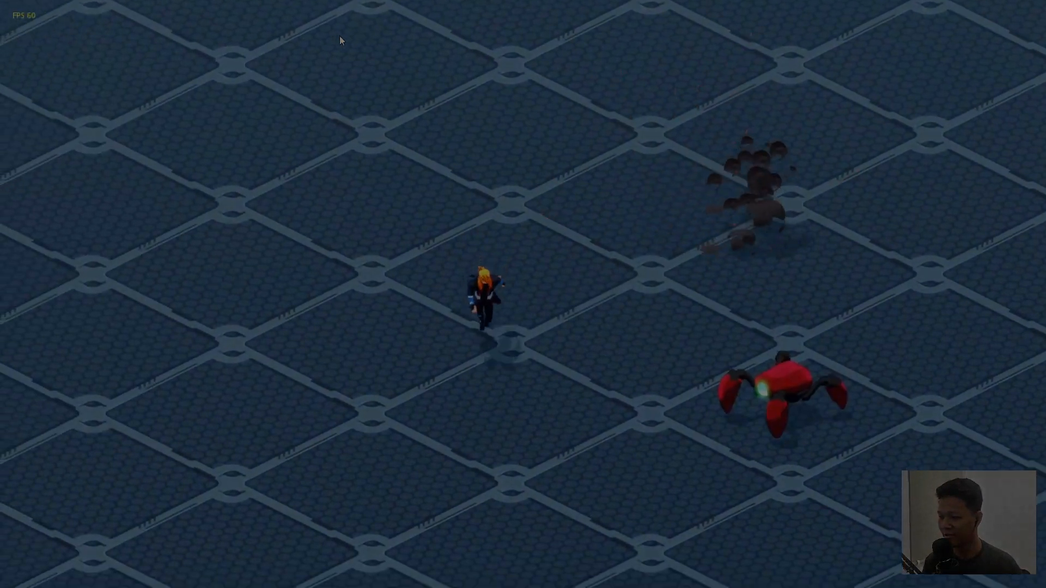
{"action": "key", "text": "d"}
{"action": "key", "text": "j"}
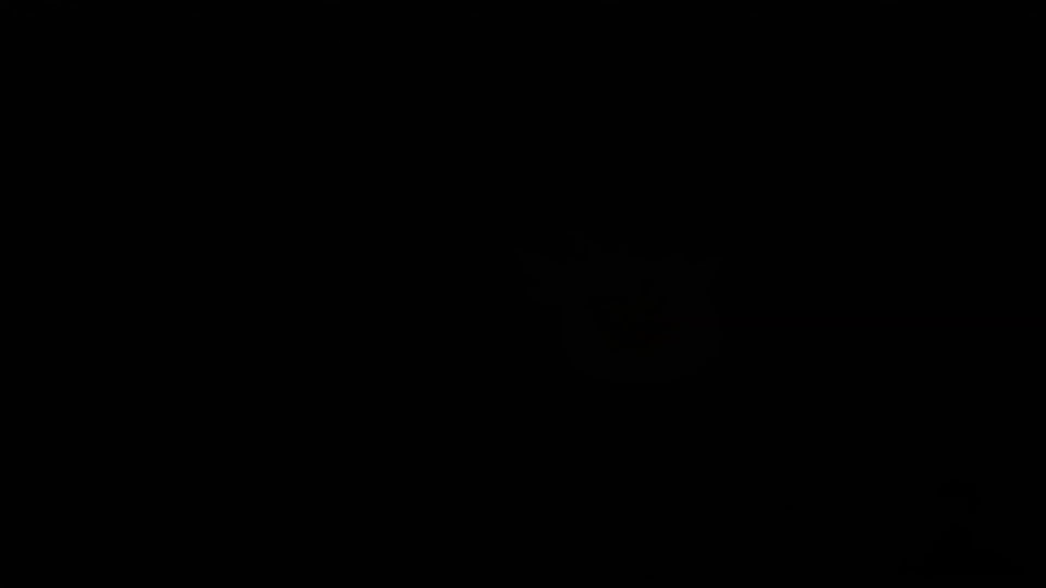